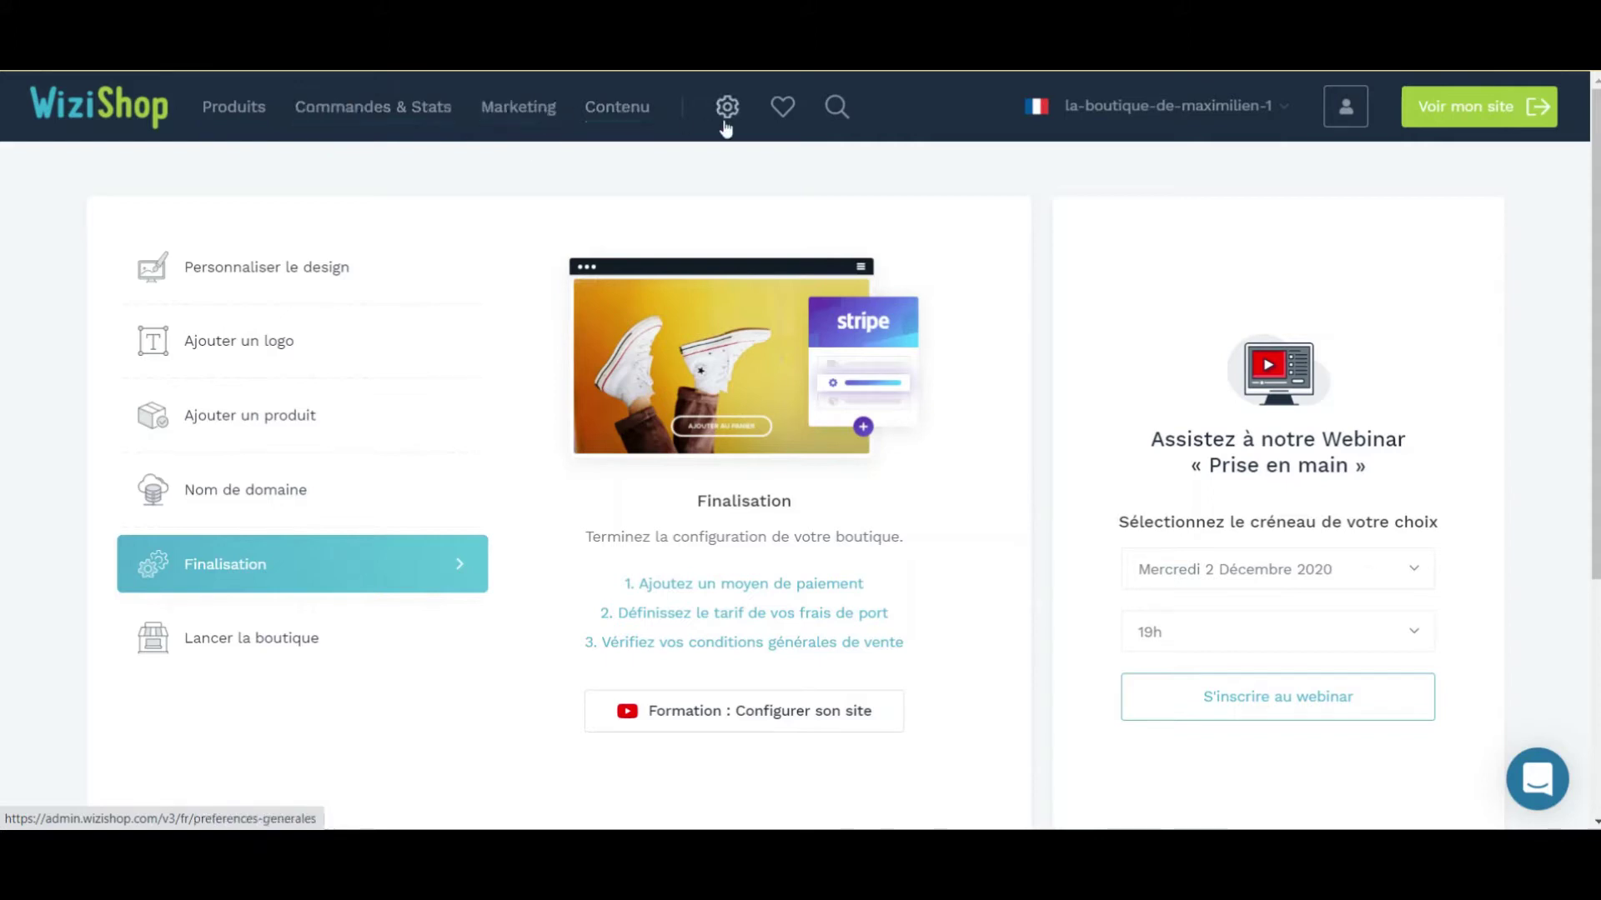
- Examine the shop dashboard, including its setup checklist, webinar registration and help resources
{"action": "mouse_move", "coordinate": [789, 120]}
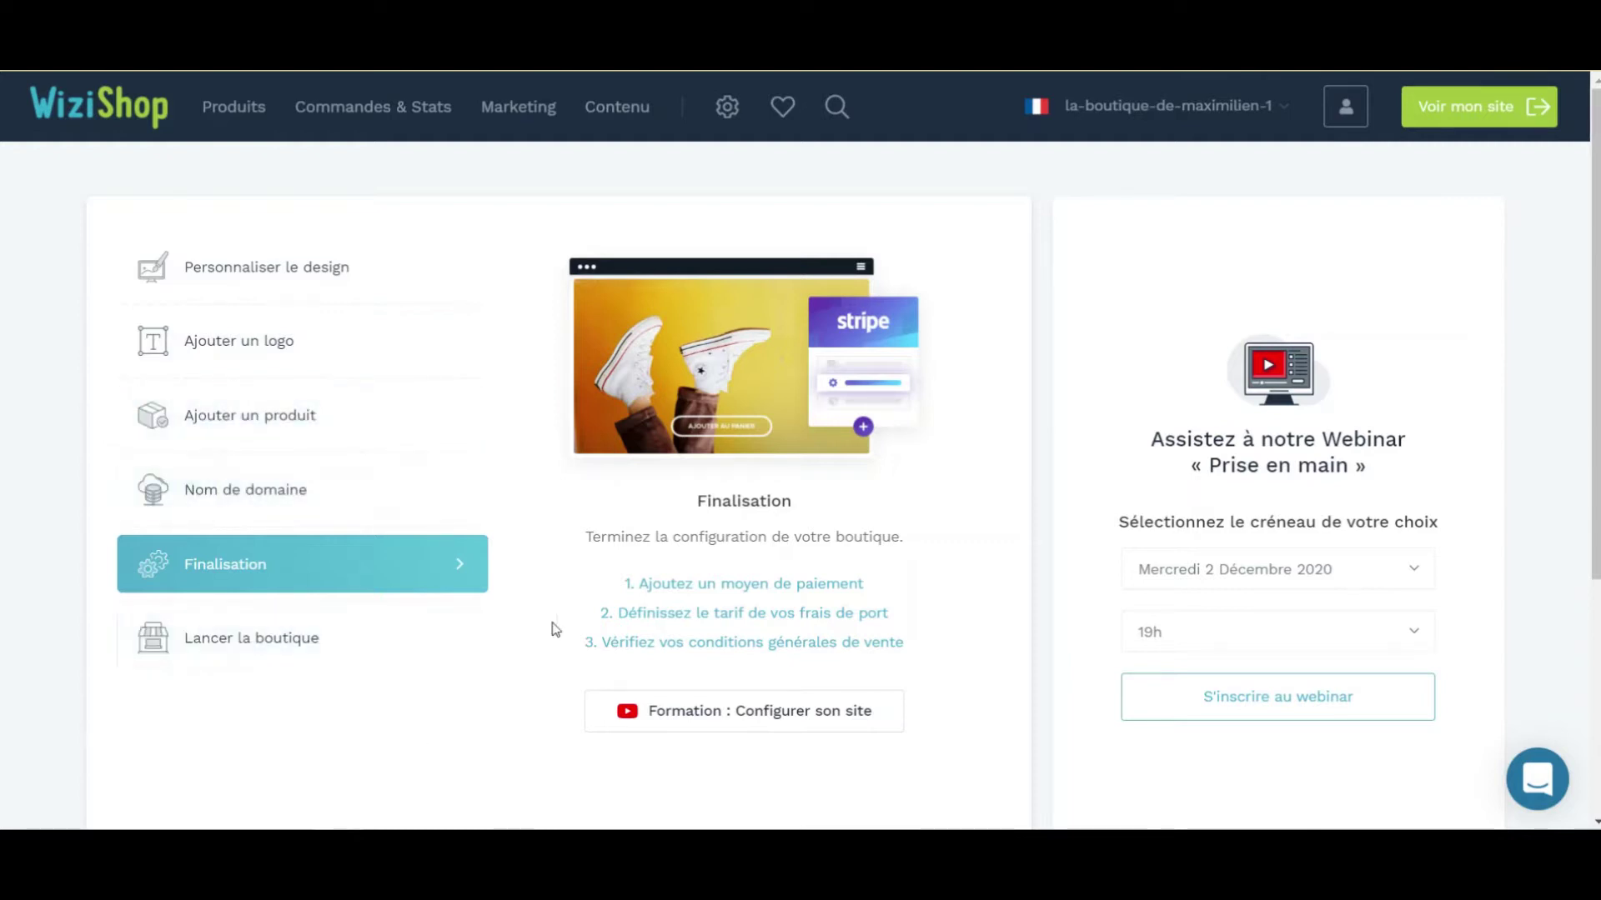
{"action": "scroll", "coordinate": [378, 511], "scroll_direction": "down", "scroll_amount": 2}
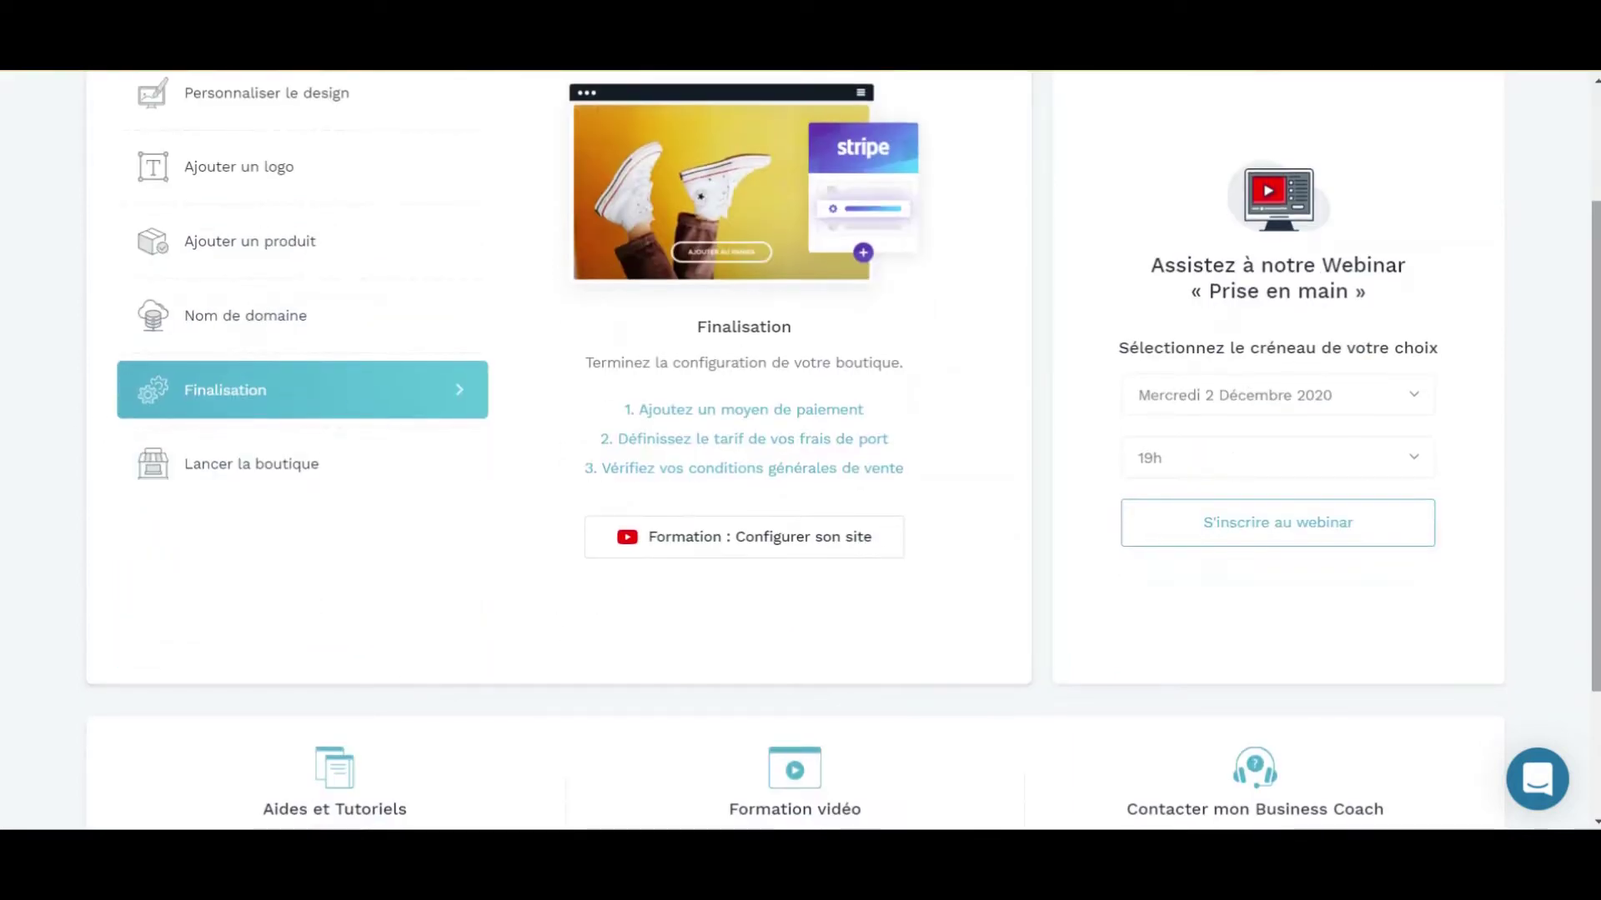
{"action": "scroll", "coordinate": [1558, 551], "scroll_direction": "down", "scroll_amount": 2}
{"action": "scroll", "coordinate": [1567, 487], "scroll_direction": "up", "scroll_amount": 4}
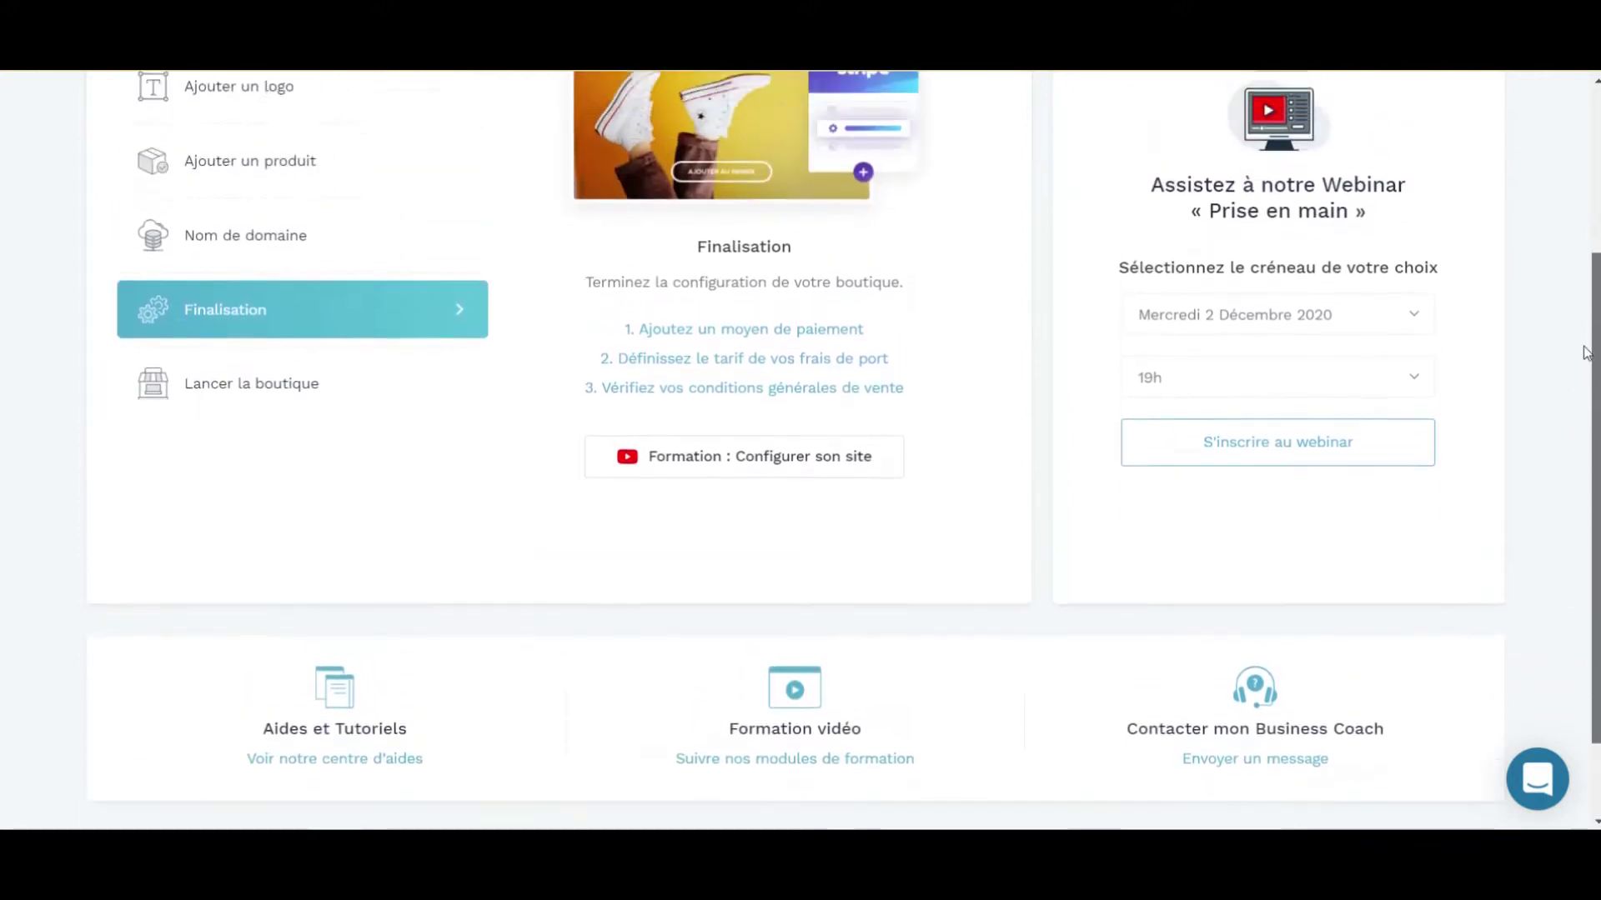
{"action": "scroll", "coordinate": [1586, 347], "scroll_direction": "down", "scroll_amount": 1}
{"action": "scroll", "coordinate": [1587, 347], "scroll_direction": "down", "scroll_amount": 2}
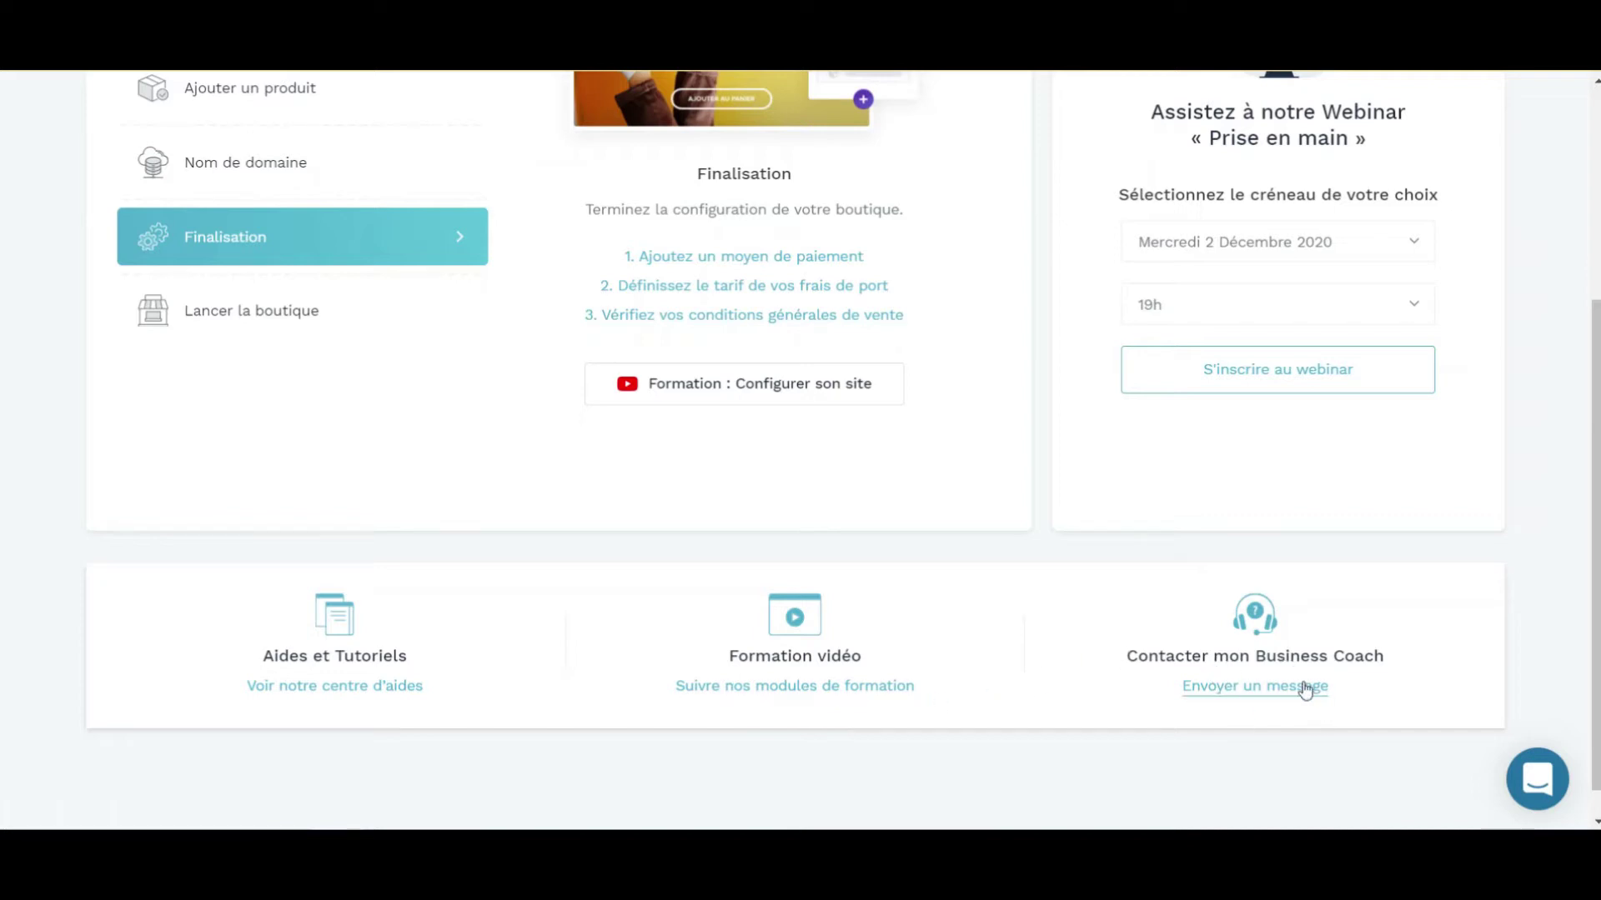
{"action": "scroll", "coordinate": [1512, 693], "scroll_direction": "up", "scroll_amount": 2}
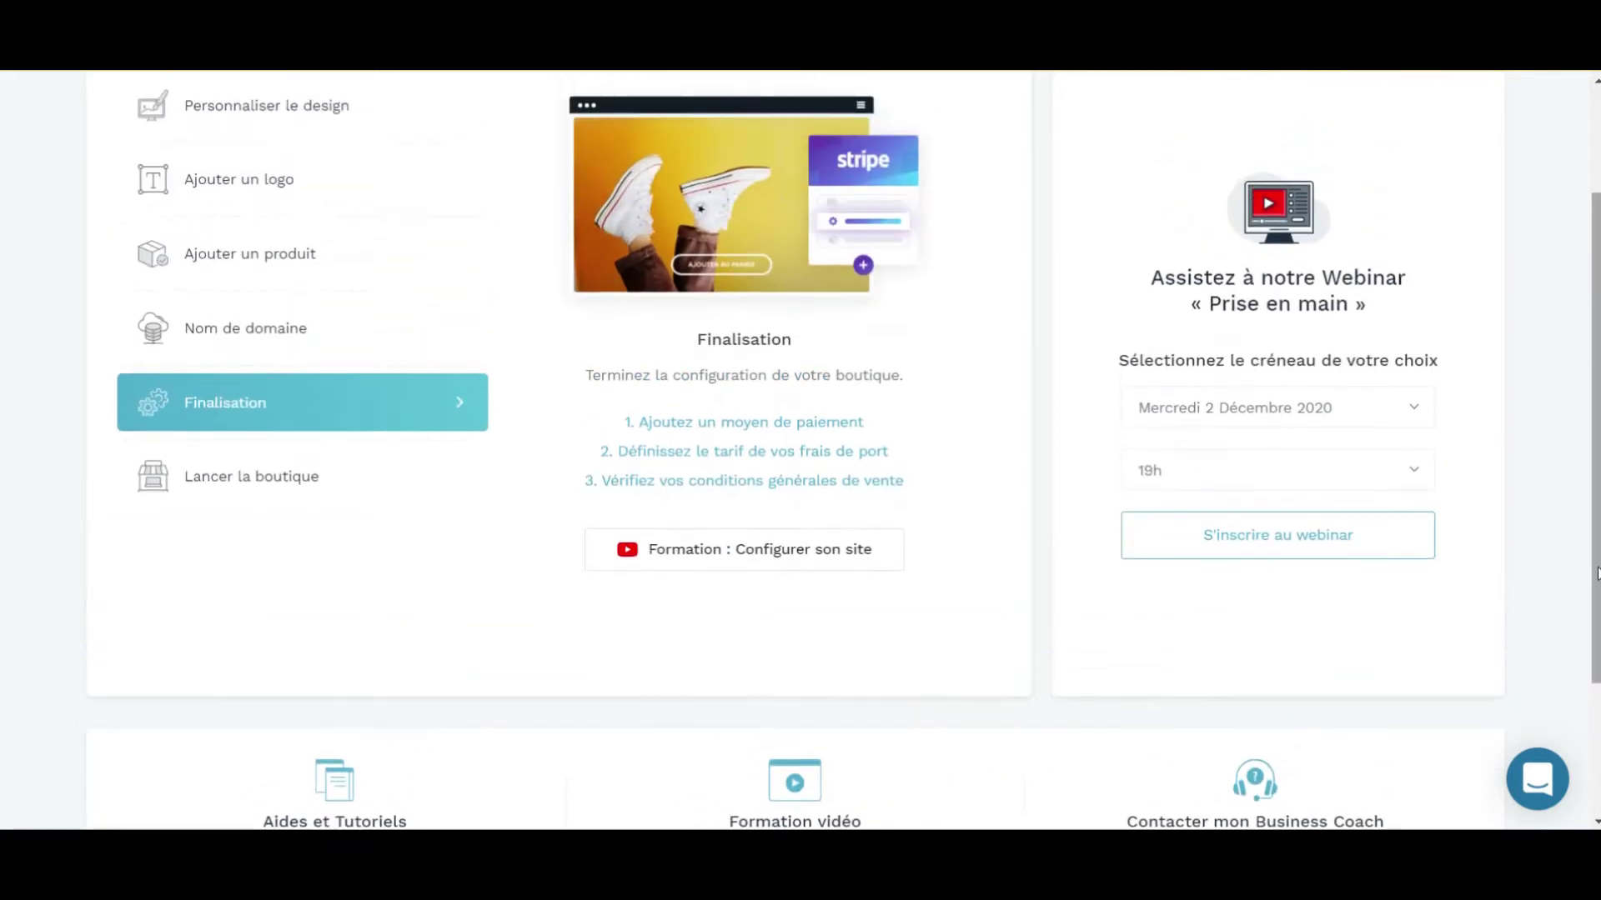
- Open the support chat to view its messaging and article search options, and close it
{"action": "left_click", "coordinate": [1548, 782]}
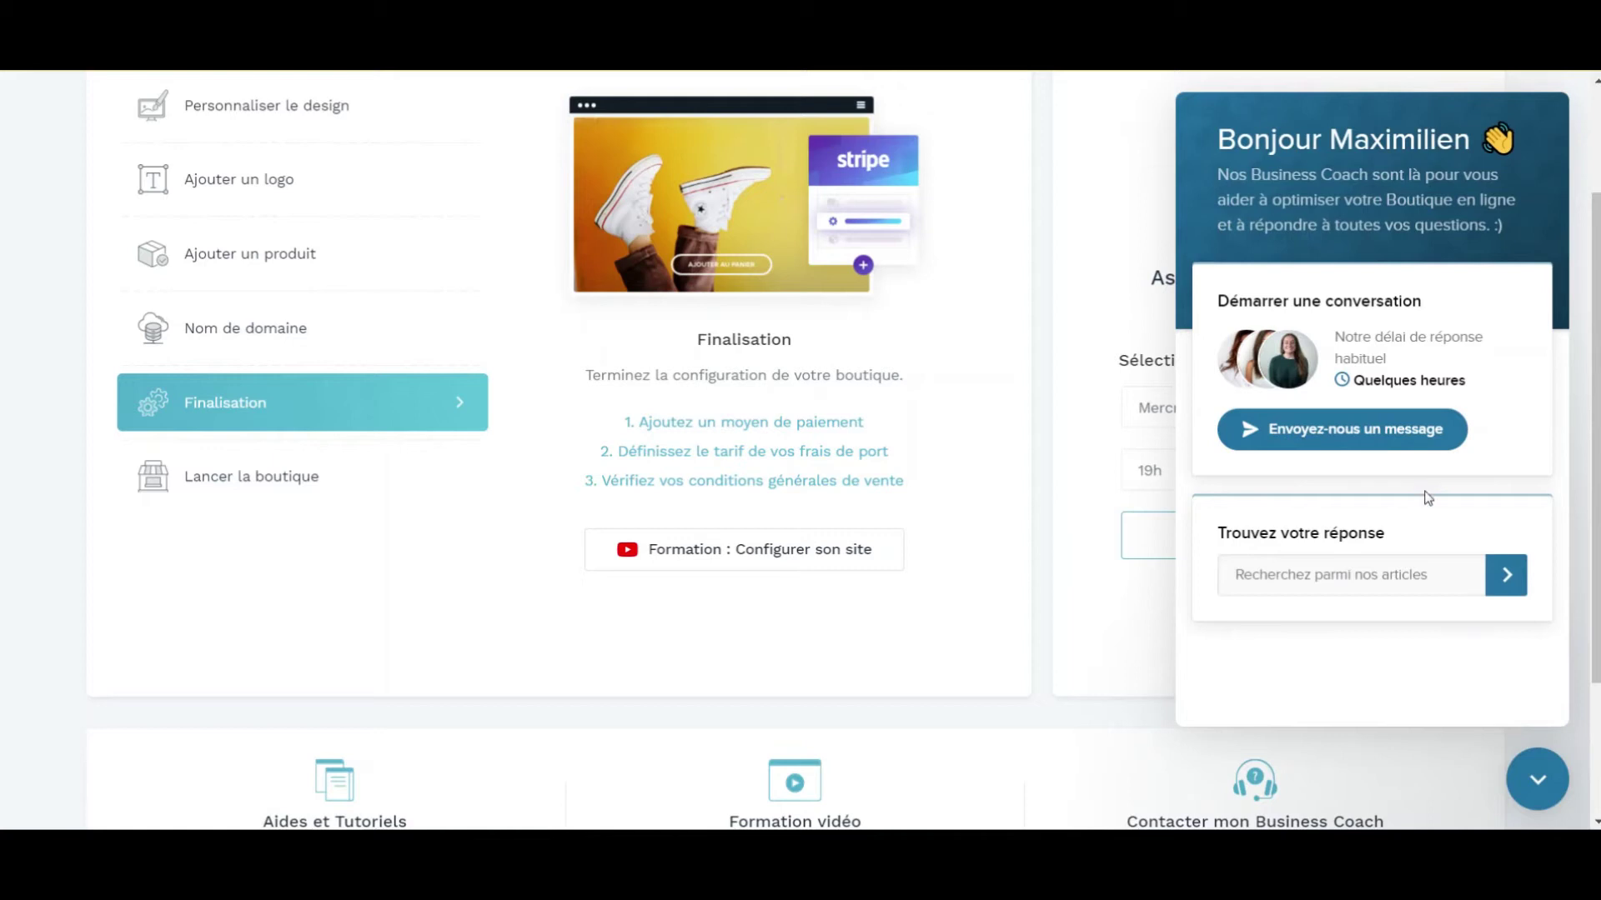
{"action": "scroll", "coordinate": [1428, 498], "scroll_direction": "down", "scroll_amount": 2}
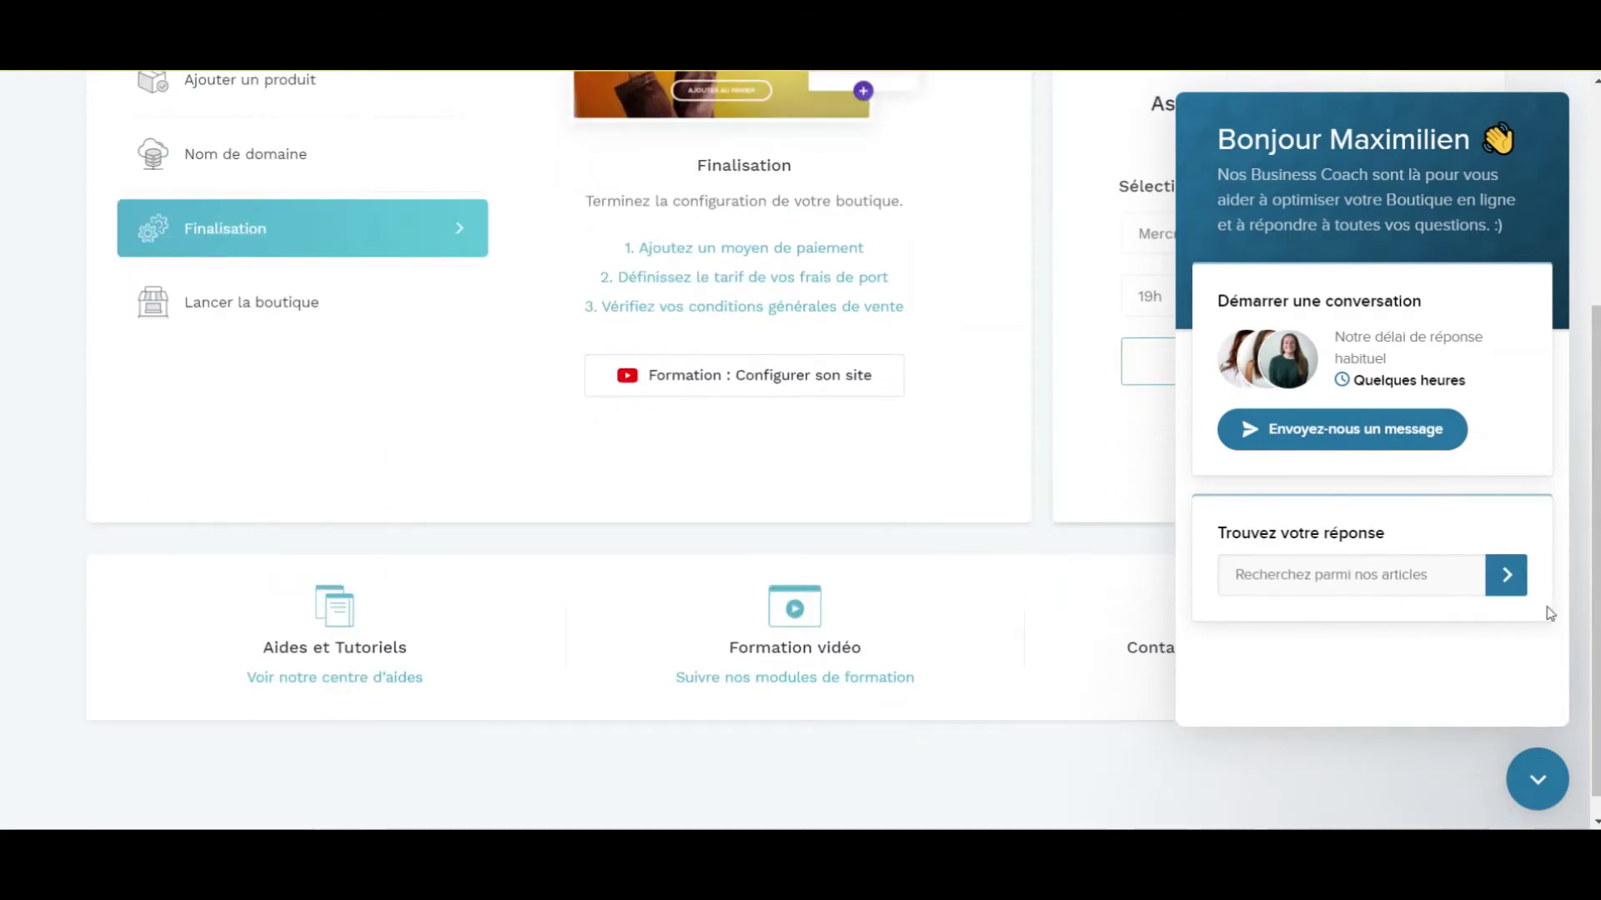
{"action": "left_click", "coordinate": [1539, 776]}
{"action": "scroll", "coordinate": [1501, 530], "scroll_direction": "up", "scroll_amount": 4}
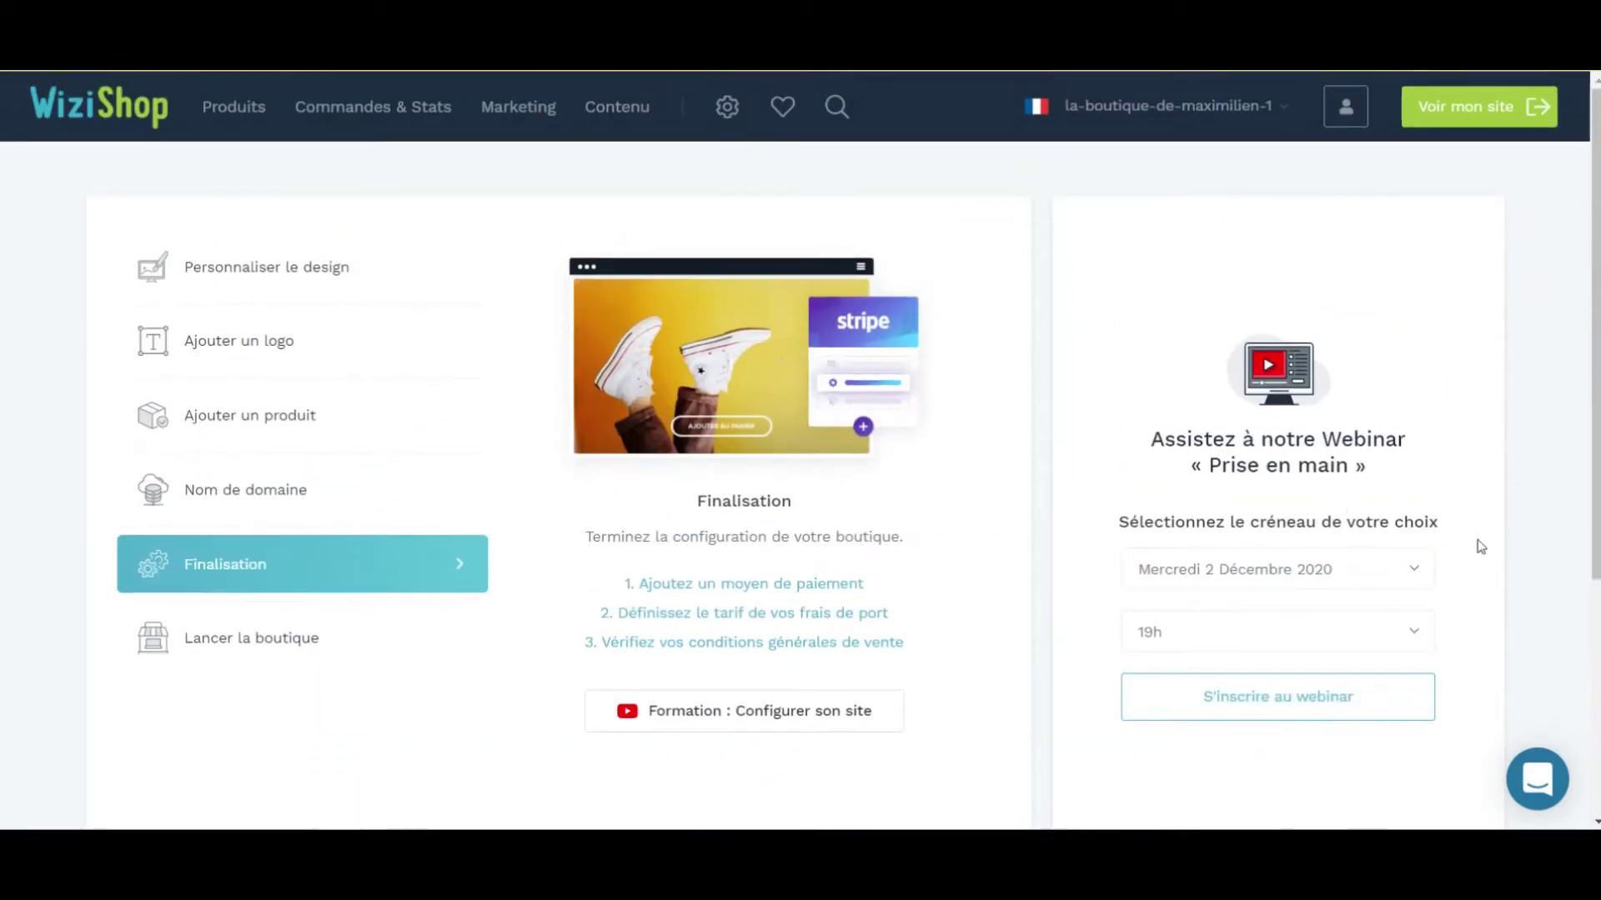
- Check the dates and times offered for the « Prise en main » webinar
{"action": "left_click", "coordinate": [1358, 570]}
{"action": "scroll", "coordinate": [1436, 638], "scroll_direction": "down", "scroll_amount": 4}
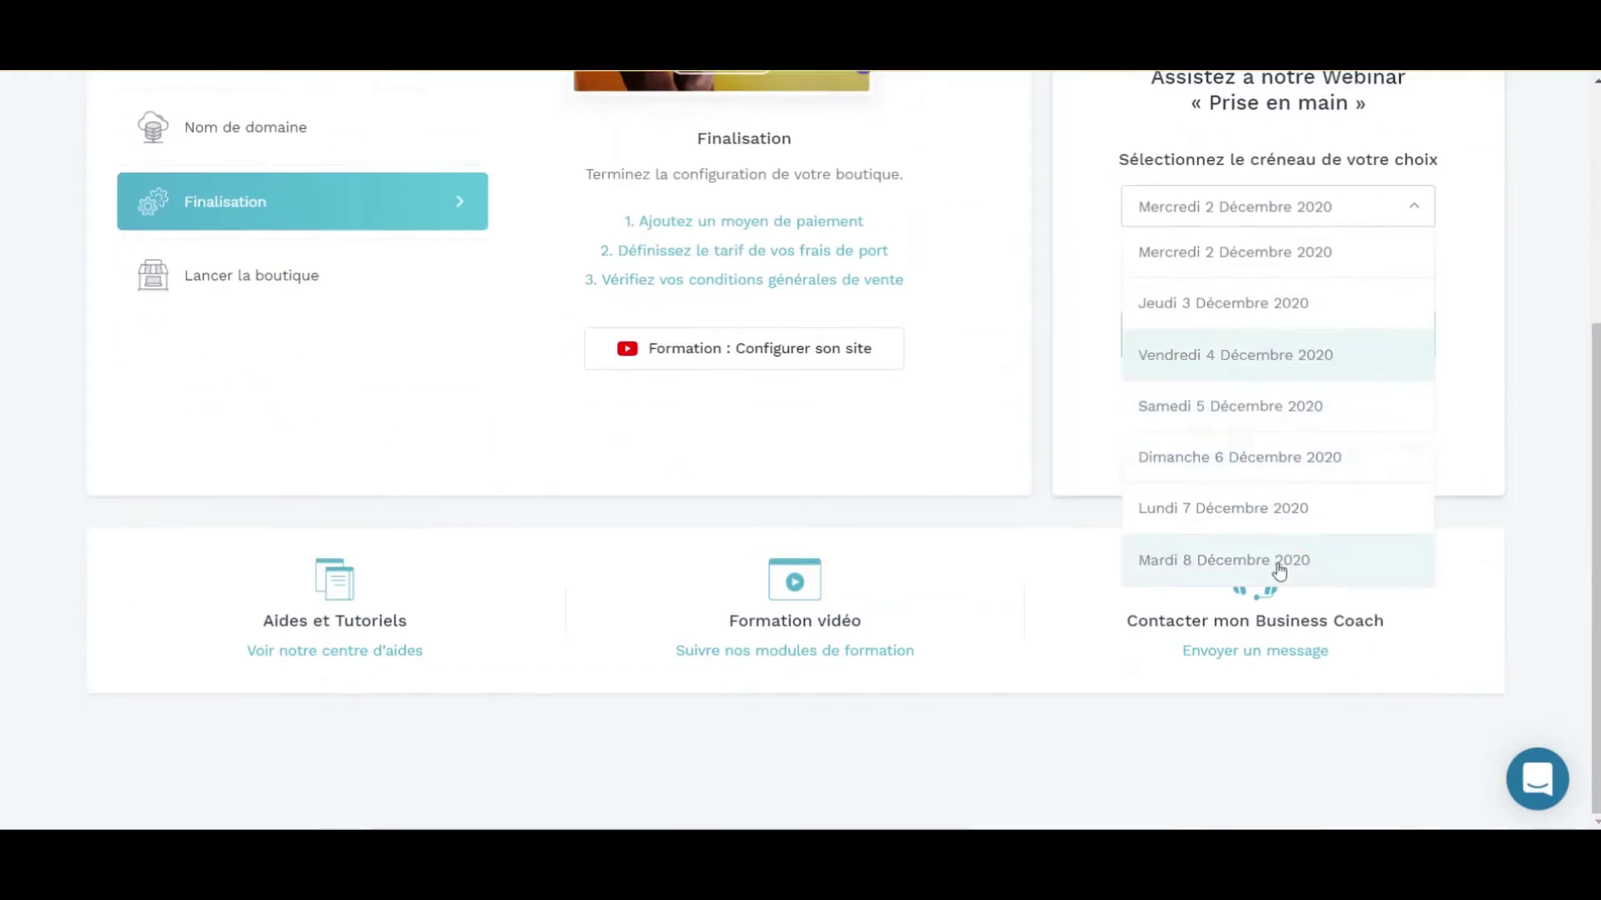
{"action": "left_click", "coordinate": [1422, 251]}
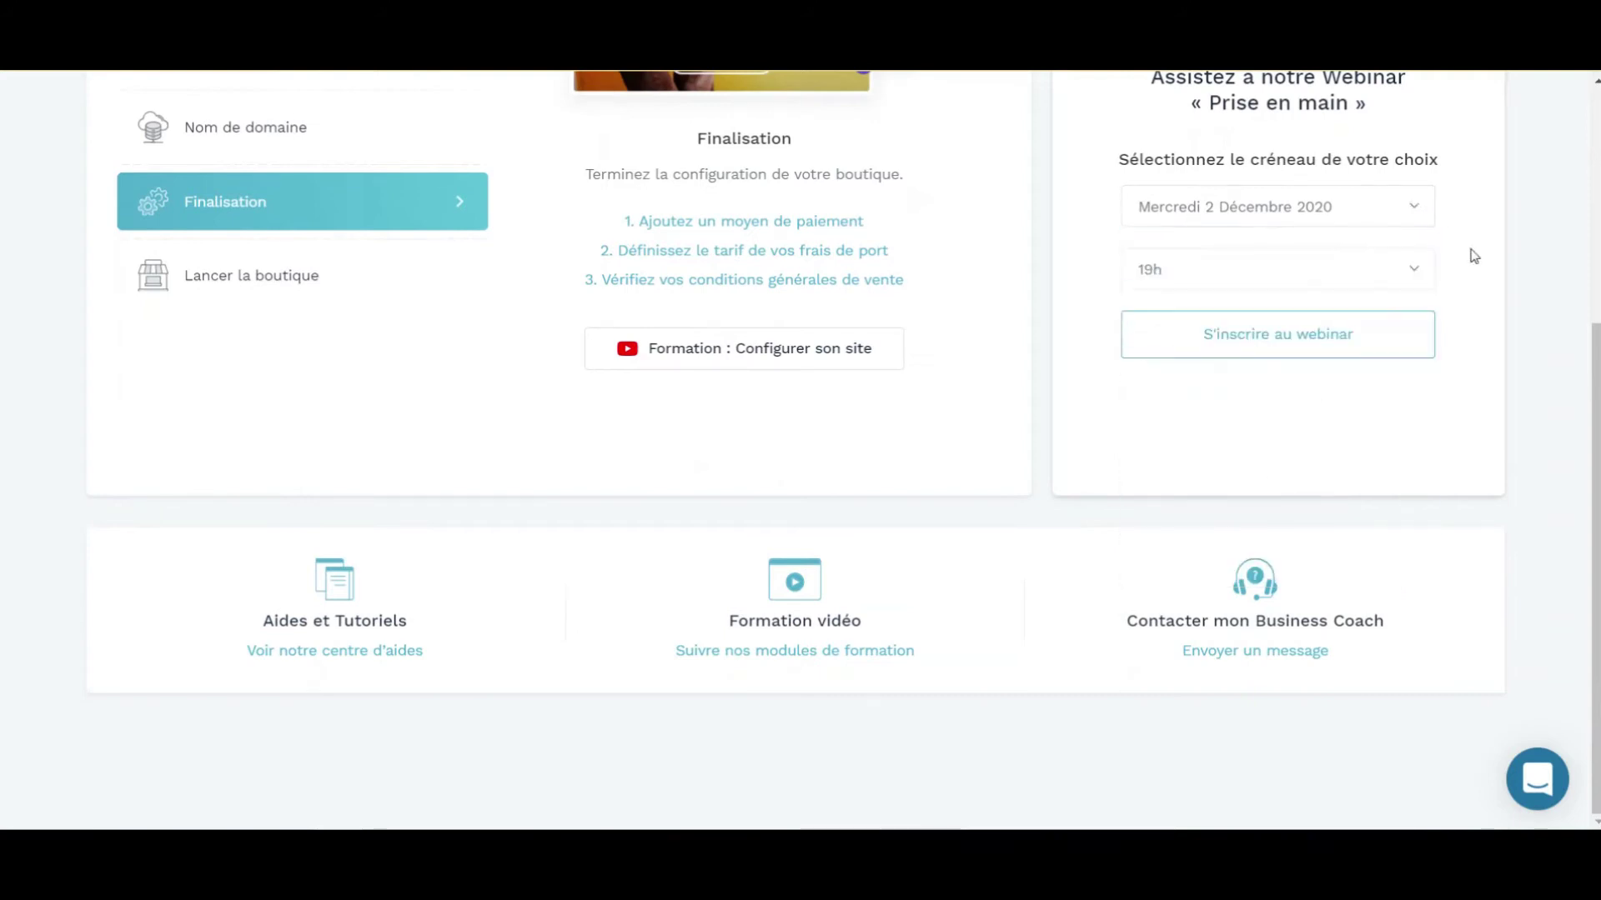
{"action": "left_click", "coordinate": [1401, 279]}
{"action": "key", "text": "Escape"}
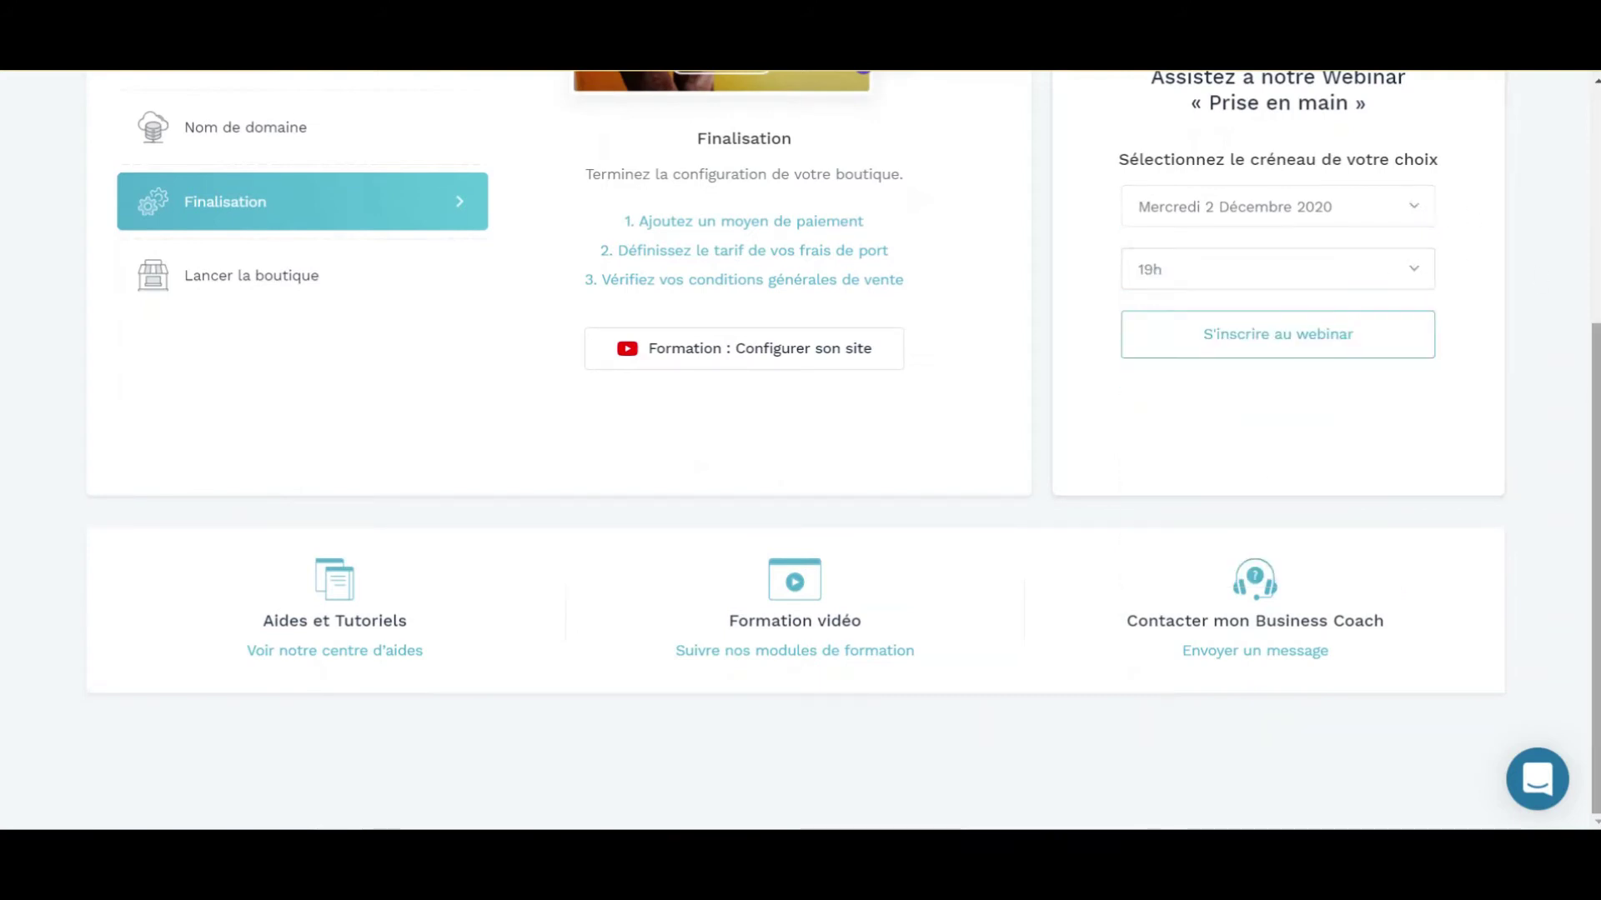
{"action": "scroll", "coordinate": [1375, 314], "scroll_direction": "up", "scroll_amount": 4}
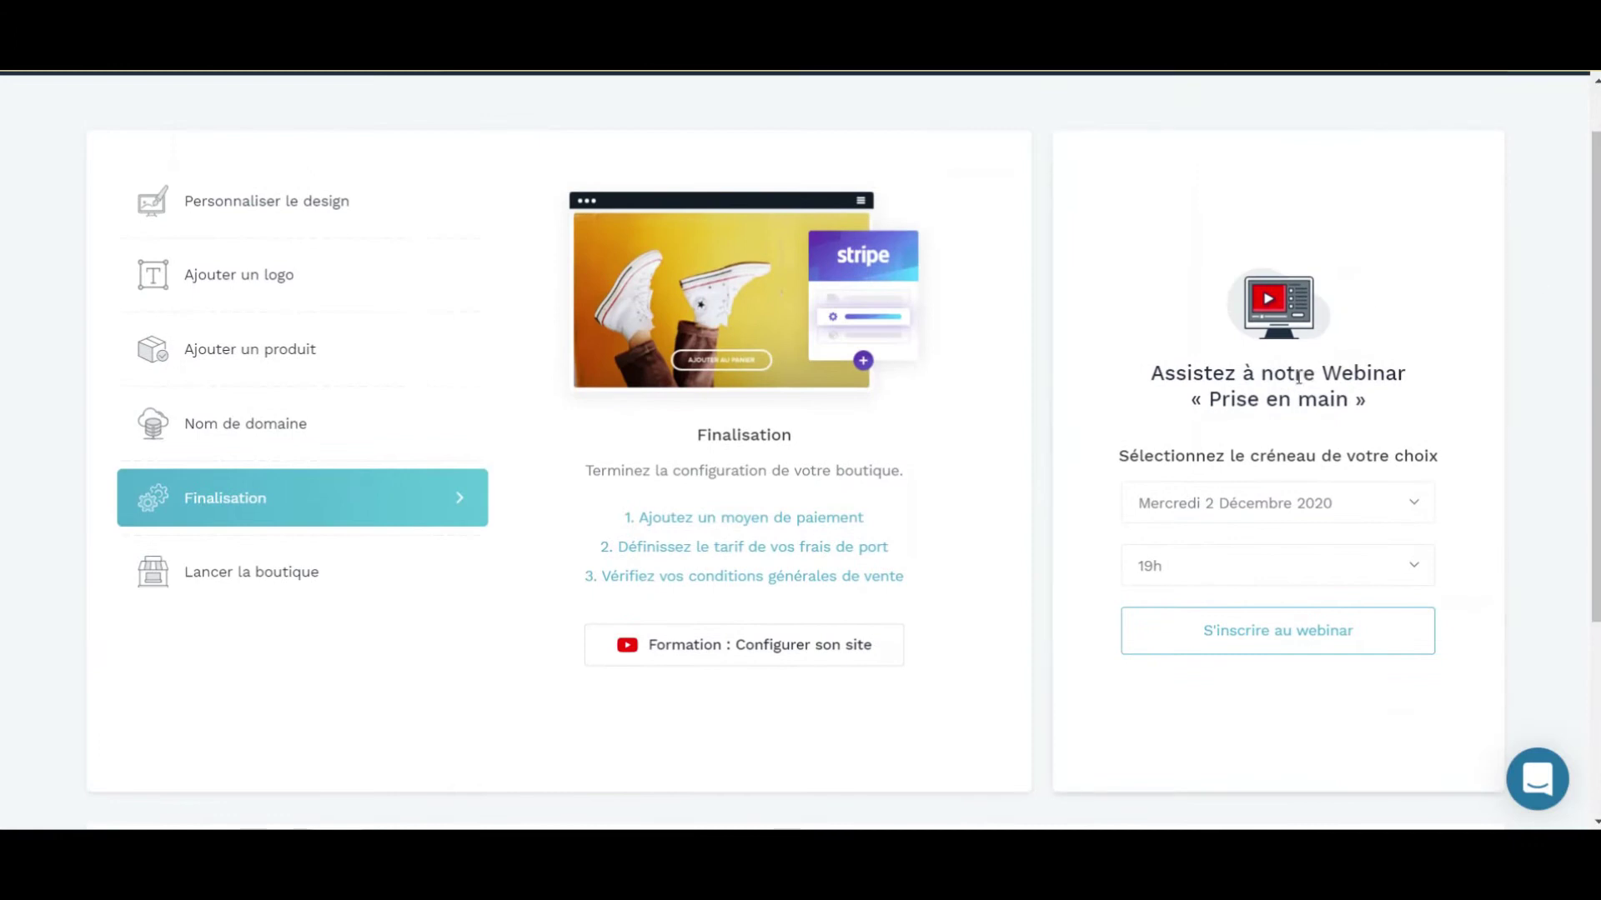
{"action": "left_click_drag", "start_coordinate": [1371, 402], "coordinate": [1218, 402]}
{"action": "left_click", "coordinate": [1371, 417]}
{"action": "scroll", "coordinate": [1384, 426], "scroll_direction": "up", "scroll_amount": 1}
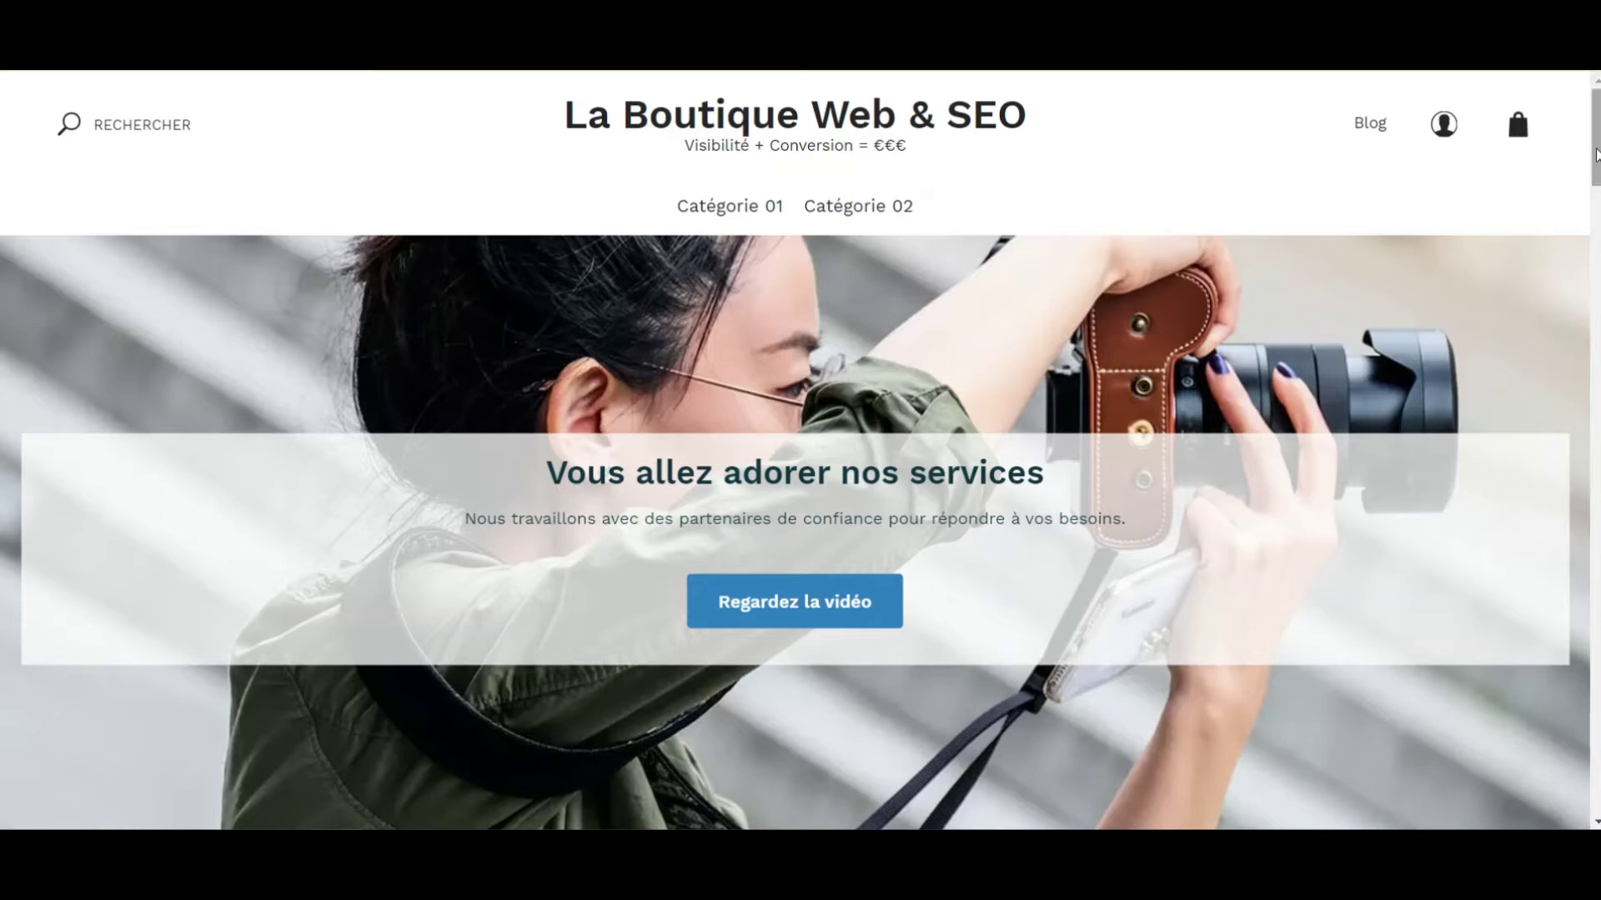
- Examine the storefront's home page from banner to footer, and the « Rédaction Contenus web » service page
{"action": "scroll", "coordinate": [1584, 175], "scroll_direction": "down", "scroll_amount": 3}
{"action": "scroll", "coordinate": [800, 451], "scroll_direction": "down", "scroll_amount": 5}
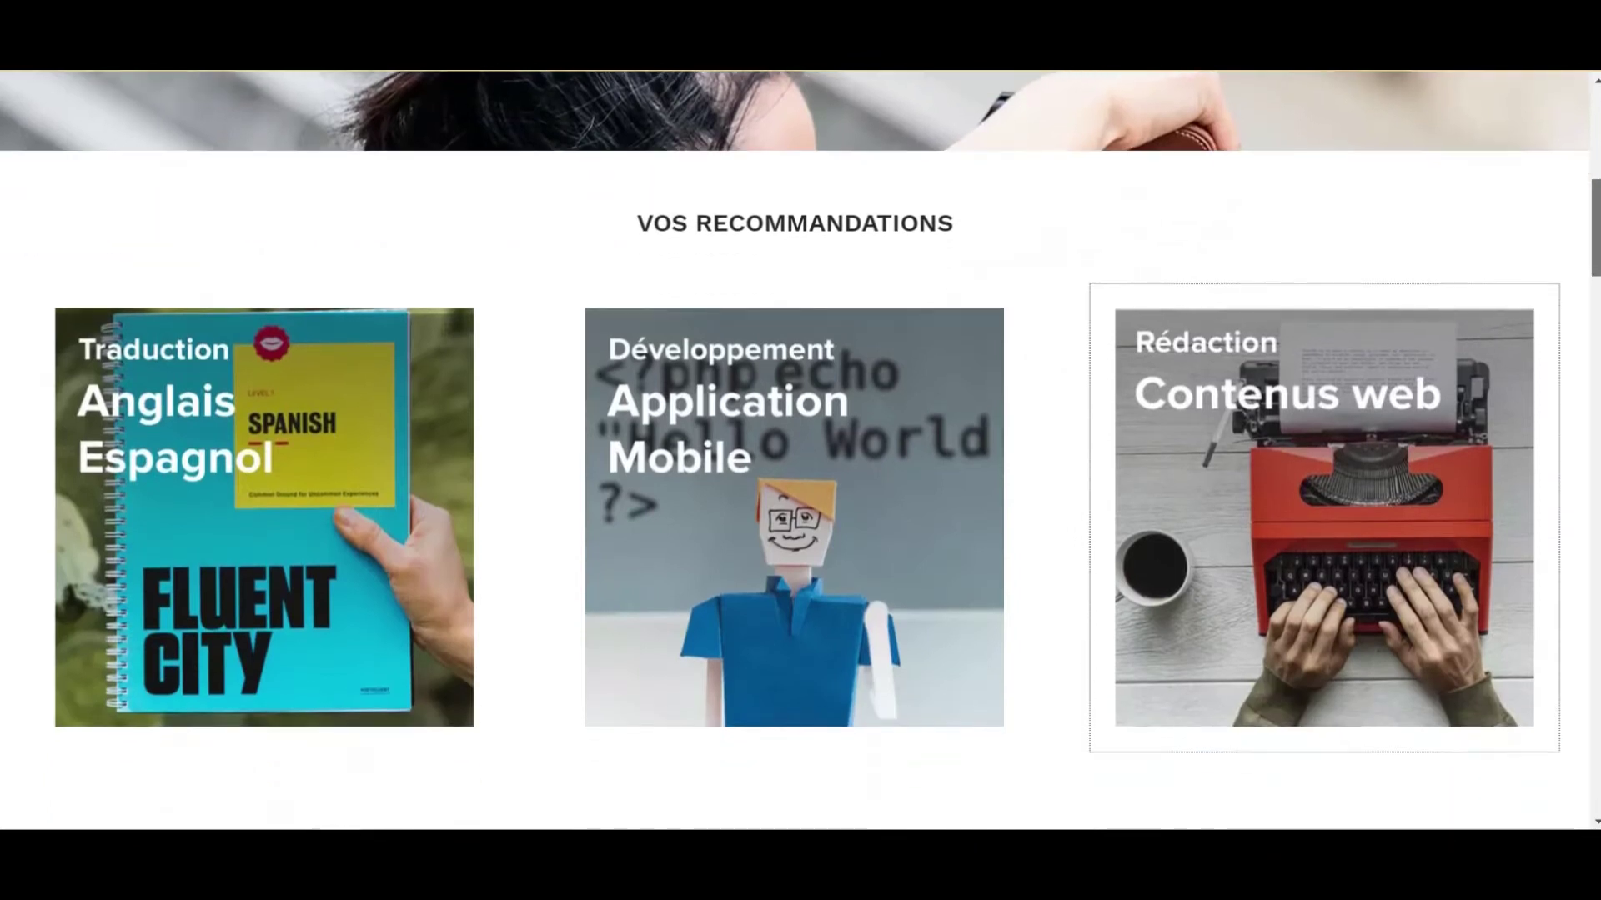
{"action": "scroll", "coordinate": [801, 450], "scroll_direction": "down", "scroll_amount": 2}
{"action": "mouse_move", "coordinate": [971, 336]}
{"action": "scroll", "coordinate": [194, 458], "scroll_direction": "down", "scroll_amount": 6}
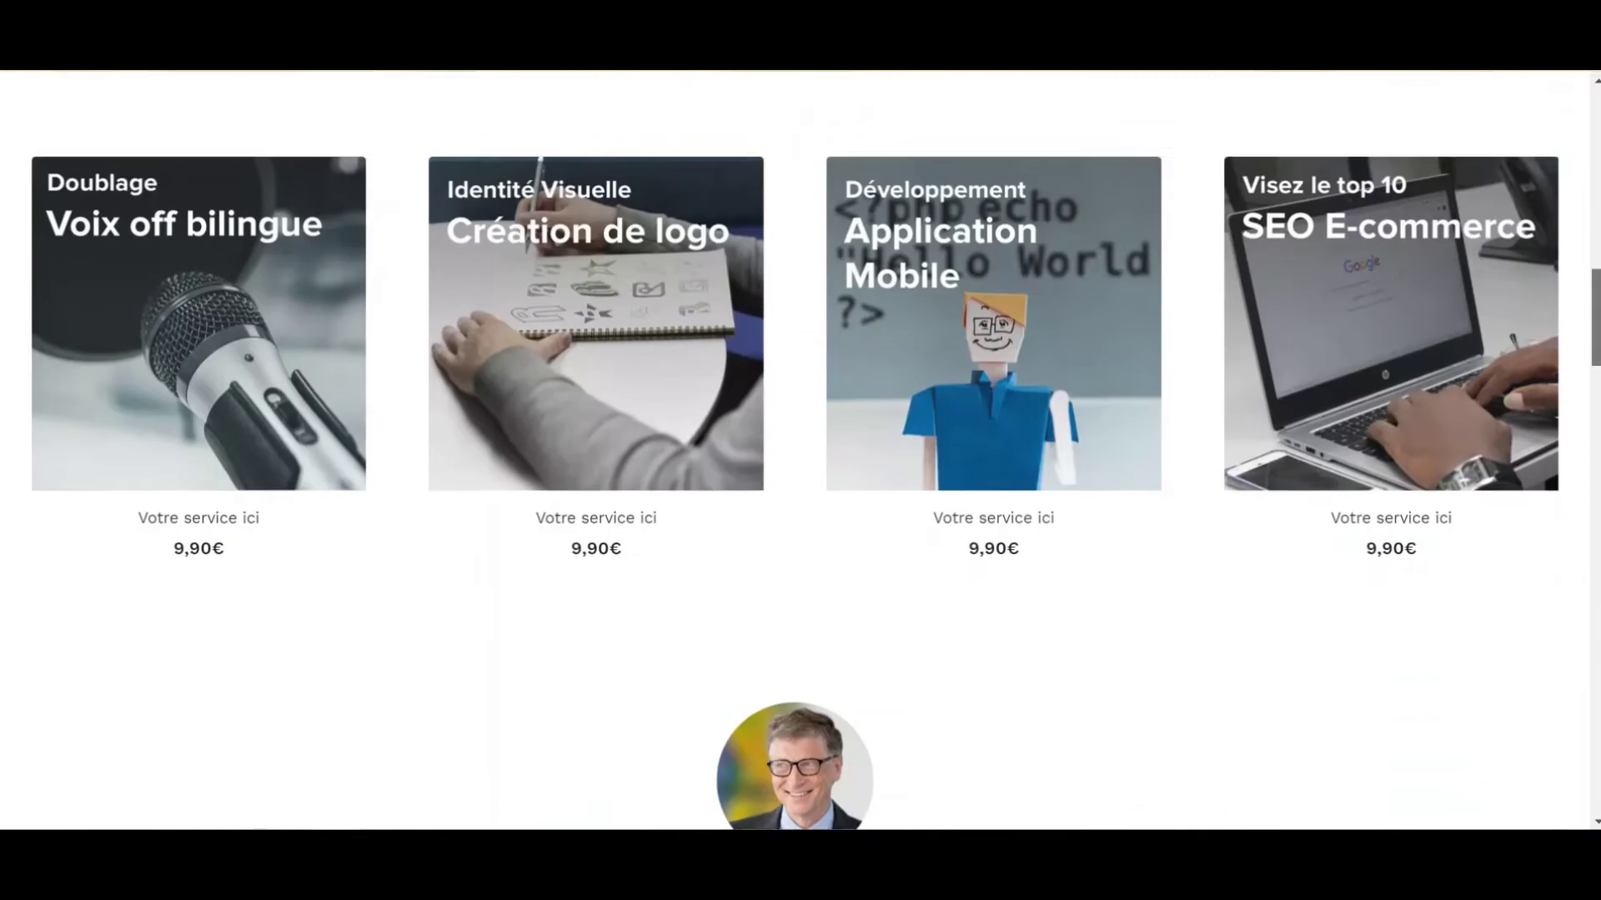
{"action": "scroll", "coordinate": [1200, 428], "scroll_direction": "down", "scroll_amount": 9}
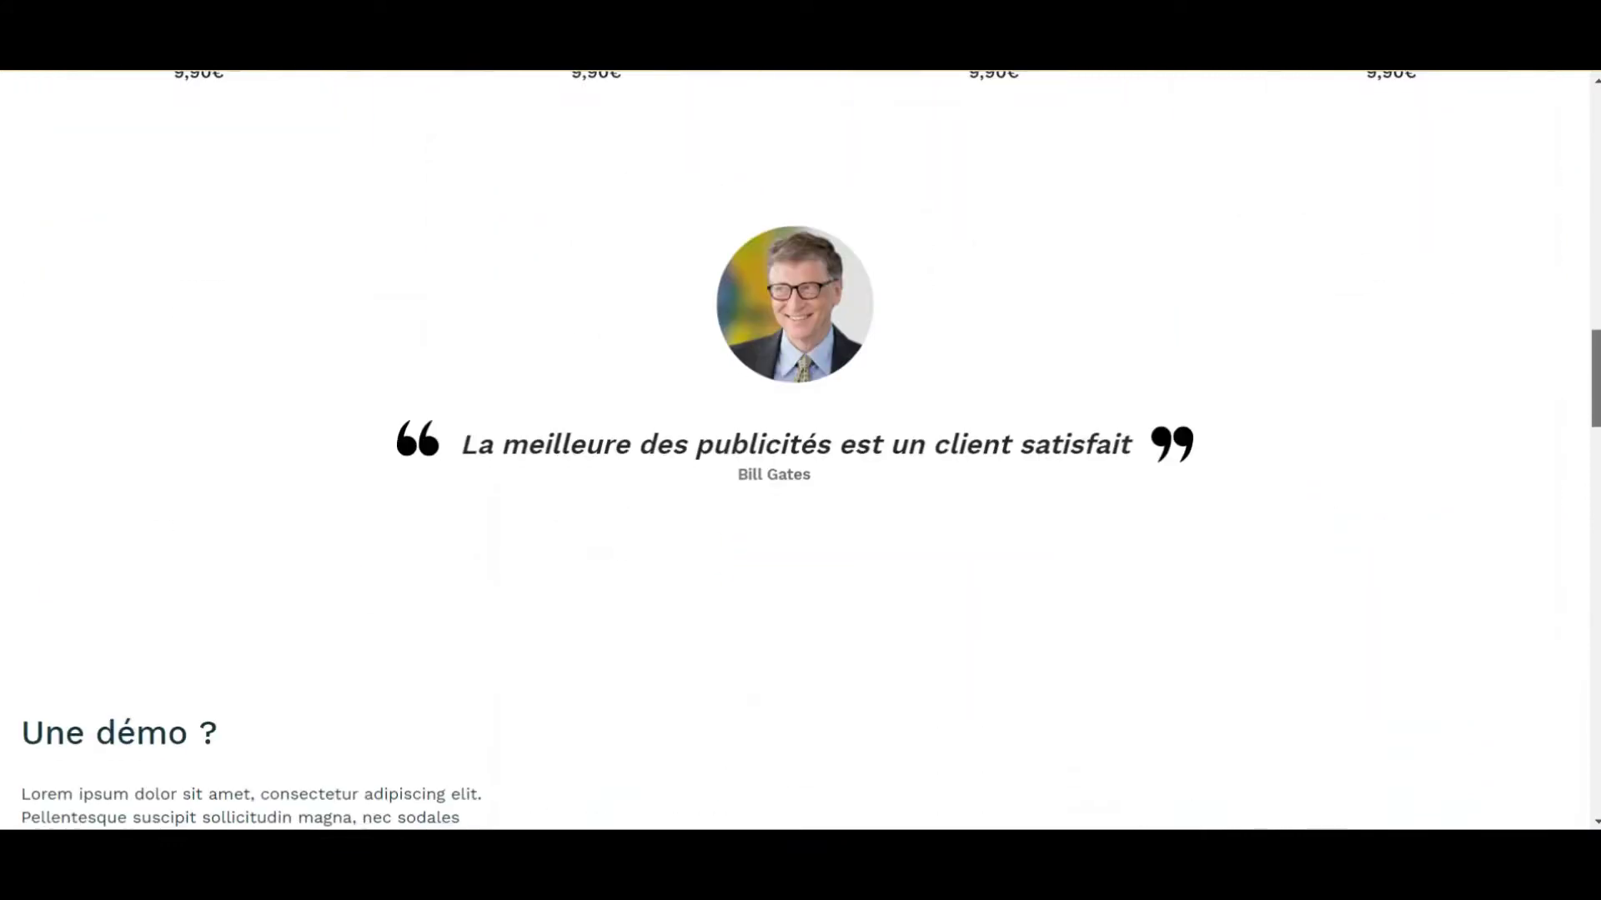
{"action": "left_click_drag", "start_coordinate": [1599, 418], "coordinate": [1593, 765]}
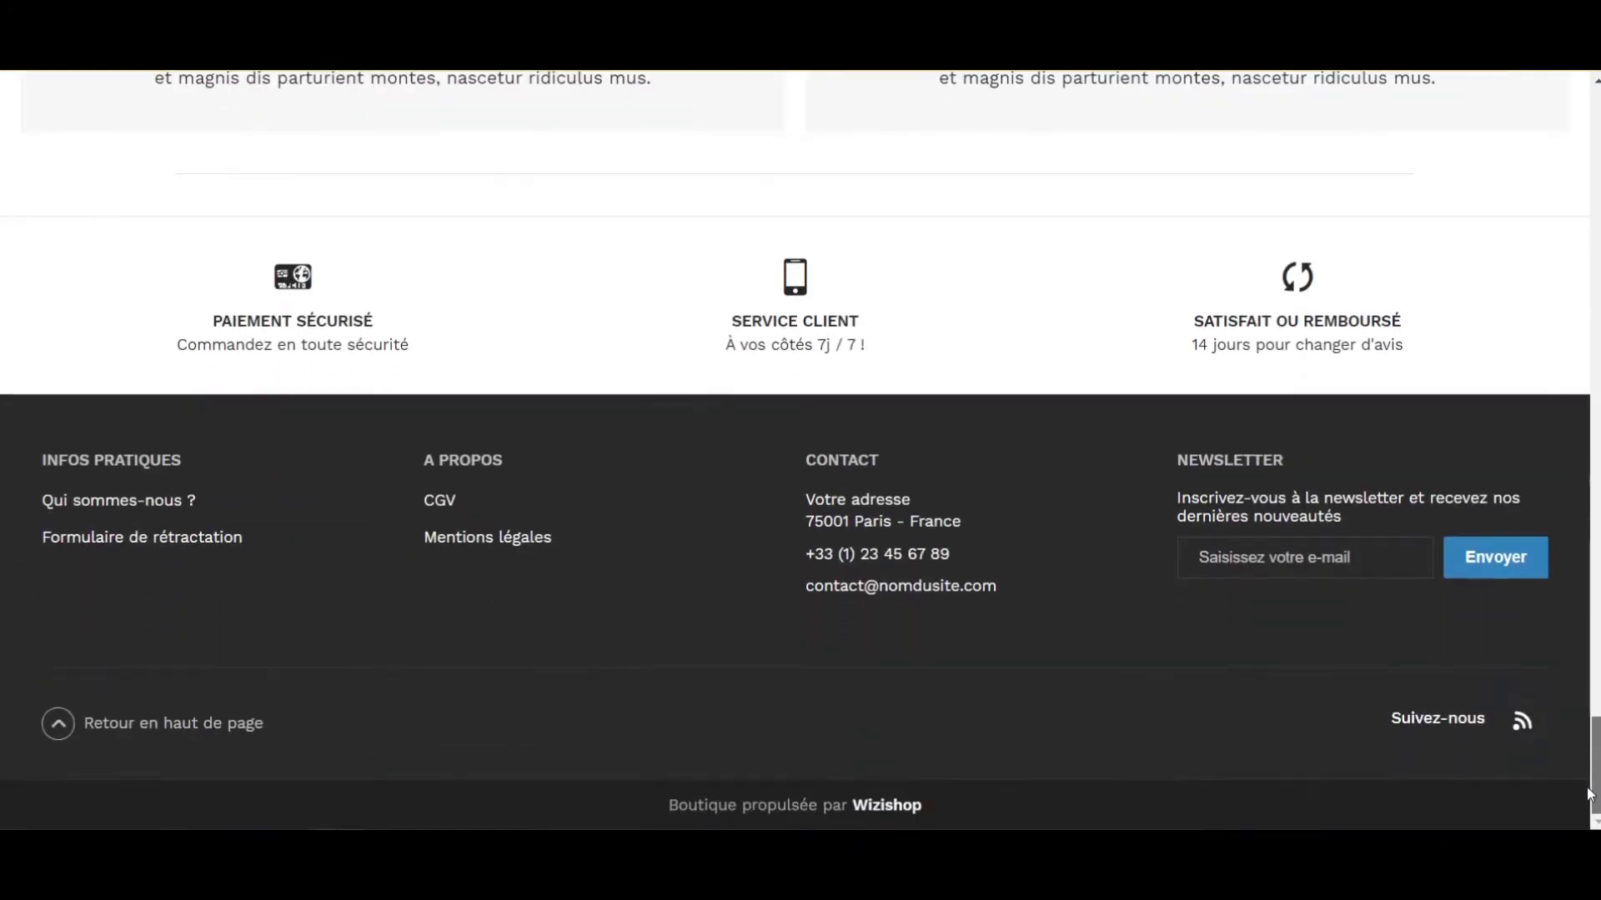
{"action": "left_click_drag", "start_coordinate": [1594, 755], "coordinate": [1590, 112]}
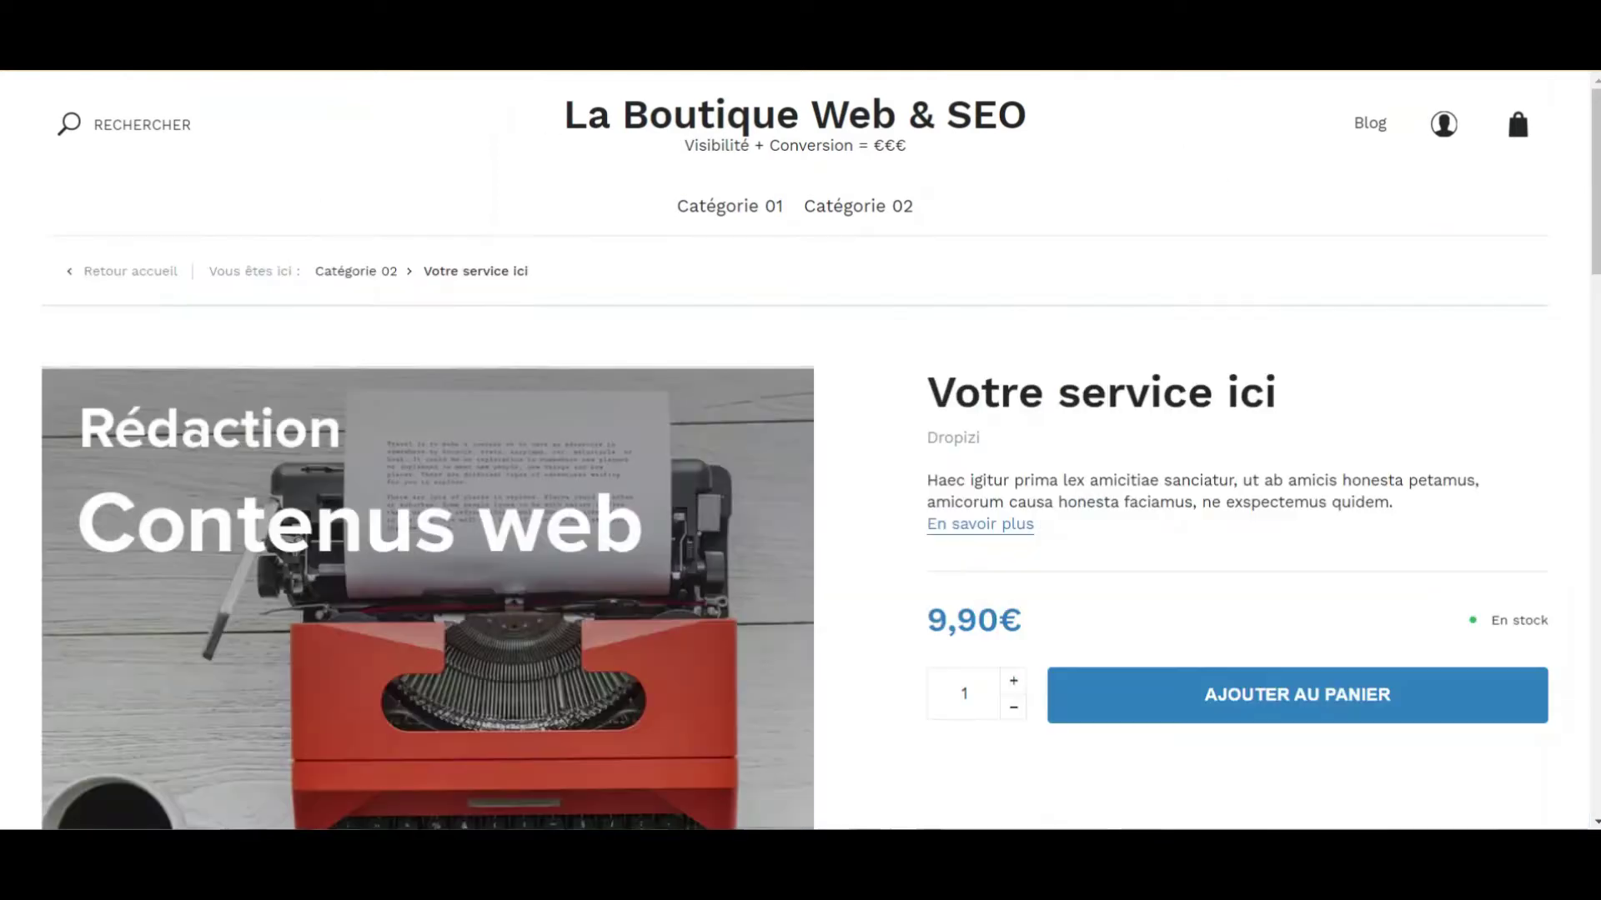
{"action": "left_click_drag", "start_coordinate": [1594, 133], "coordinate": [1594, 333]}
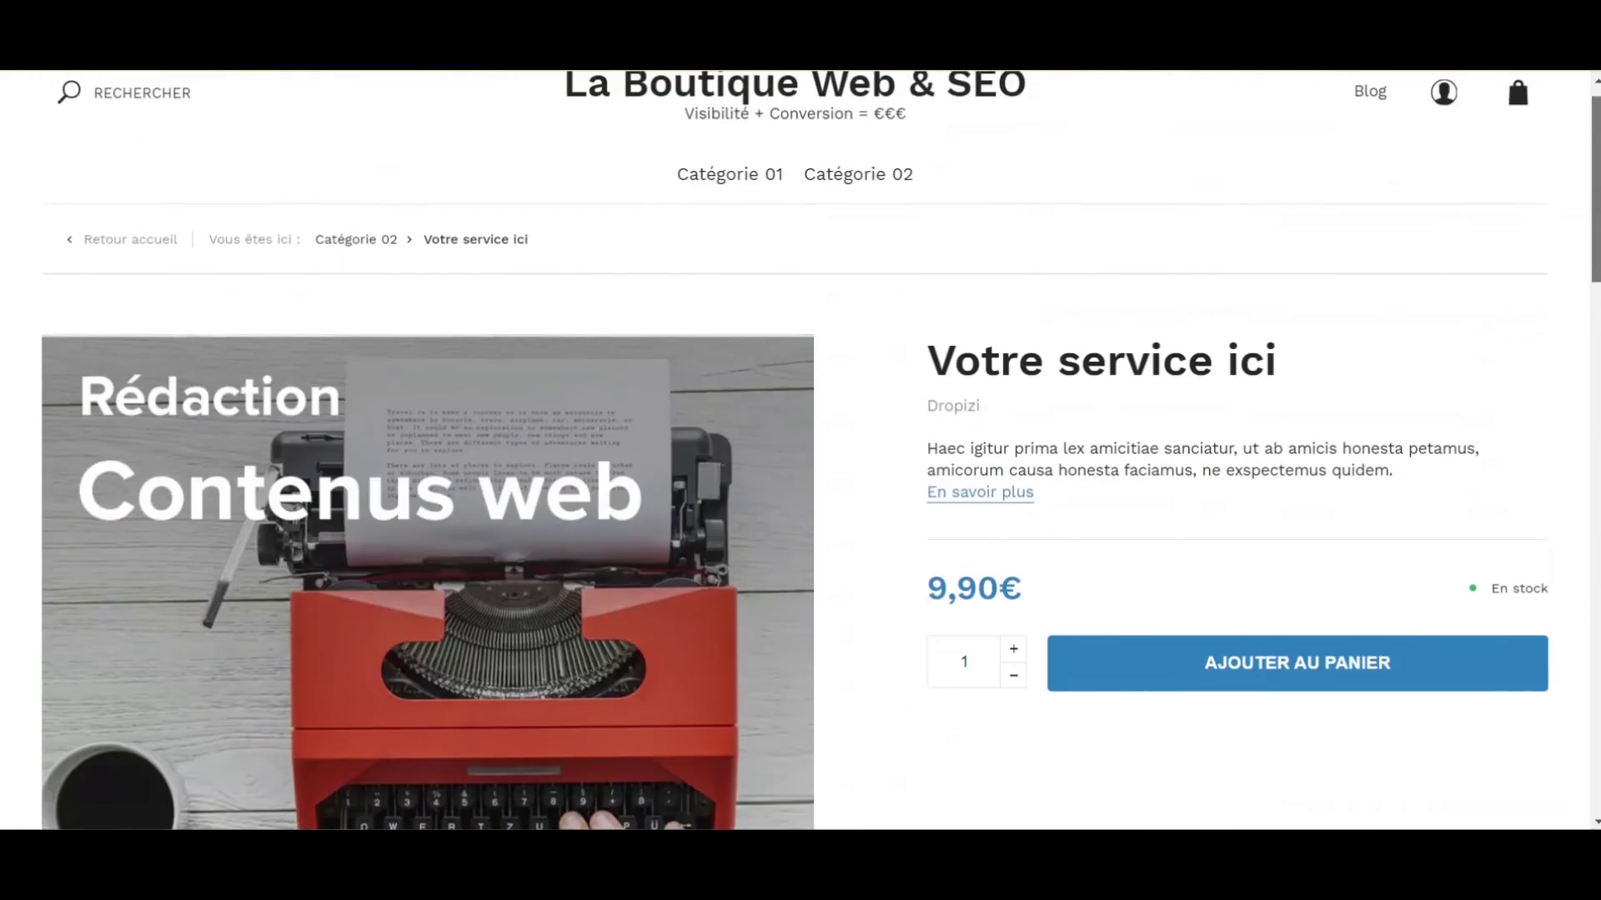
{"action": "left_click_drag", "start_coordinate": [1594, 196], "coordinate": [1598, 688]}
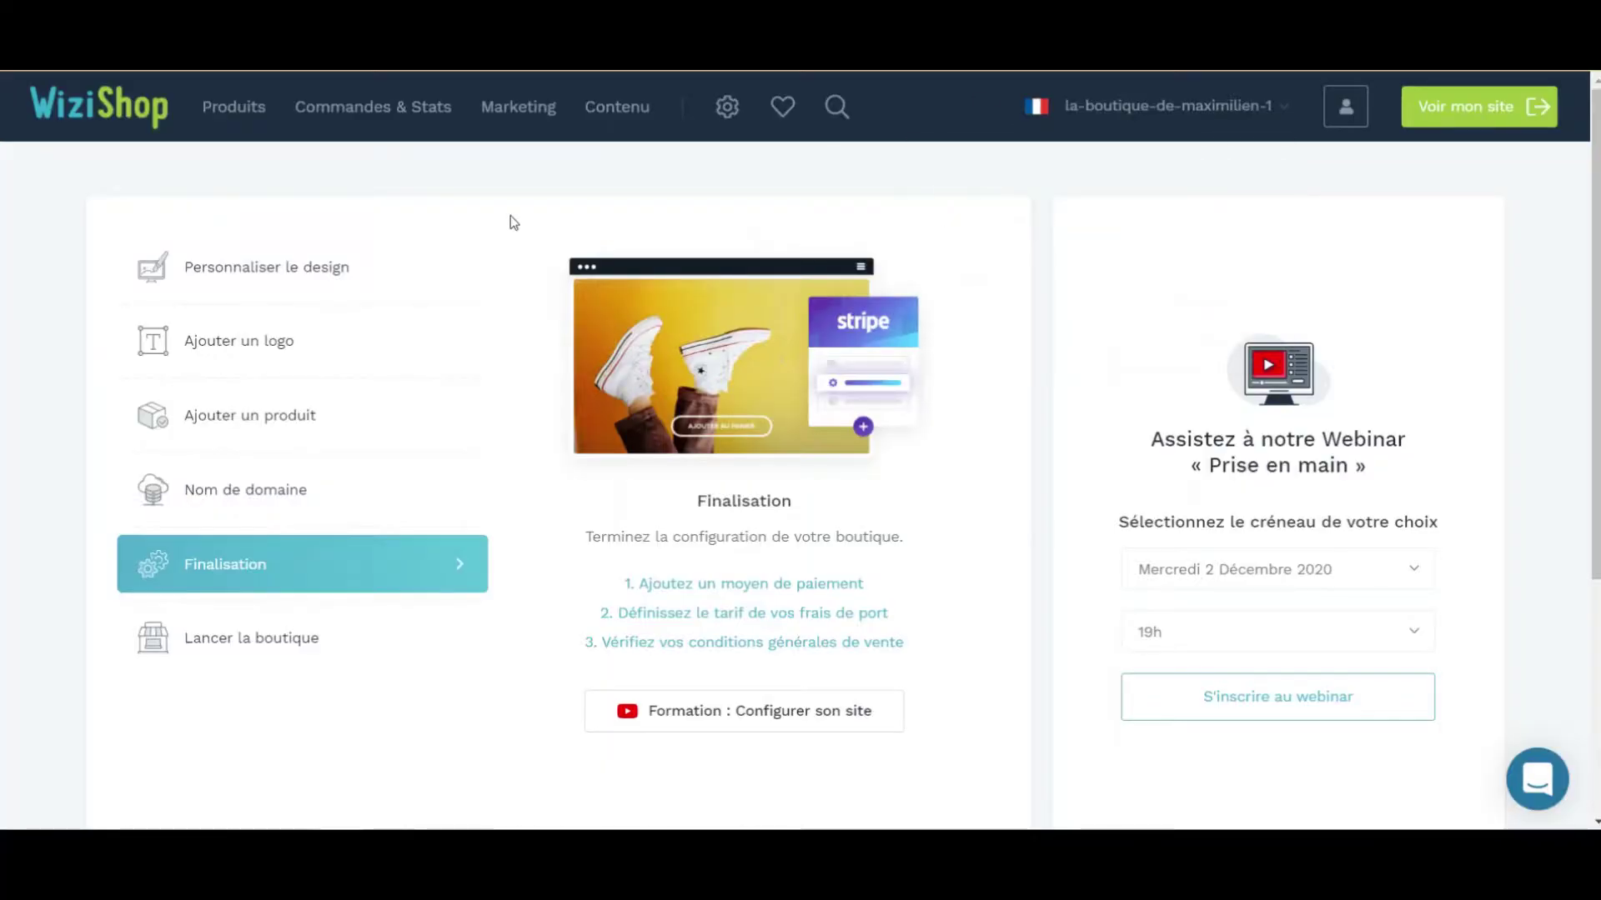
- Open the home page content for design customization and look over its first blocks
{"action": "left_click", "coordinate": [275, 267]}
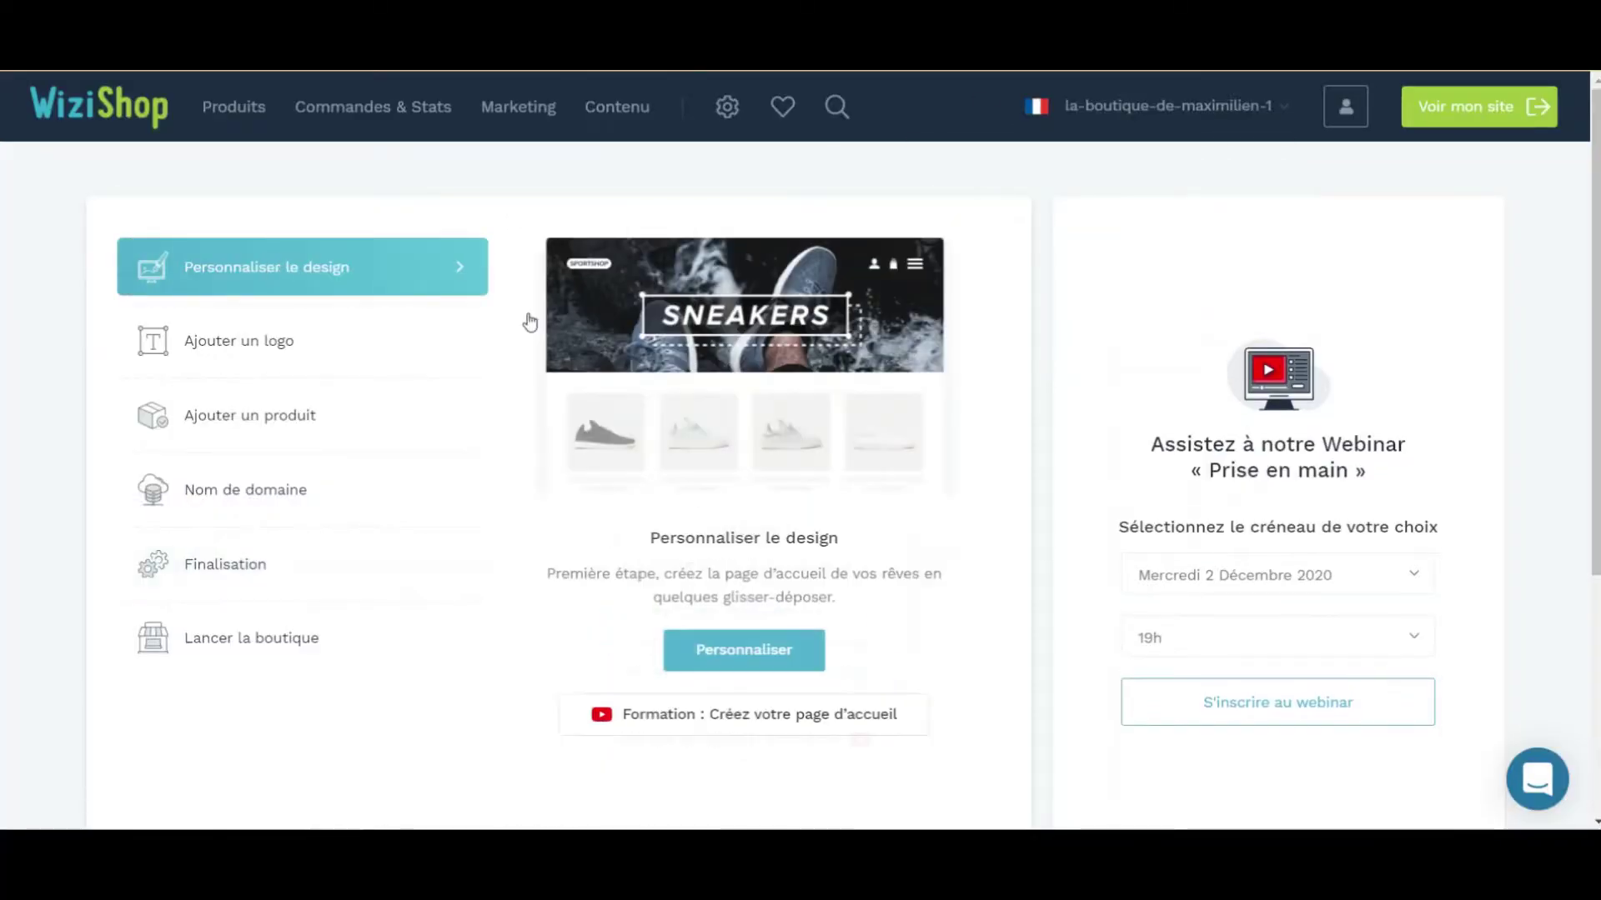
{"action": "left_click", "coordinate": [740, 652]}
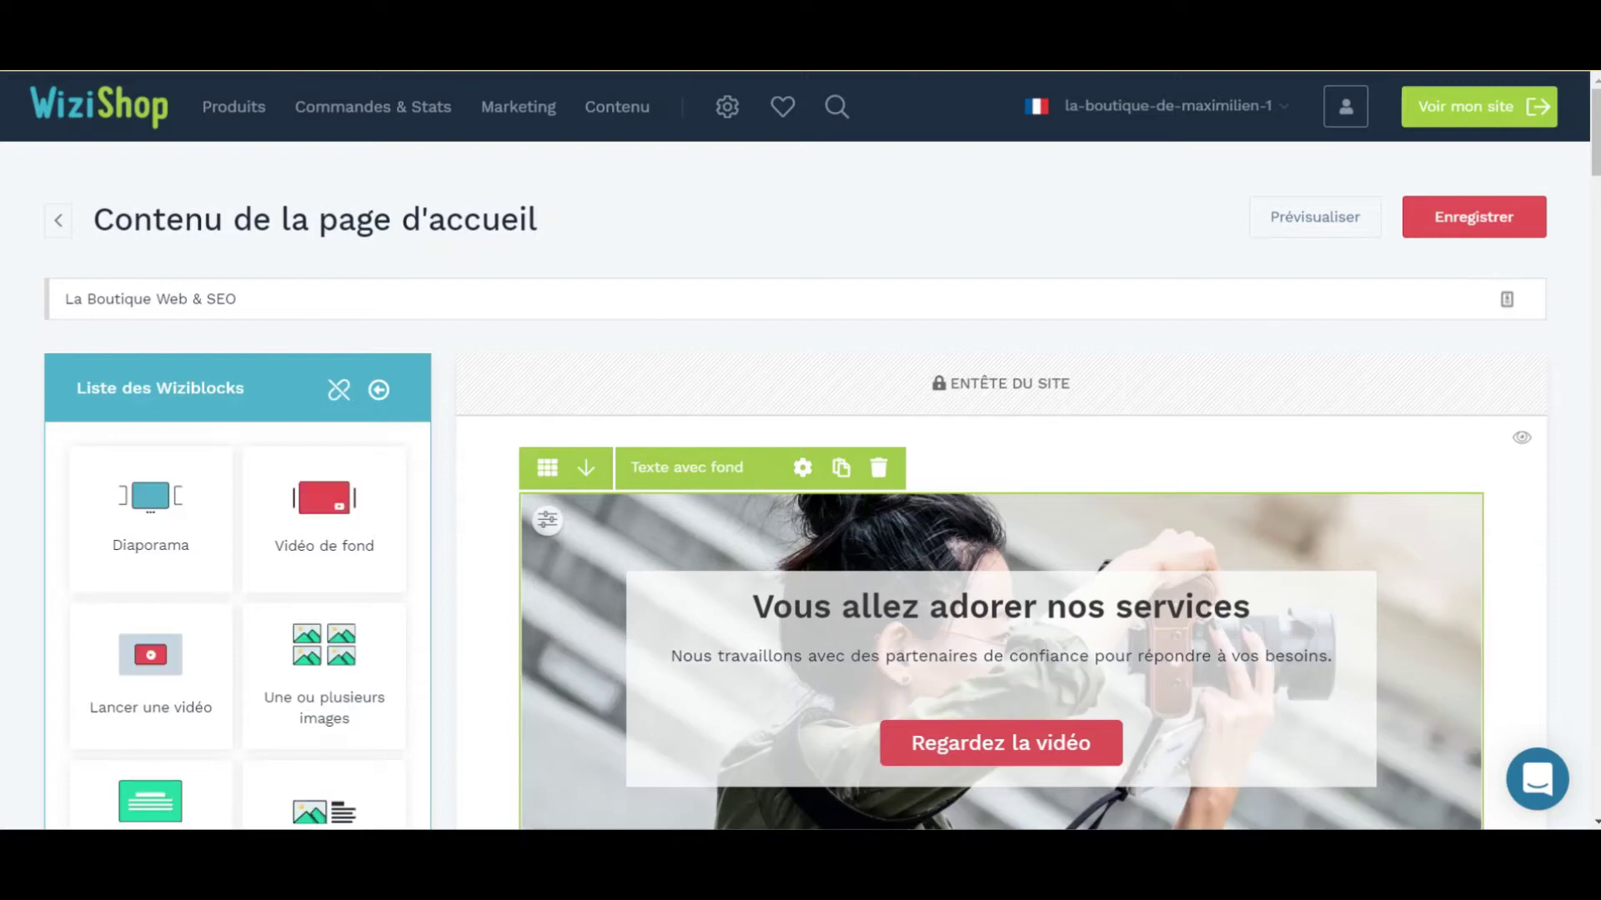
{"action": "scroll", "coordinate": [796, 451], "scroll_direction": "down", "scroll_amount": 3}
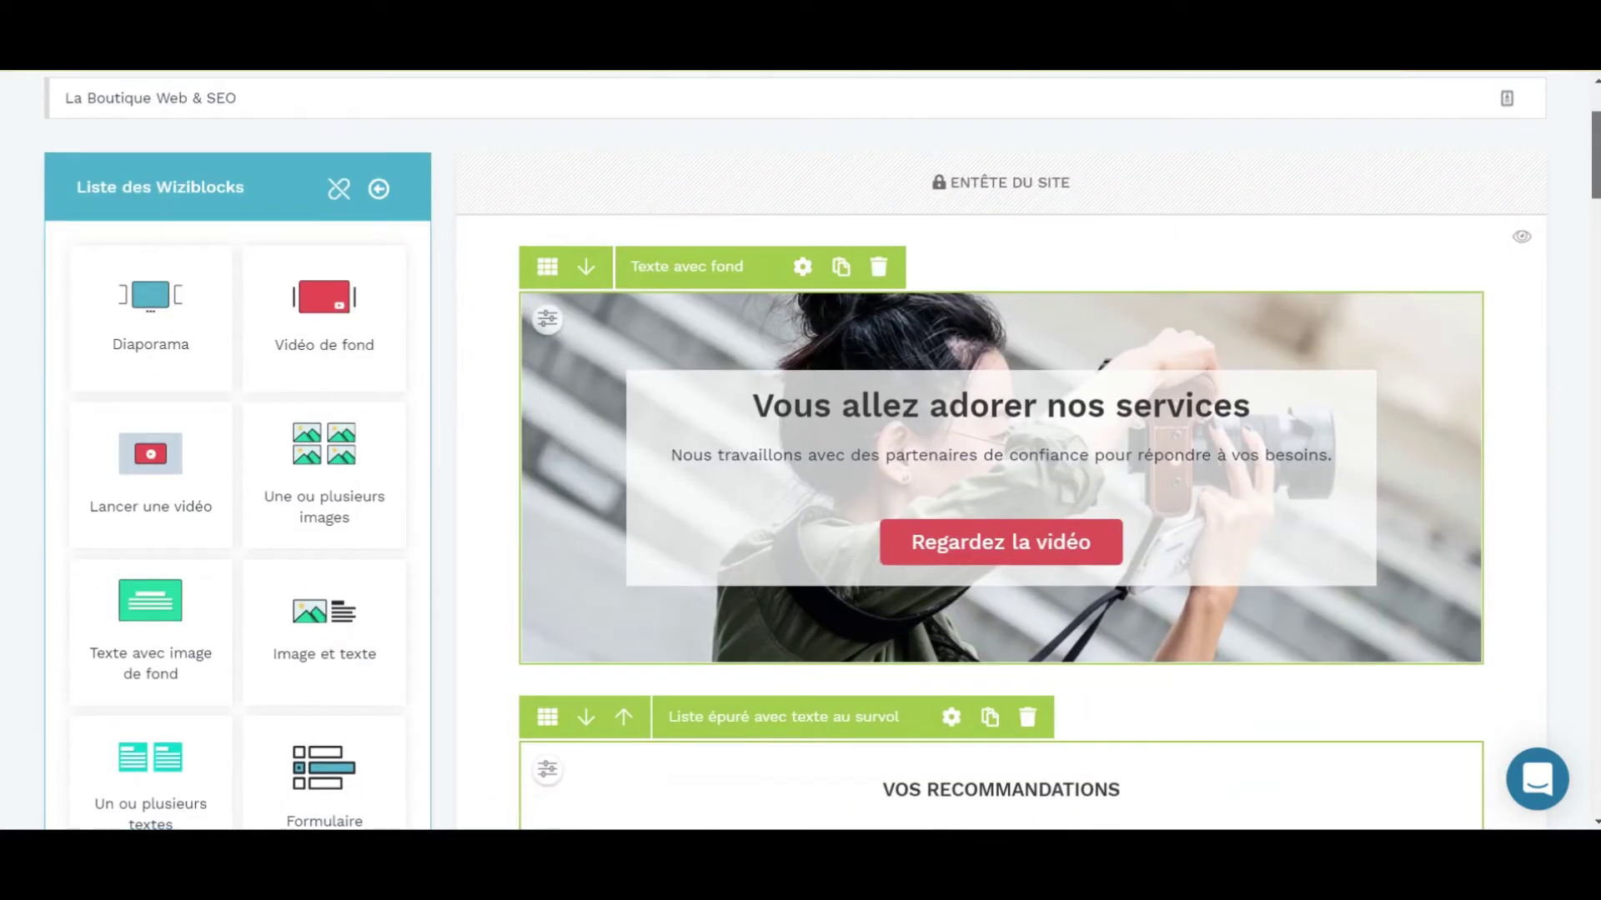
{"action": "scroll", "coordinate": [1069, 361], "scroll_direction": "down", "scroll_amount": 5}
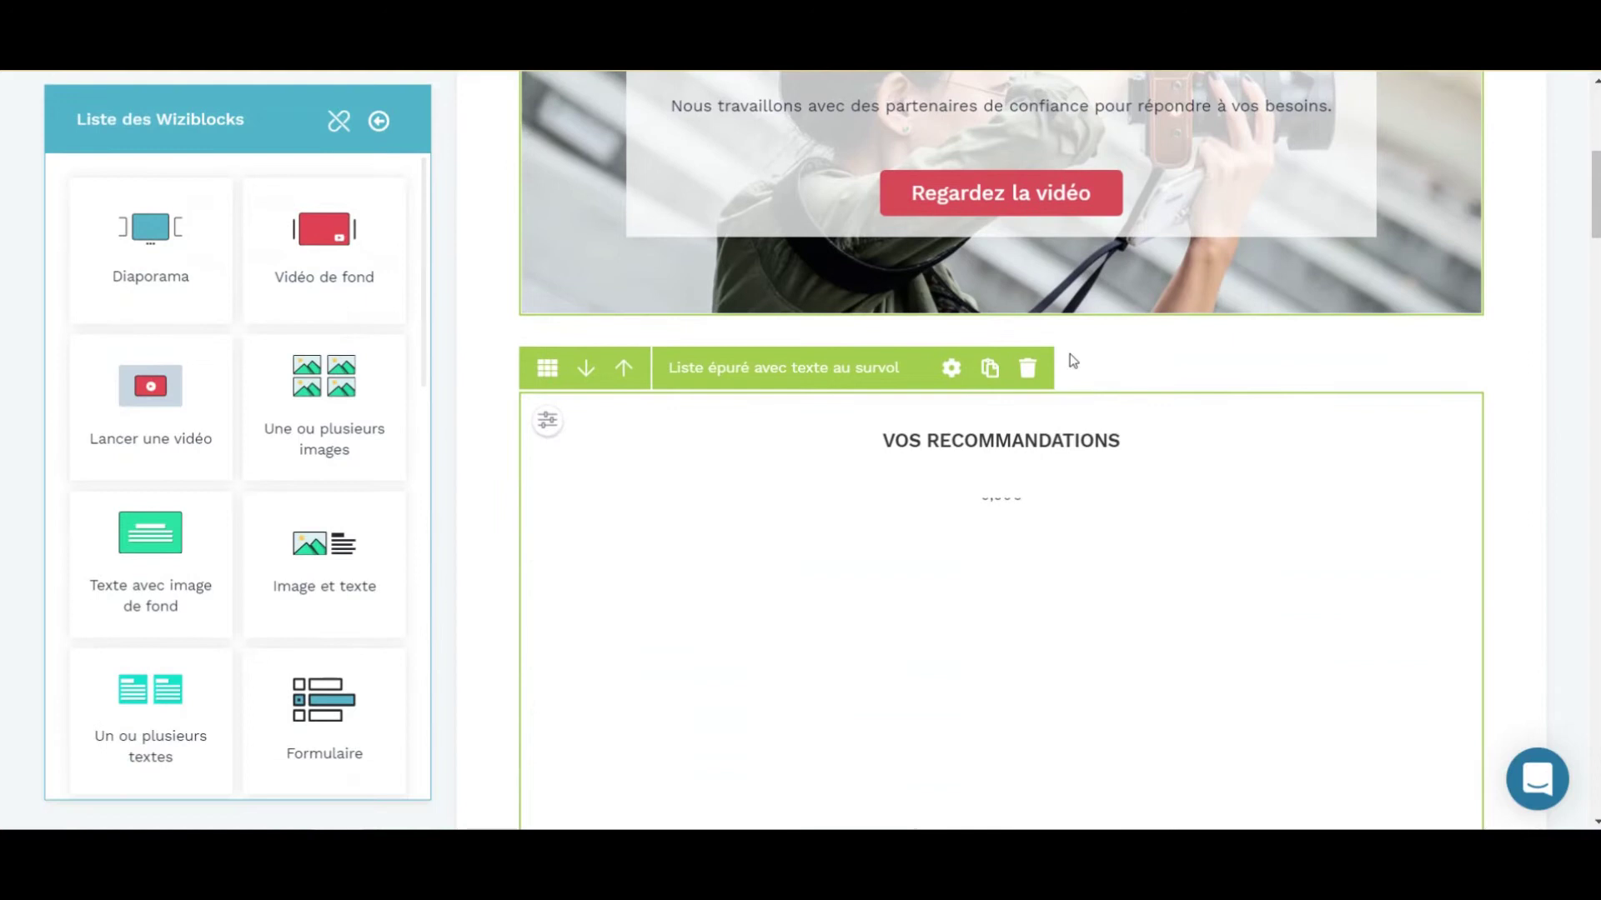
{"action": "scroll", "coordinate": [959, 537], "scroll_direction": "up", "scroll_amount": 3}
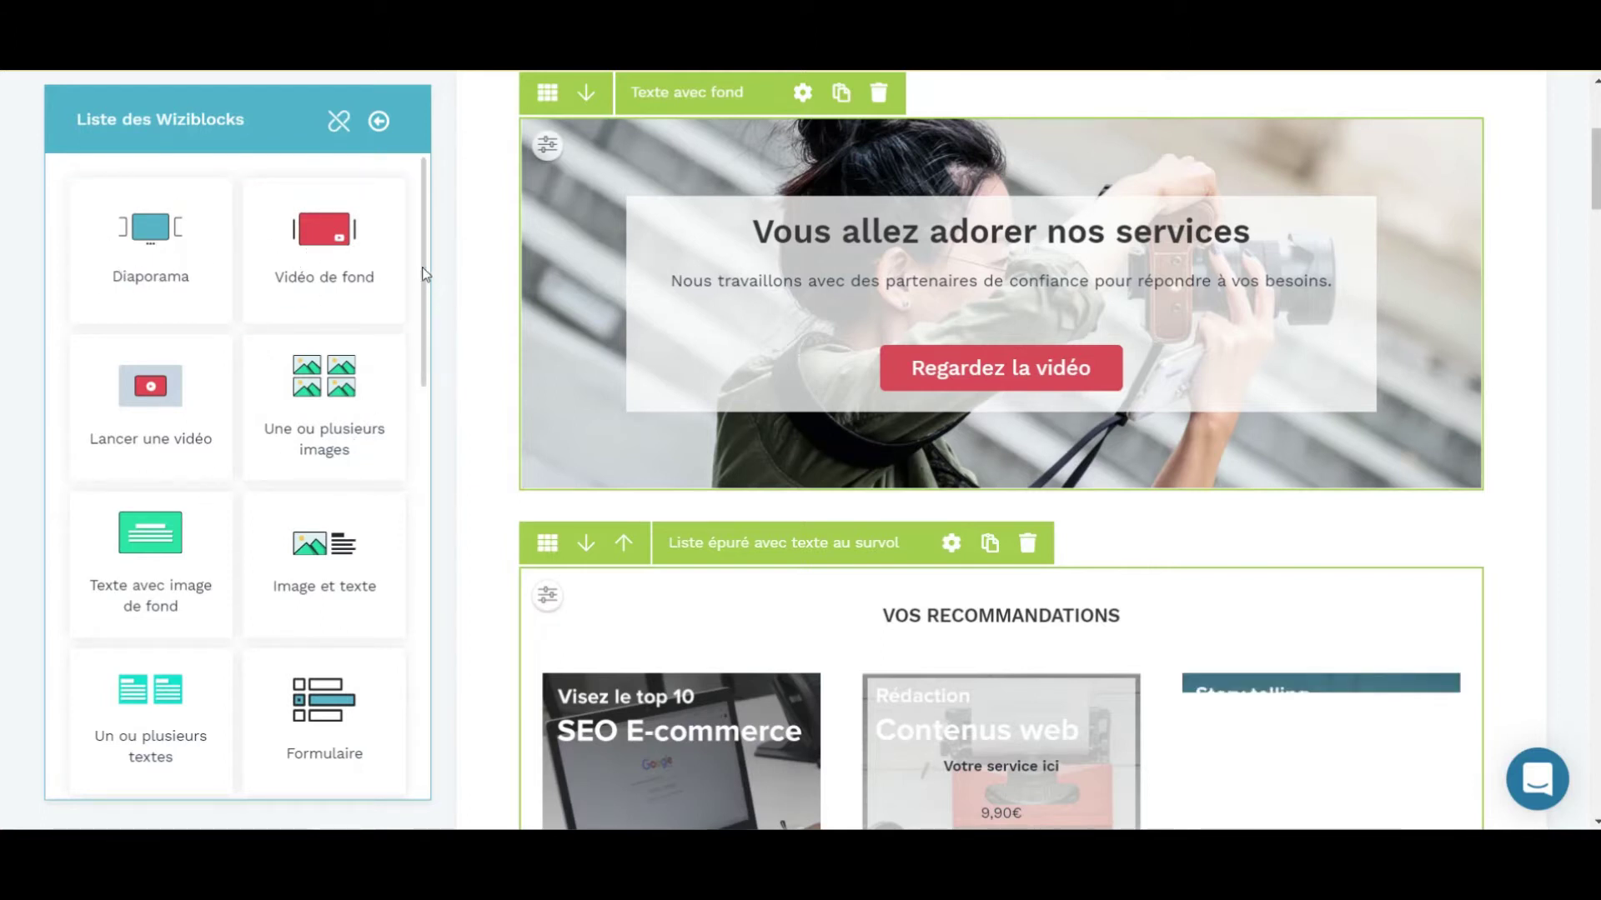
- Browse the available Wiziblocks down to Foire aux questions, and look through the blocks already on the home page
{"action": "scroll", "coordinate": [290, 395], "scroll_direction": "down", "scroll_amount": 4}
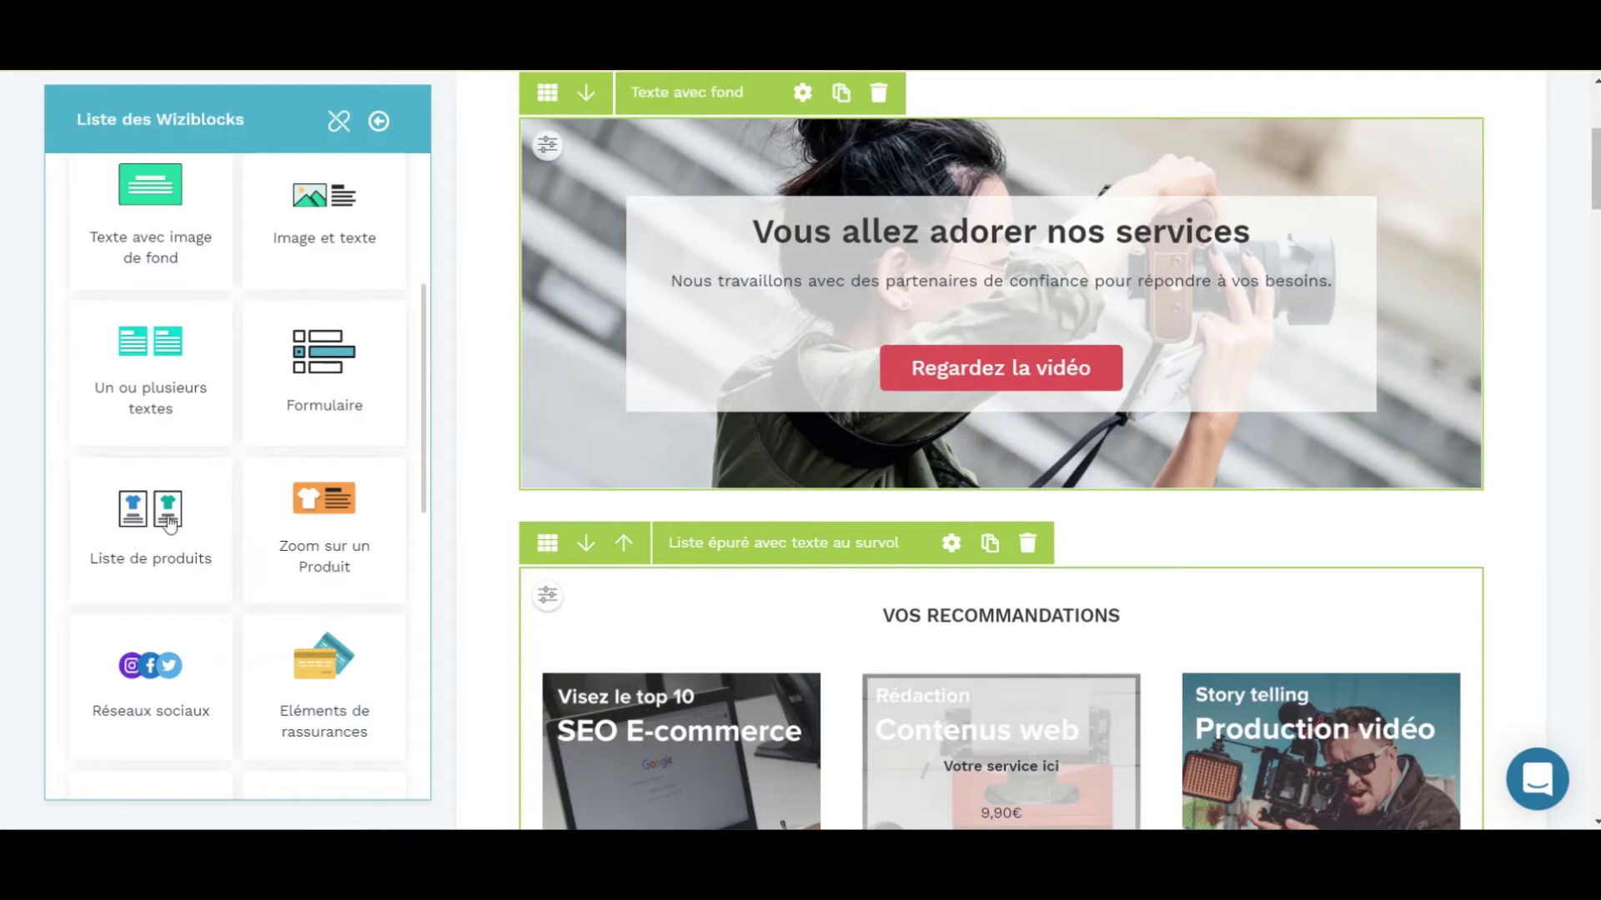
{"action": "scroll", "coordinate": [161, 561], "scroll_direction": "down", "scroll_amount": 4}
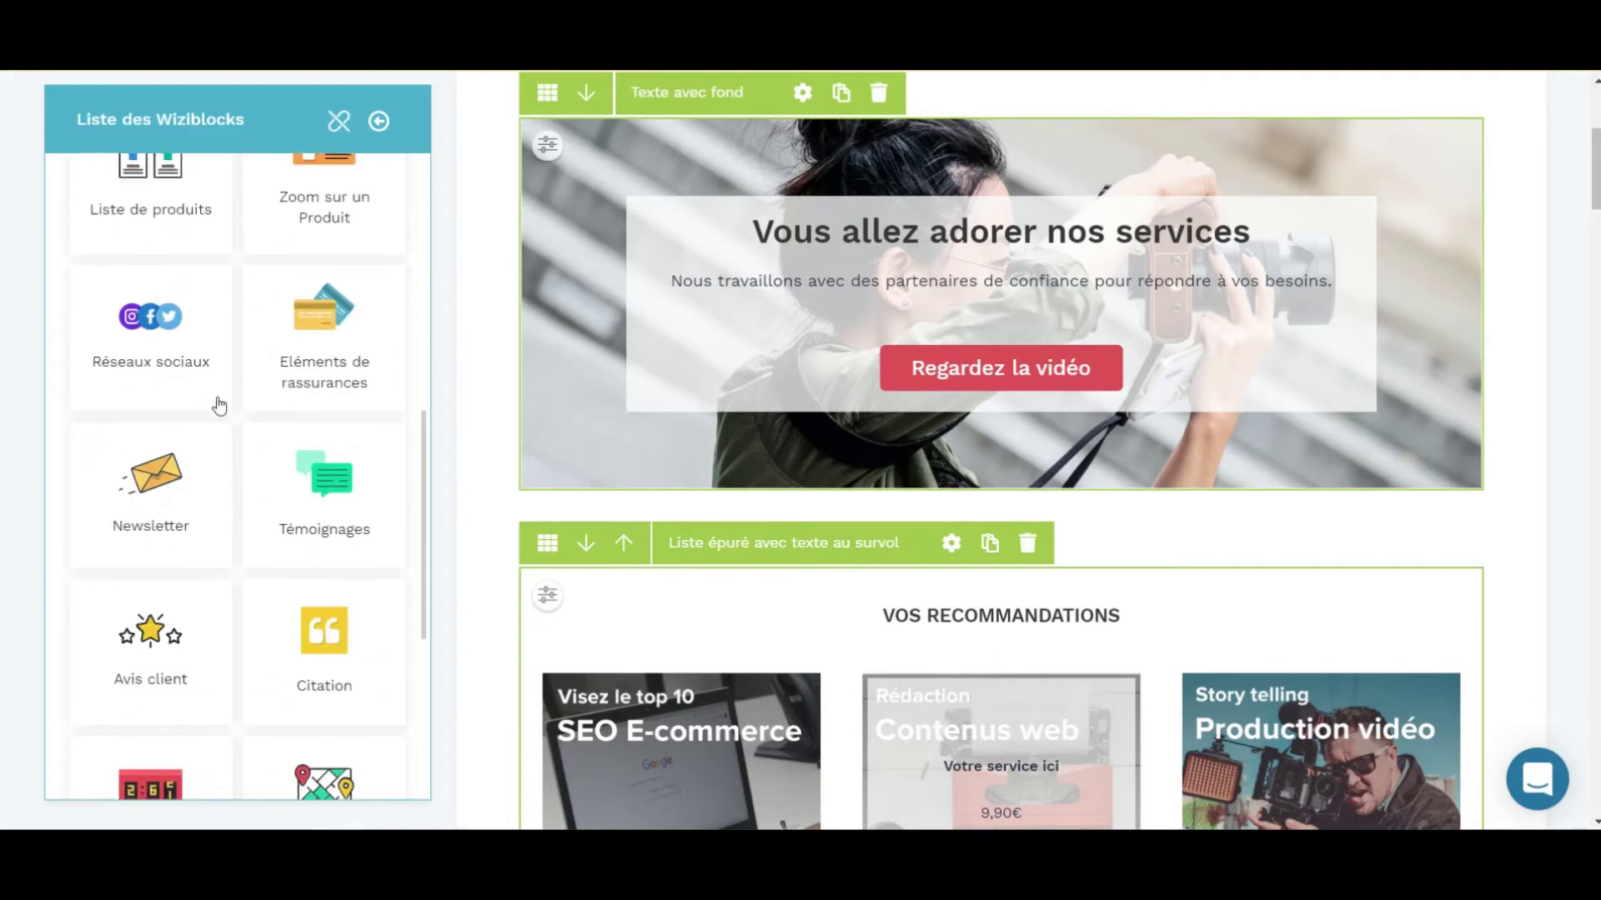
{"action": "scroll", "coordinate": [310, 518], "scroll_direction": "down", "scroll_amount": 2}
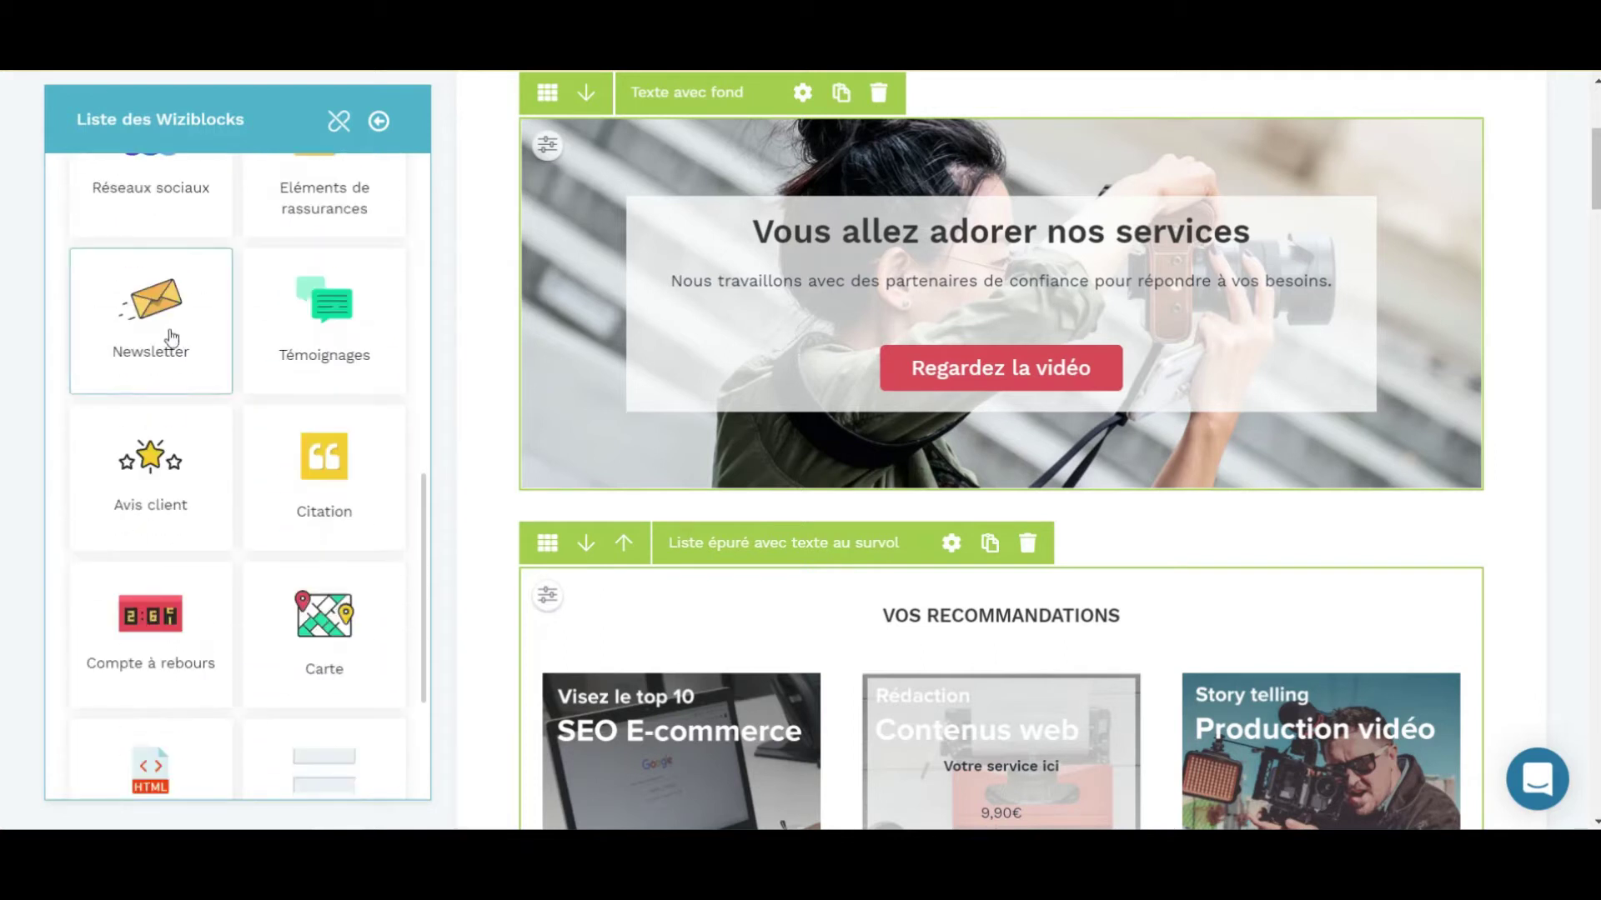
{"action": "scroll", "coordinate": [204, 491], "scroll_direction": "down", "scroll_amount": 3}
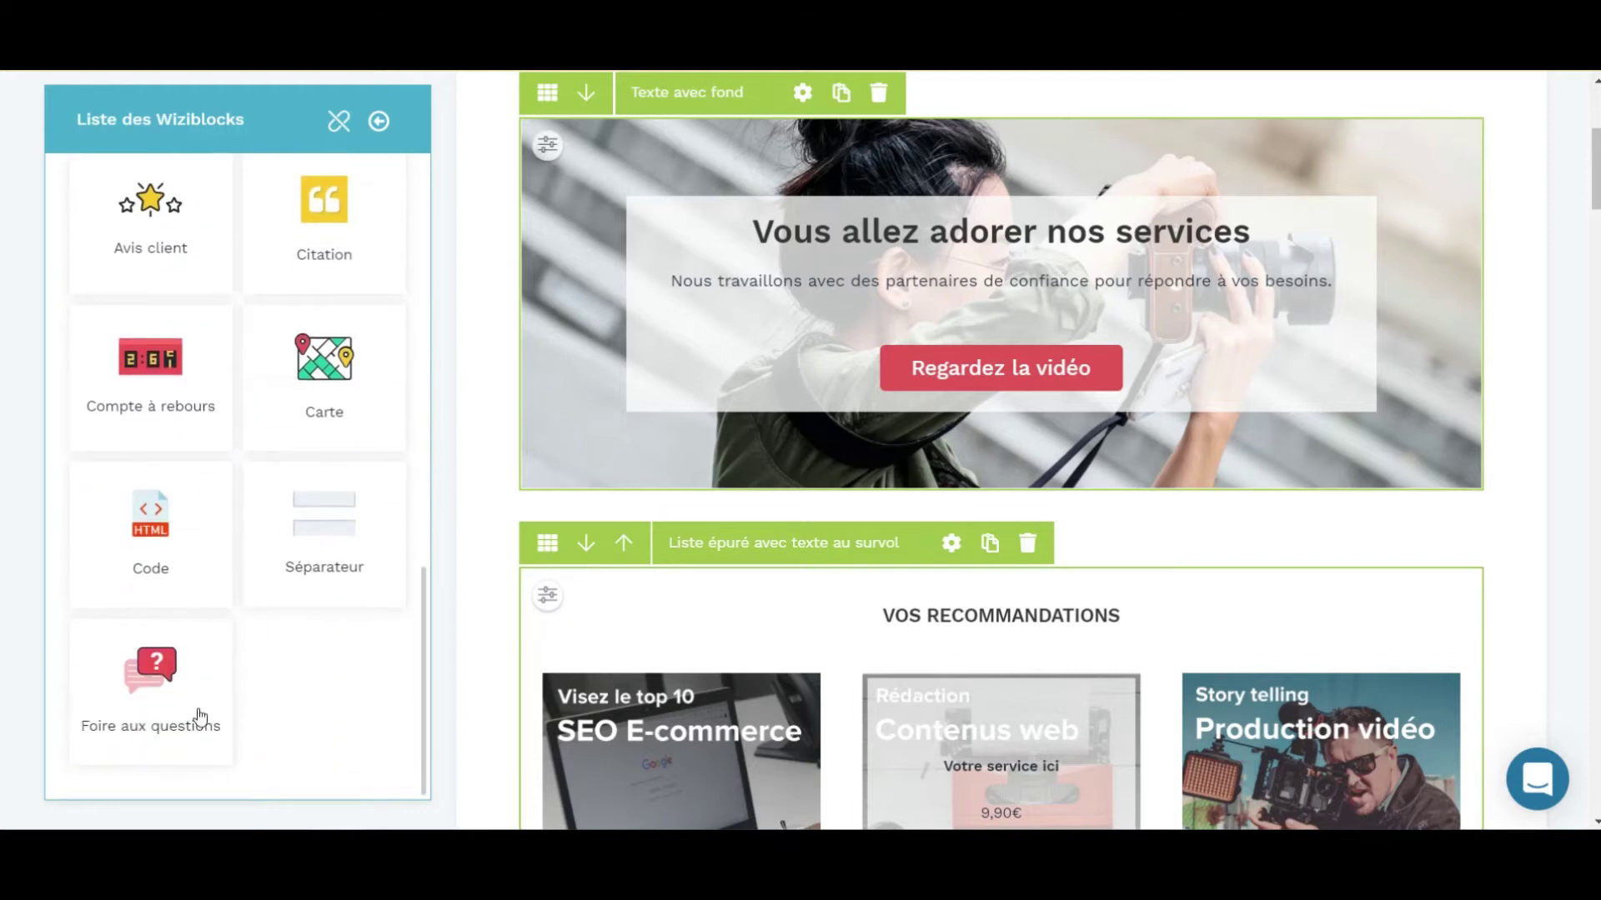
{"action": "scroll", "coordinate": [951, 586], "scroll_direction": "down", "scroll_amount": 6}
{"action": "left_click_drag", "start_coordinate": [1596, 222], "coordinate": [1598, 109]}
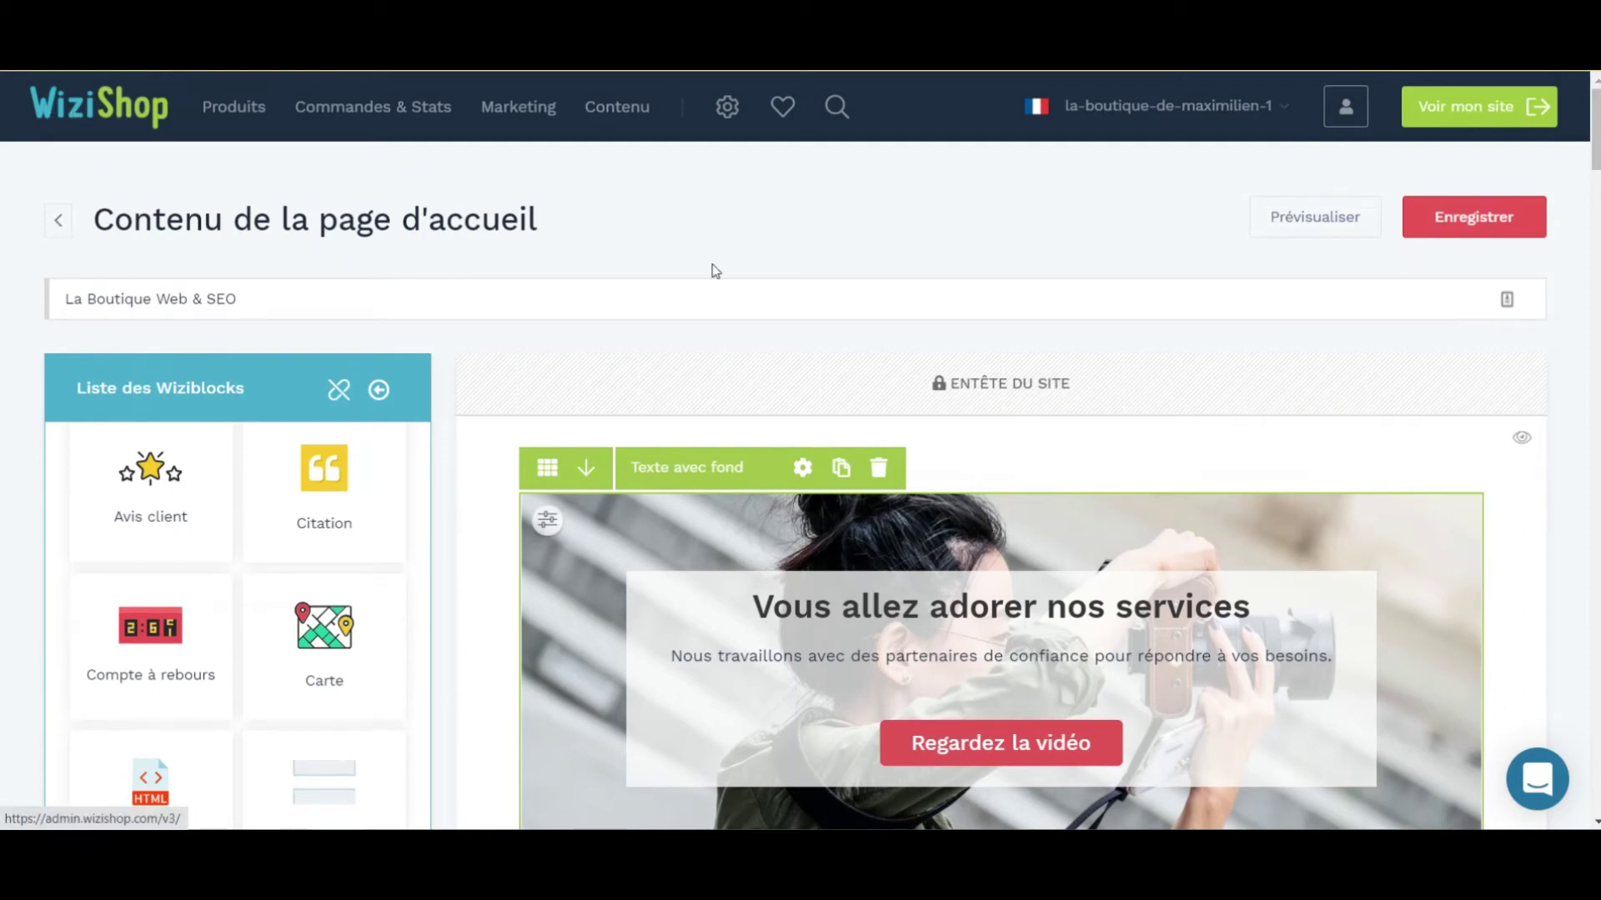
{"action": "left_click_drag", "start_coordinate": [1596, 159], "coordinate": [1554, 614]}
- Review the whole range of Wiziblocks that can be added, from Diaporama to Foire aux questions
{"action": "scroll", "coordinate": [158, 589], "scroll_direction": "up", "scroll_amount": 2}
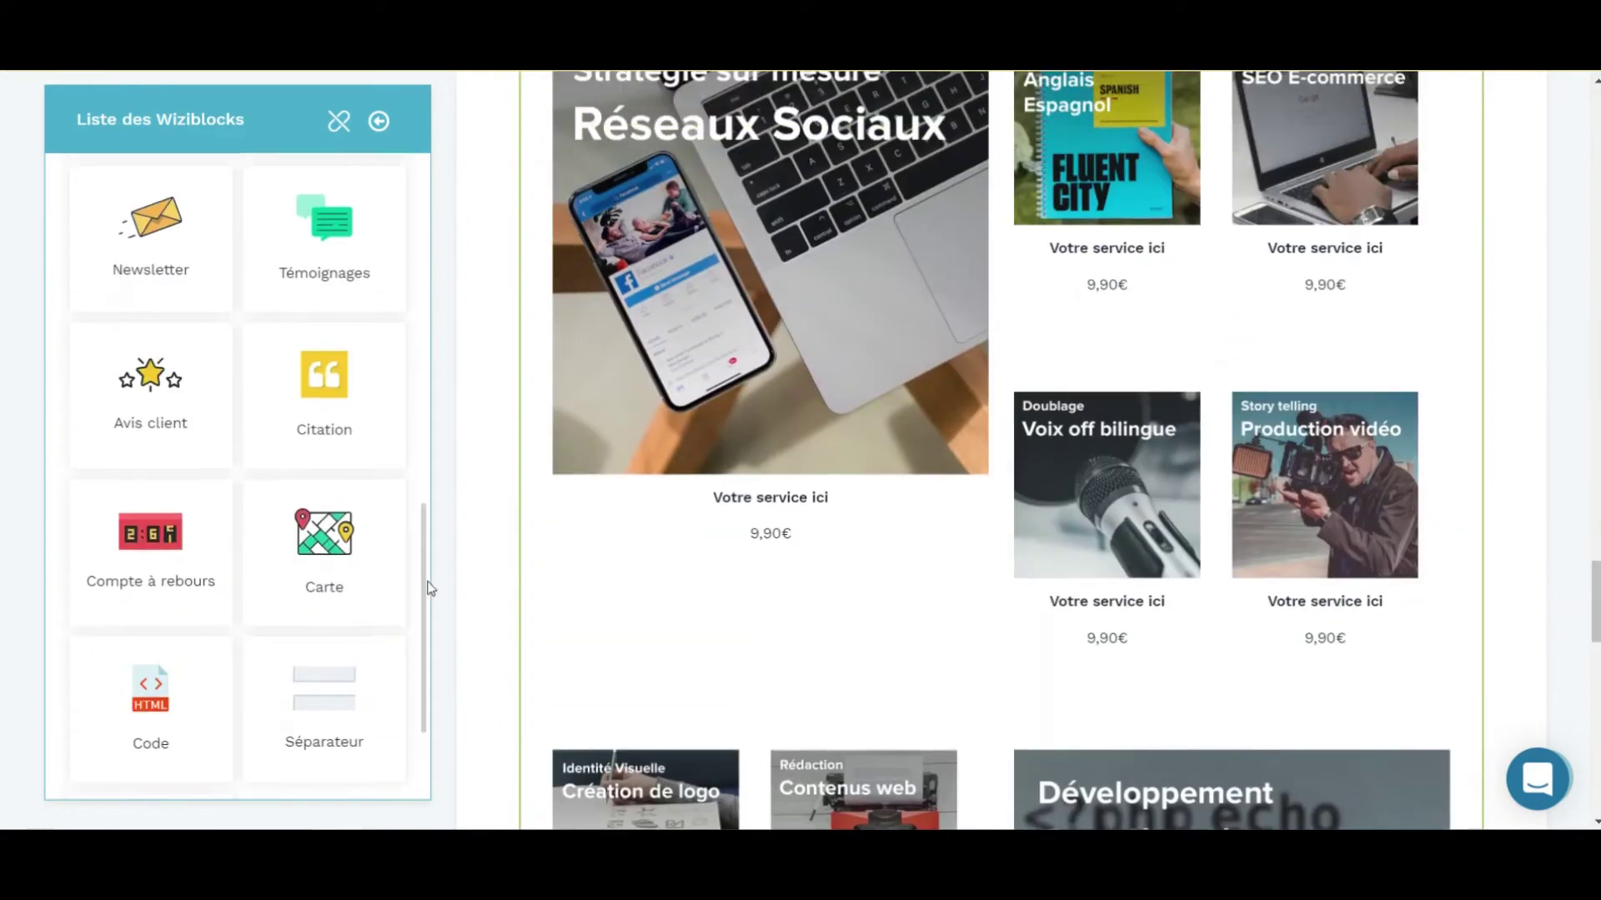
{"action": "scroll", "coordinate": [229, 517], "scroll_direction": "up", "scroll_amount": 2}
{"action": "scroll", "coordinate": [266, 417], "scroll_direction": "down", "scroll_amount": 1}
{"action": "scroll", "coordinate": [275, 411], "scroll_direction": "up", "scroll_amount": 10}
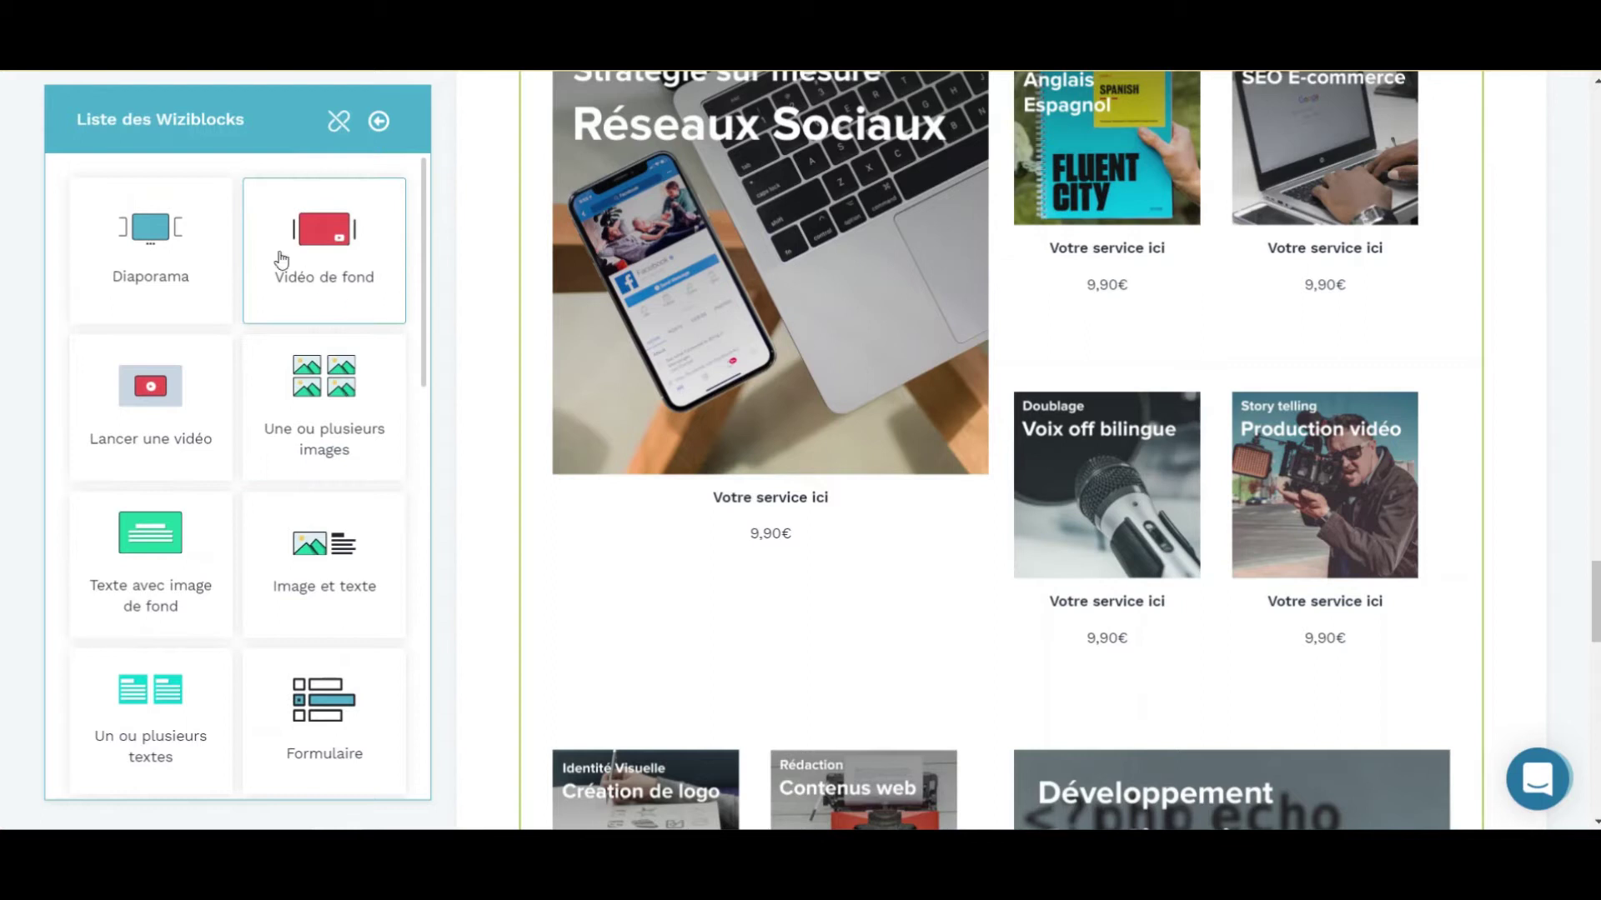
{"action": "scroll", "coordinate": [350, 542], "scroll_direction": "down", "scroll_amount": 6}
{"action": "scroll", "coordinate": [359, 309], "scroll_direction": "down", "scroll_amount": 10}
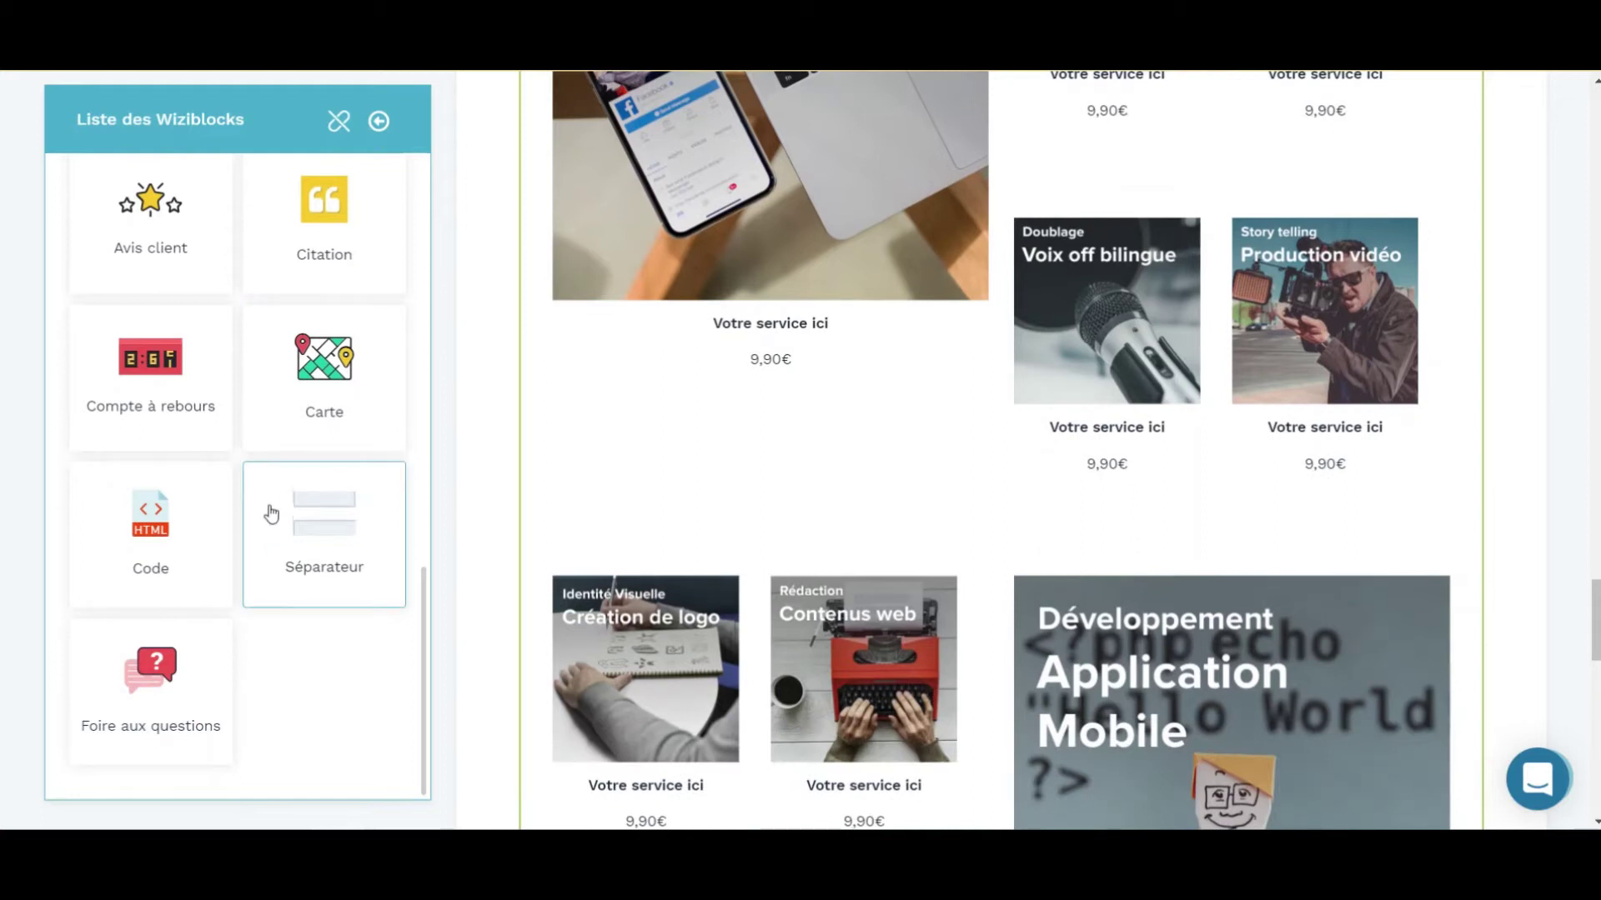
{"action": "scroll", "coordinate": [300, 471], "scroll_direction": "up", "scroll_amount": 2}
{"action": "scroll", "coordinate": [297, 468], "scroll_direction": "down", "scroll_amount": 4}
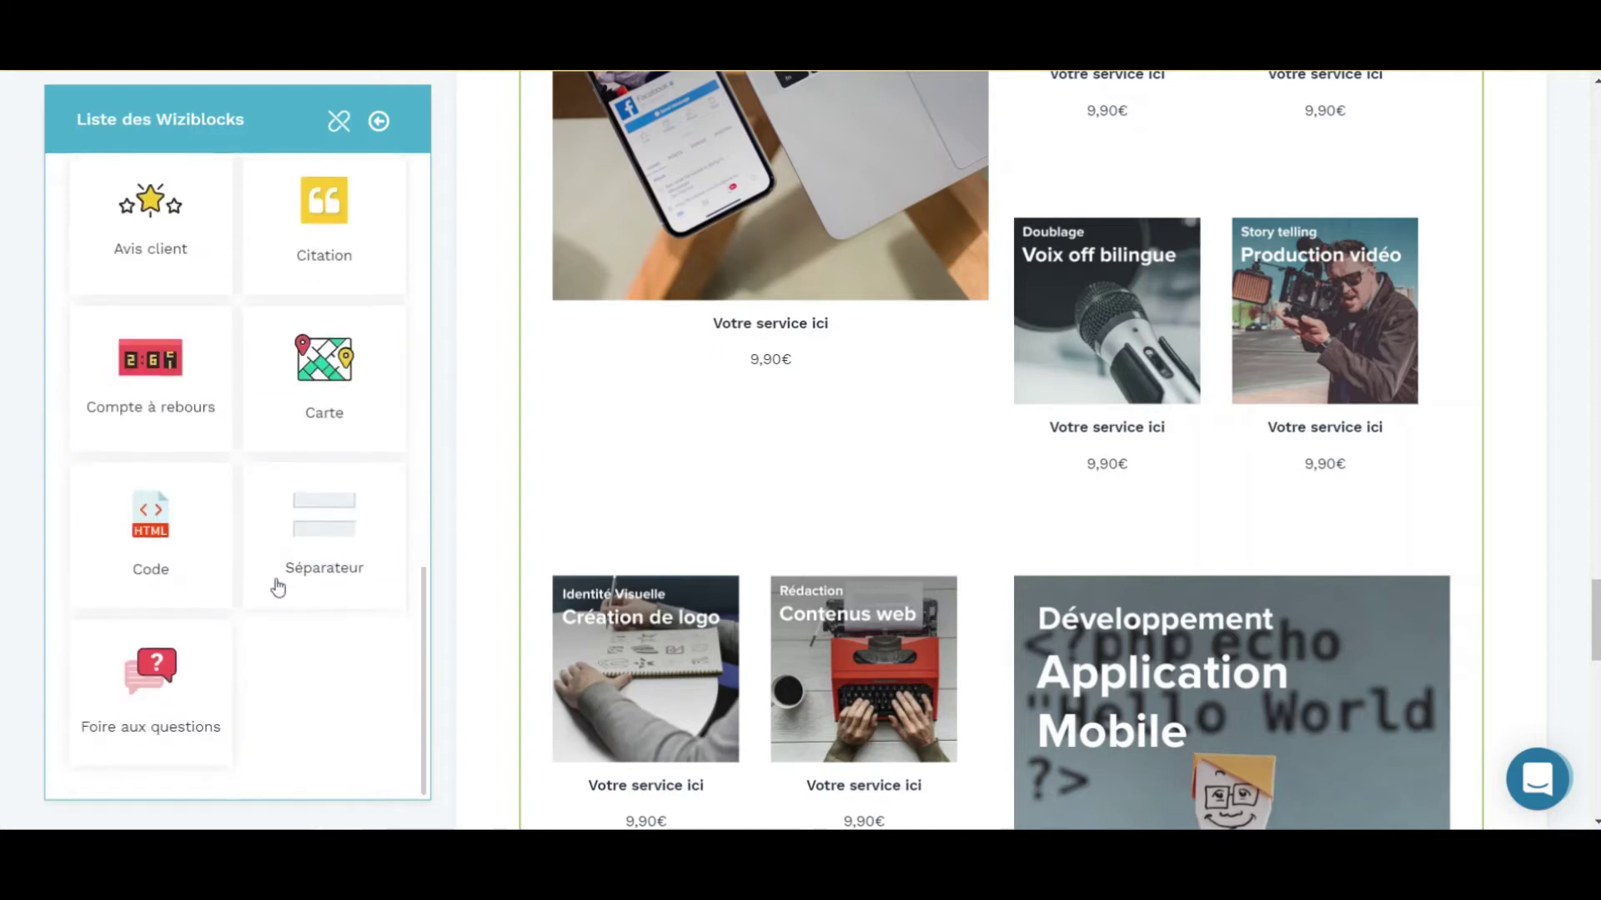
{"action": "scroll", "coordinate": [364, 593], "scroll_direction": "up", "scroll_amount": 5}
{"action": "scroll", "coordinate": [375, 588], "scroll_direction": "up", "scroll_amount": 8}
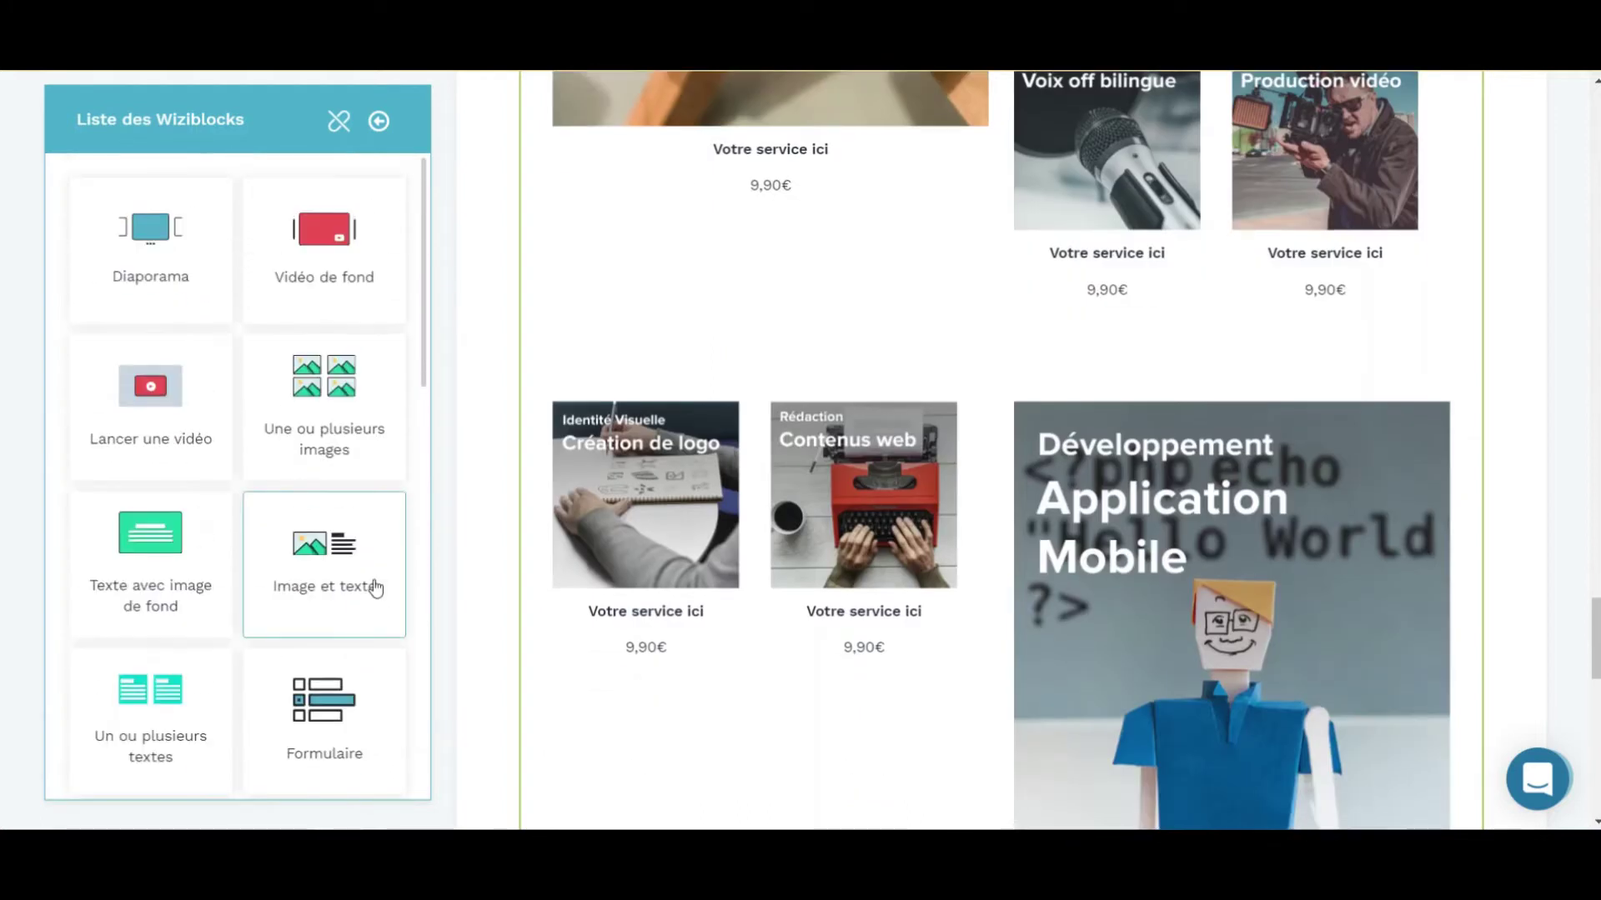
- Leave the home page content editor and return to the Contenu overview
{"action": "scroll", "coordinate": [375, 589], "scroll_direction": "down", "scroll_amount": 2}
{"action": "scroll", "coordinate": [453, 467], "scroll_direction": "up", "scroll_amount": 10}
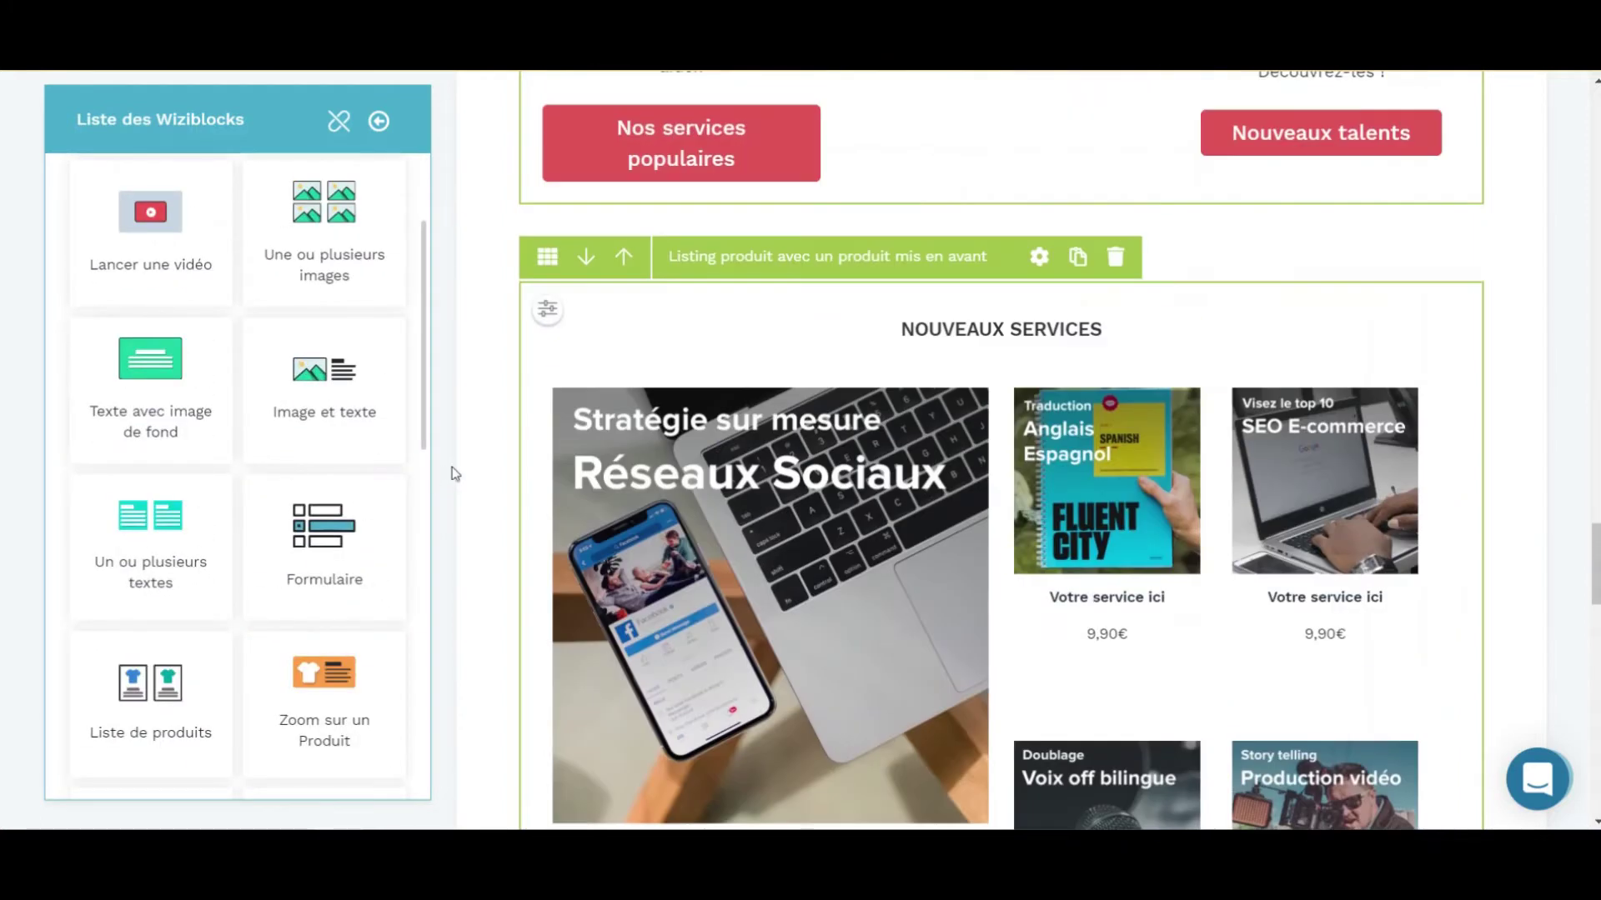
{"action": "scroll", "coordinate": [1000, 450], "scroll_direction": "up", "scroll_amount": 15}
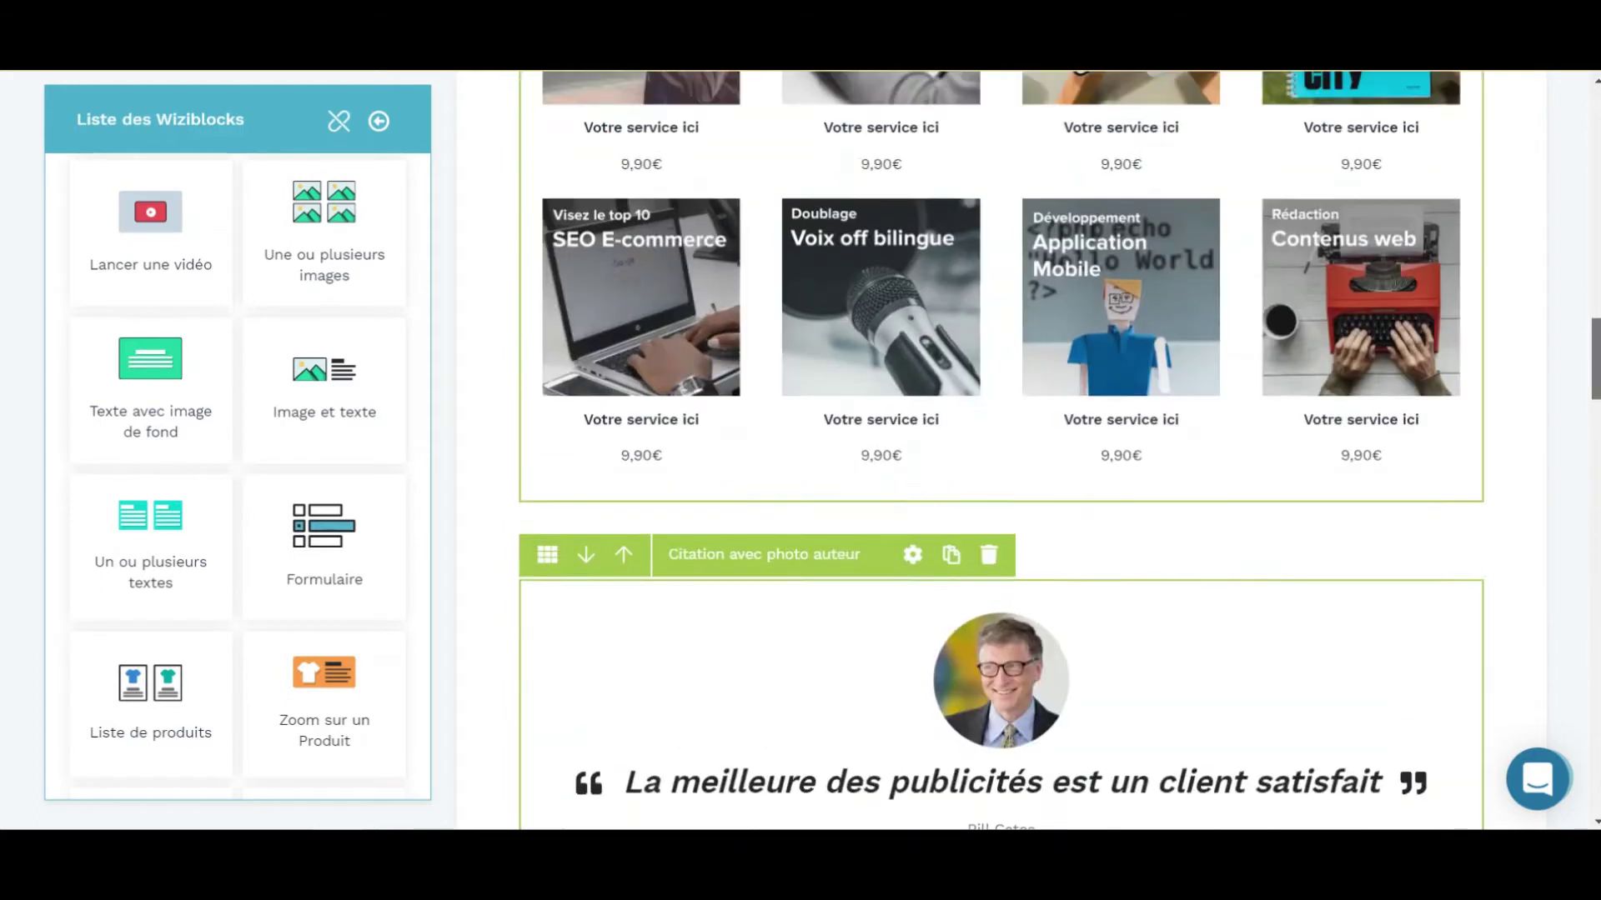
{"action": "scroll", "coordinate": [1001, 450], "scroll_direction": "up", "scroll_amount": 3}
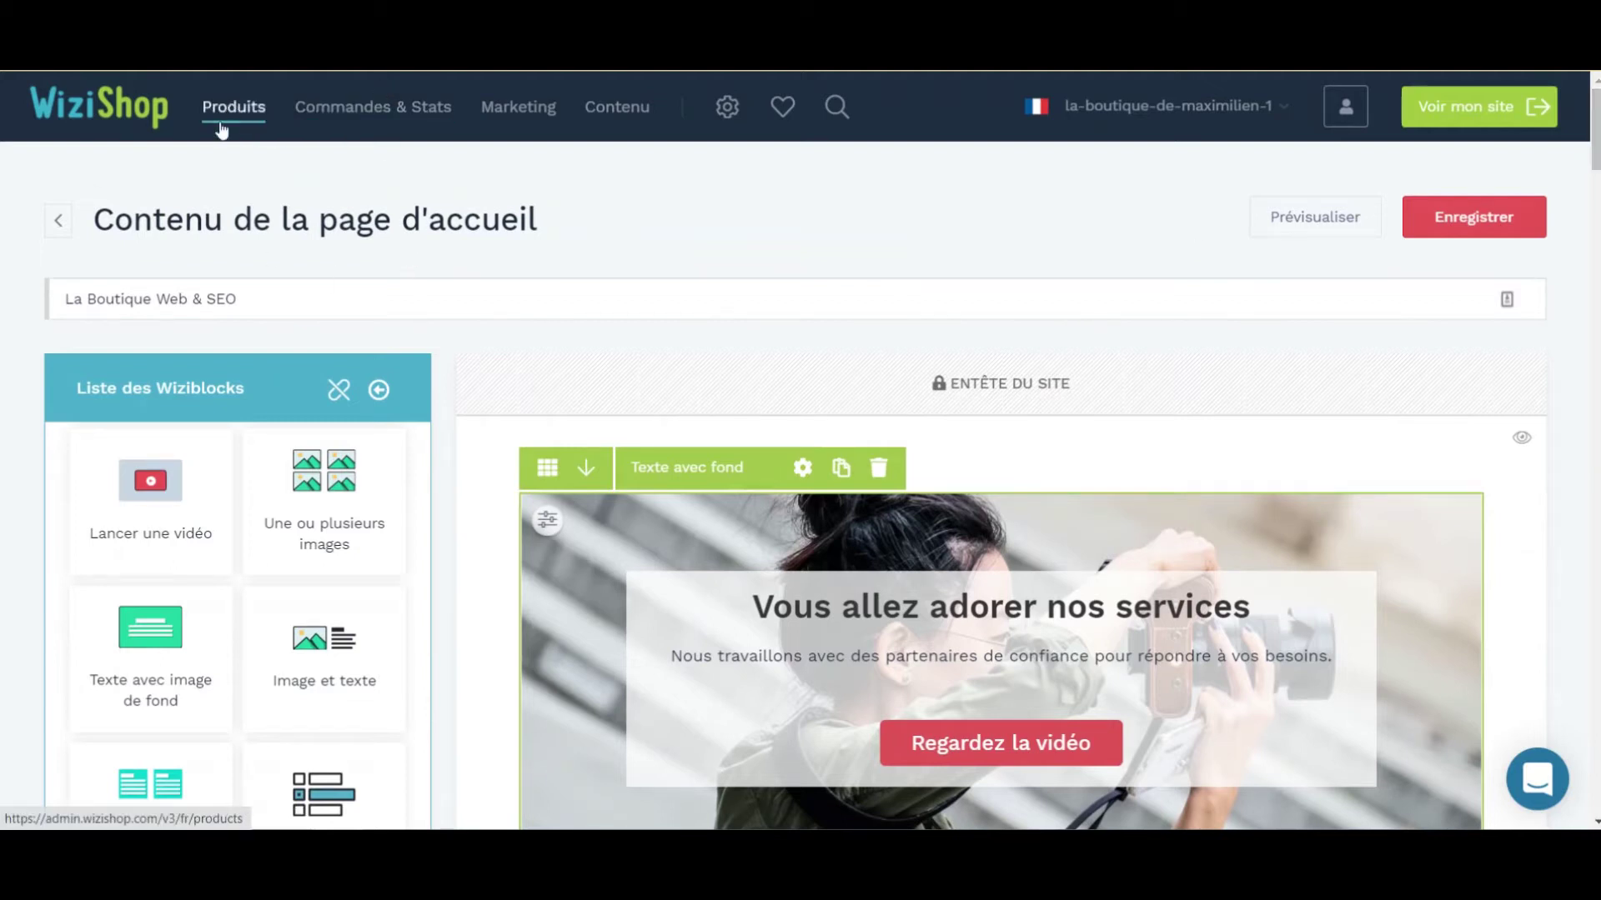
{"action": "left_click", "coordinate": [56, 230]}
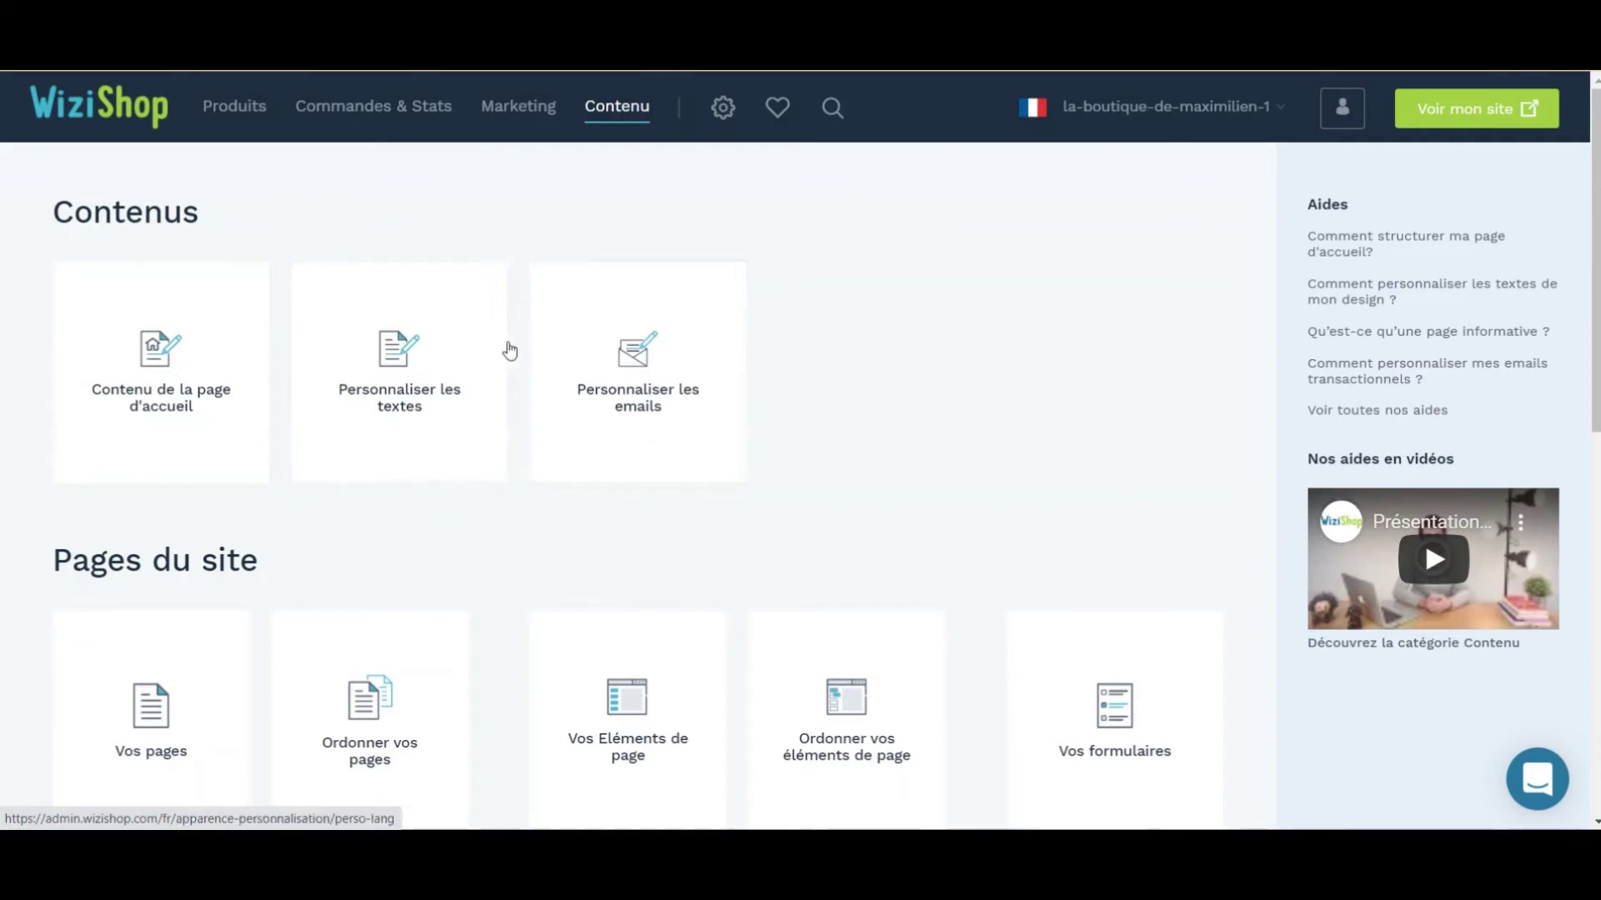
- Look over the site page, page element, form and blog options in the Contenu overview
{"action": "scroll", "coordinate": [929, 361], "scroll_direction": "down", "scroll_amount": 4}
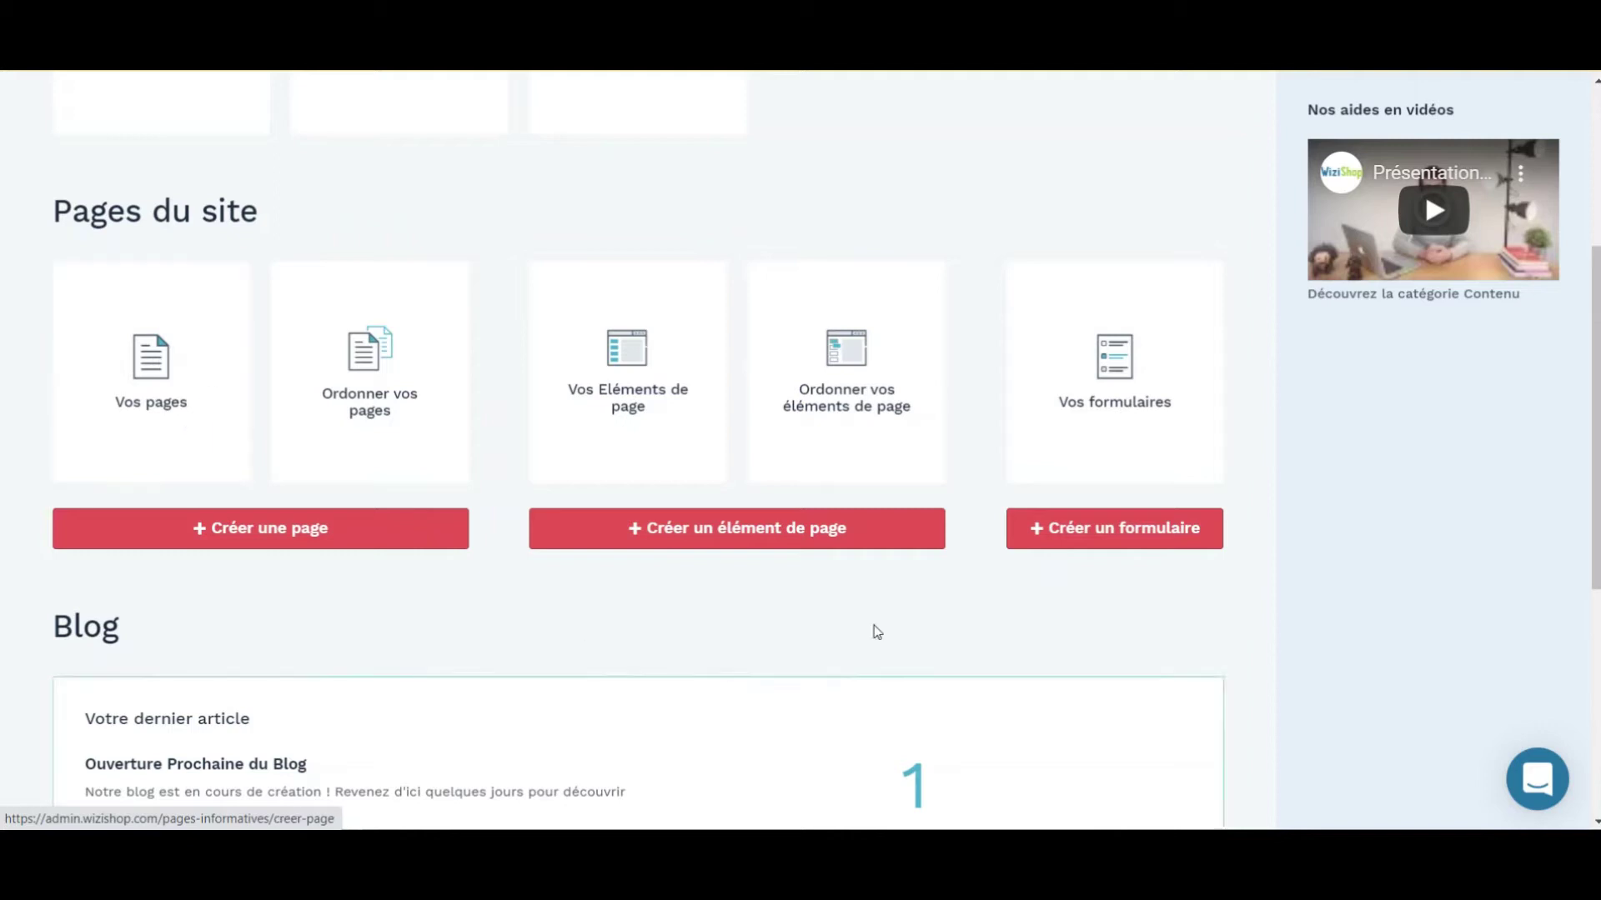
{"action": "scroll", "coordinate": [1121, 433], "scroll_direction": "down", "scroll_amount": 4}
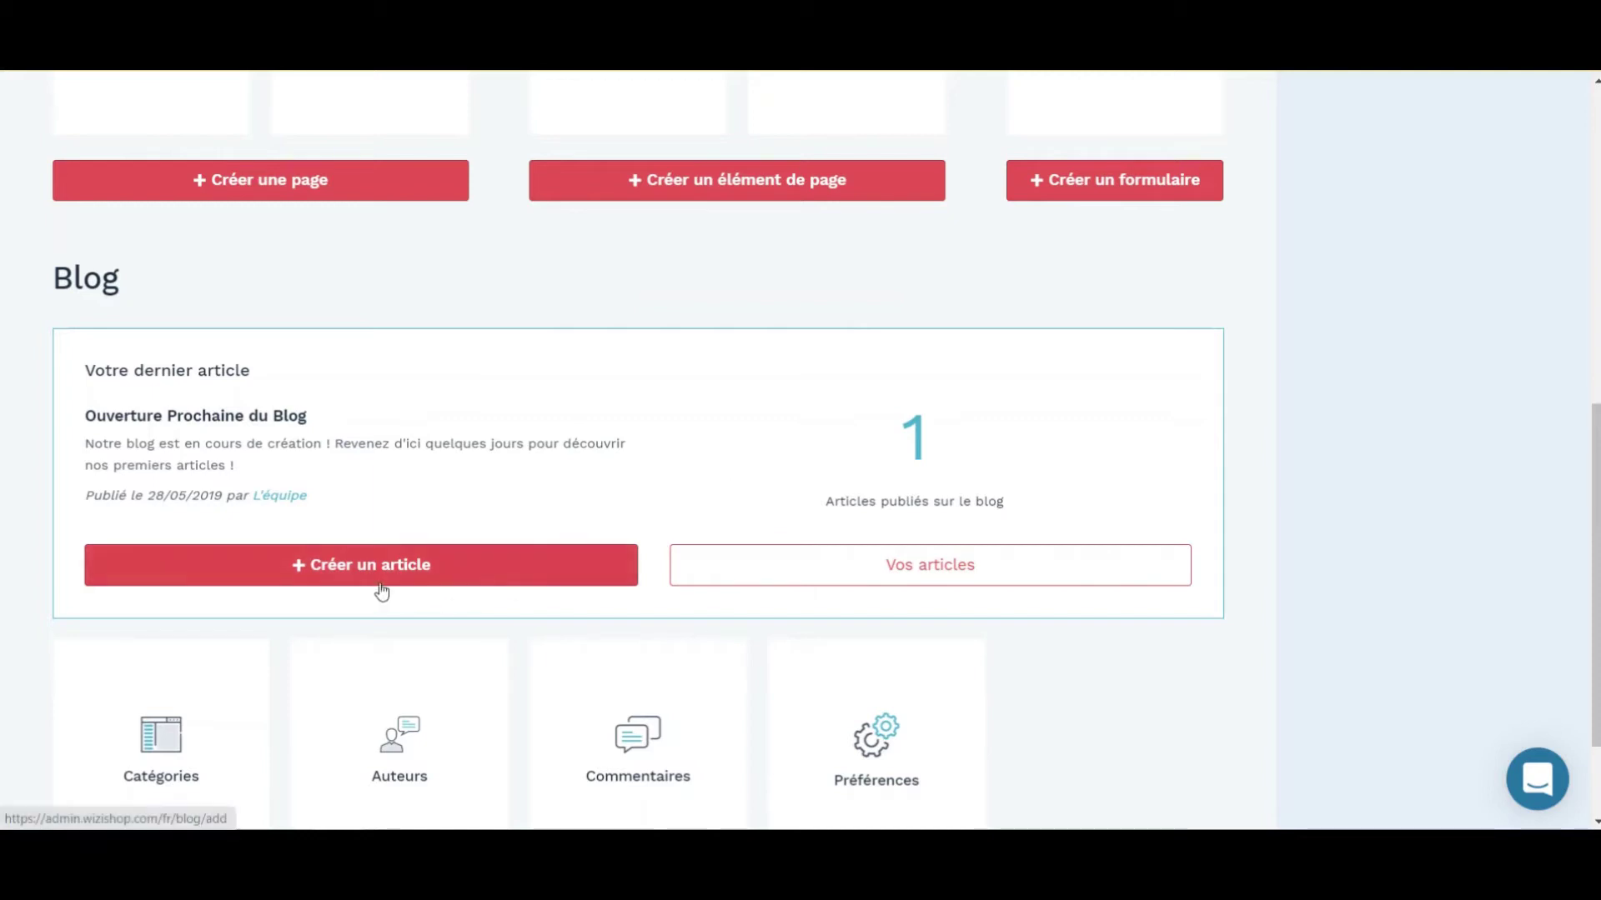
{"action": "scroll", "coordinate": [392, 586], "scroll_direction": "down", "scroll_amount": 2}
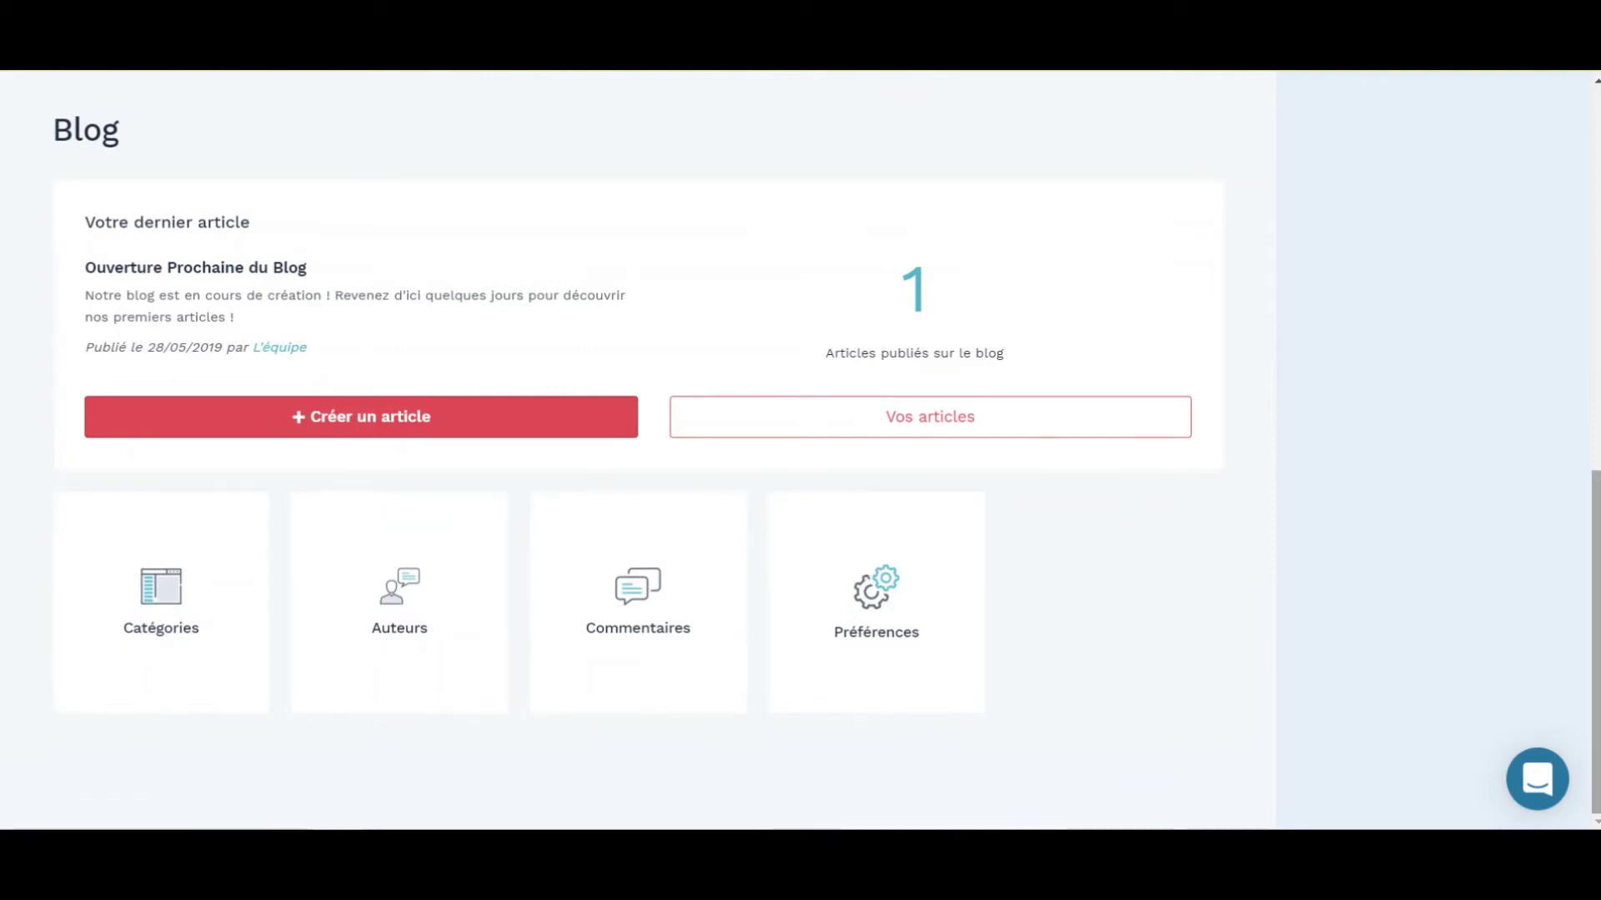
{"action": "scroll", "coordinate": [1123, 651], "scroll_direction": "up", "scroll_amount": 10}
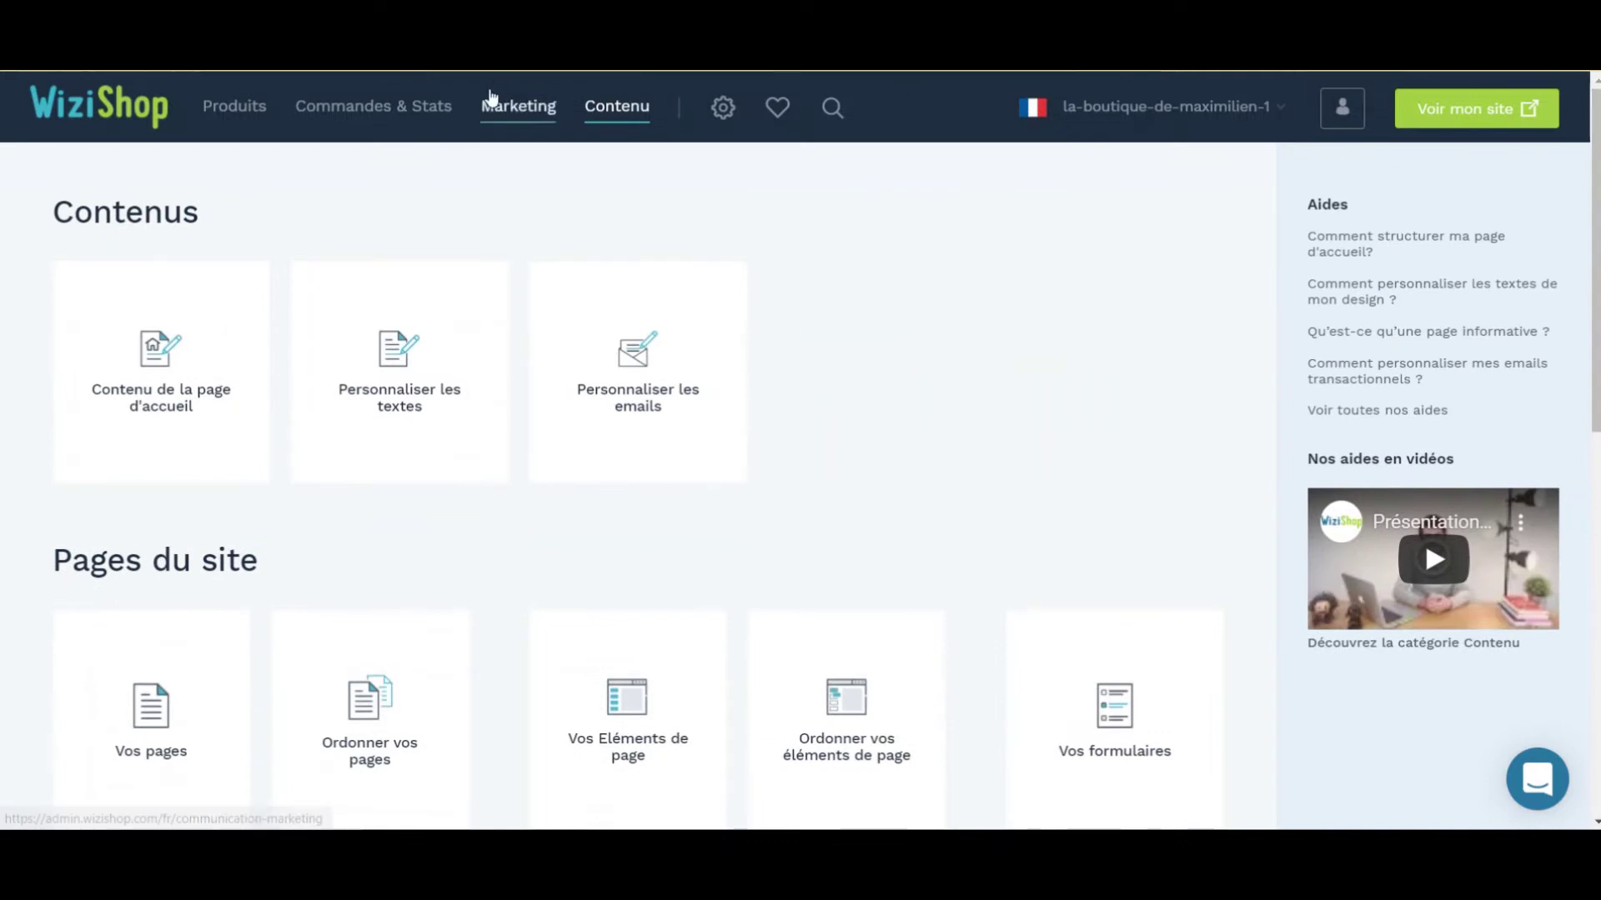
- Go to product management and open a blank sheet for adding a product
{"action": "left_click", "coordinate": [235, 108]}
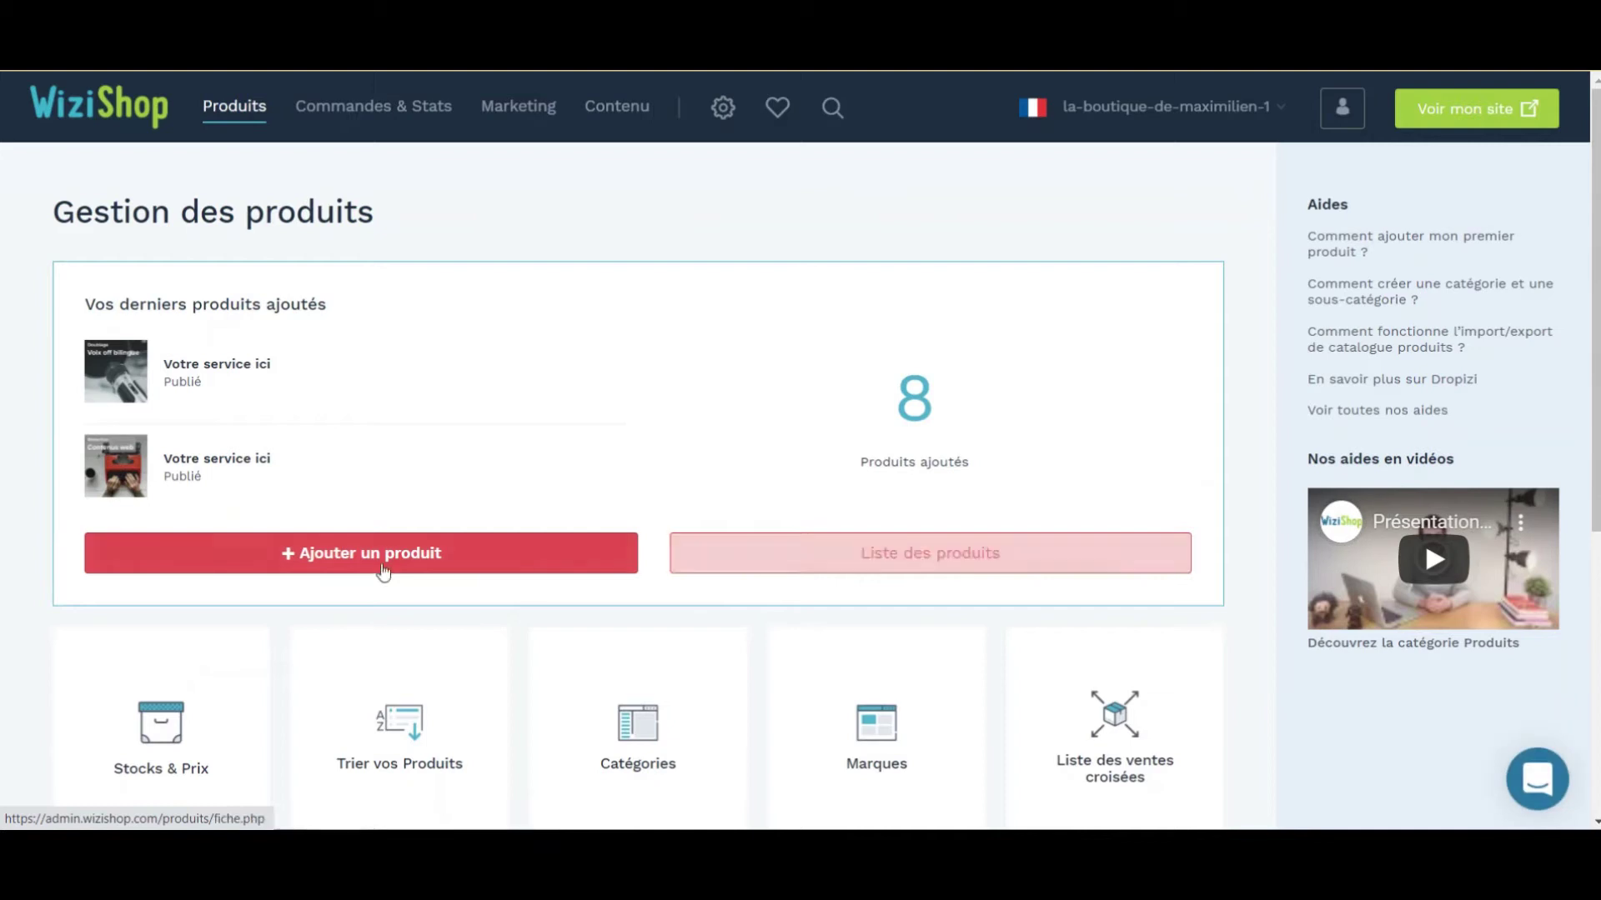
{"action": "left_click", "coordinate": [336, 554]}
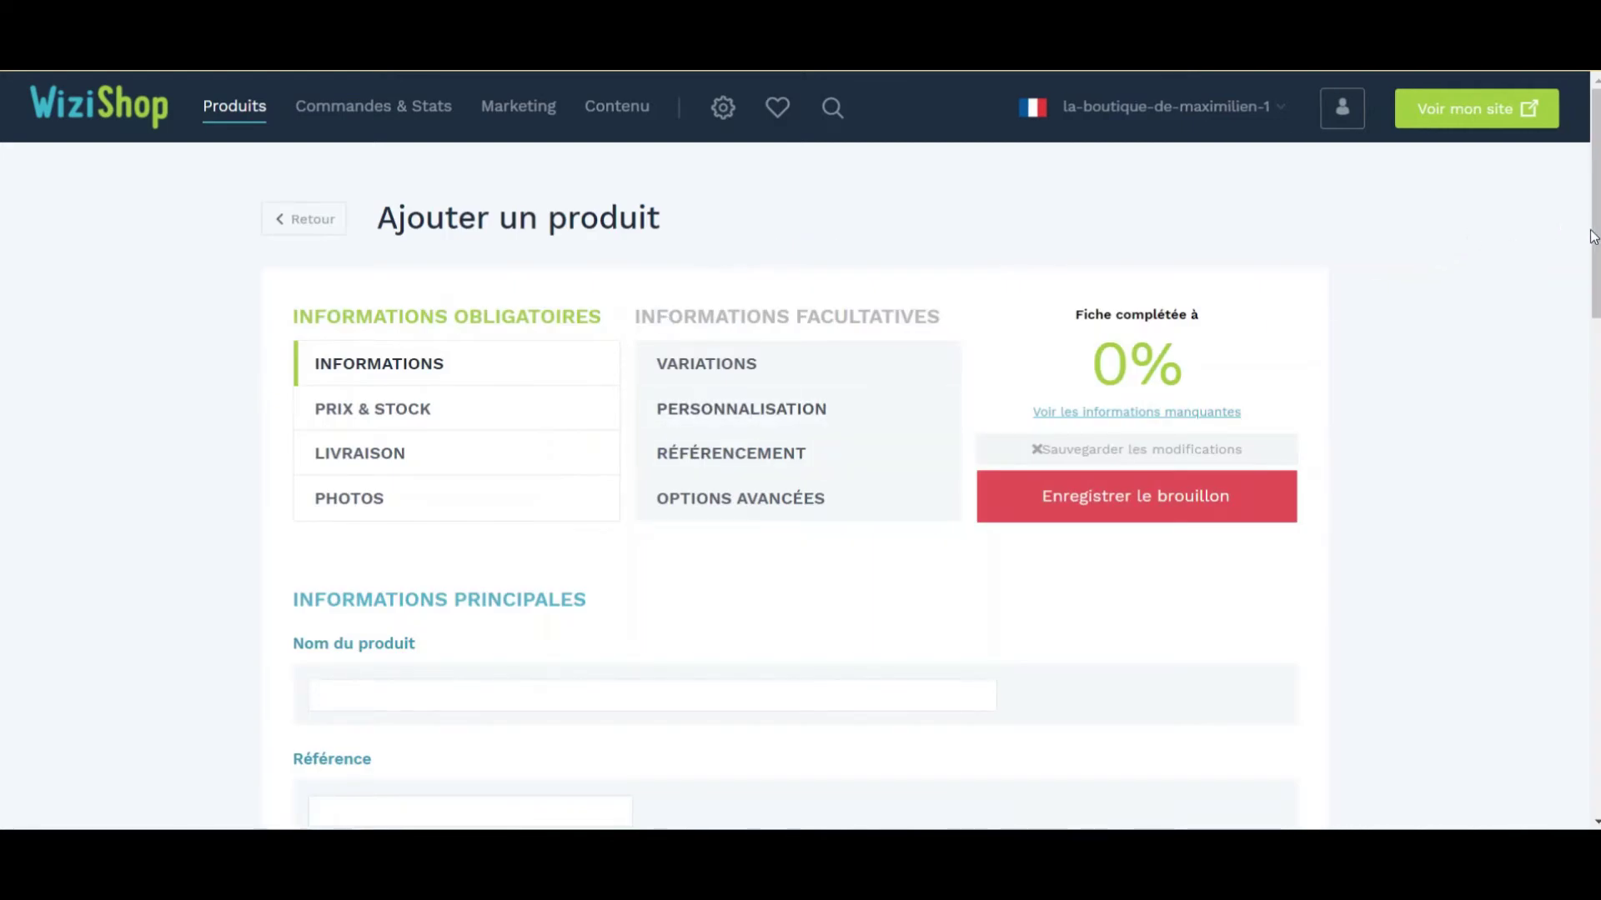
{"action": "left_click_drag", "start_coordinate": [1591, 232], "coordinate": [1418, 279]}
{"action": "left_click", "coordinate": [128, 251]}
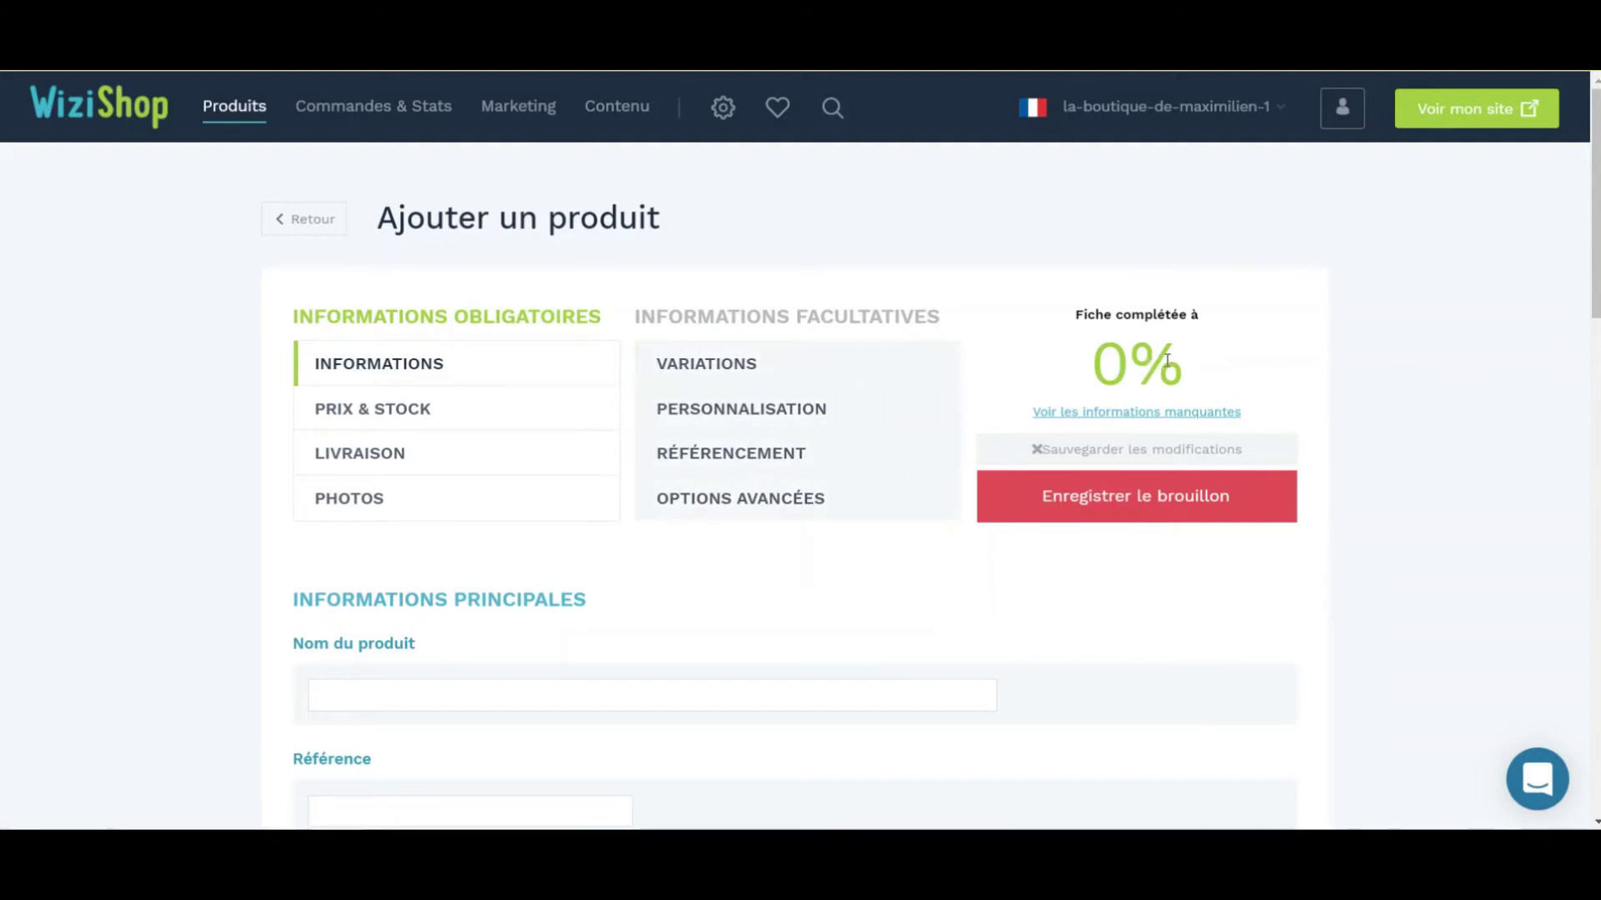
{"action": "mouse_move", "coordinate": [1186, 360]}
{"action": "left_mouse_down"}
{"action": "mouse_move", "coordinate": [1087, 358]}
{"action": "mouse_move", "coordinate": [1198, 357]}
{"action": "left_mouse_up"}
{"action": "left_click", "coordinate": [1087, 359]}
{"action": "left_click", "coordinate": [1203, 357]}
- Examine the product name, reference and category fields among the new product's main information
{"action": "scroll", "coordinate": [1225, 401], "scroll_direction": "down", "scroll_amount": 5}
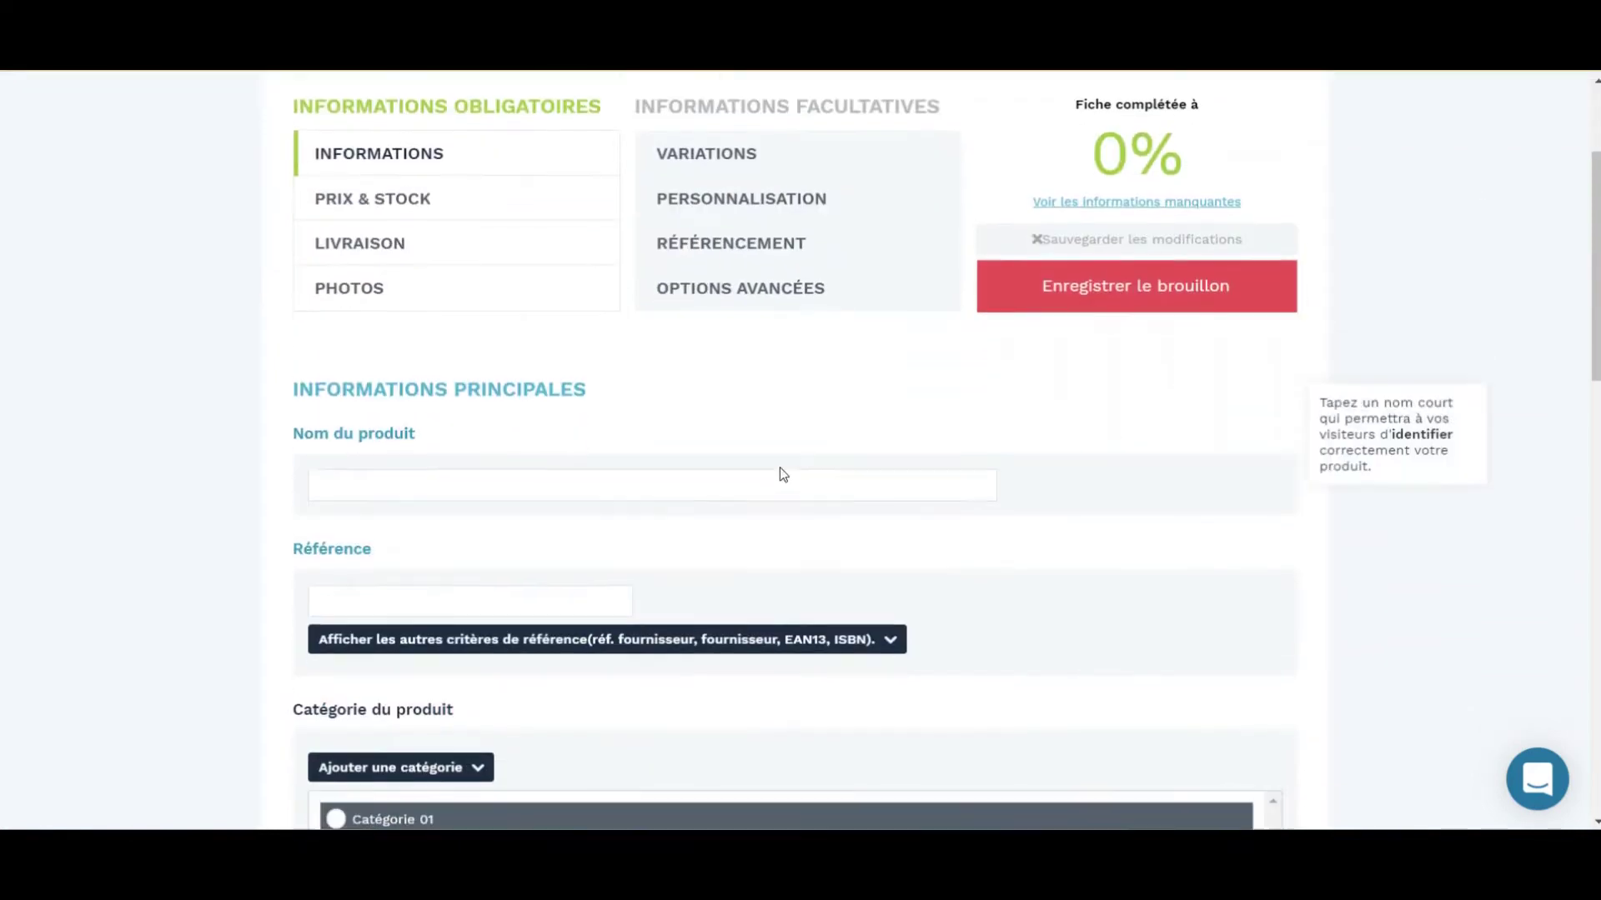
{"action": "scroll", "coordinate": [427, 397], "scroll_direction": "down", "scroll_amount": 2}
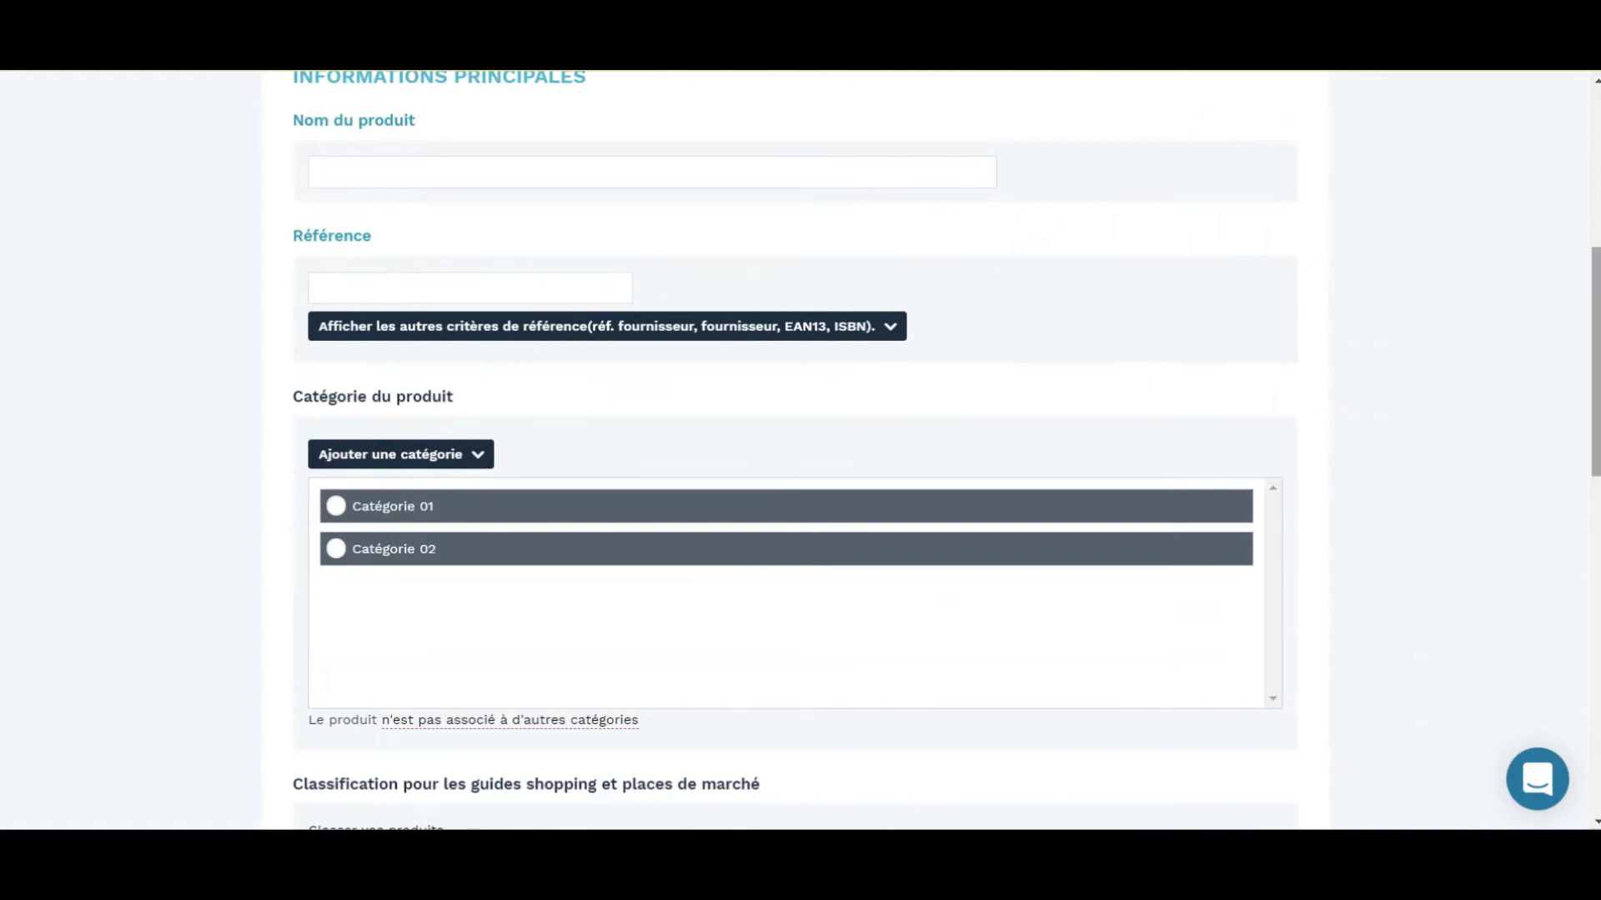
{"action": "scroll", "coordinate": [430, 293], "scroll_direction": "up", "scroll_amount": 1}
{"action": "left_click", "coordinate": [427, 260]}
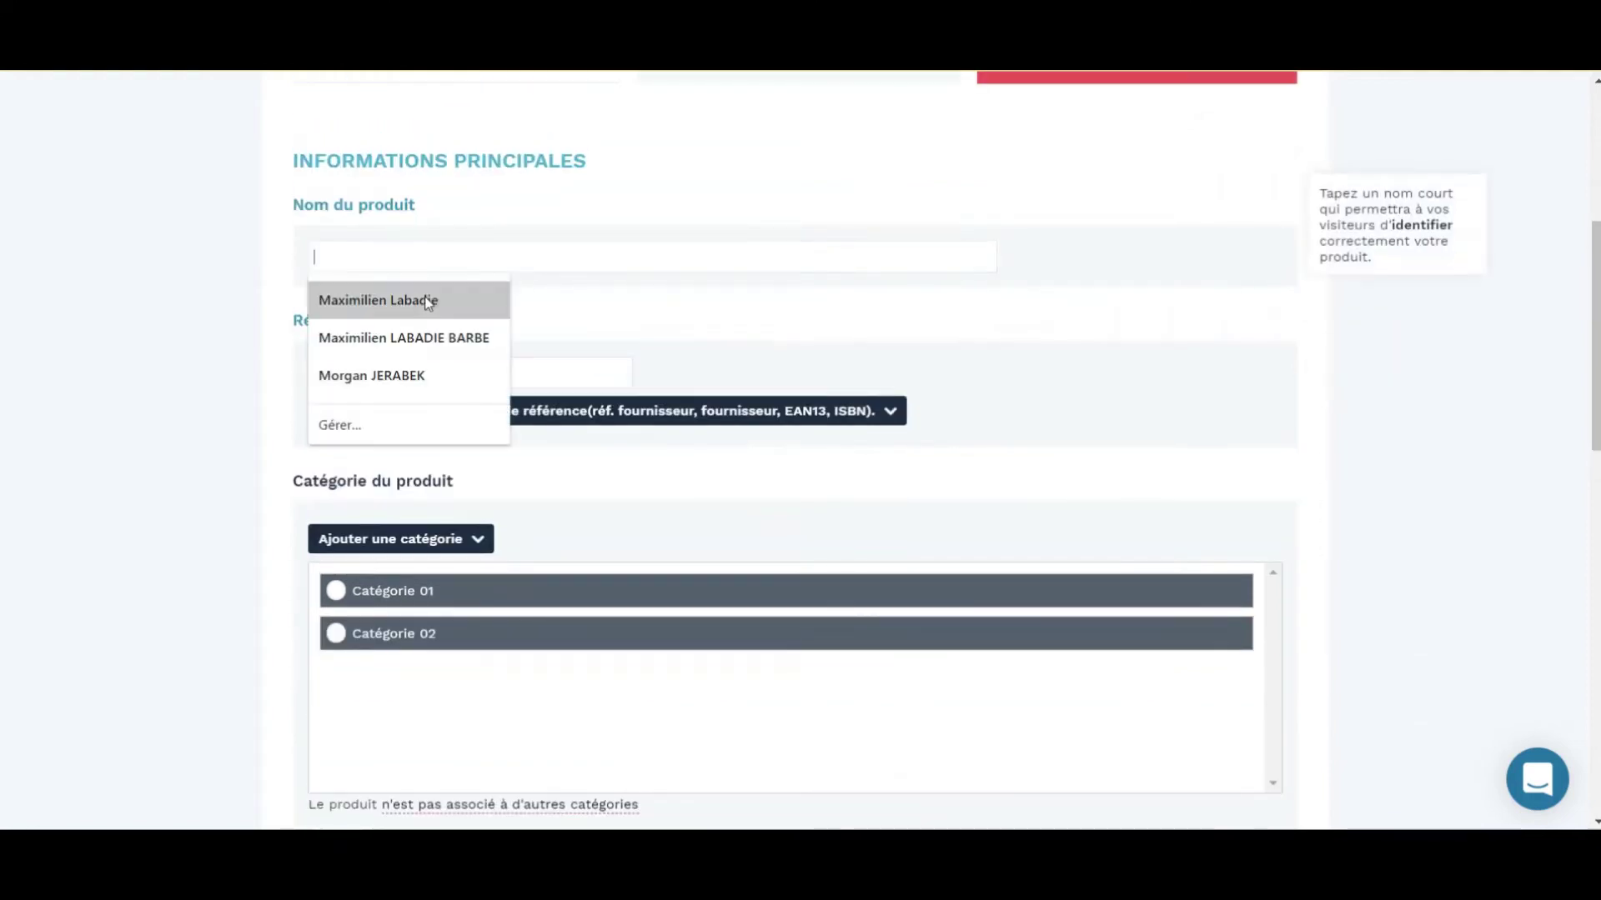
{"action": "left_click", "coordinate": [676, 378]}
{"action": "scroll", "coordinate": [422, 414], "scroll_direction": "down", "scroll_amount": 2}
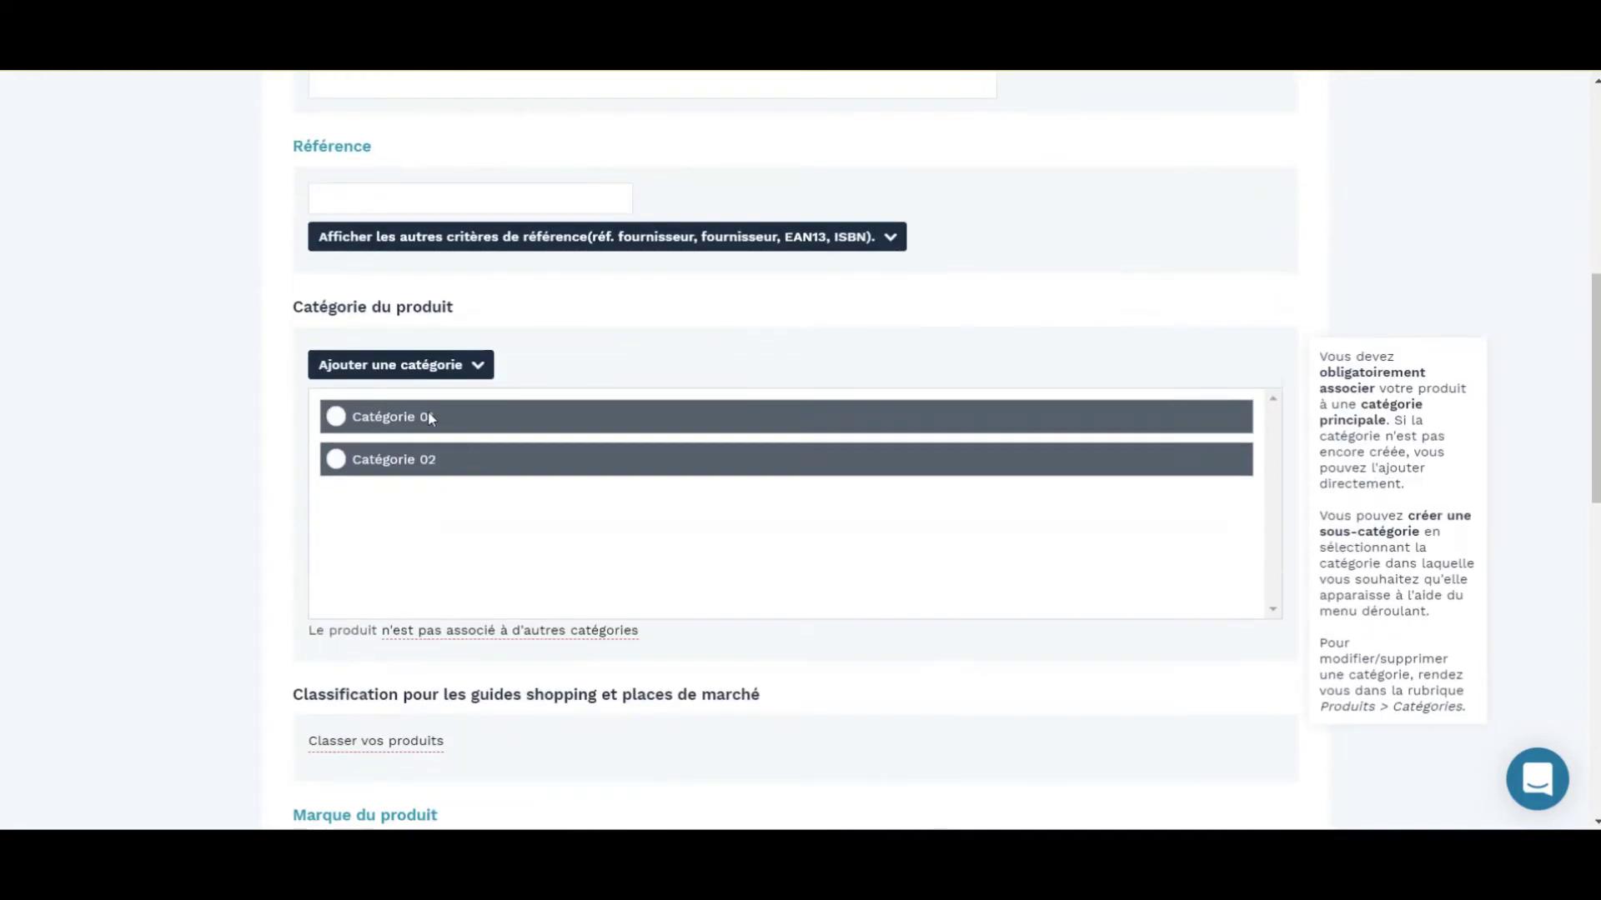
{"action": "scroll", "coordinate": [542, 532], "scroll_direction": "down", "scroll_amount": 2}
{"action": "scroll", "coordinate": [539, 527], "scroll_direction": "down", "scroll_amount": 2}
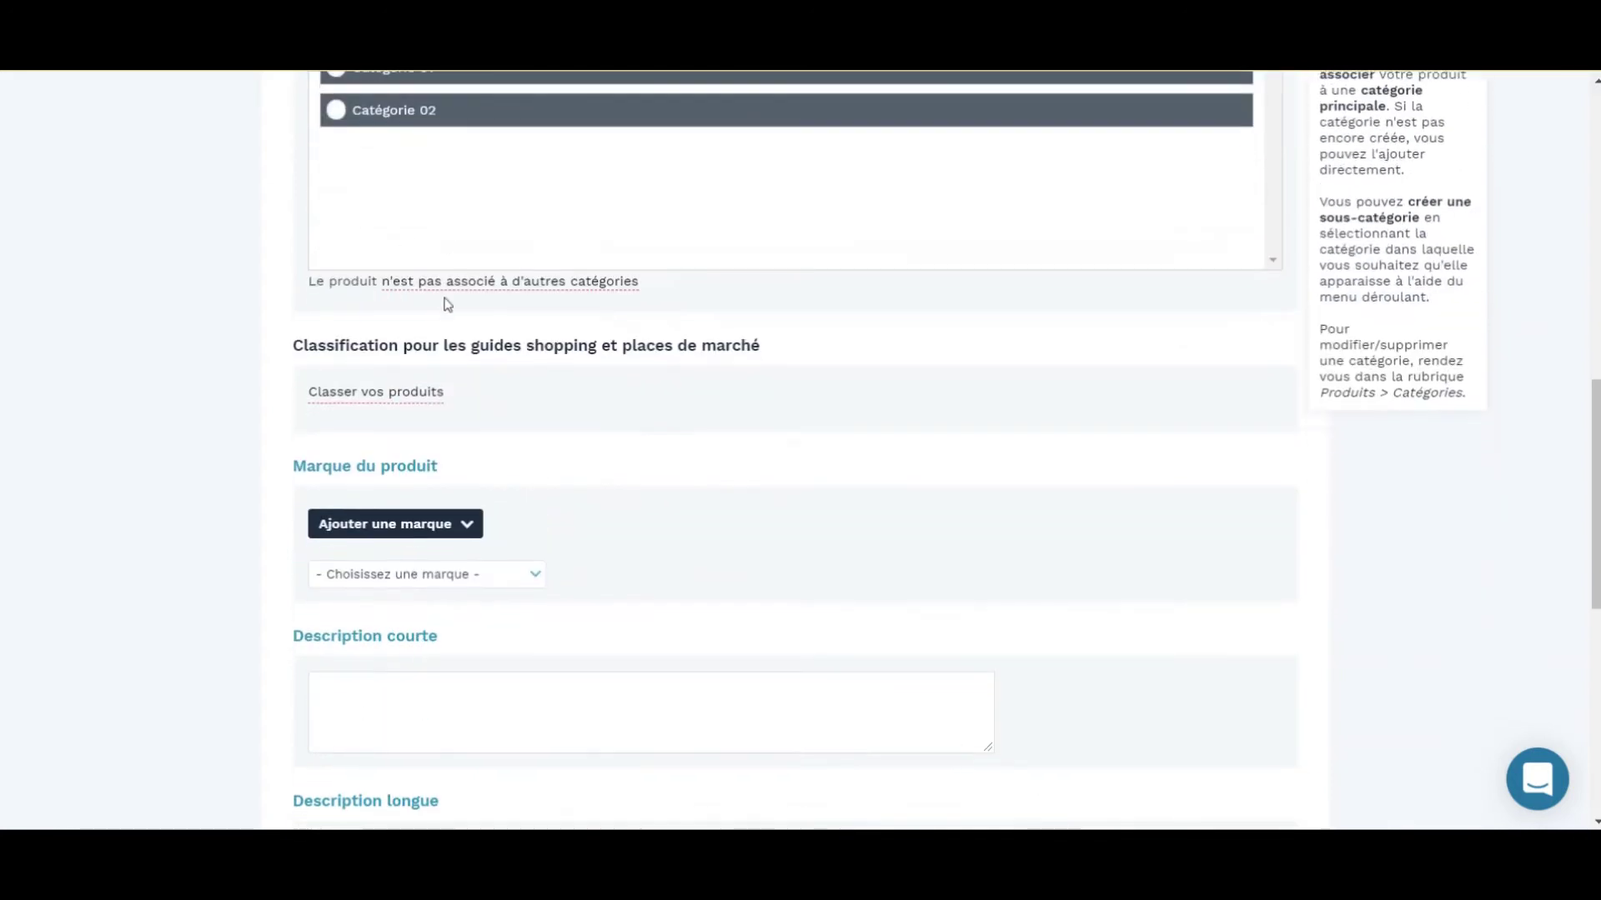
{"action": "scroll", "coordinate": [442, 300], "scroll_direction": "up", "scroll_amount": 4}
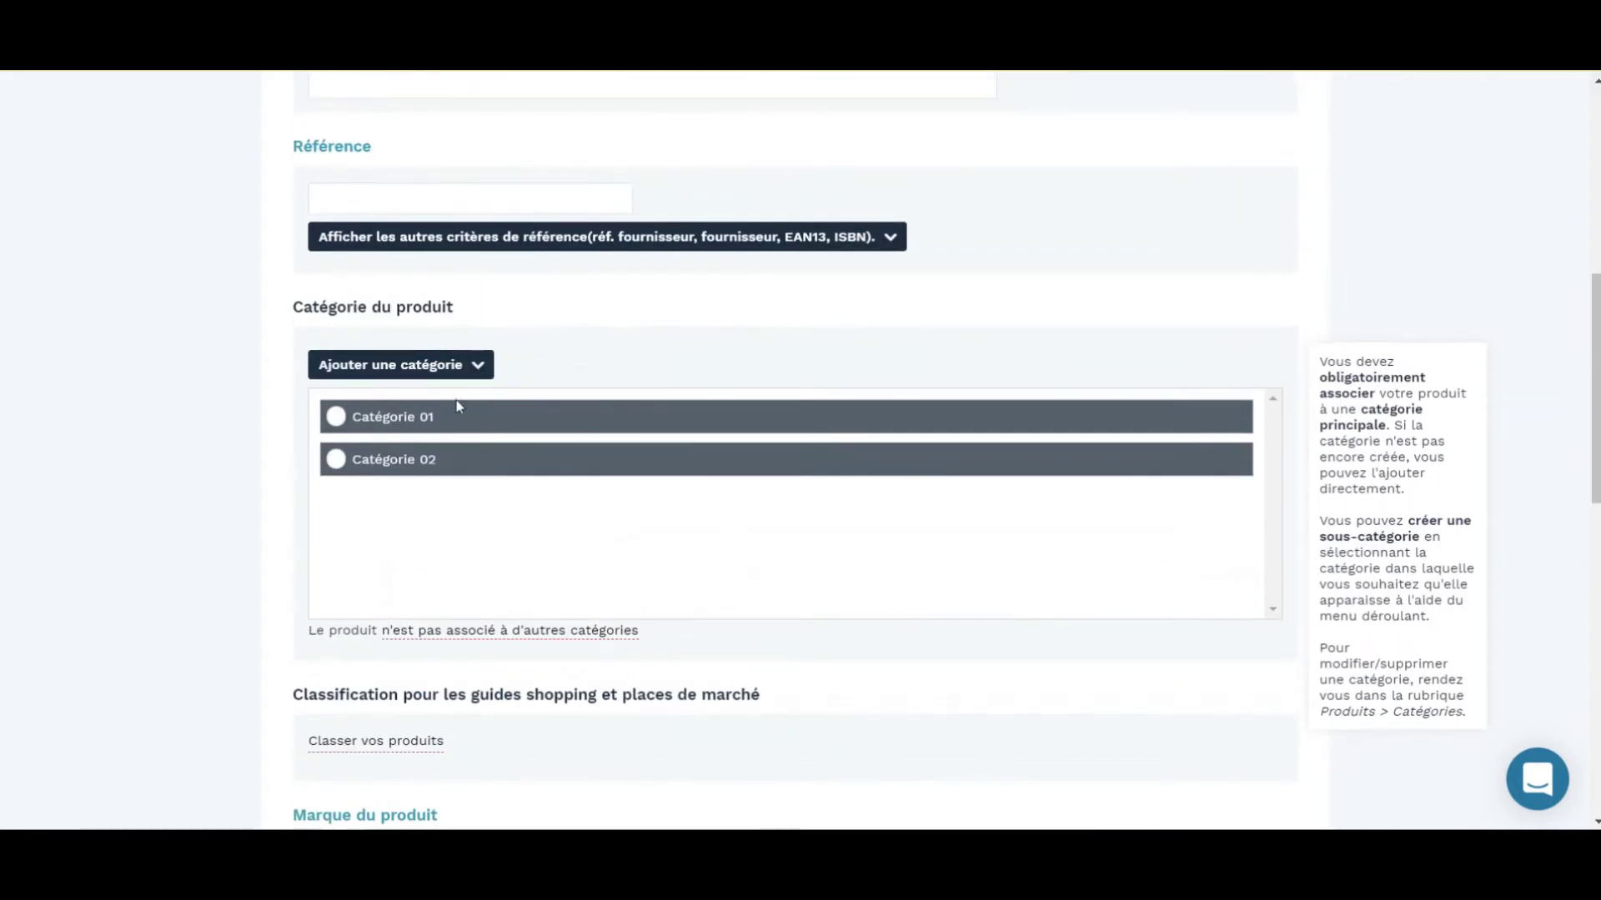
- Expand the options for adding a product category and check its name and parent category fields
{"action": "left_click", "coordinate": [417, 364]}
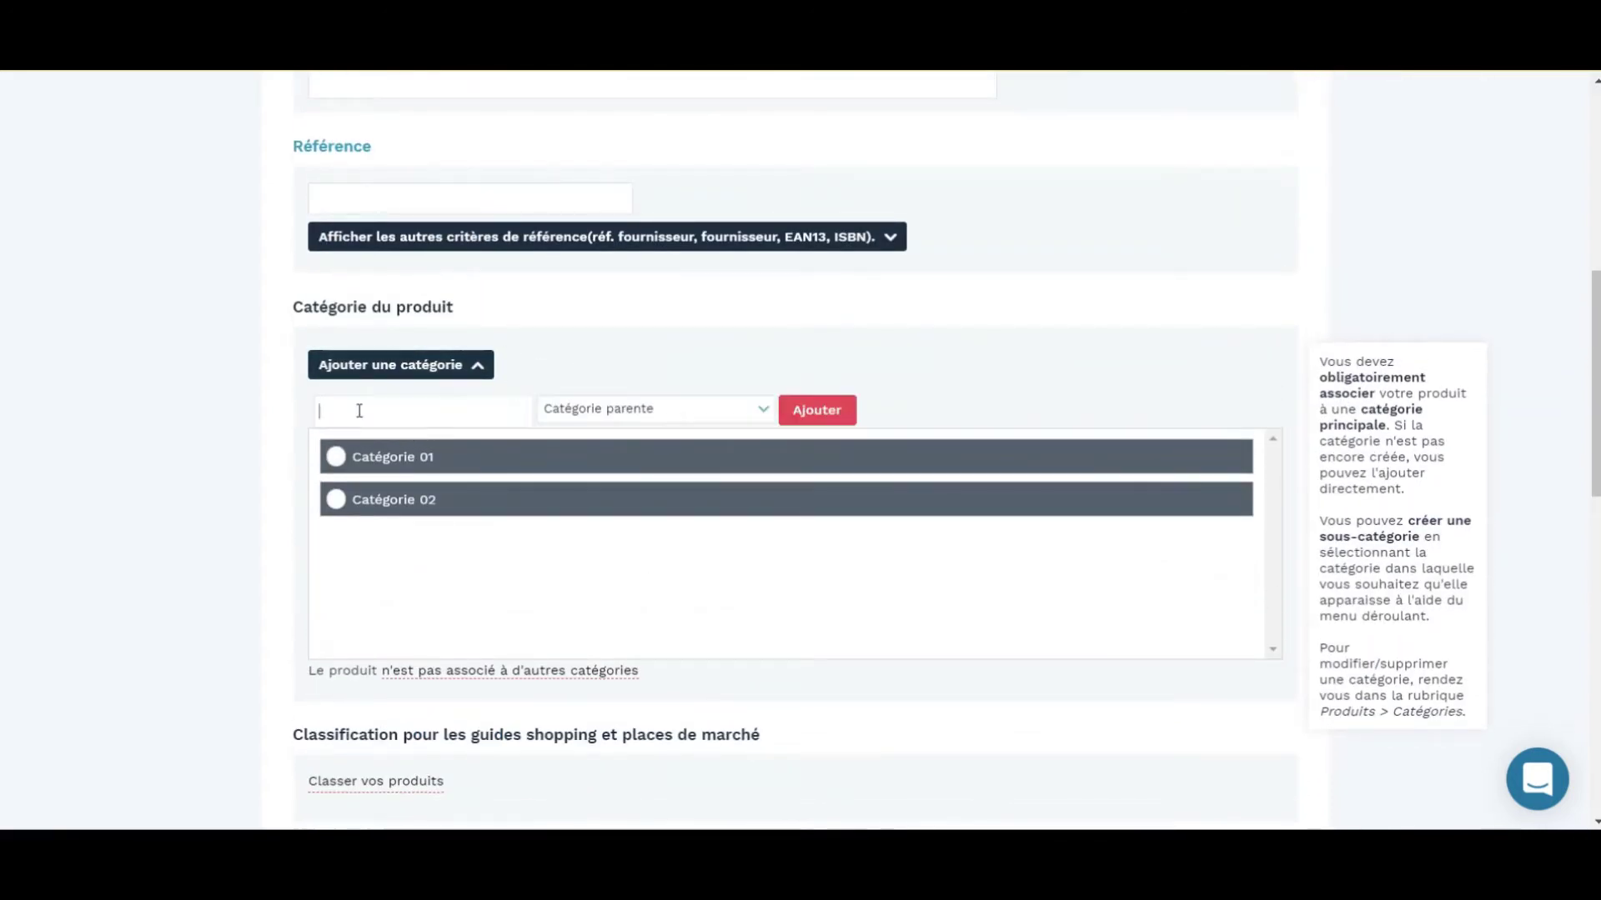
{"action": "left_click", "coordinate": [609, 412]}
{"action": "left_click", "coordinate": [913, 365]}
{"action": "scroll", "coordinate": [897, 442], "scroll_direction": "down", "scroll_amount": 4}
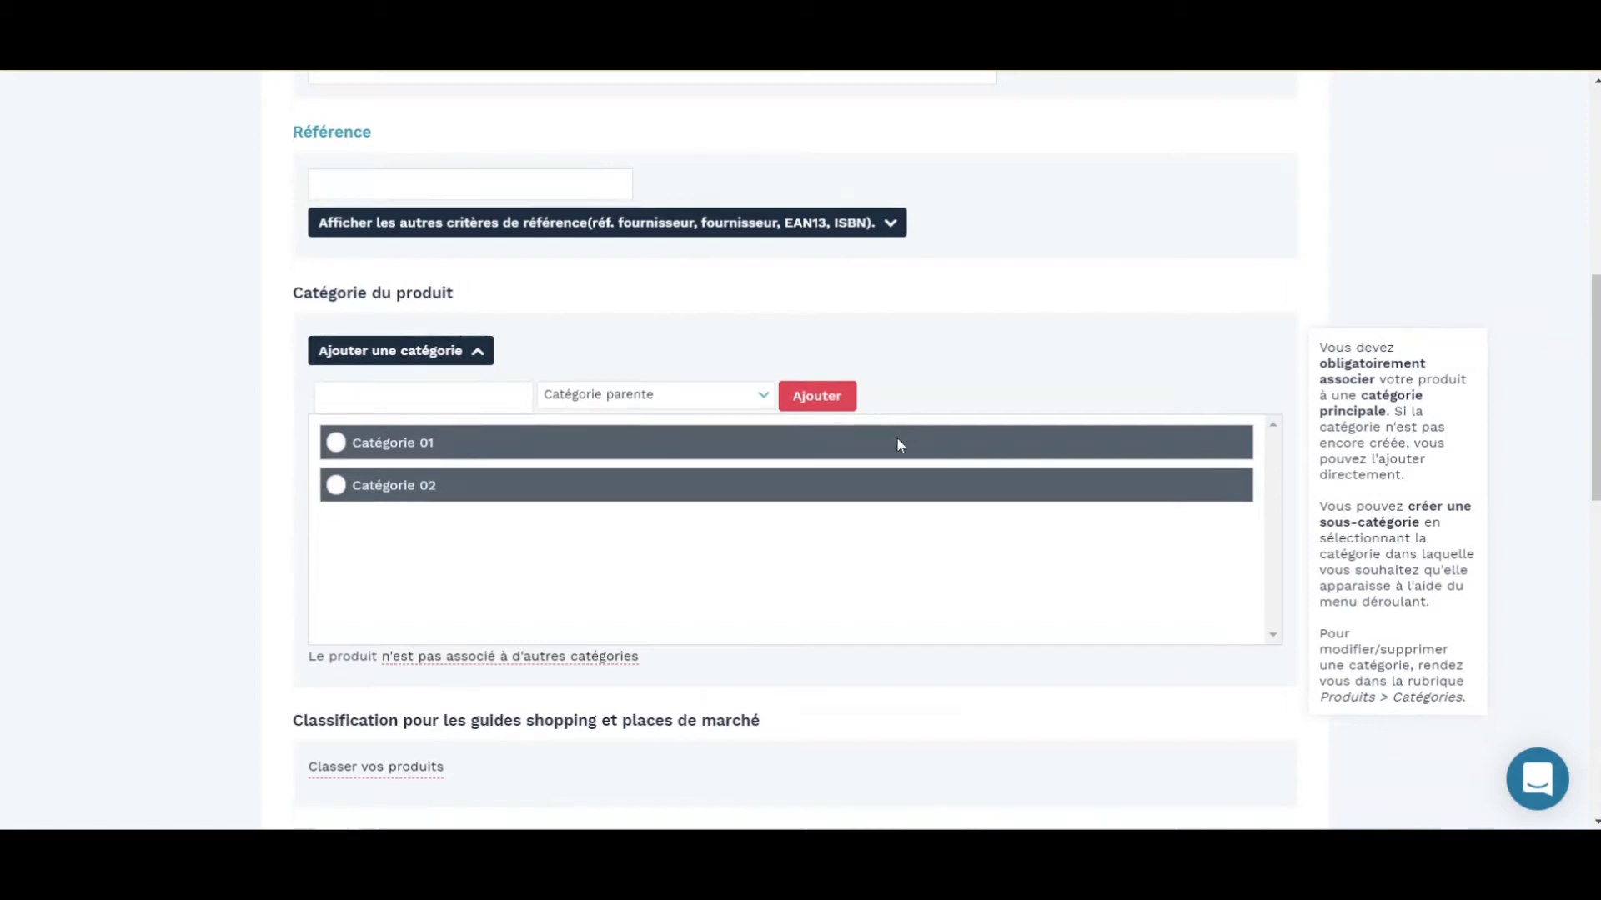
{"action": "scroll", "coordinate": [892, 456], "scroll_direction": "up", "scroll_amount": 2}
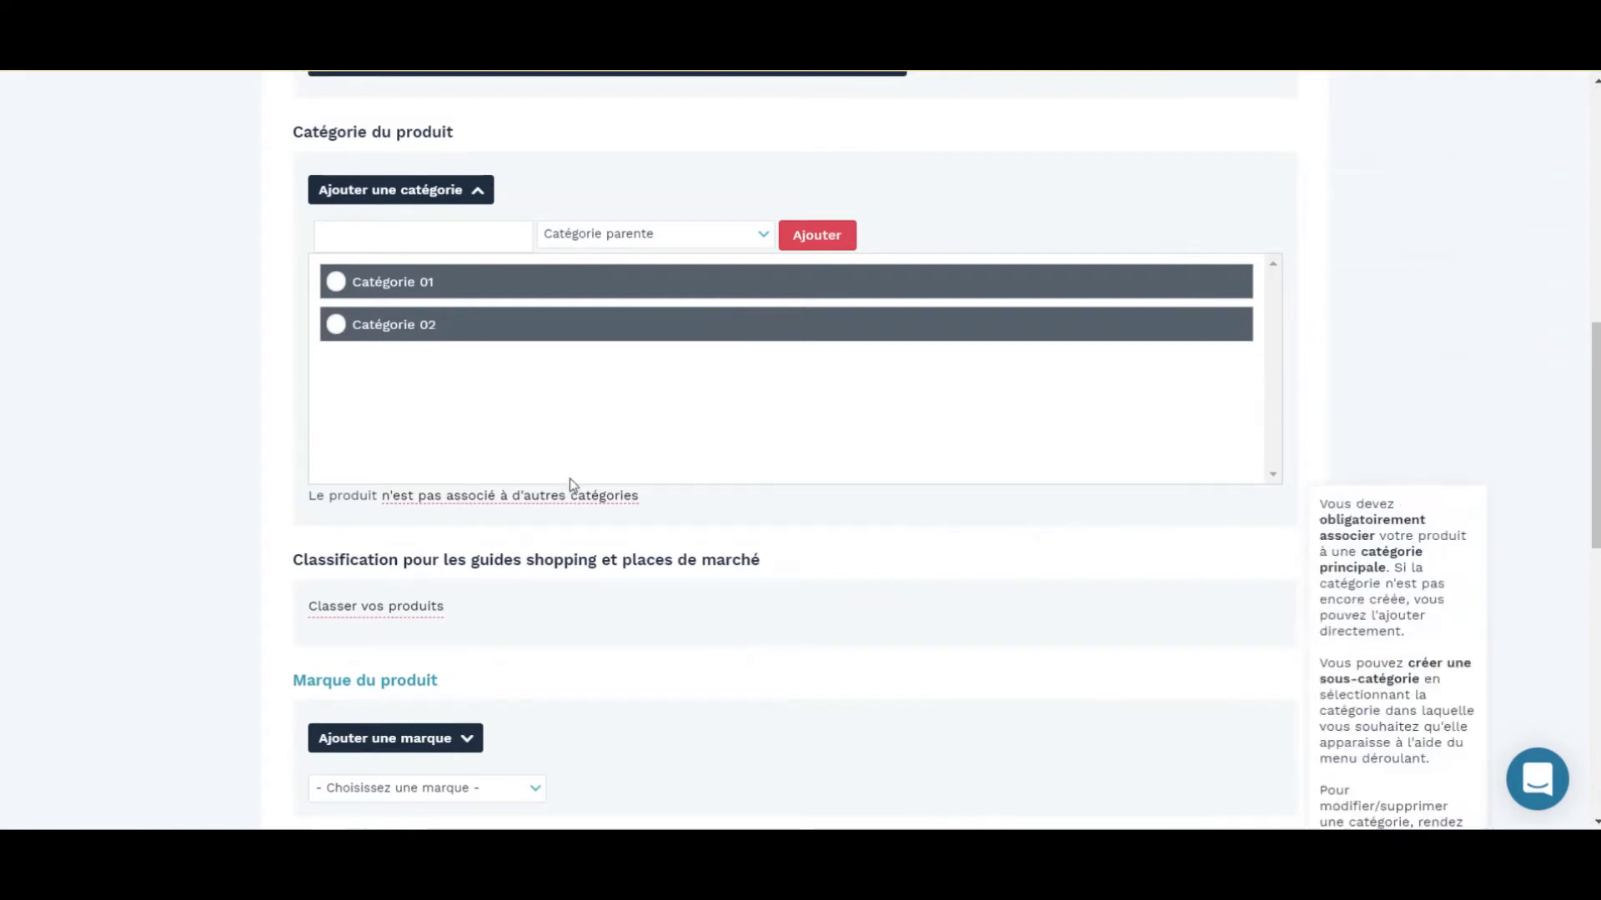
- Review the shopping guide classification, brand and short description fields of the product sheet
{"action": "scroll", "coordinate": [509, 492], "scroll_direction": "down", "scroll_amount": 2}
{"action": "scroll", "coordinate": [392, 446], "scroll_direction": "down", "scroll_amount": 2}
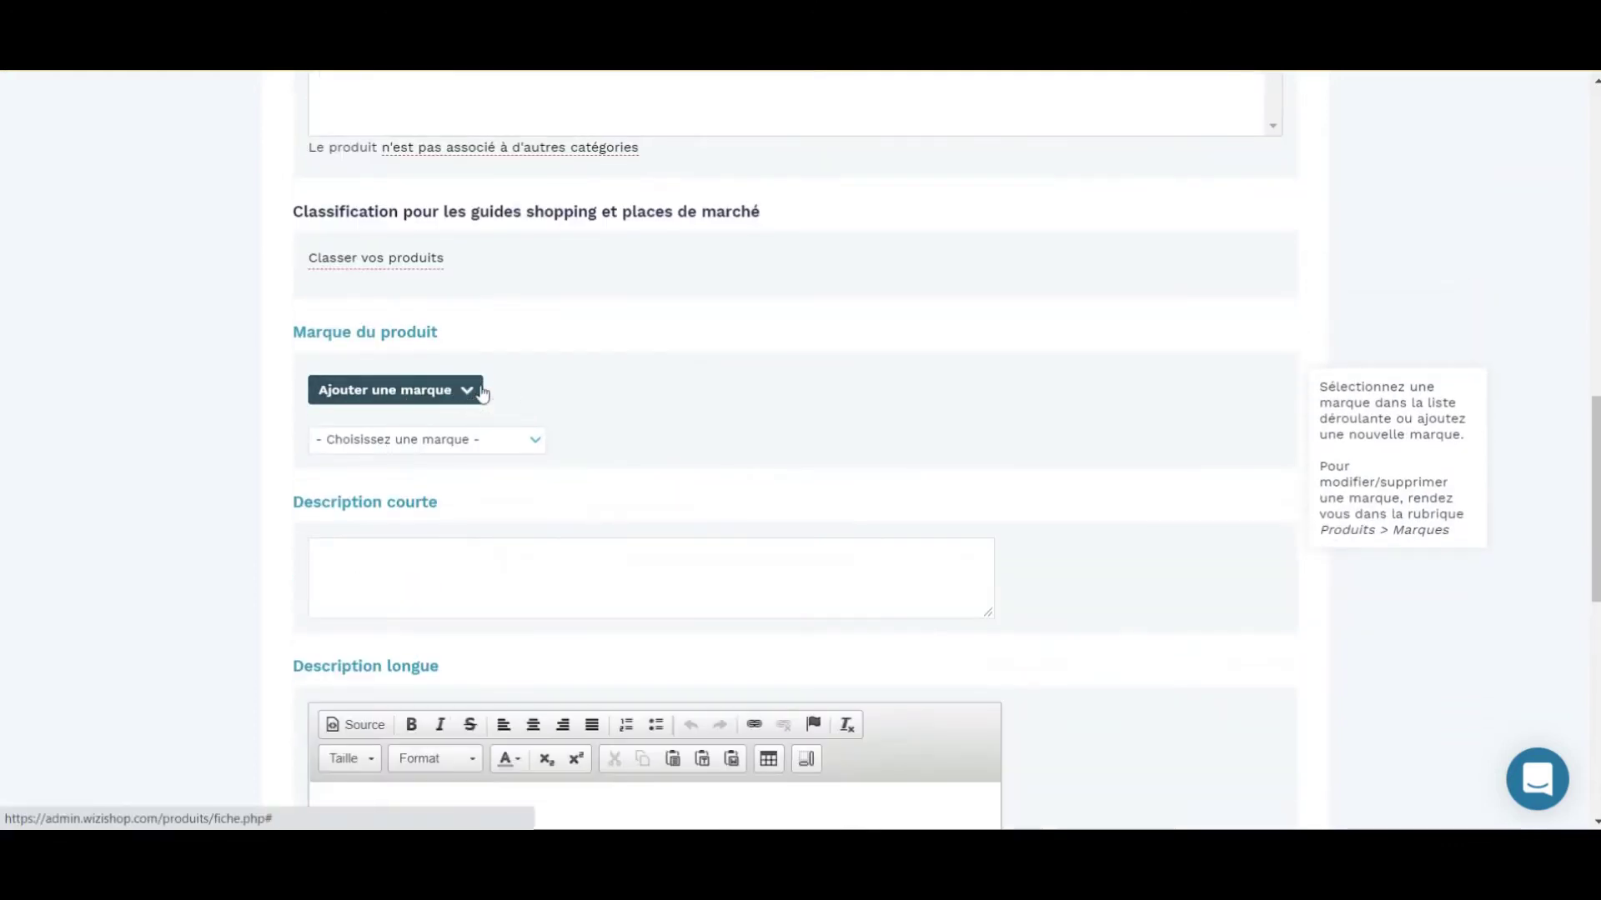
{"action": "left_click", "coordinate": [450, 579]}
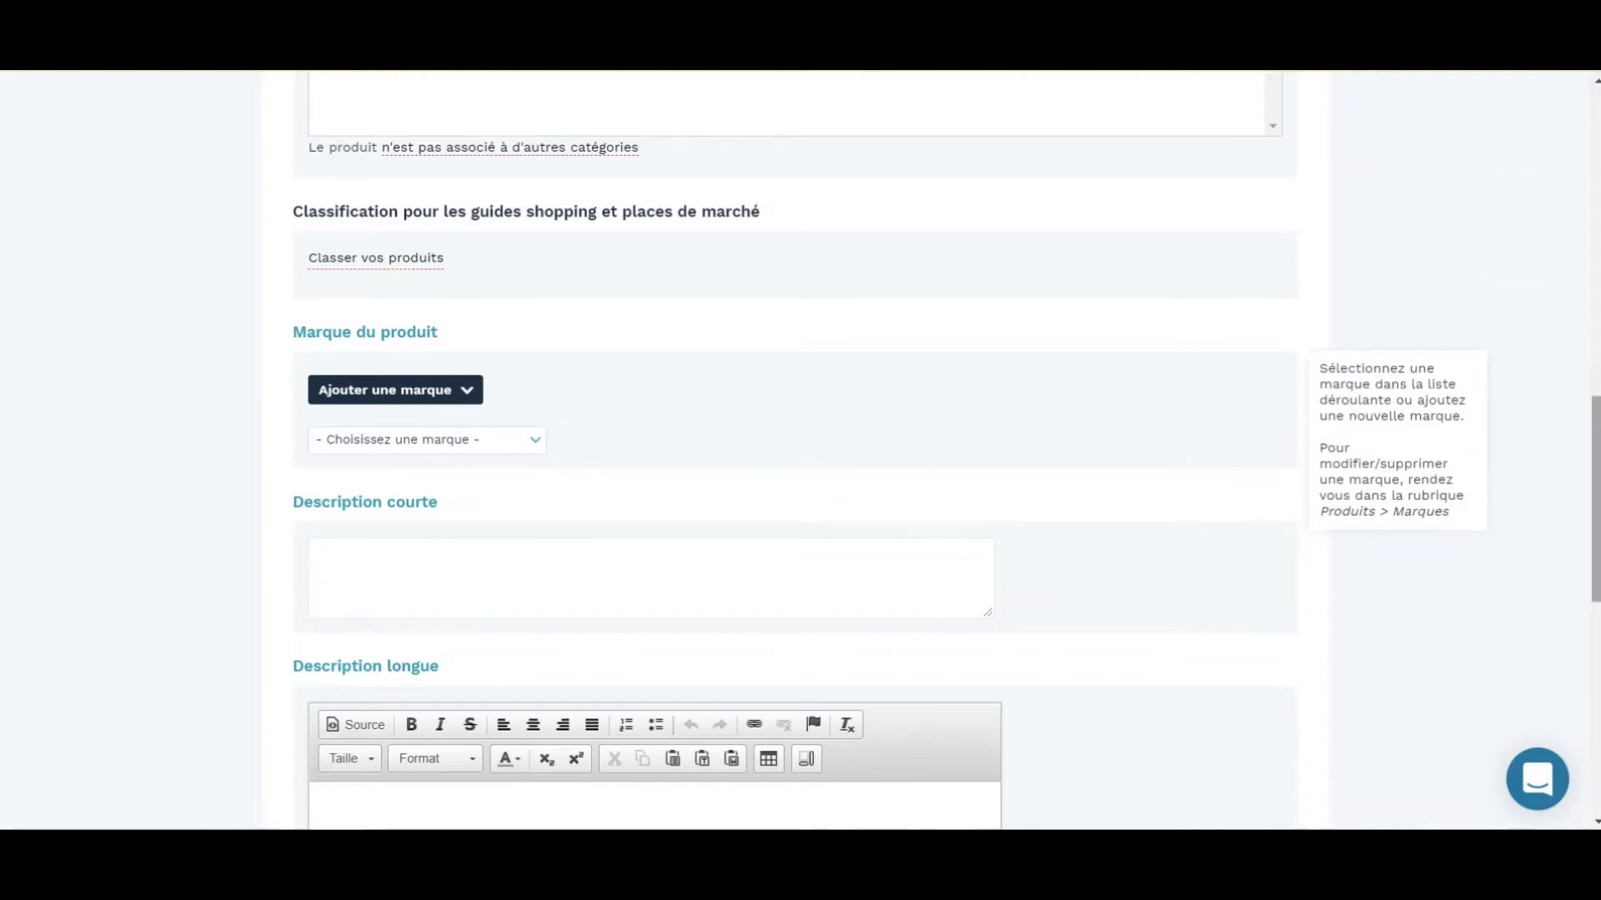
{"action": "scroll", "coordinate": [450, 578], "scroll_direction": "down", "scroll_amount": 4}
{"action": "scroll", "coordinate": [872, 425], "scroll_direction": "down", "scroll_amount": 2}
- Check the long description's text size and paragraph format options, and the characteristics and keyword fields below it
{"action": "left_click", "coordinate": [621, 367]}
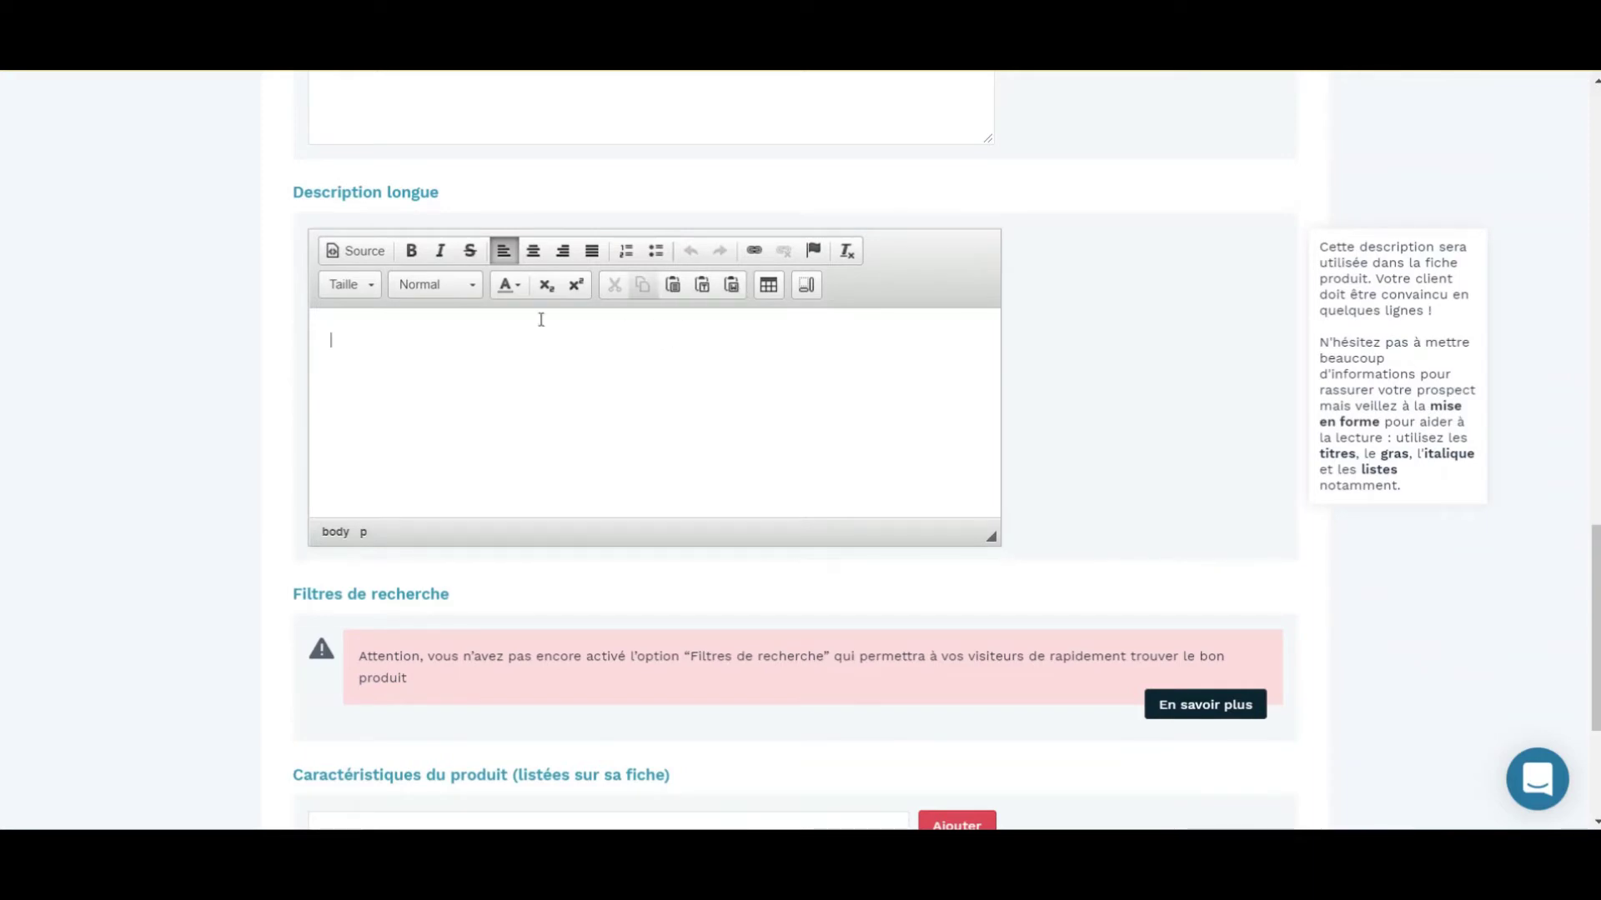
{"action": "left_click", "coordinate": [361, 286]}
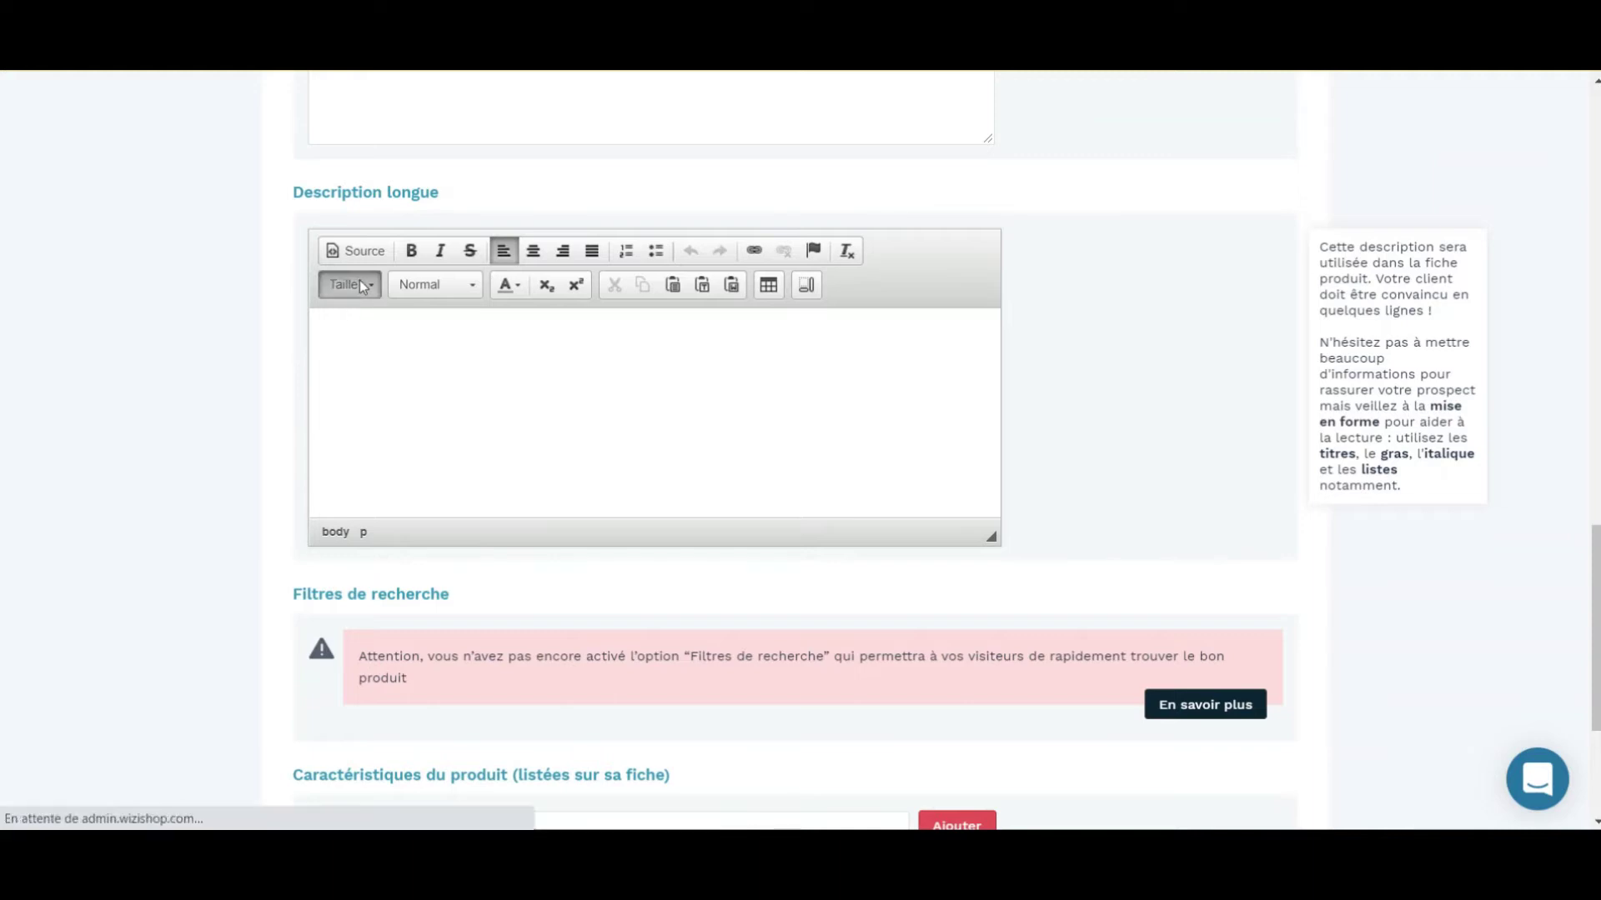
{"action": "left_click", "coordinate": [440, 285]}
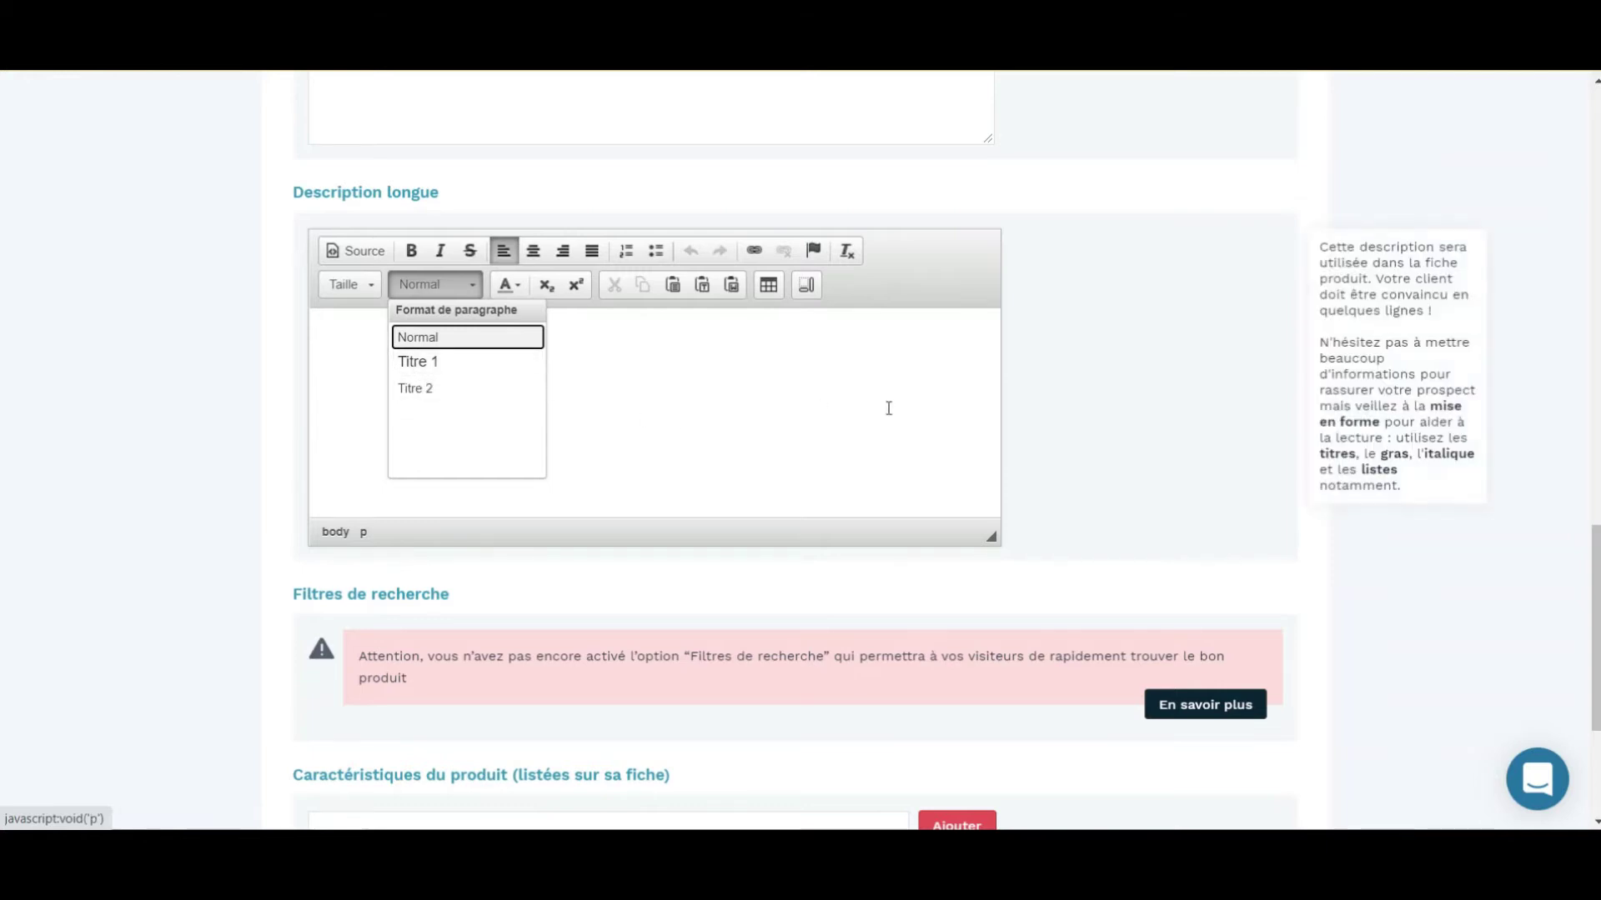
{"action": "scroll", "coordinate": [884, 417], "scroll_direction": "down", "scroll_amount": 2}
{"action": "scroll", "coordinate": [1028, 436], "scroll_direction": "up", "scroll_amount": 2}
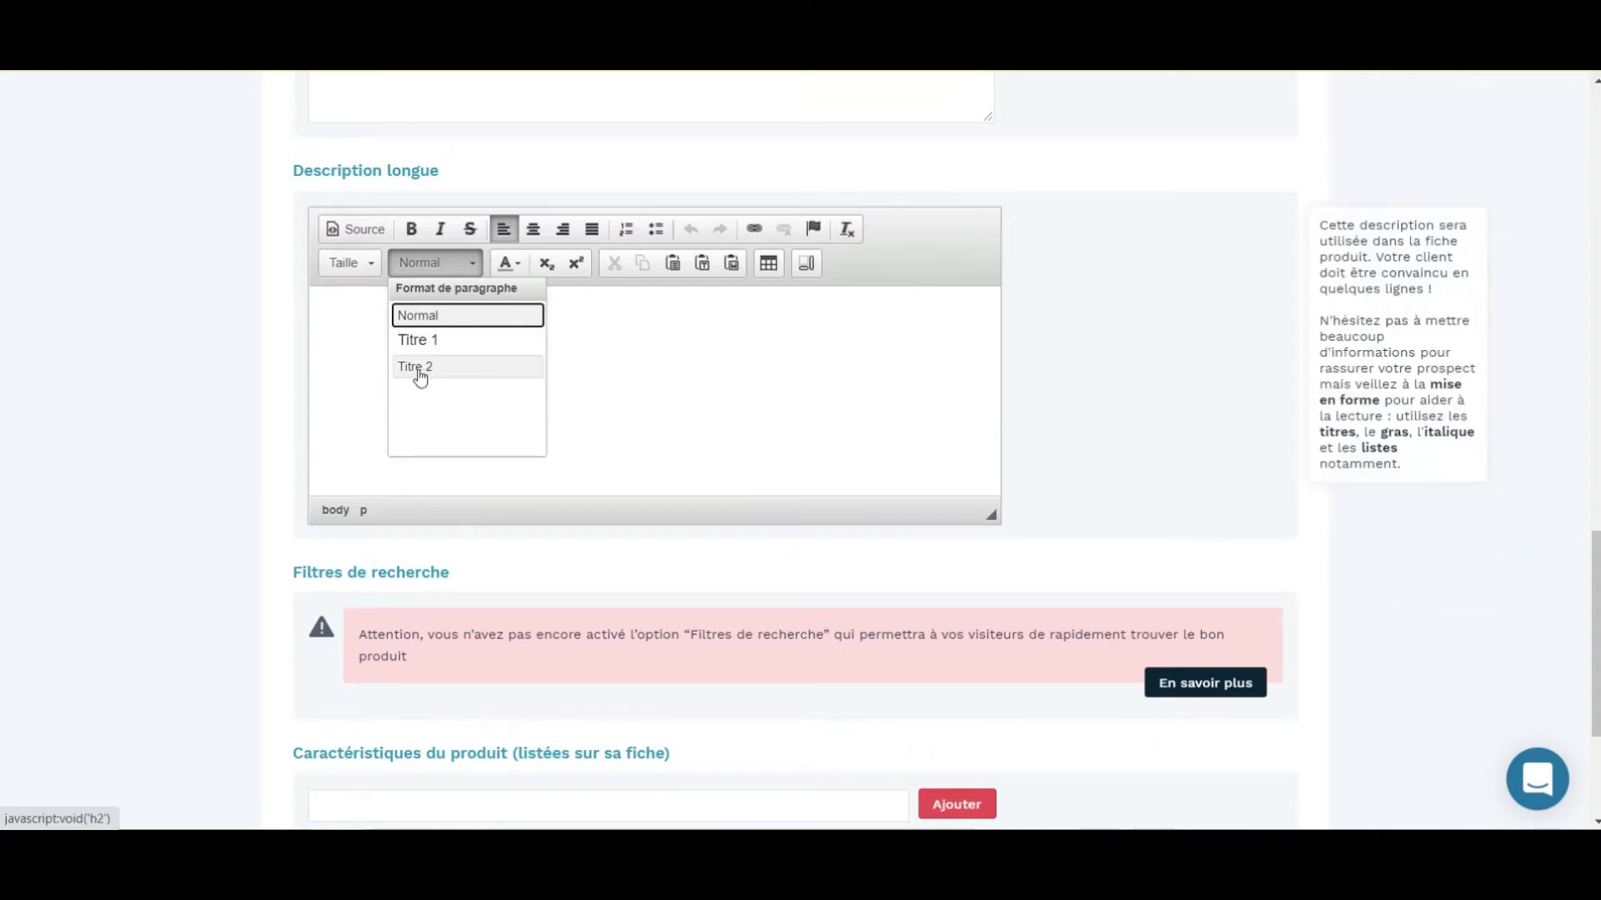
{"action": "left_click", "coordinate": [647, 377]}
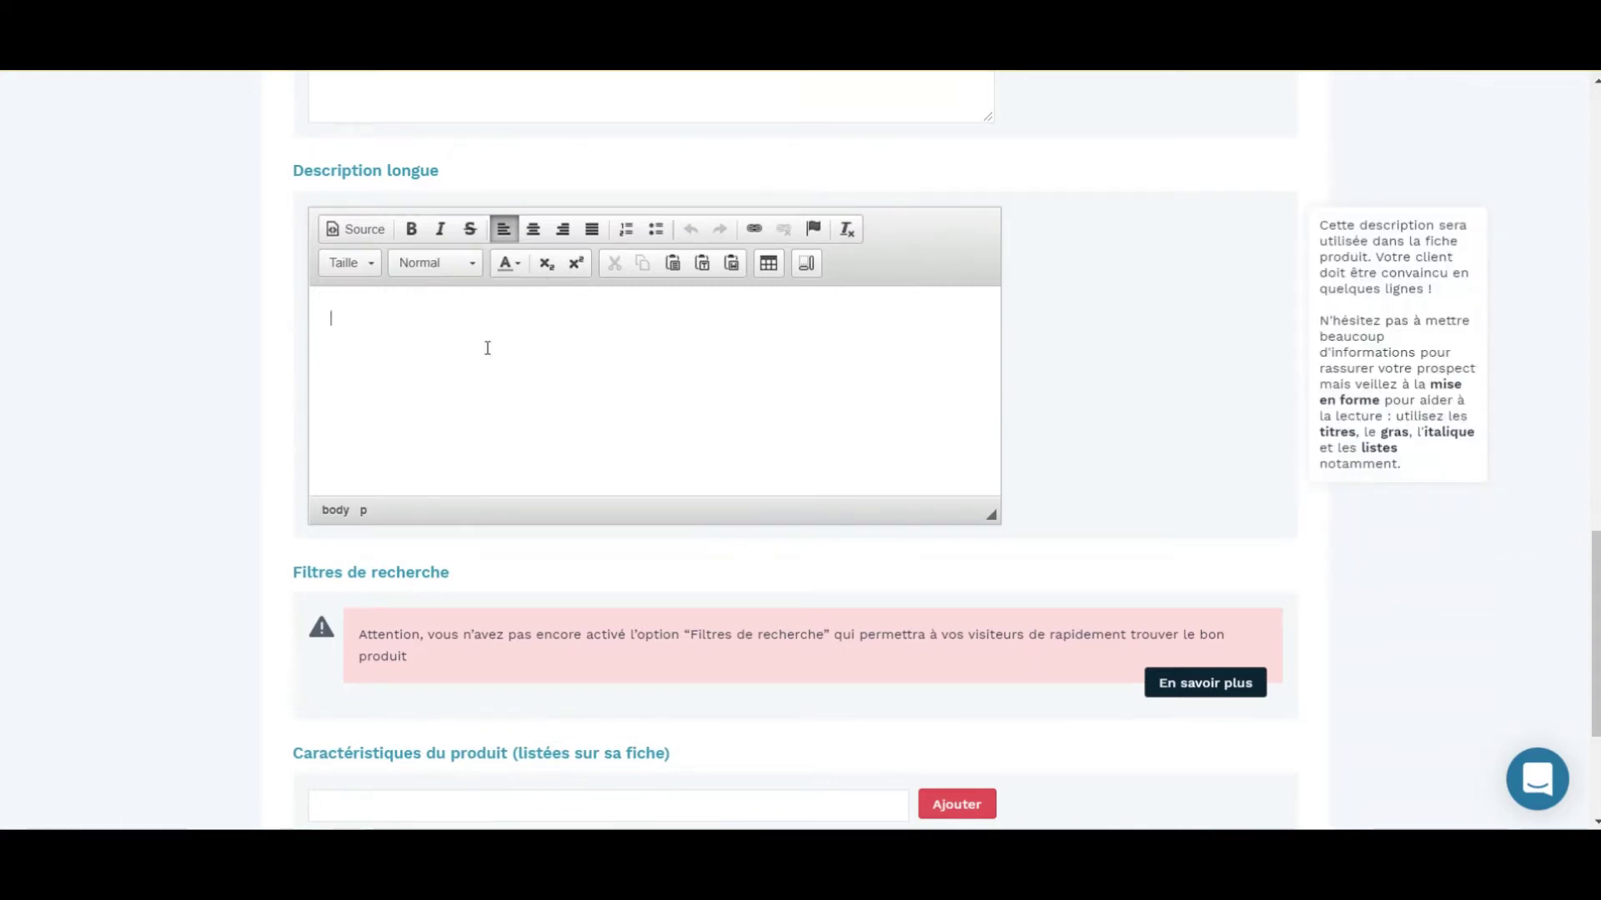
{"action": "left_click_drag", "start_coordinate": [1597, 563], "coordinate": [1598, 632]}
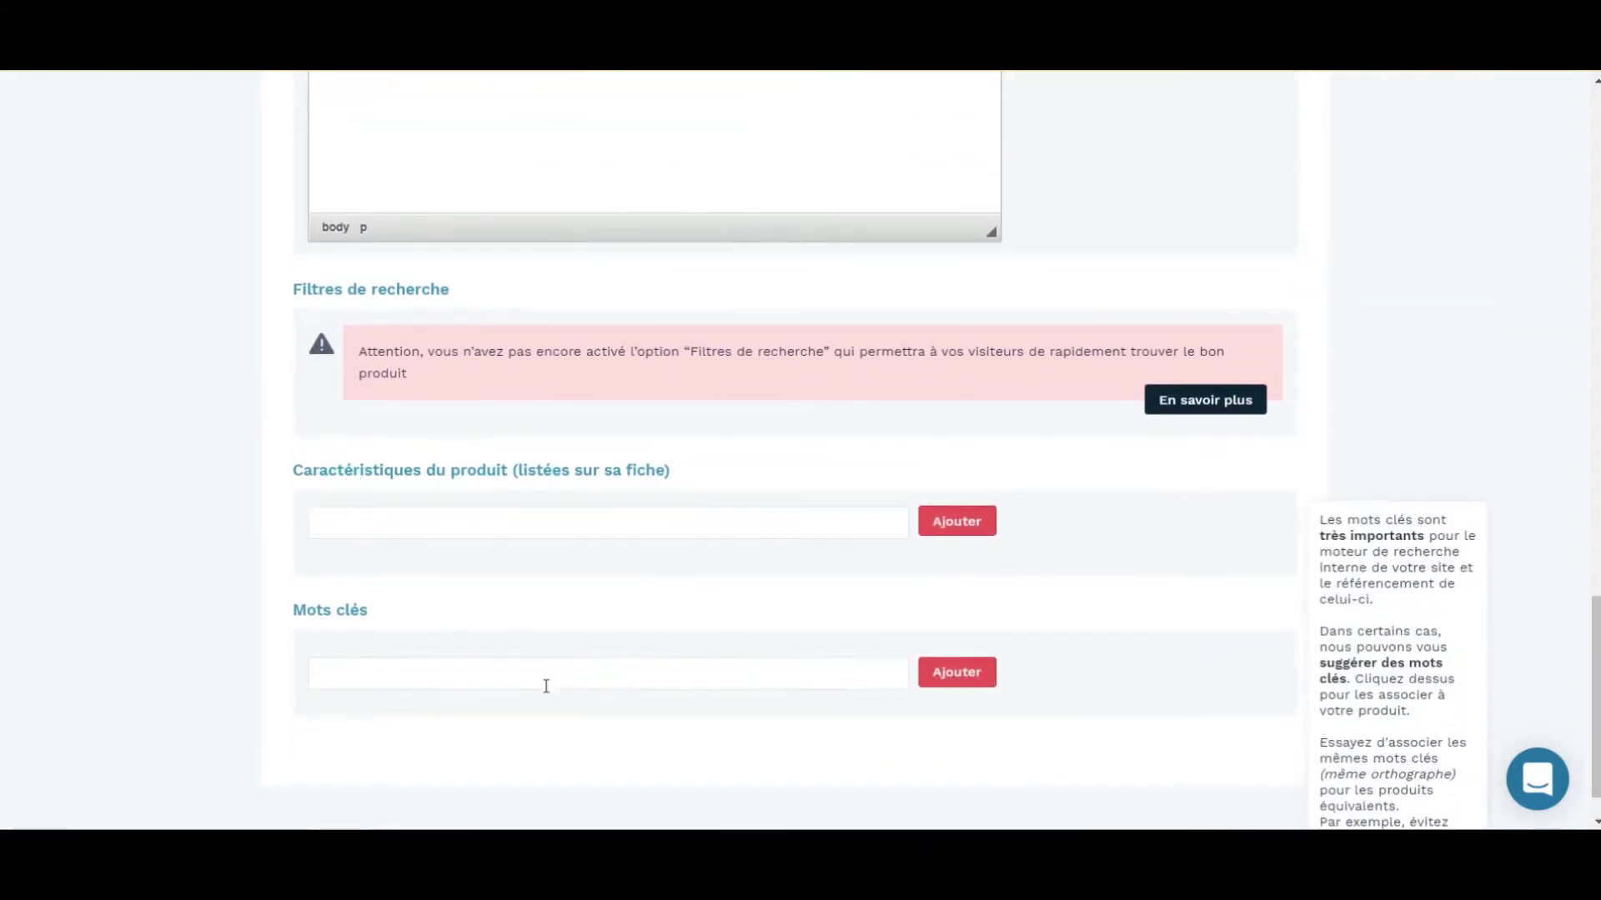
- Go through the product sheet's Prix & Stock, Livraison and Photos sections
{"action": "left_click_drag", "start_coordinate": [1596, 700], "coordinate": [1595, 159]}
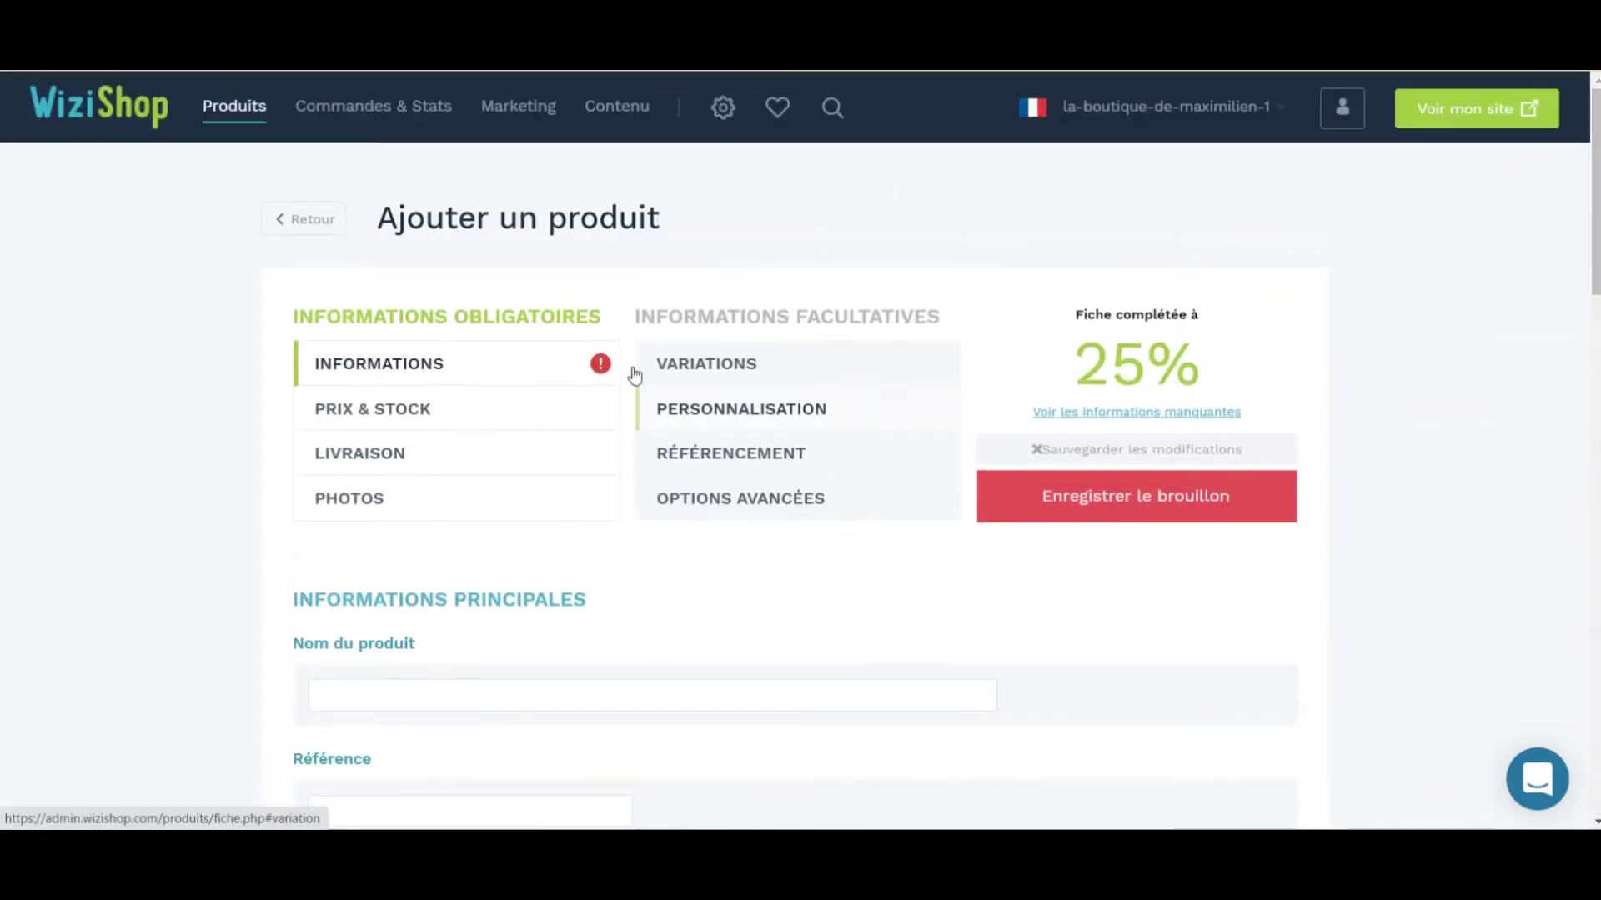
{"action": "left_click", "coordinate": [463, 411]}
{"action": "scroll", "coordinate": [430, 480], "scroll_direction": "down", "scroll_amount": 2}
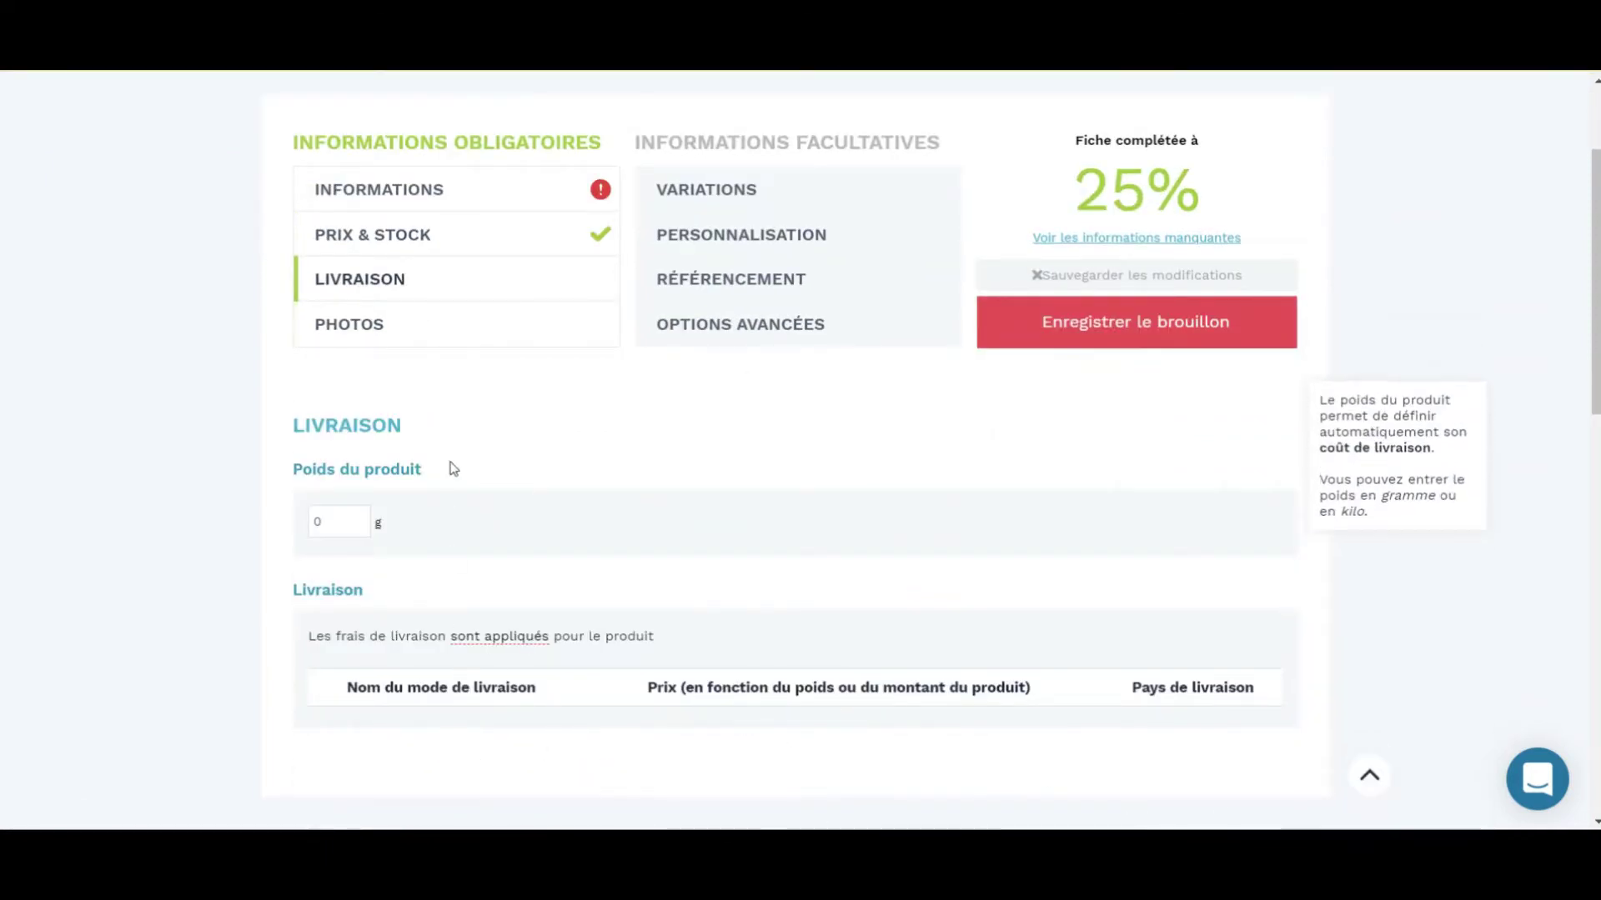
{"action": "left_click", "coordinate": [433, 342]}
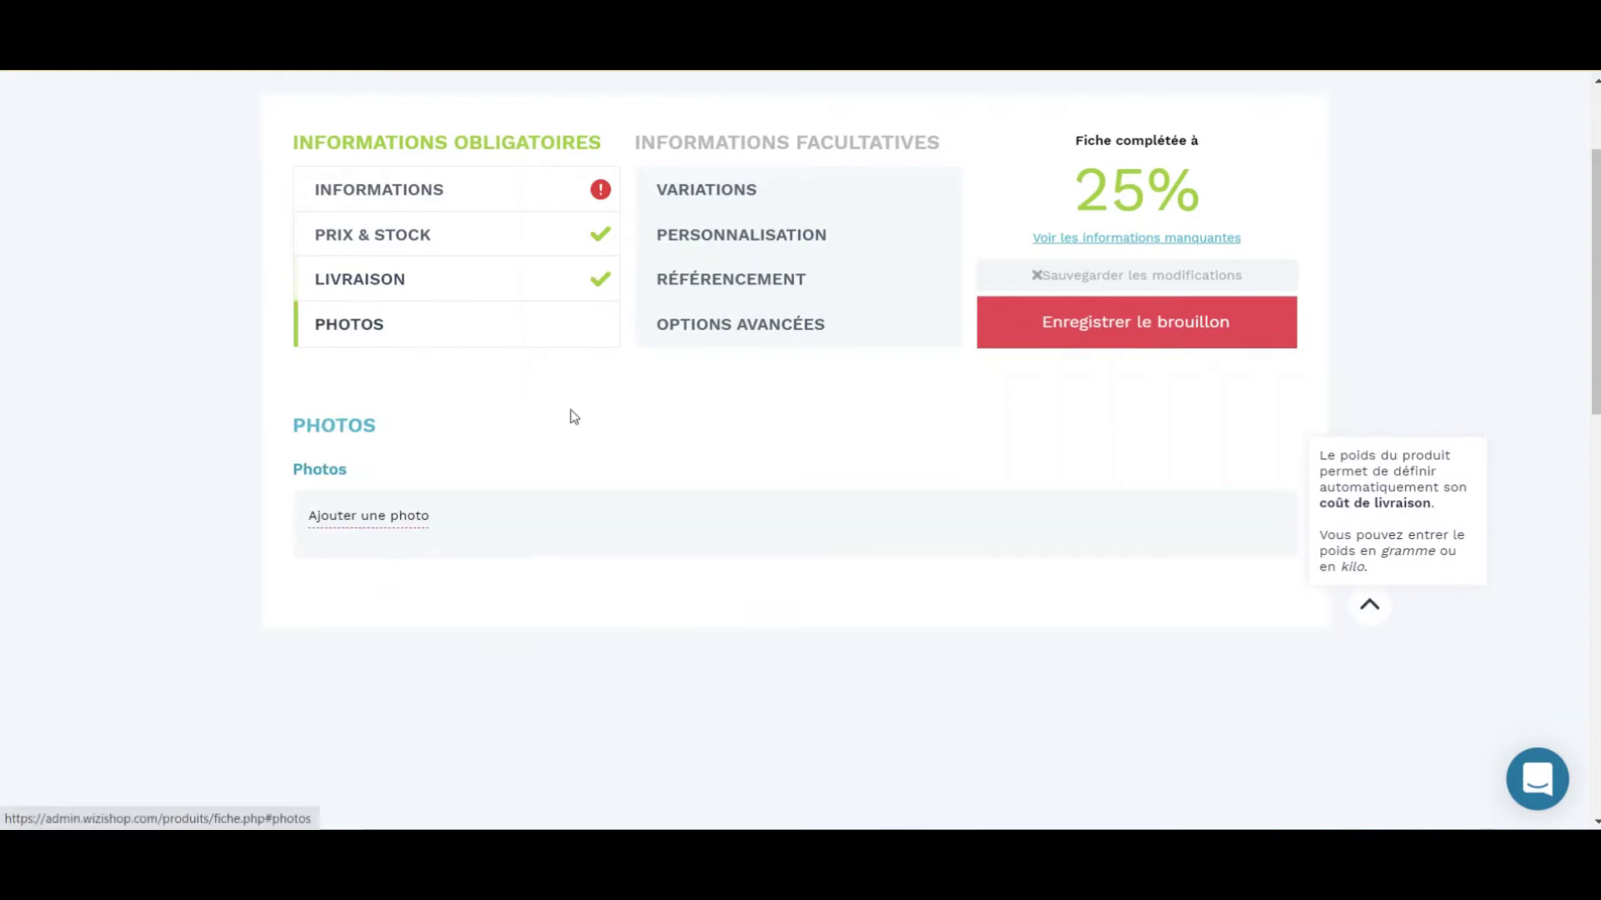
- Examine the product's Référencement section with its page title, URL and meta description fields
{"action": "left_click", "coordinate": [771, 298]}
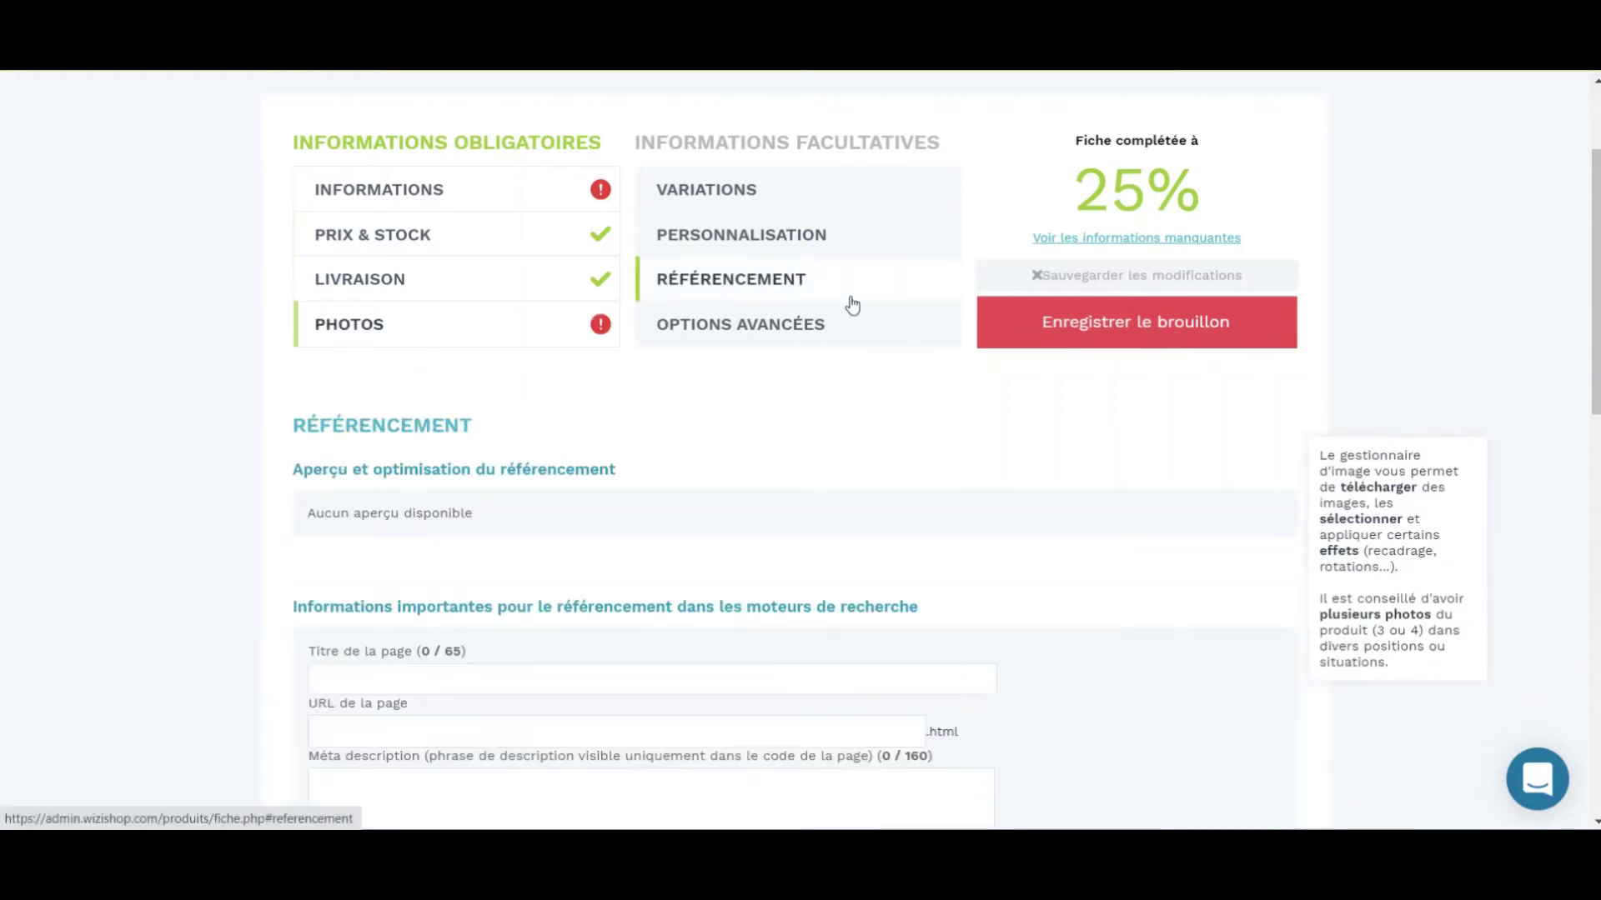
{"action": "scroll", "coordinate": [388, 452], "scroll_direction": "down", "scroll_amount": 2}
{"action": "scroll", "coordinate": [447, 347], "scroll_direction": "down", "scroll_amount": 2}
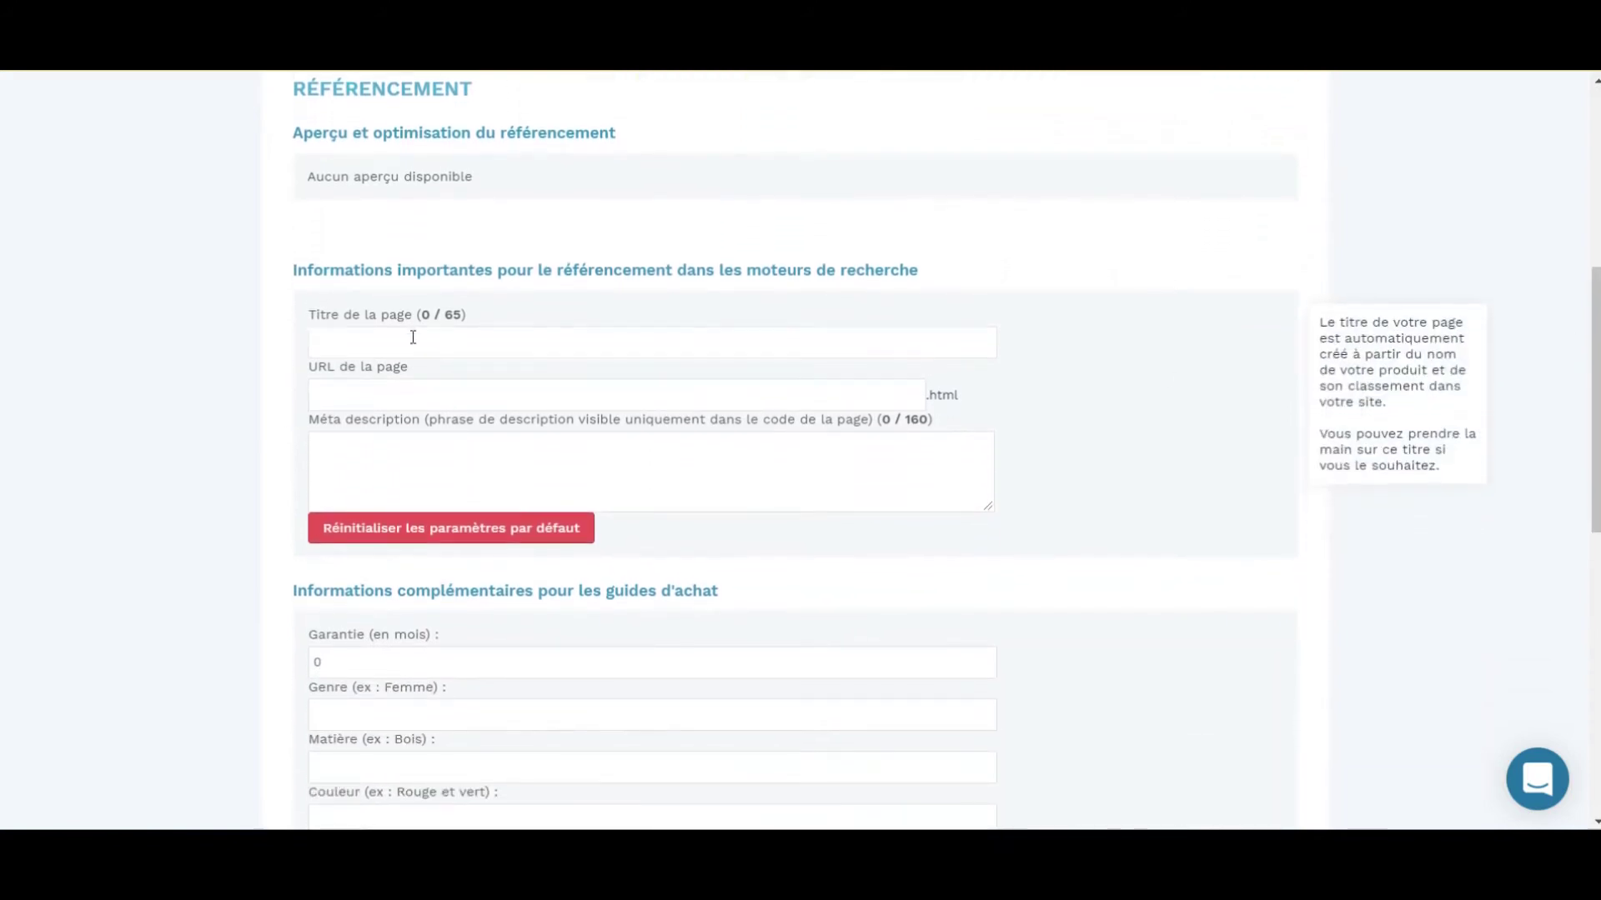
{"action": "left_click", "coordinate": [390, 461]}
- Leave the unsaved product sheet without saving and return to the Produits management page
{"action": "left_click_drag", "start_coordinate": [1596, 377], "coordinate": [1589, 162]}
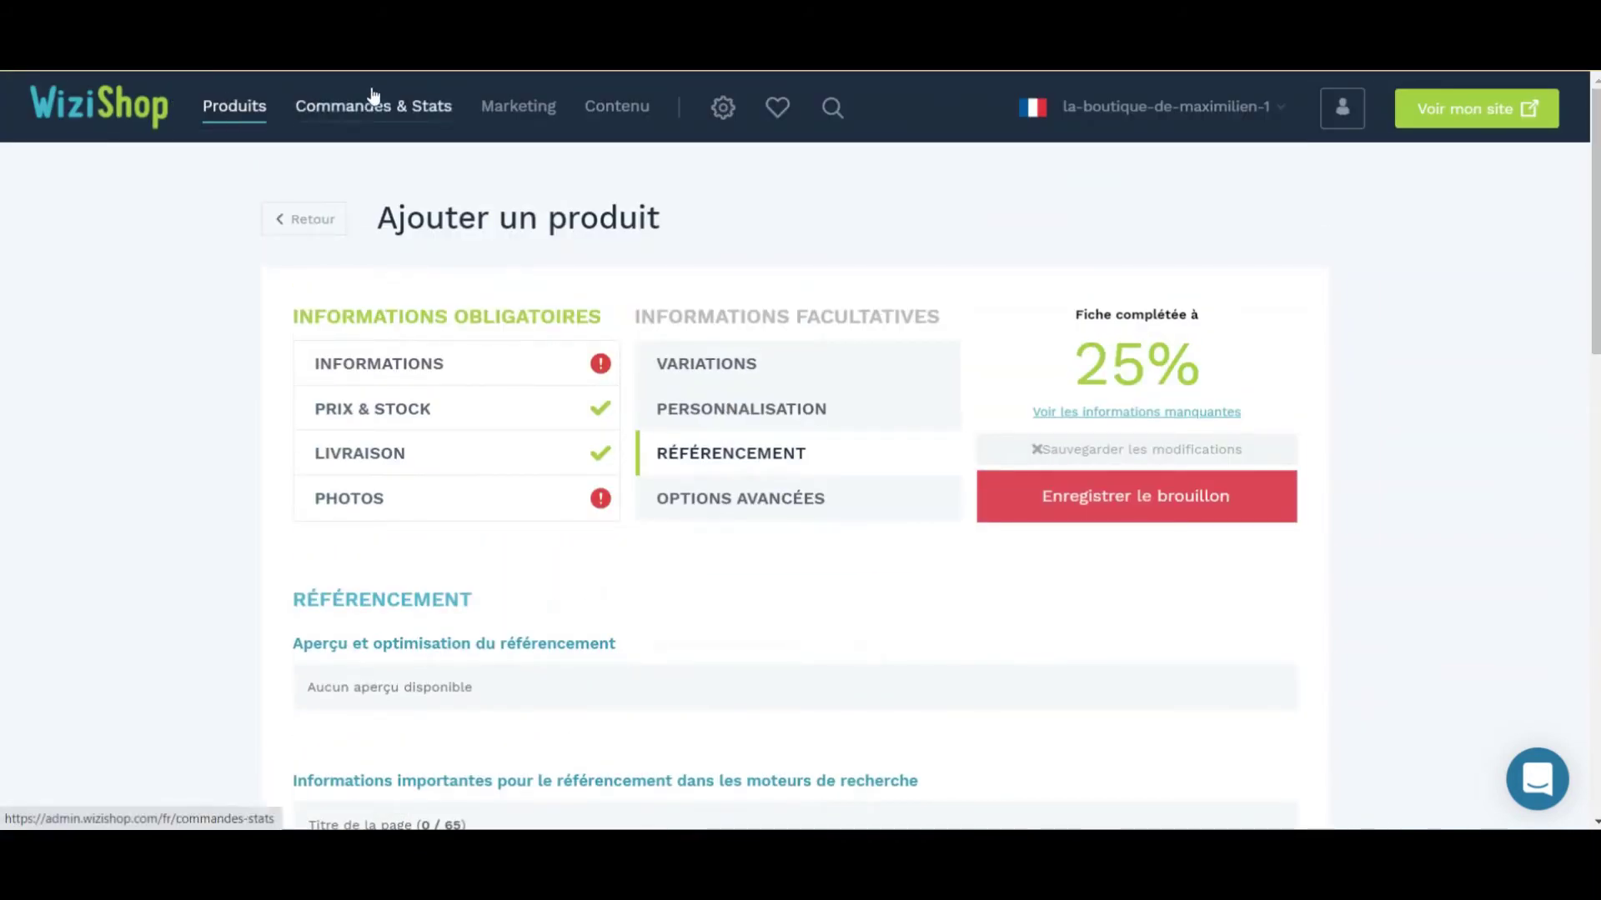
{"action": "left_click", "coordinate": [232, 108]}
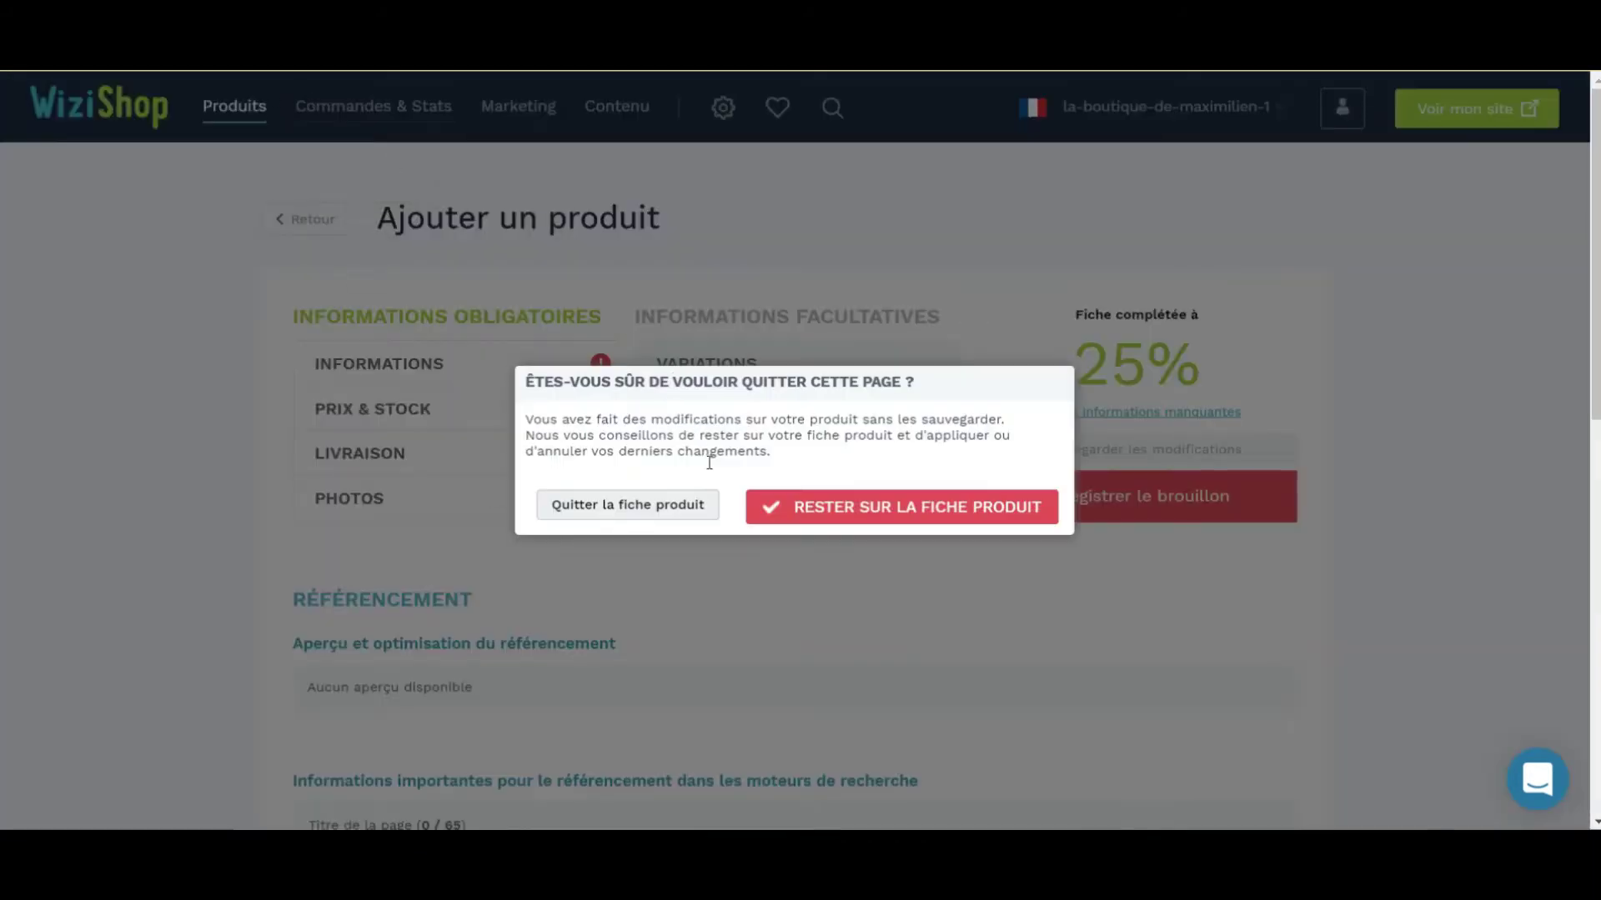
{"action": "left_click", "coordinate": [640, 515]}
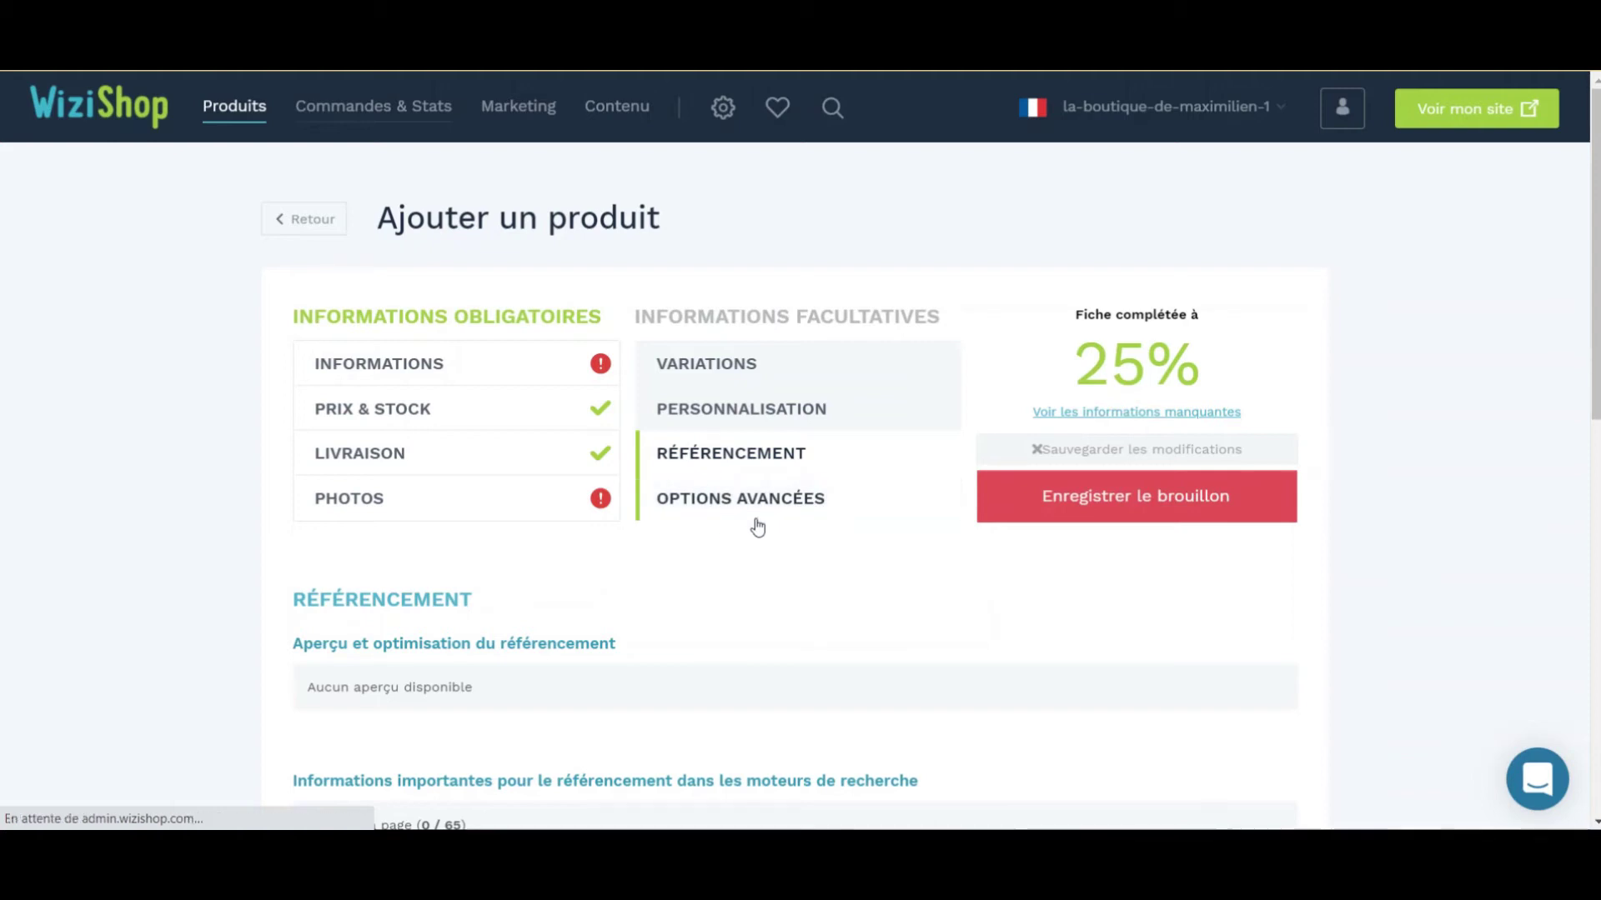
{"action": "left_click", "coordinate": [1000, 497]}
- Look over the product management page's stock, sorting, category, brand and cross-sell entries and its import, export and dropshipping tools
{"action": "scroll", "coordinate": [257, 528], "scroll_direction": "down", "scroll_amount": 2}
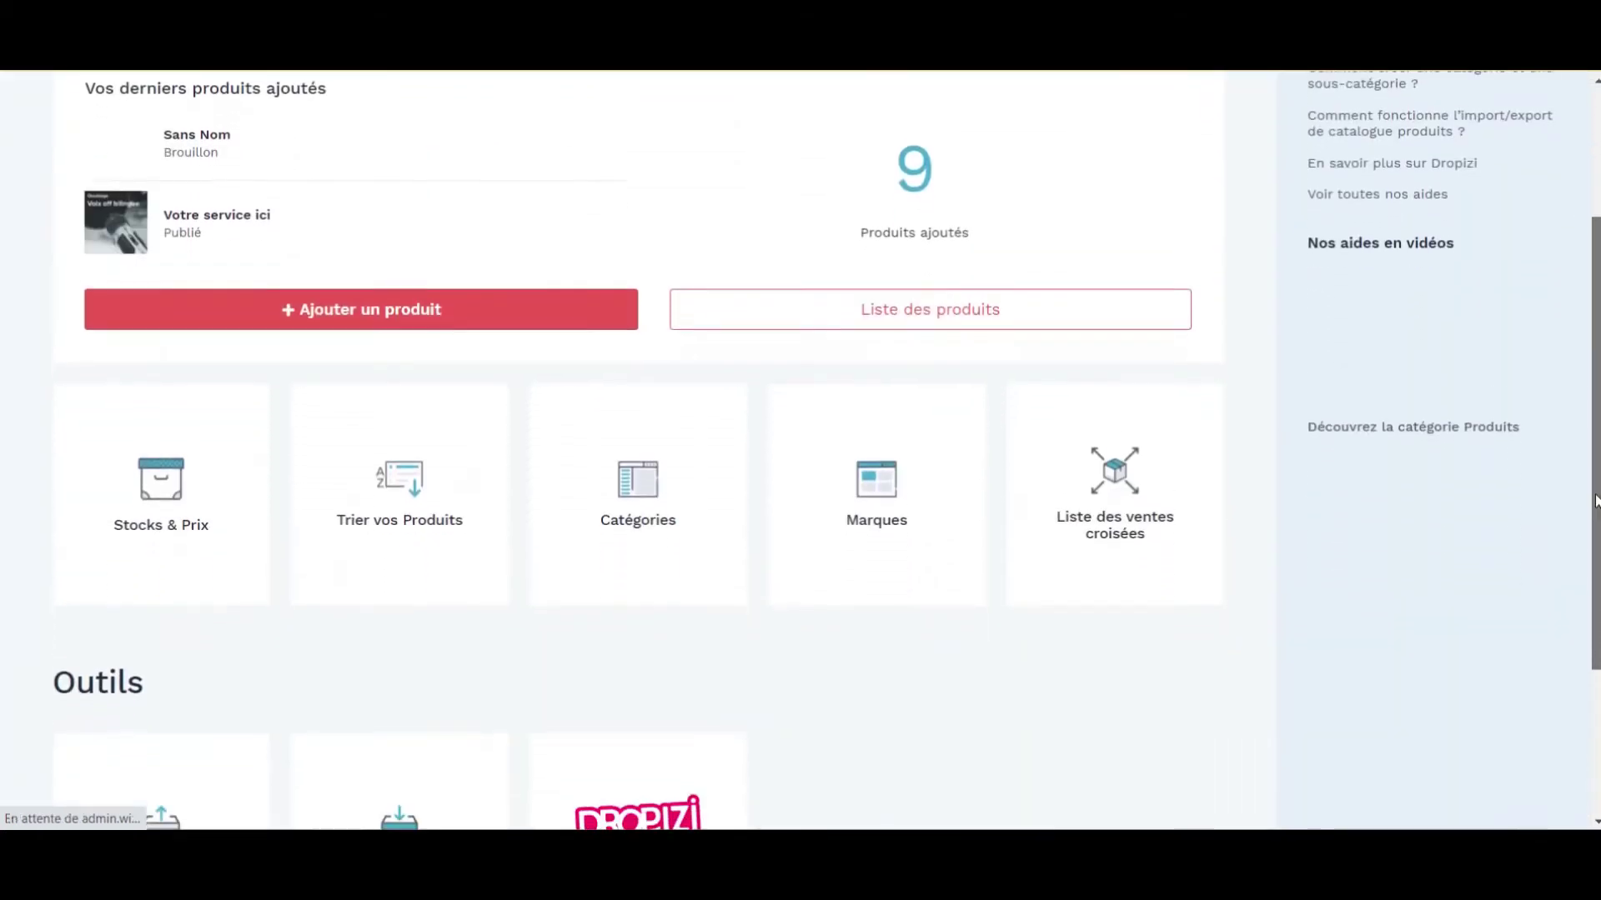
{"action": "scroll", "coordinate": [192, 522], "scroll_direction": "down", "scroll_amount": 2}
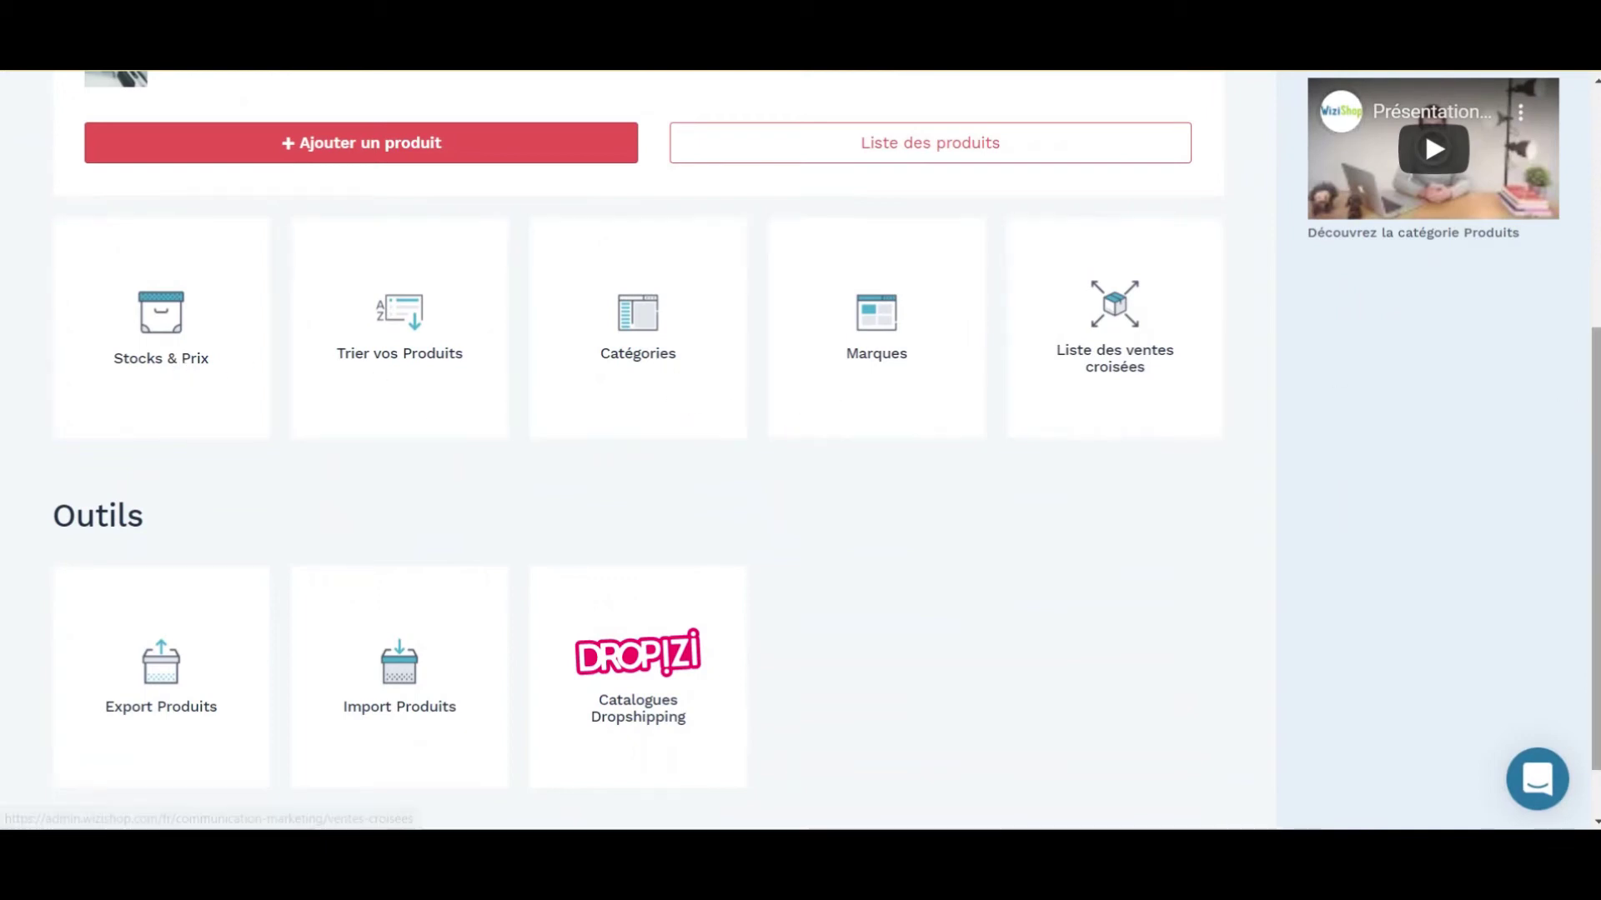
{"action": "scroll", "coordinate": [1583, 447], "scroll_direction": "down", "scroll_amount": 1}
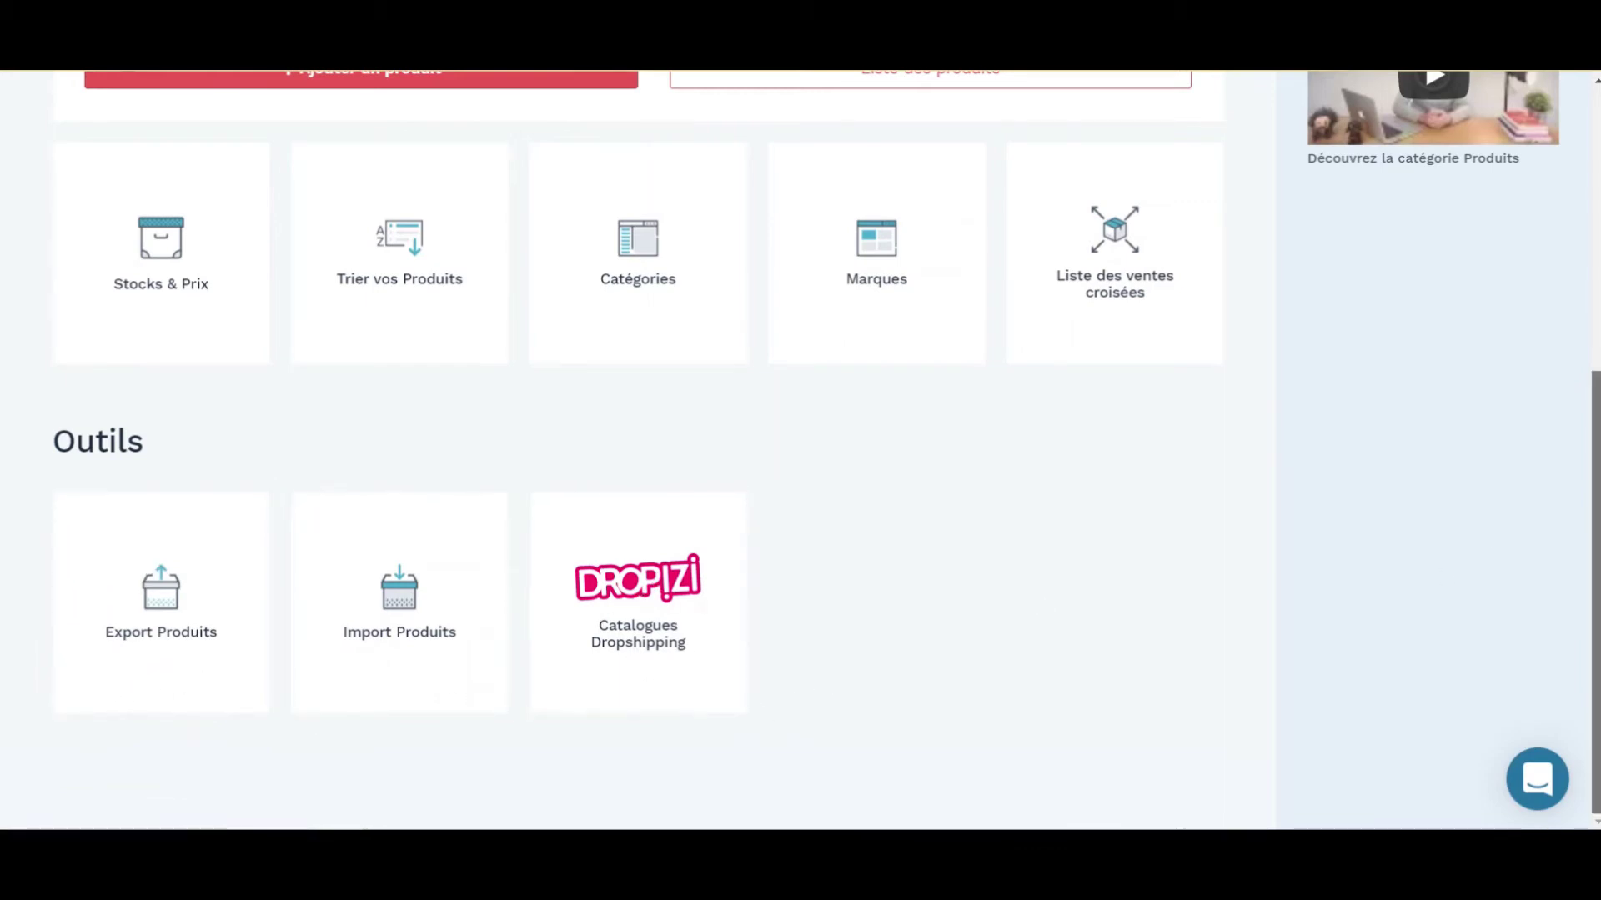
{"action": "scroll", "coordinate": [1029, 693], "scroll_direction": "up", "scroll_amount": 6}
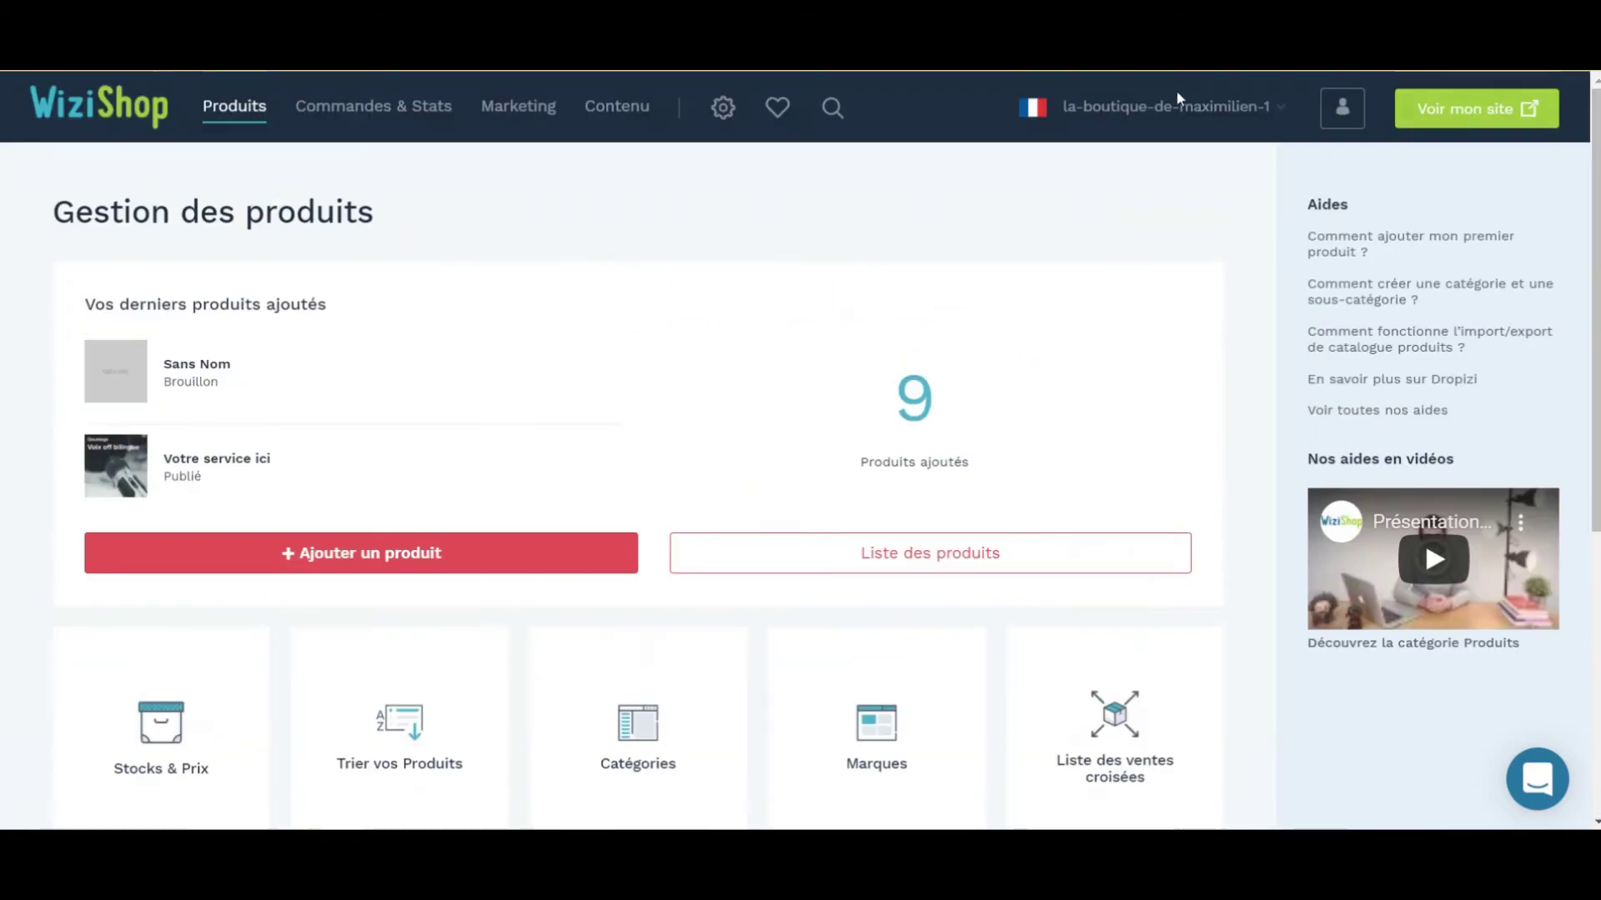
- Review the Commandes & Stats page's orders, customers and statistics blocks, and open the detailed statistics
{"action": "left_click", "coordinate": [363, 119]}
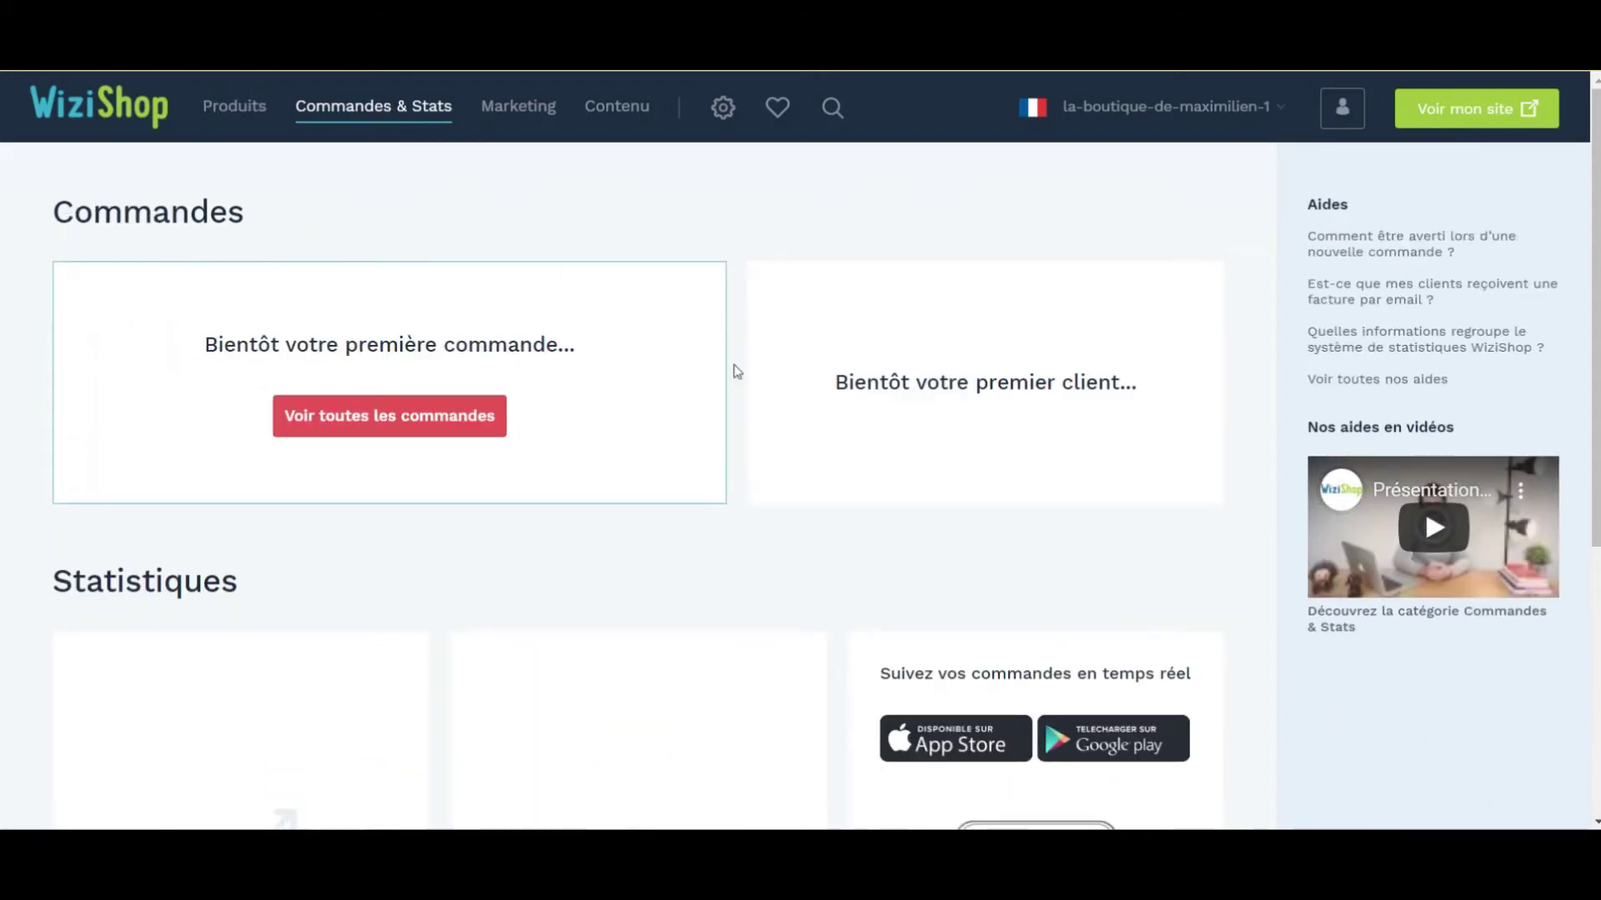
{"action": "left_click_drag", "start_coordinate": [203, 344], "coordinate": [833, 386]}
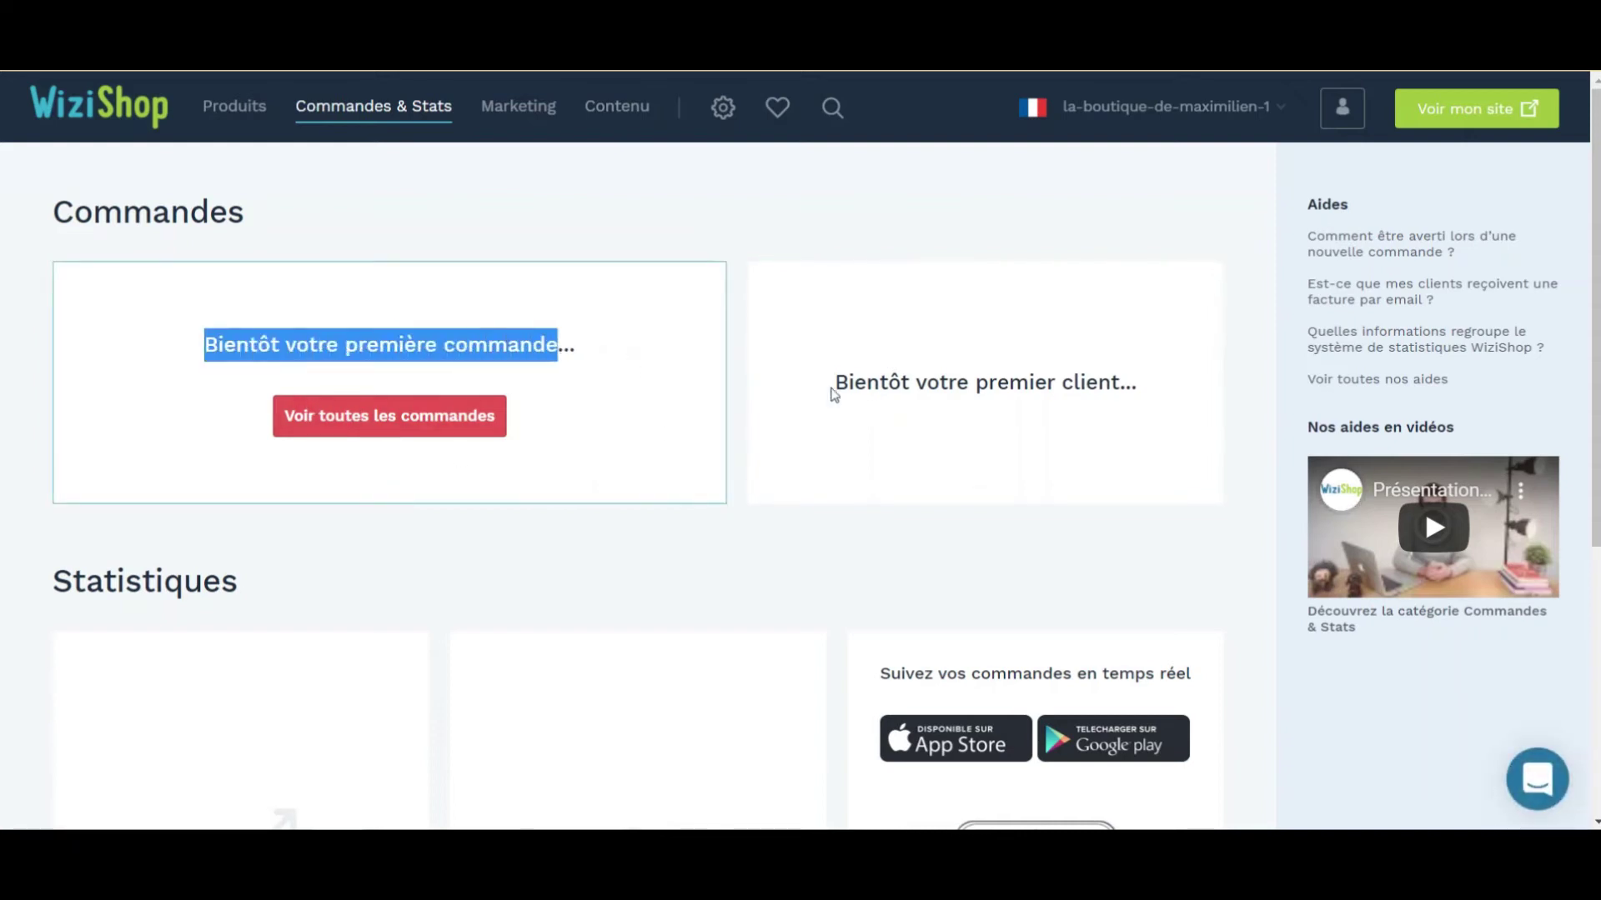
{"action": "scroll", "coordinate": [317, 661], "scroll_direction": "down", "scroll_amount": 5}
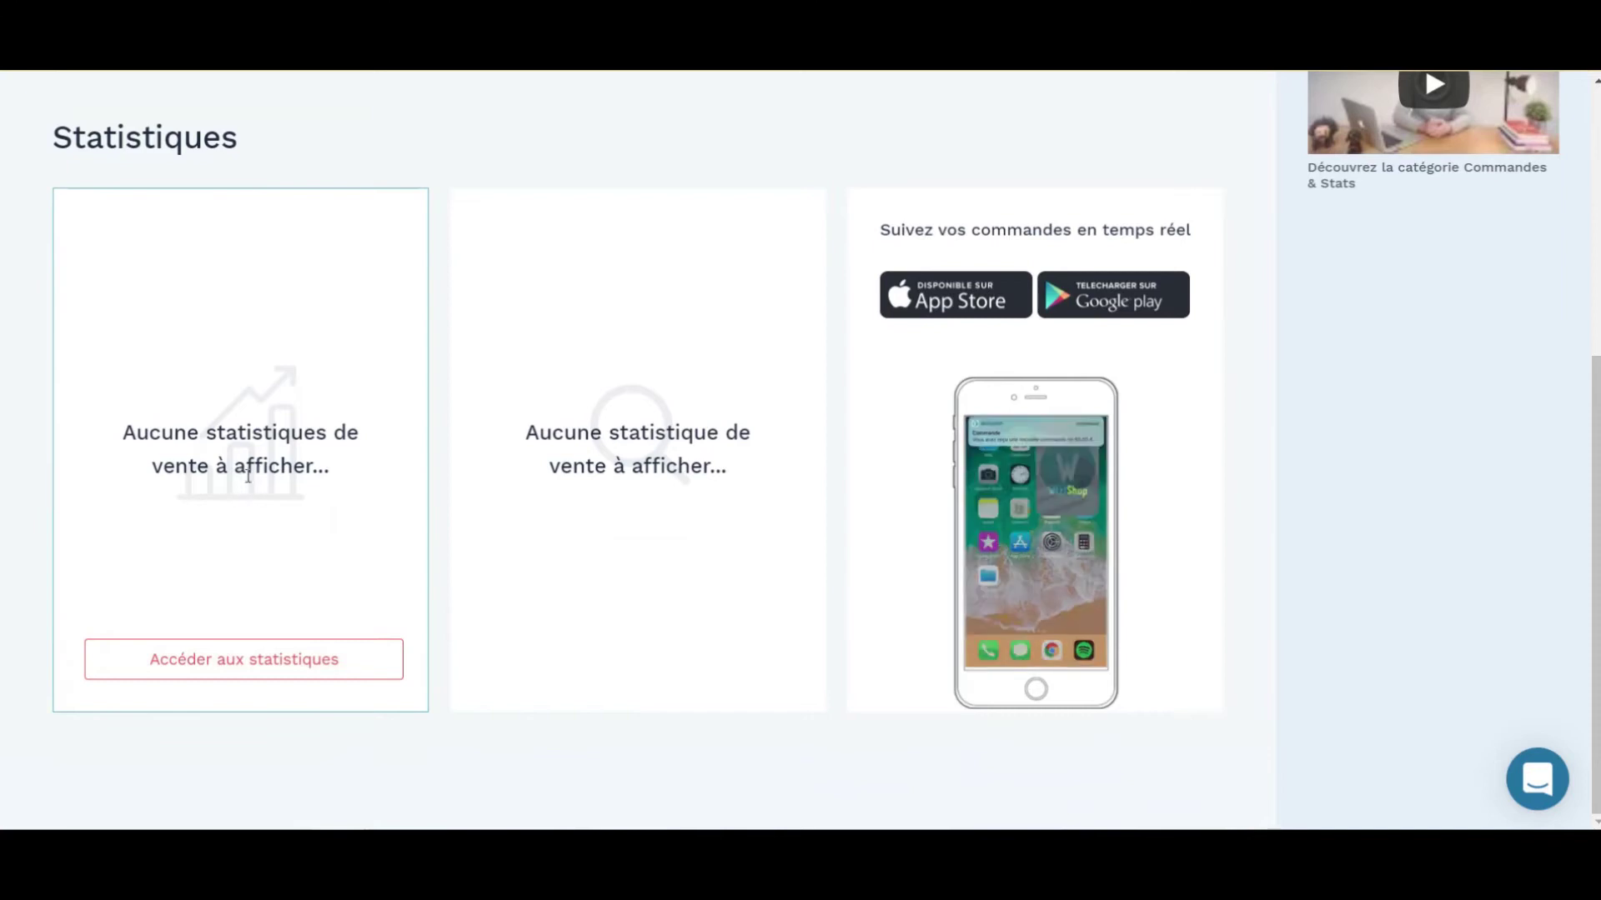
{"action": "left_click", "coordinate": [249, 660]}
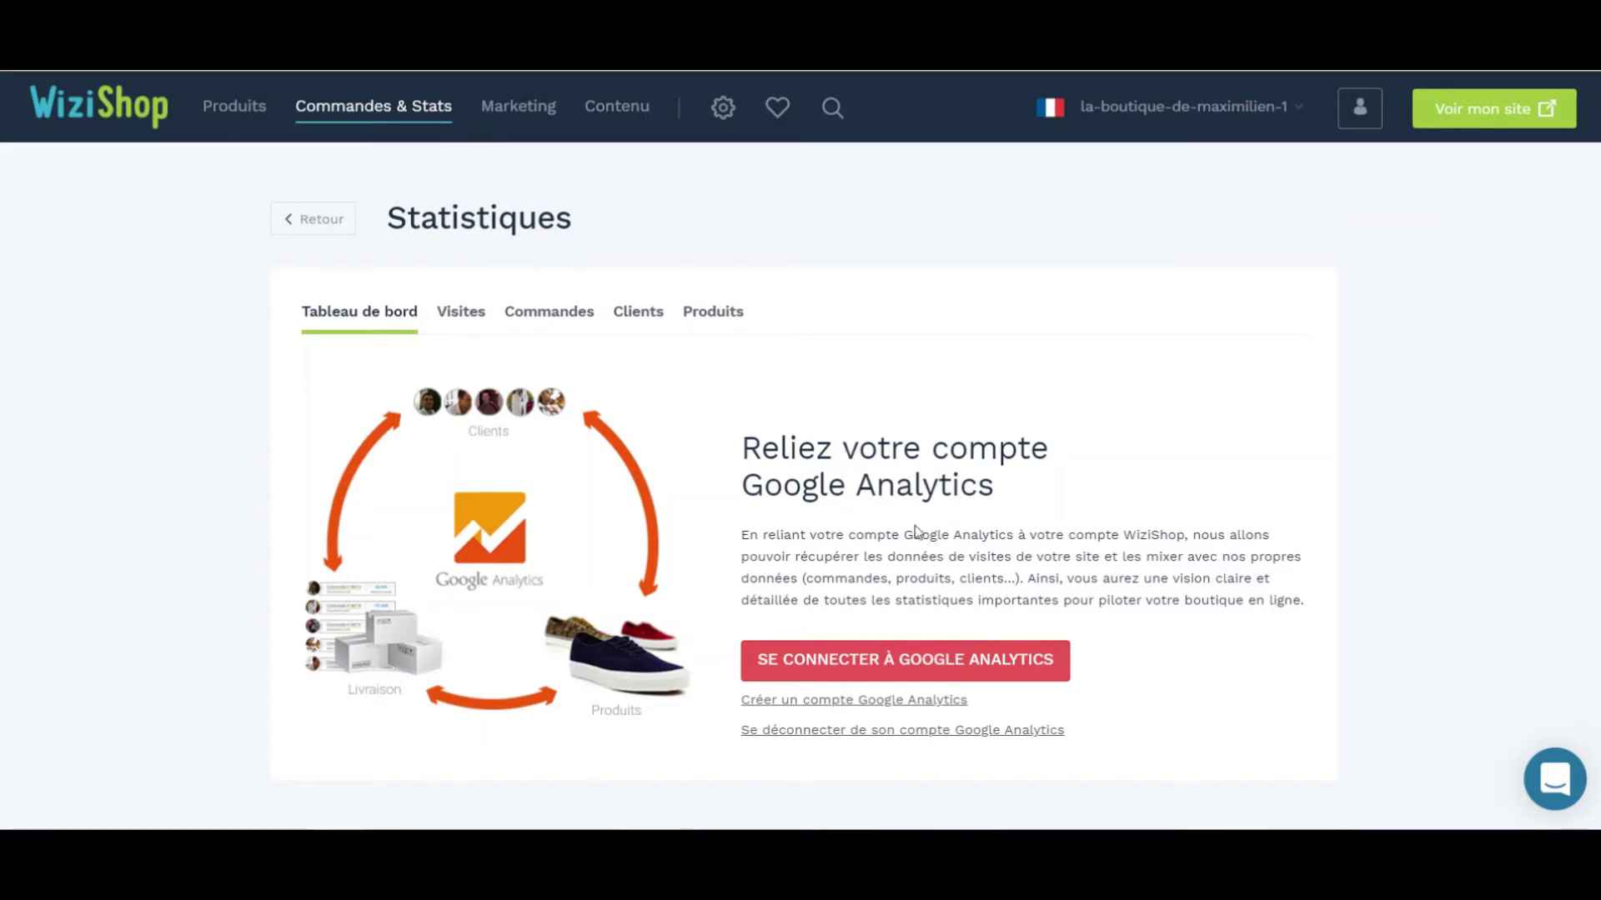
- Open the Marketing section and look over its Avantages and Communication tools
{"action": "left_click", "coordinate": [527, 114]}
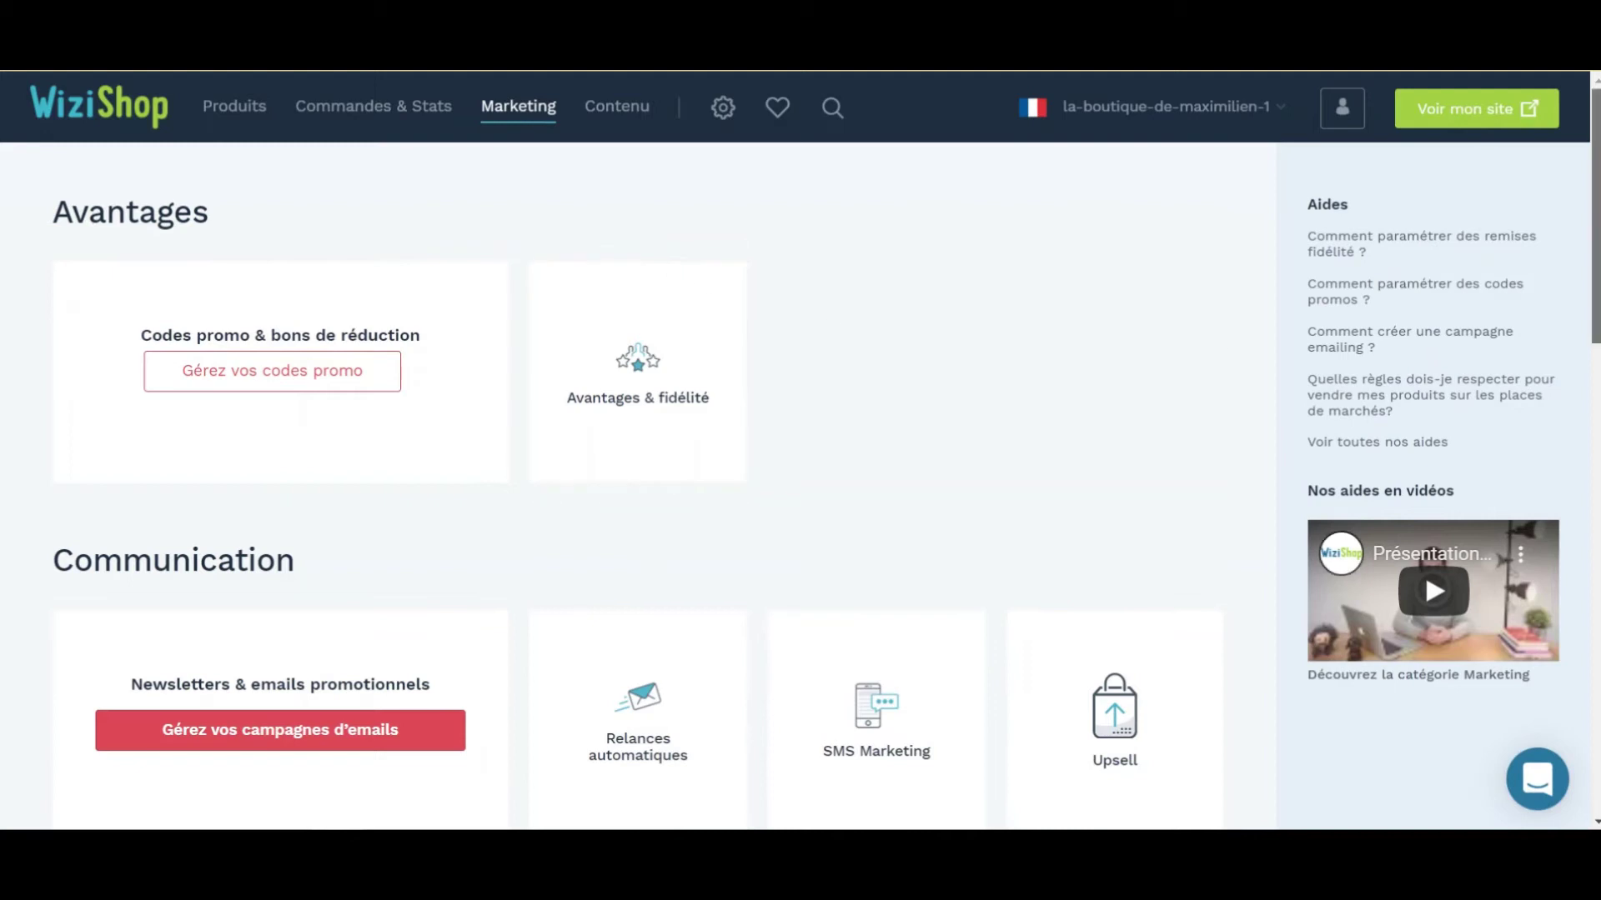
{"action": "scroll", "coordinate": [657, 272], "scroll_direction": "down", "scroll_amount": 3}
{"action": "scroll", "coordinate": [657, 273], "scroll_direction": "up", "scroll_amount": 3}
{"action": "scroll", "coordinate": [800, 450], "scroll_direction": "down", "scroll_amount": 3}
{"action": "scroll", "coordinate": [801, 451], "scroll_direction": "down", "scroll_amount": 2}
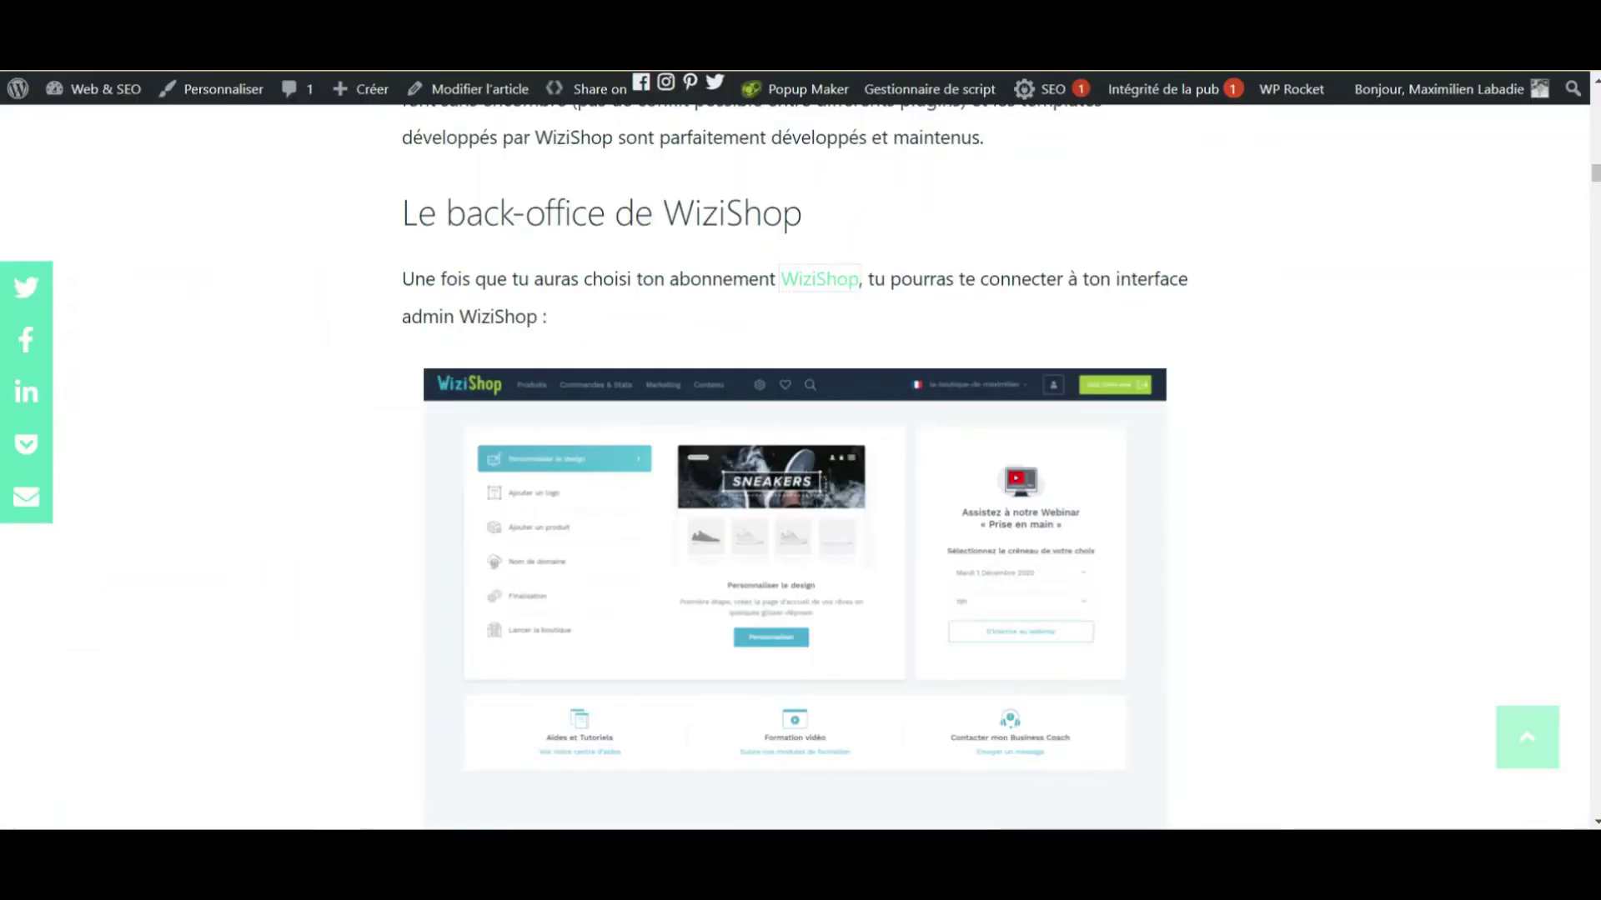
- Switch to the blog article on WiziShop and search it for "sms" to reach the email and SMS marketing passage
{"action": "scroll", "coordinate": [795, 467], "scroll_direction": "down", "scroll_amount": 5}
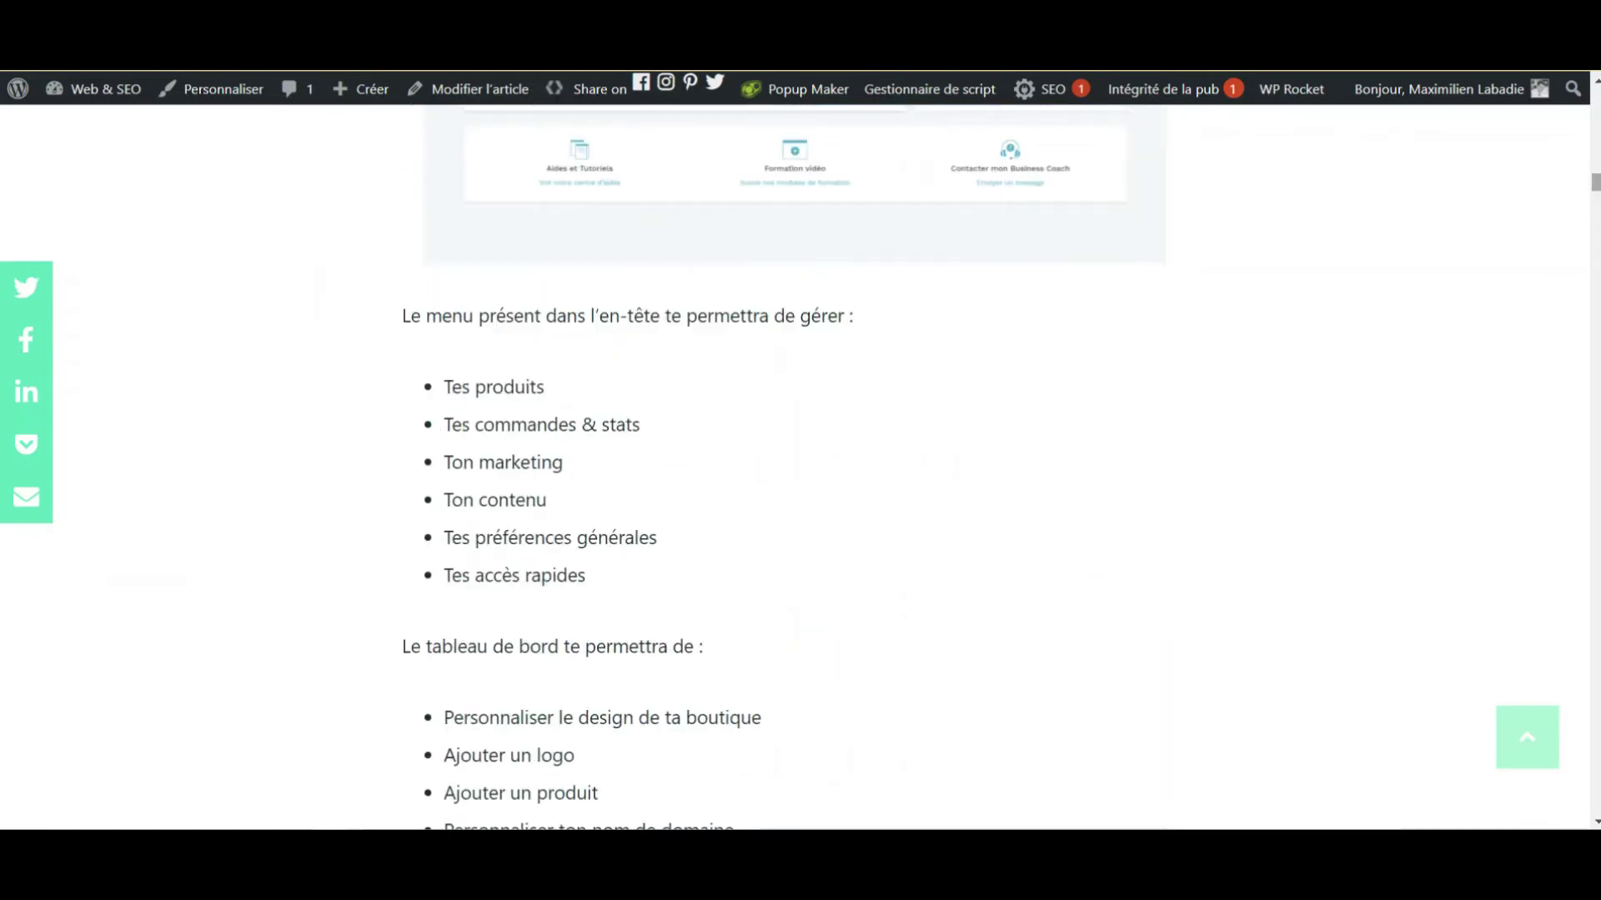
{"action": "key", "text": "ctrl+f"}
{"action": "type", "text": "sms"}
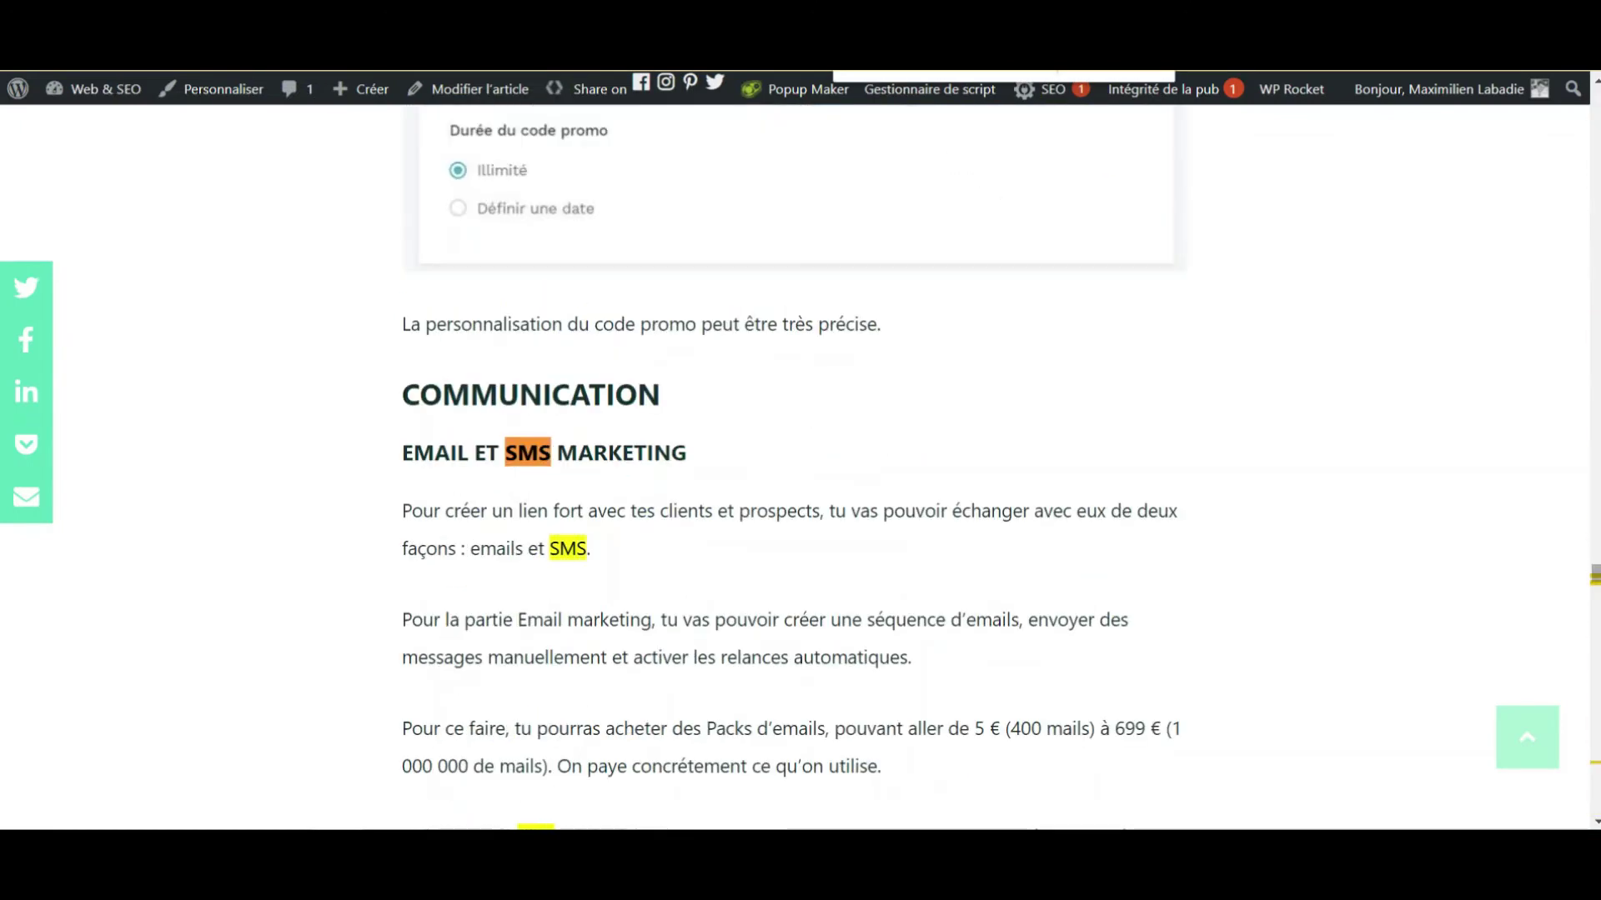
{"action": "scroll", "coordinate": [1265, 321], "scroll_direction": "down", "scroll_amount": 2}
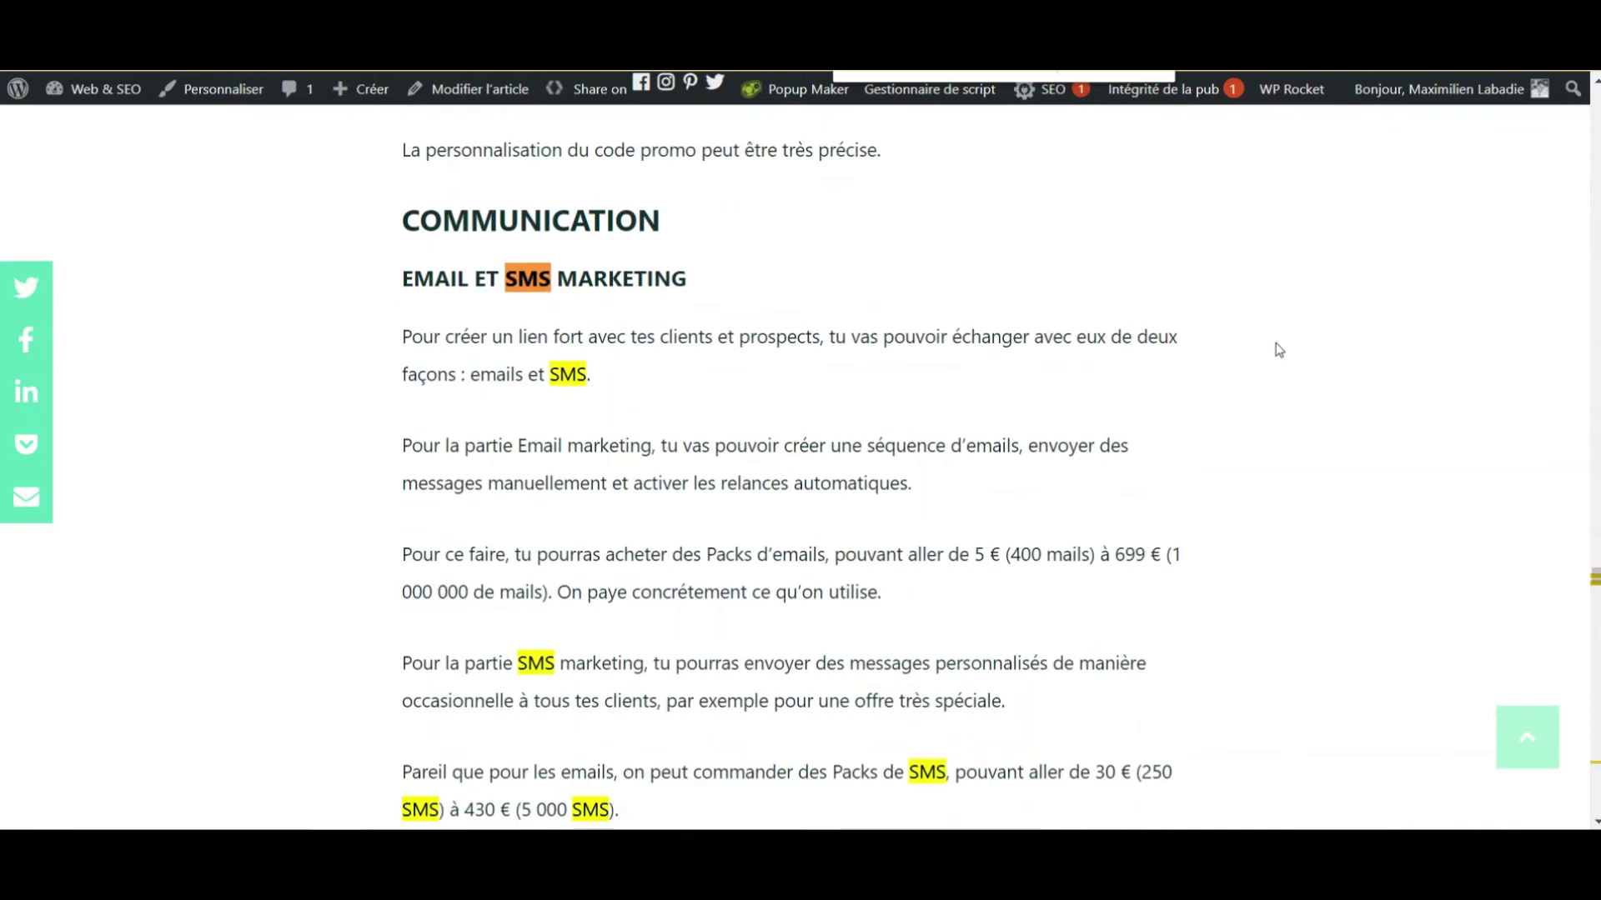
- Highlight the email pack prices and quantities in the article's email marketing paragraph
{"action": "left_click_drag", "start_coordinate": [975, 555], "coordinate": [1005, 555]}
{"action": "left_click", "coordinate": [1103, 553]}
{"action": "left_click_drag", "start_coordinate": [1115, 555], "coordinate": [1166, 555]}
{"action": "left_click", "coordinate": [1166, 555]}
{"action": "left_click_drag", "start_coordinate": [442, 595], "coordinate": [404, 150]}
{"action": "left_click_drag", "start_coordinate": [548, 594], "coordinate": [464, 594]}
{"action": "left_click", "coordinate": [1076, 552]}
- Highlight the SMS pack prices and quantities in the article's SMS marketing paragraph
{"action": "scroll", "coordinate": [1059, 542], "scroll_direction": "down", "scroll_amount": 5}
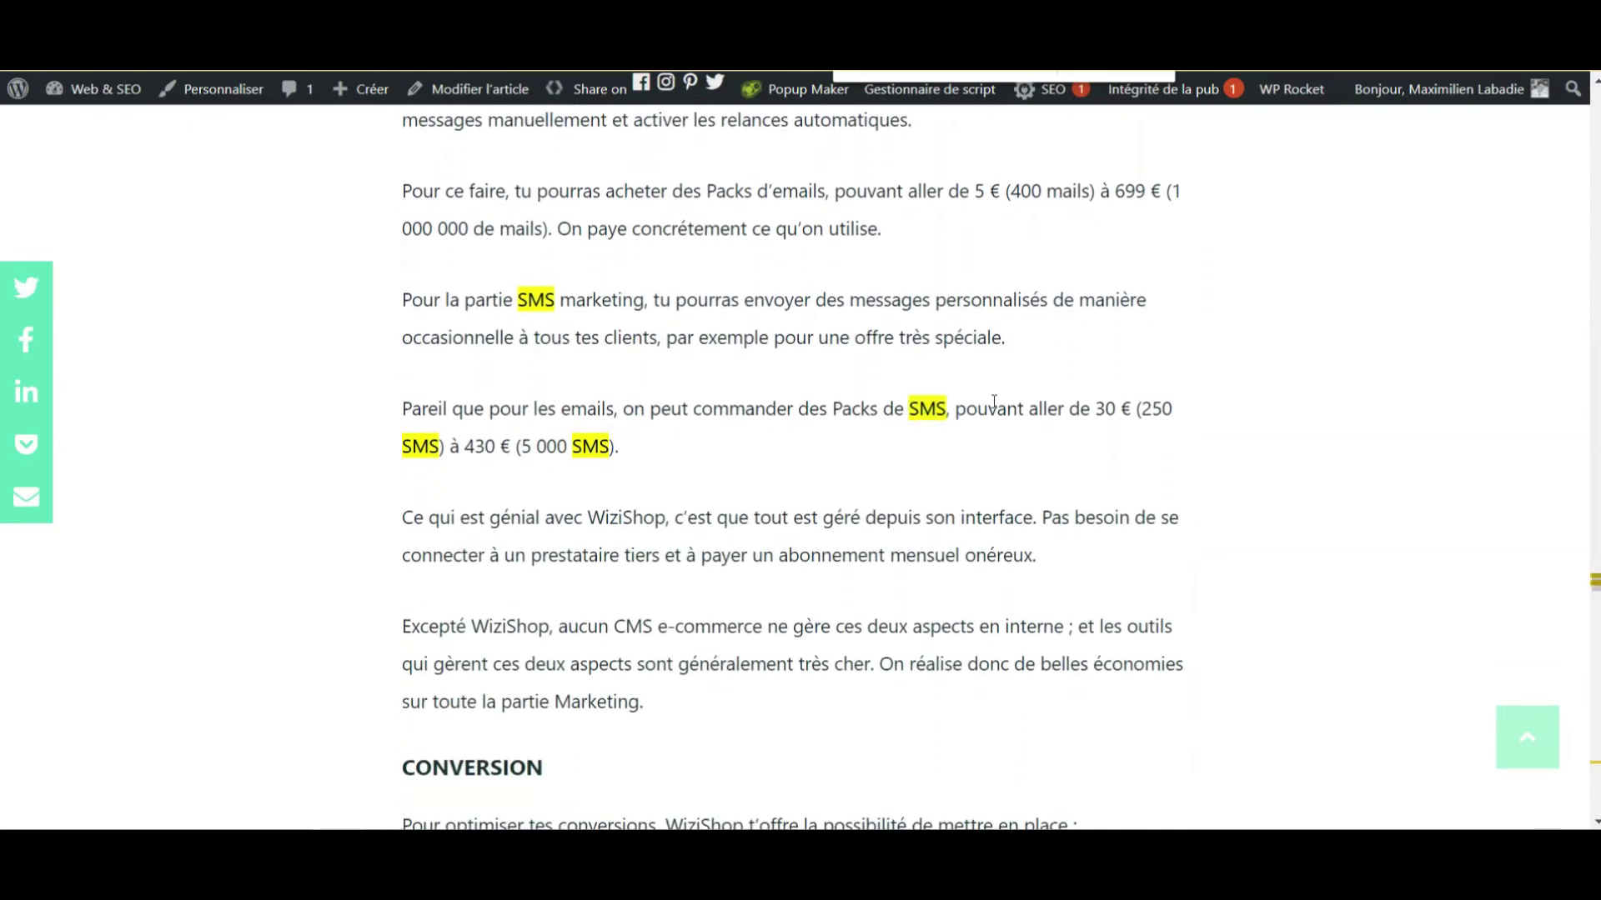
{"action": "left_click_drag", "start_coordinate": [1088, 411], "coordinate": [1148, 408]}
{"action": "left_click", "coordinate": [1146, 409]}
{"action": "left_click_drag", "start_coordinate": [538, 444], "coordinate": [634, 450]}
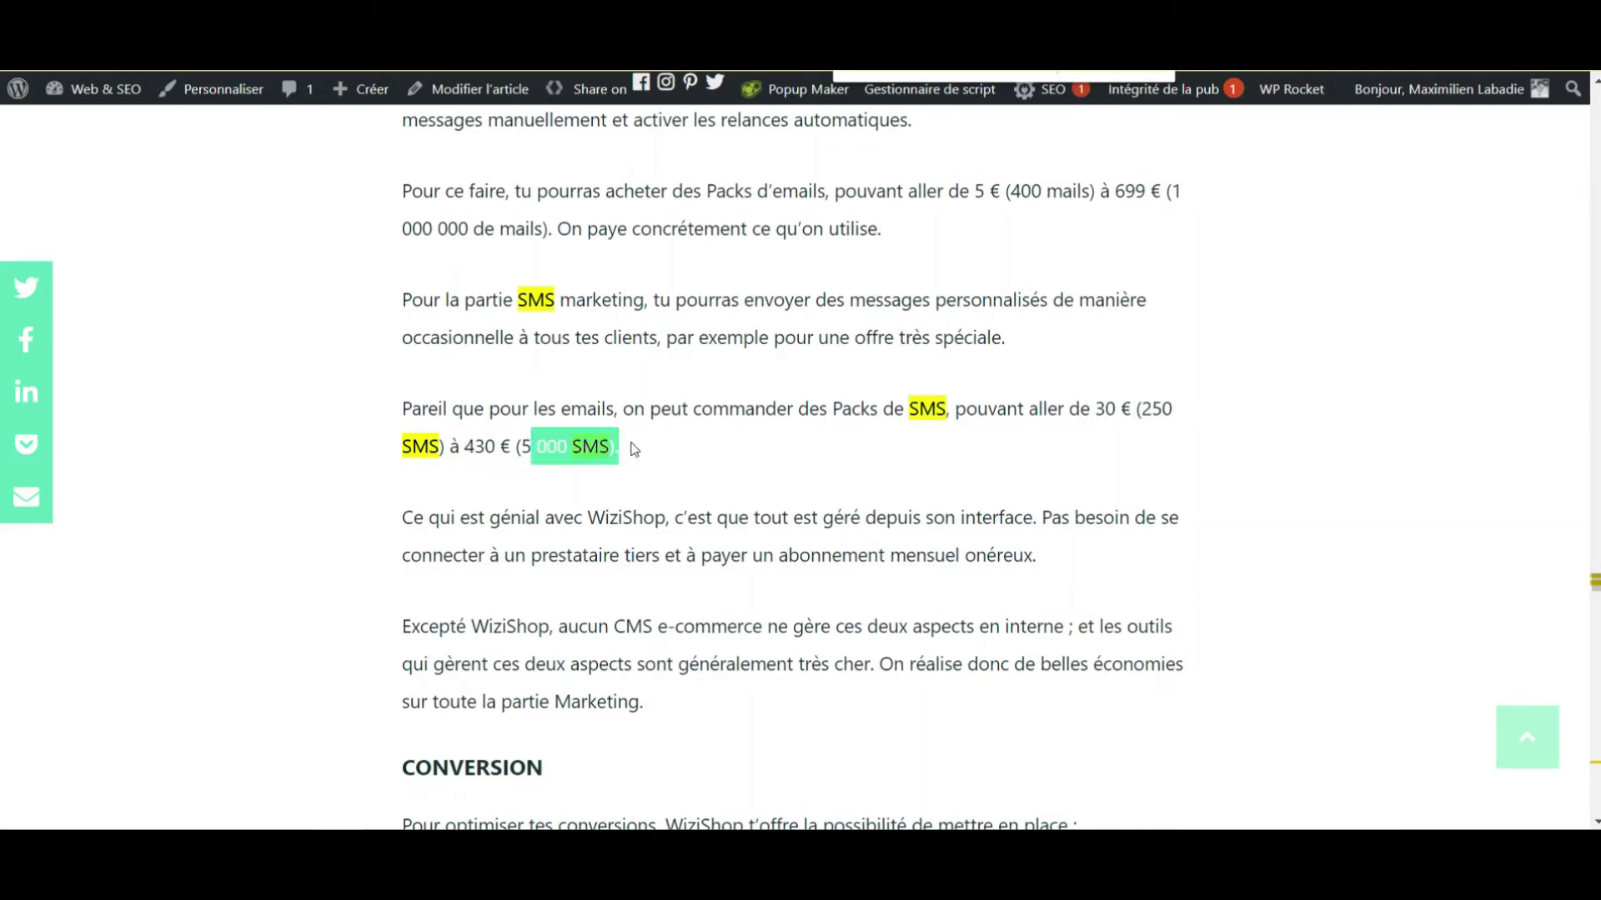
{"action": "left_click", "coordinate": [473, 446]}
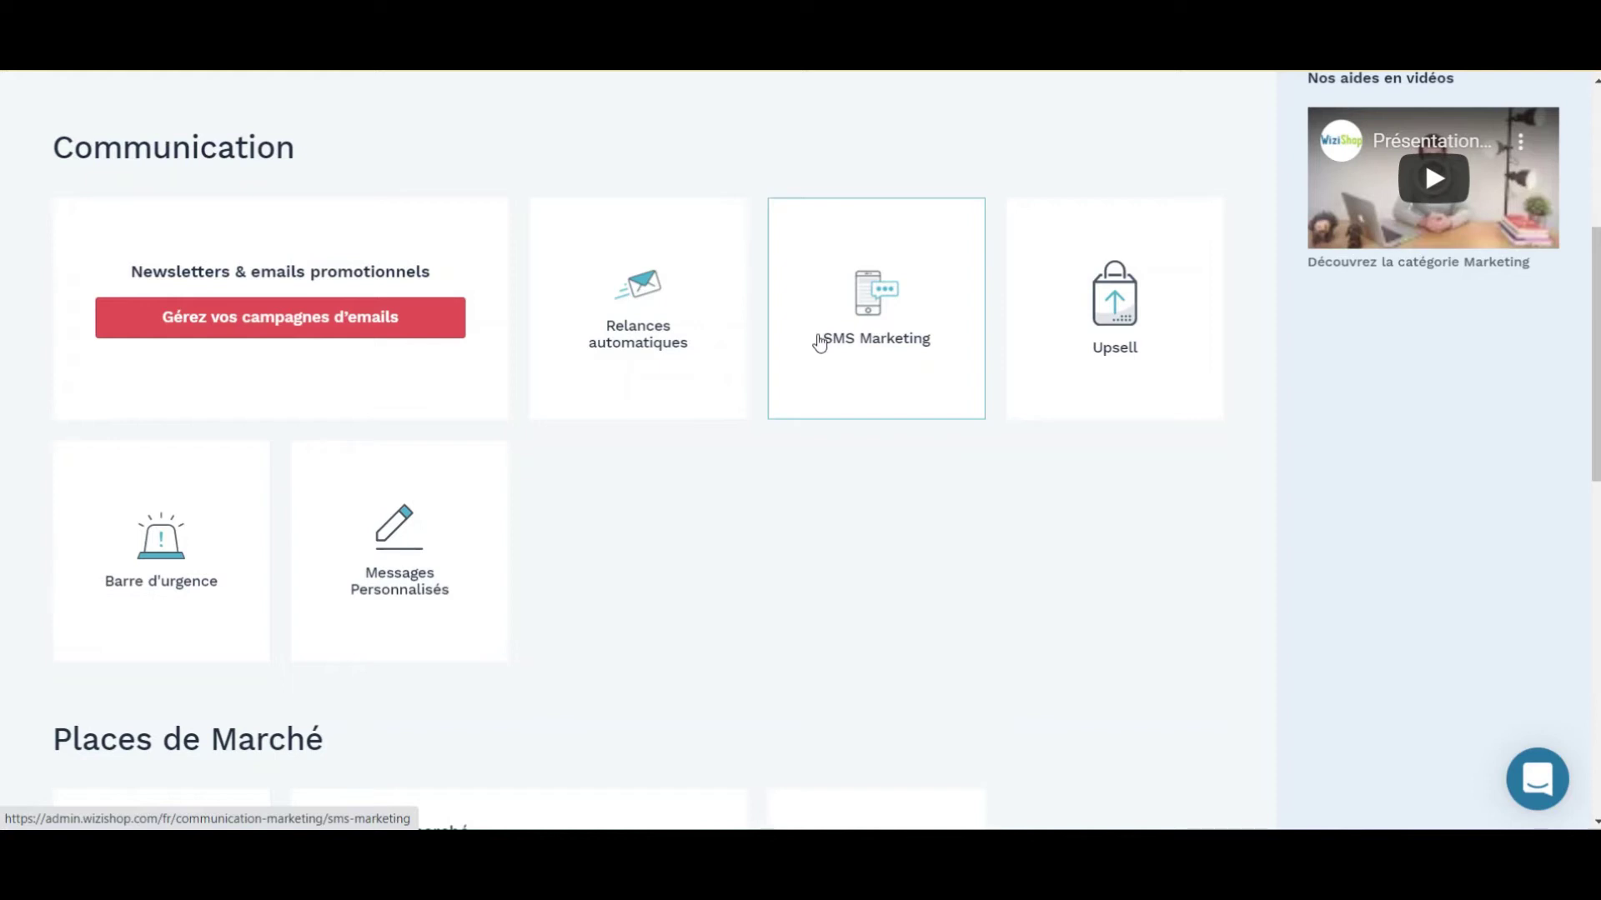
- Open WiziShop's Upsell tool and study its funnel diagram from the cart through offers A, B and C to payment
{"action": "left_click", "coordinate": [1085, 324]}
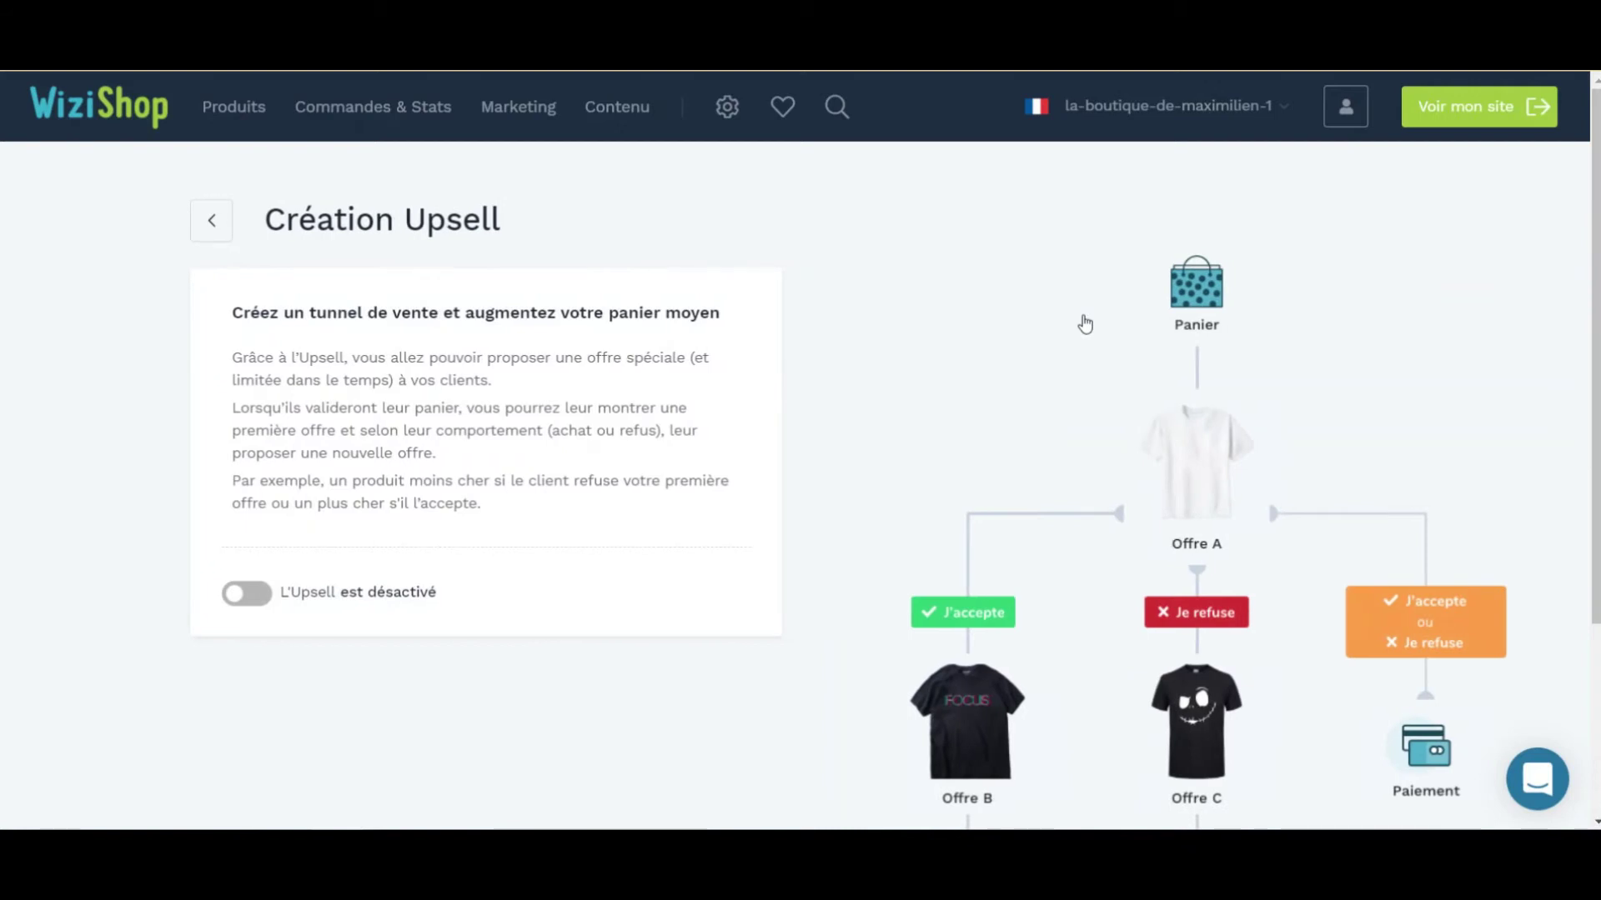
{"action": "scroll", "coordinate": [1461, 378], "scroll_direction": "down", "scroll_amount": 2}
{"action": "left_click_drag", "start_coordinate": [1595, 321], "coordinate": [1596, 317]}
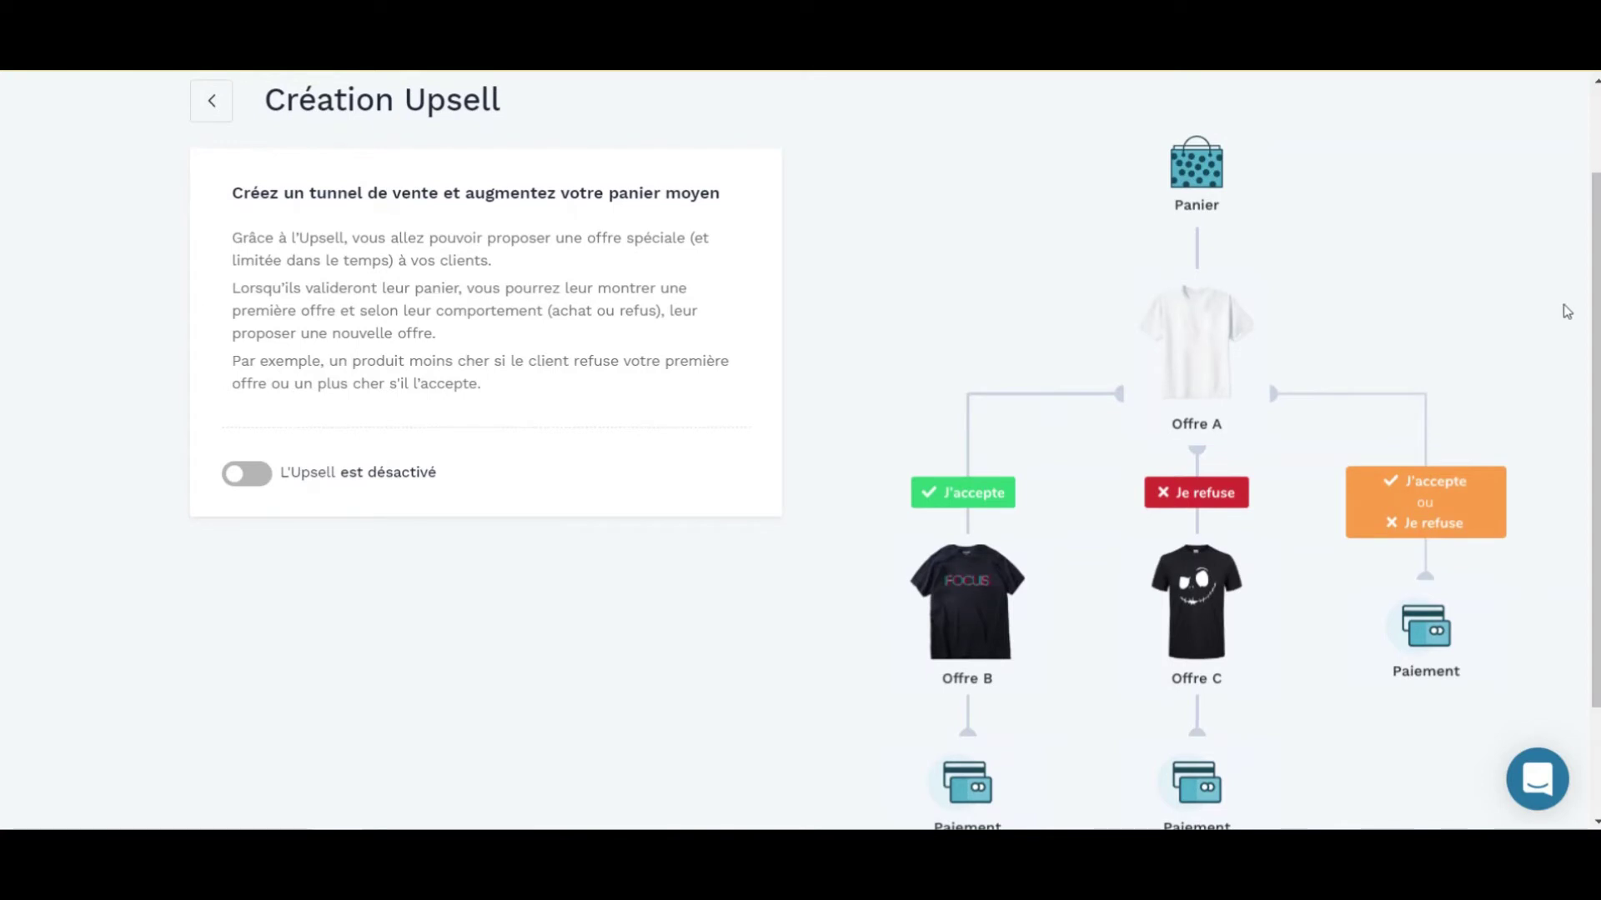
{"action": "left_click_drag", "start_coordinate": [1596, 317], "coordinate": [1596, 382]}
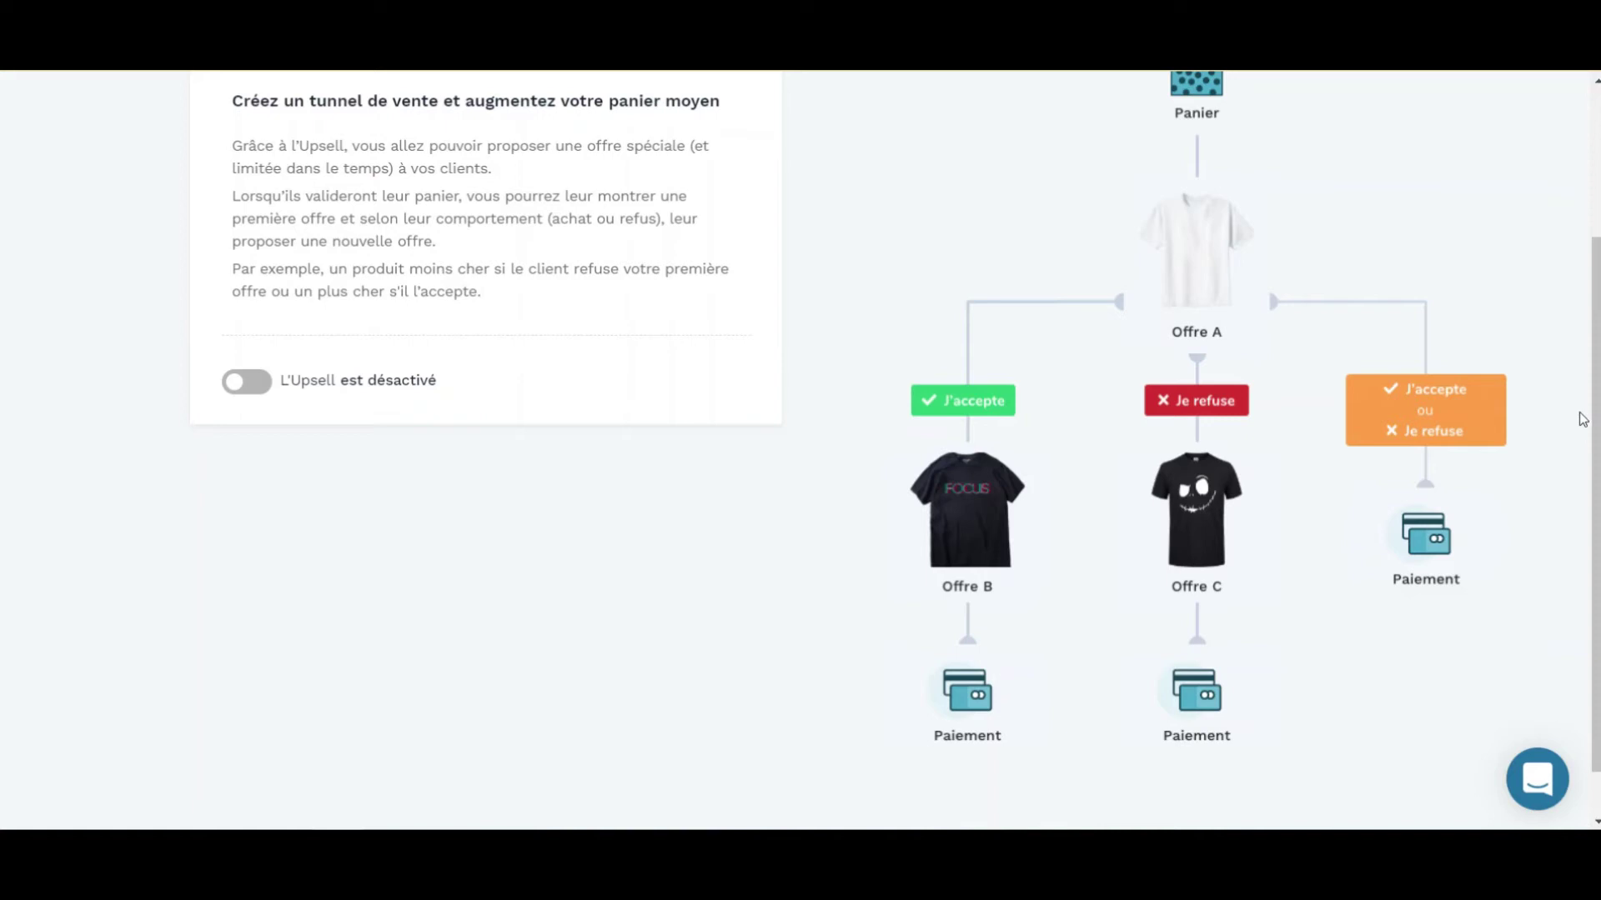
{"action": "scroll", "coordinate": [1582, 419], "scroll_direction": "up", "scroll_amount": 3}
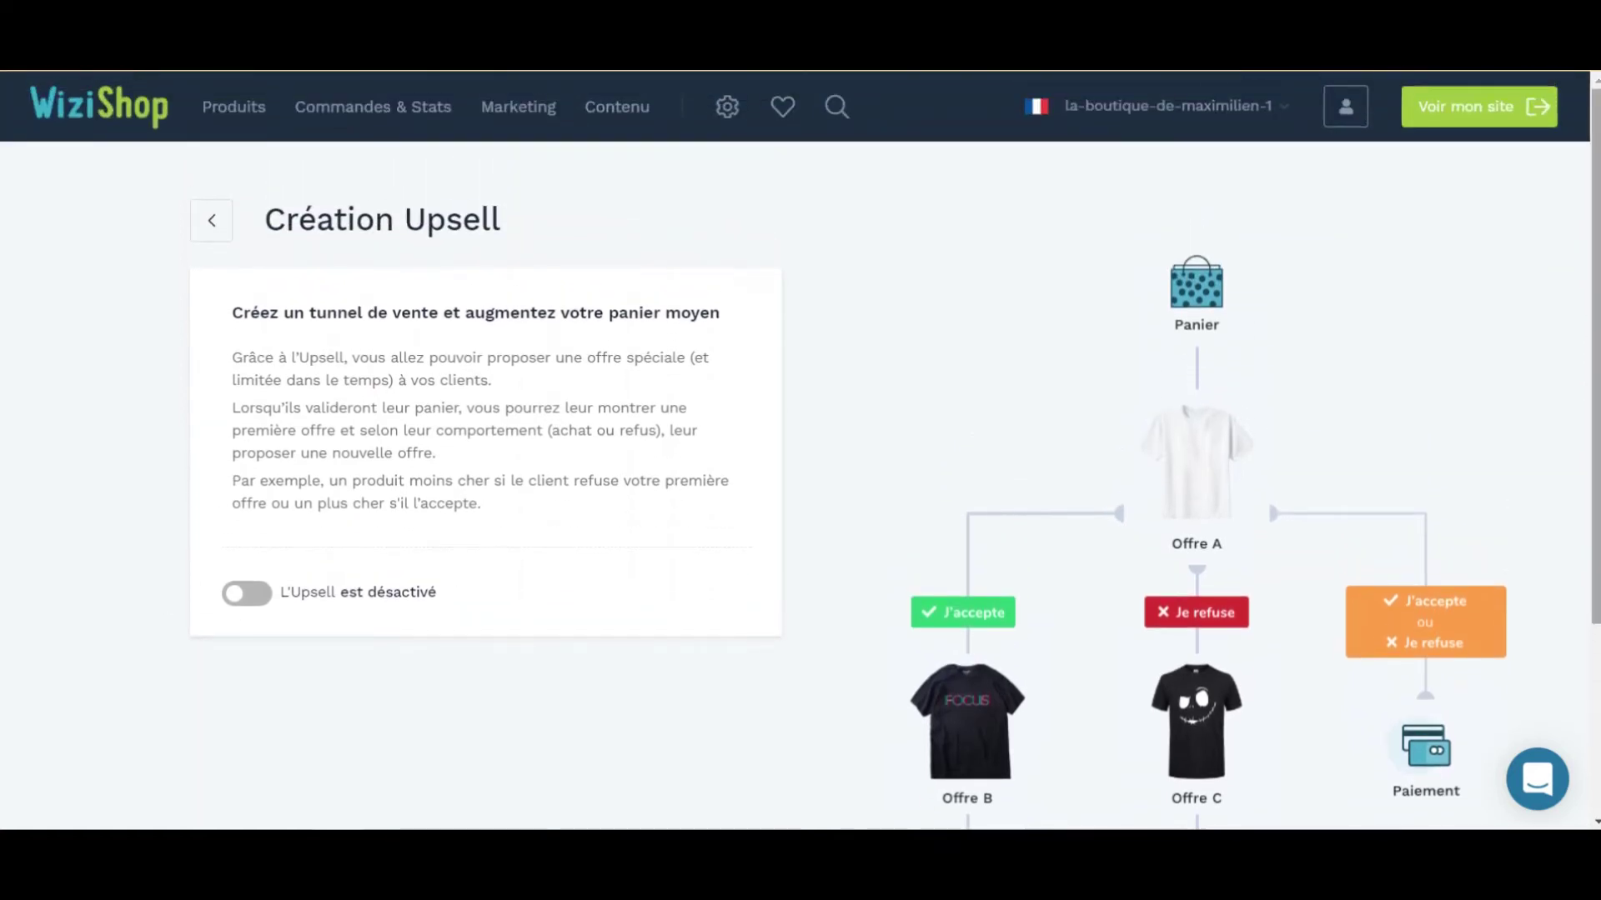
{"action": "scroll", "coordinate": [800, 450], "scroll_direction": "down", "scroll_amount": 1}
{"action": "scroll", "coordinate": [971, 345], "scroll_direction": "down", "scroll_amount": 3}
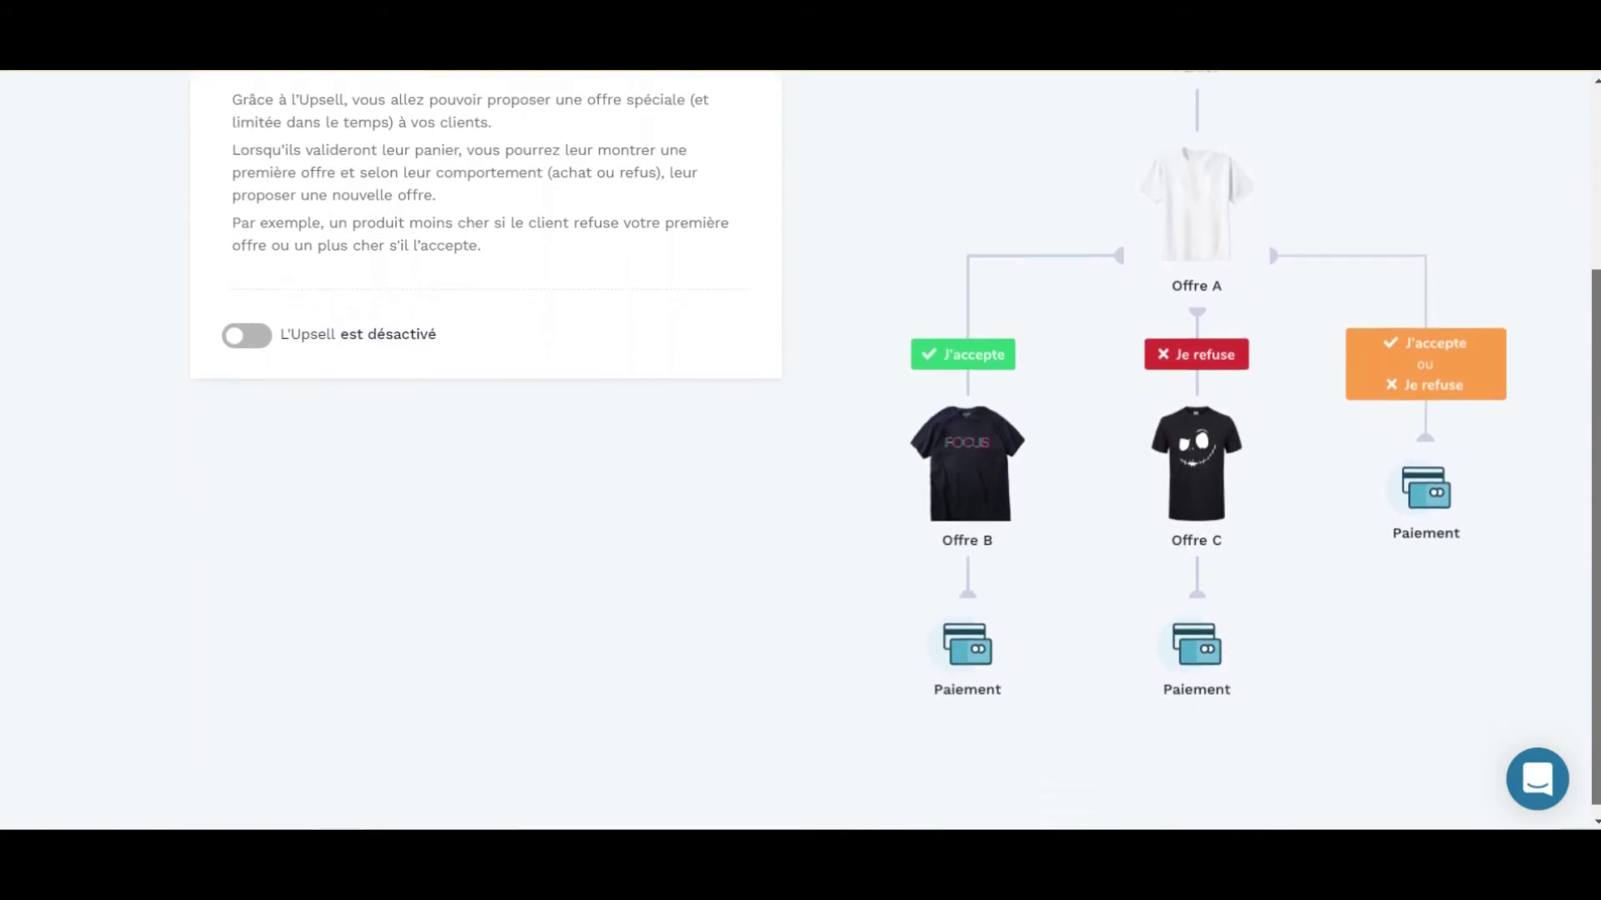
{"action": "scroll", "coordinate": [971, 344], "scroll_direction": "up", "scroll_amount": 3}
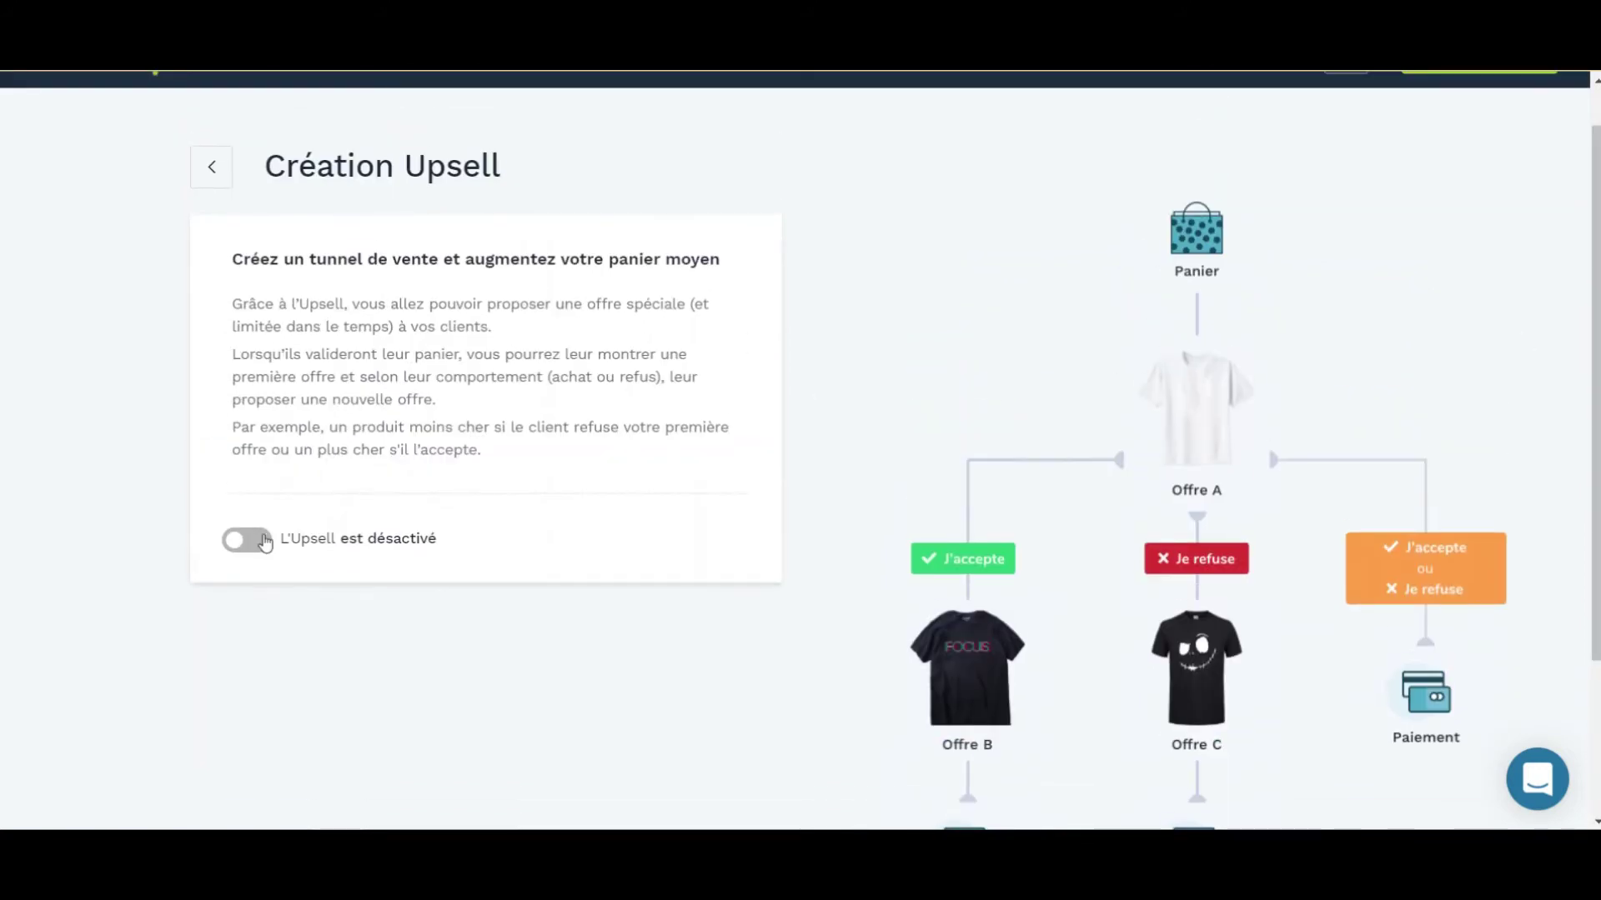
- Activate the Upsell, check the product search for Offre A, and return to the Marketing page
{"action": "left_click", "coordinate": [265, 543]}
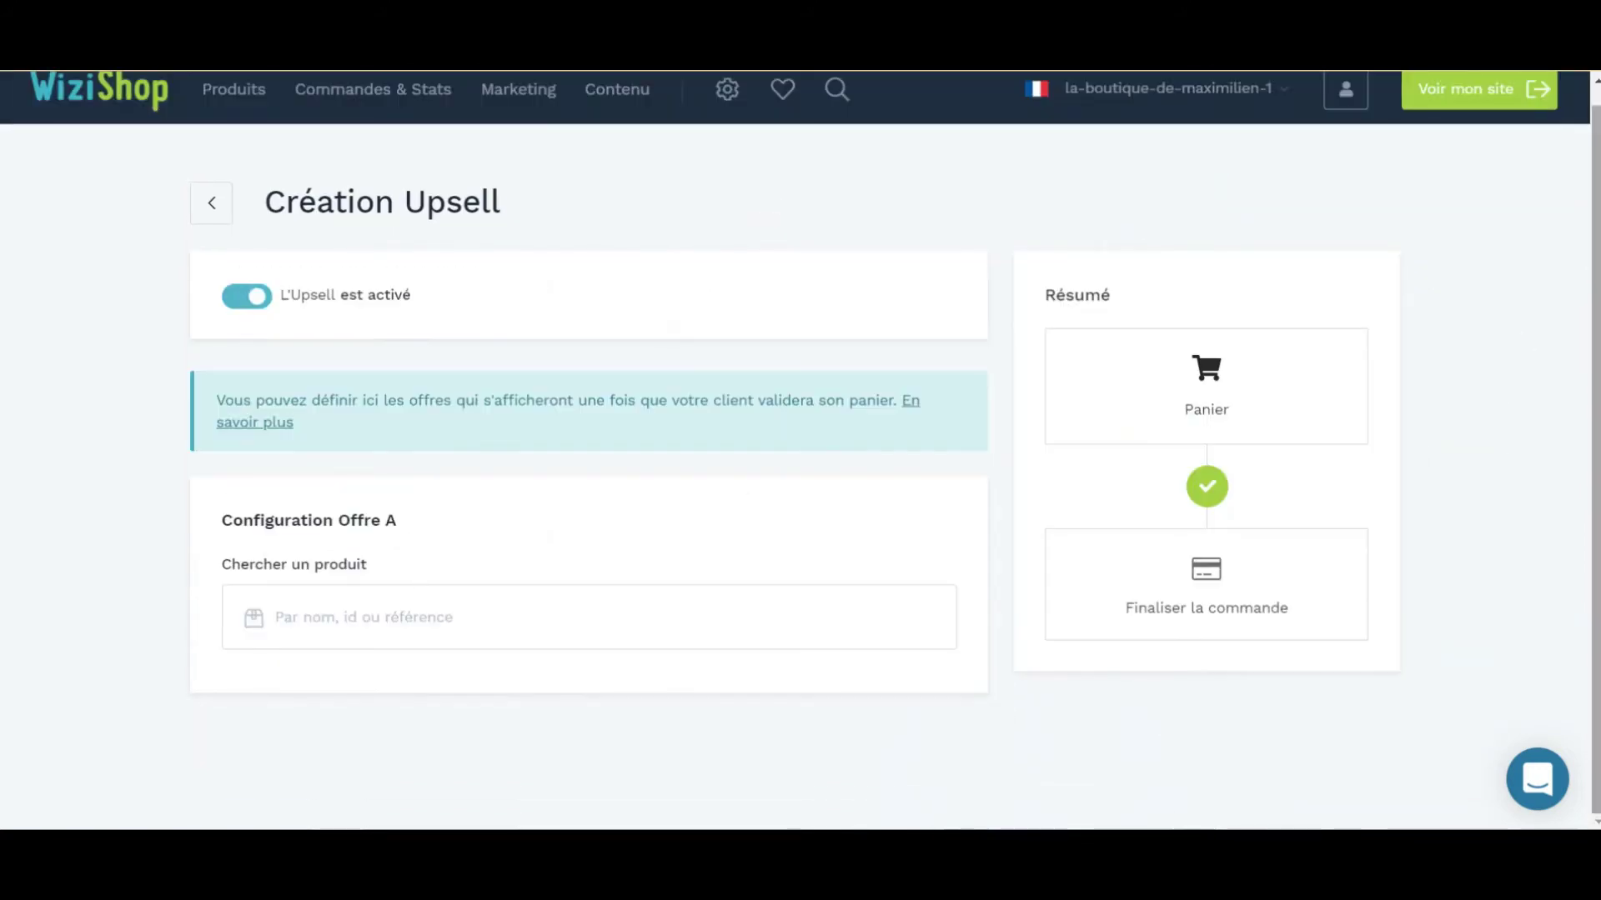
{"action": "left_click", "coordinate": [468, 603]}
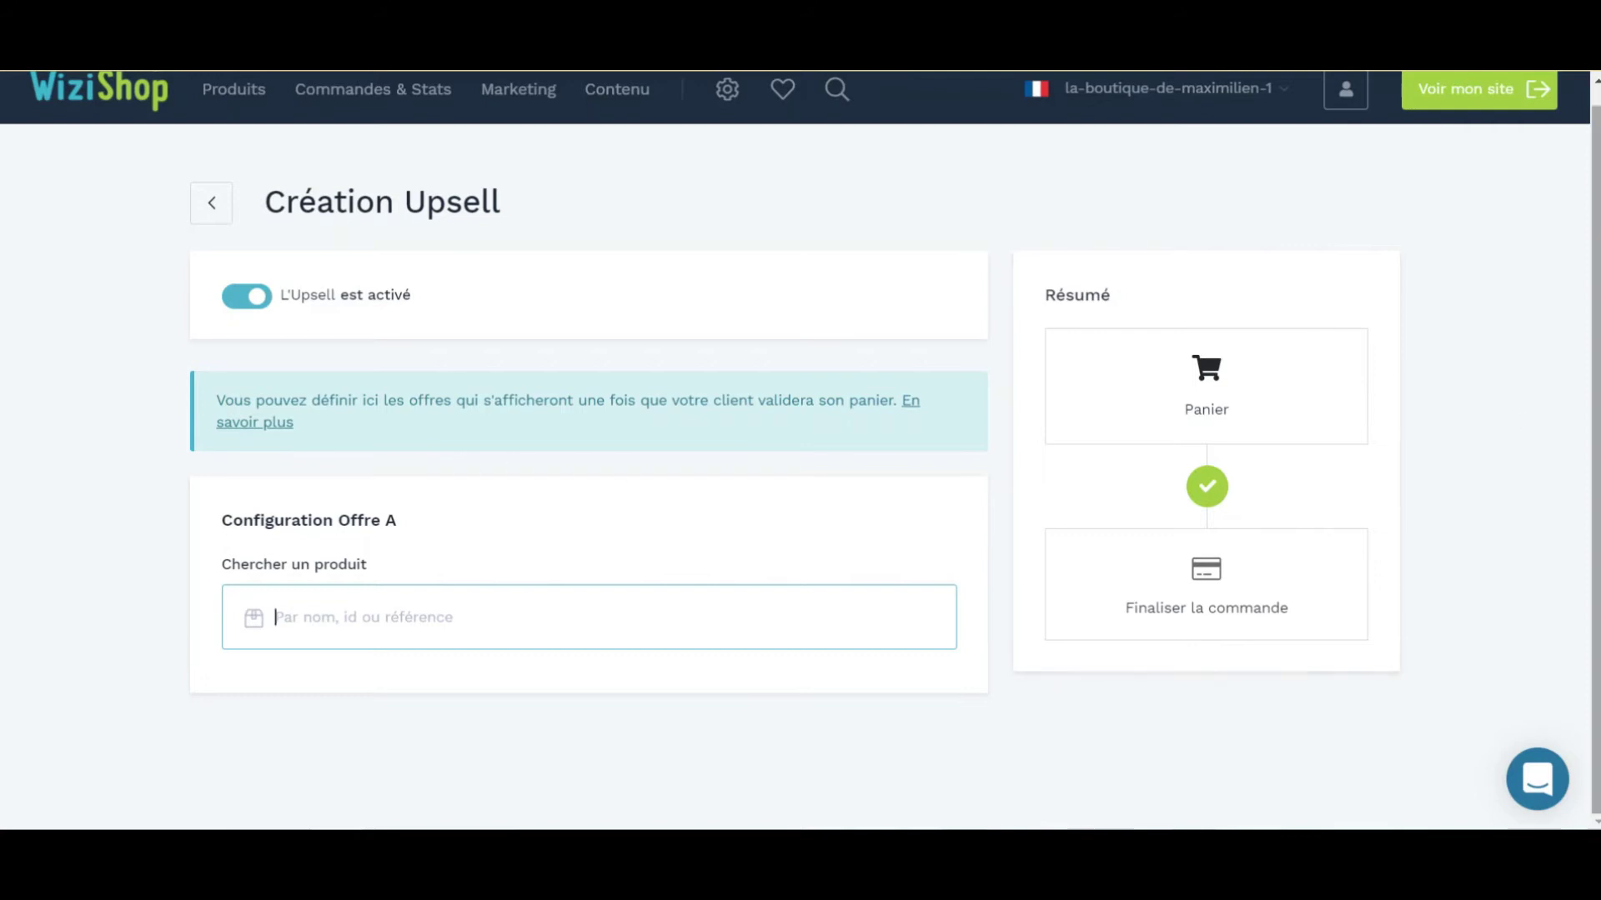
{"action": "scroll", "coordinate": [29, 308], "scroll_direction": "up", "scroll_amount": 1}
{"action": "left_click", "coordinate": [212, 221]}
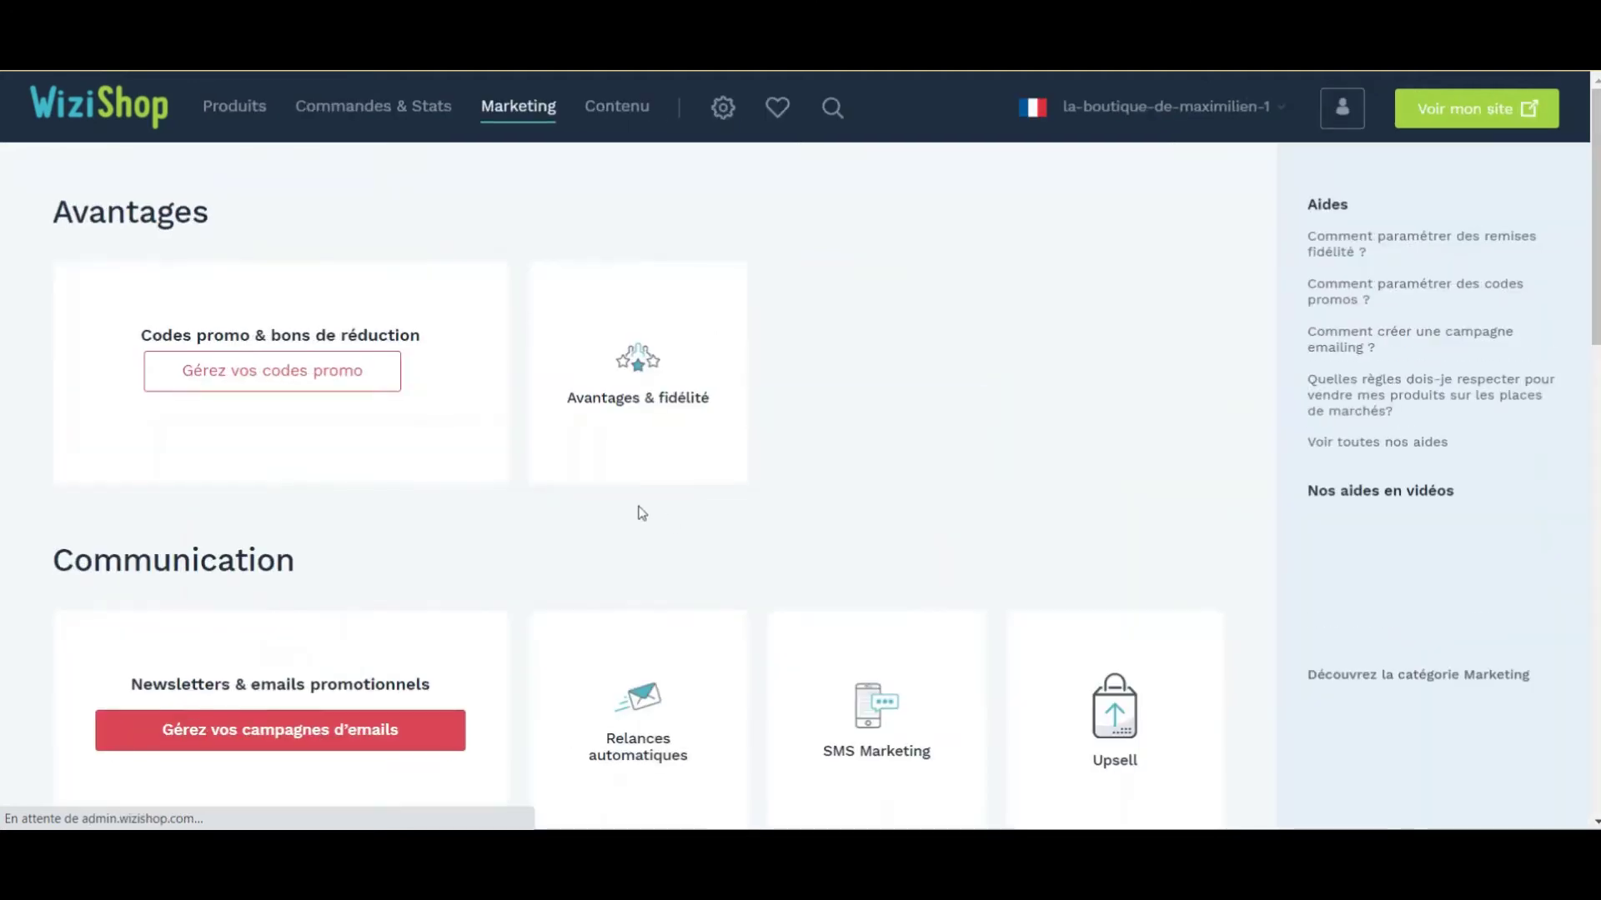
- Open Messages Personnalisés and highlight the countdown and free-delivery example messages in its banner
{"action": "scroll", "coordinate": [317, 510], "scroll_direction": "down", "scroll_amount": 5}
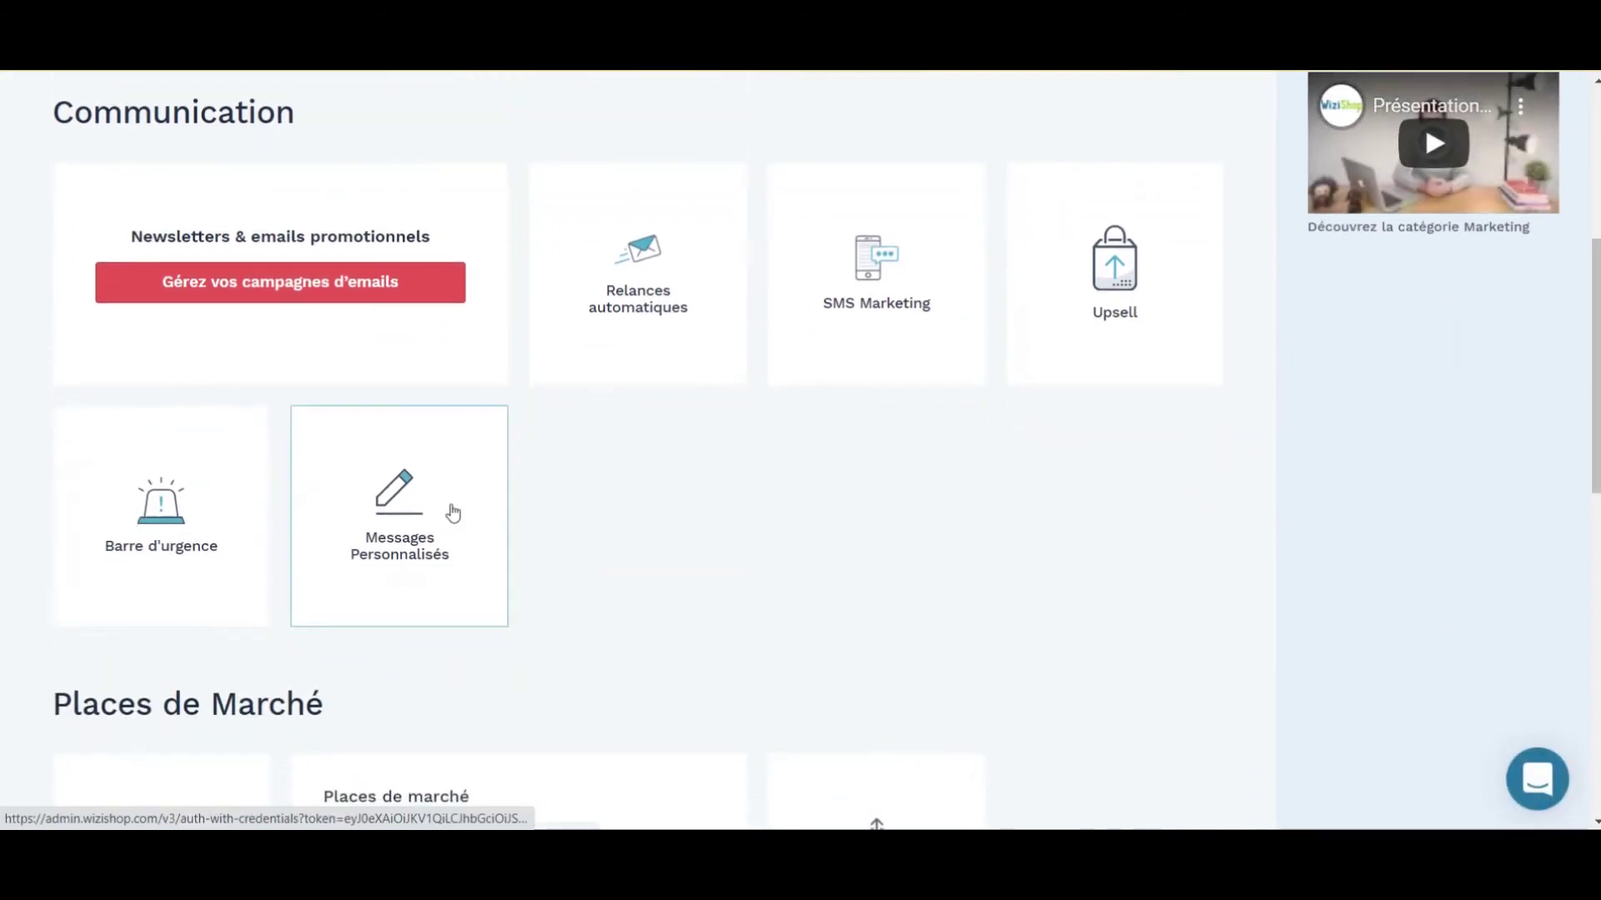
{"action": "left_click", "coordinate": [482, 503]}
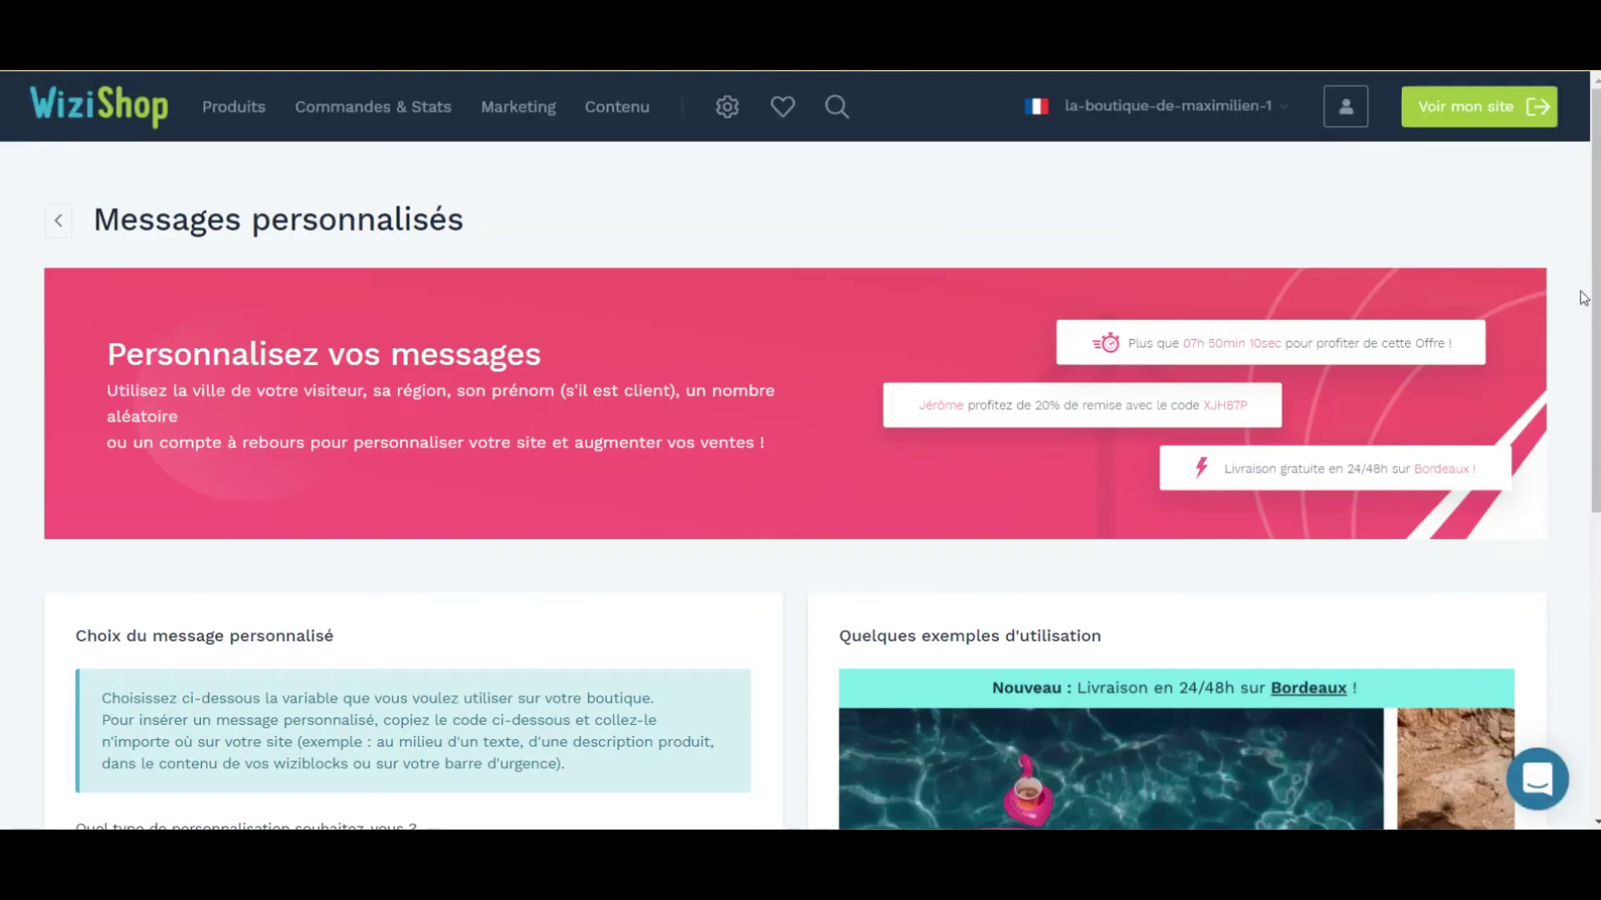
{"action": "scroll", "coordinate": [1584, 298], "scroll_direction": "down", "scroll_amount": 1}
{"action": "left_click_drag", "start_coordinate": [1123, 328], "coordinate": [1423, 317]}
{"action": "triple_click", "coordinate": [1452, 315]}
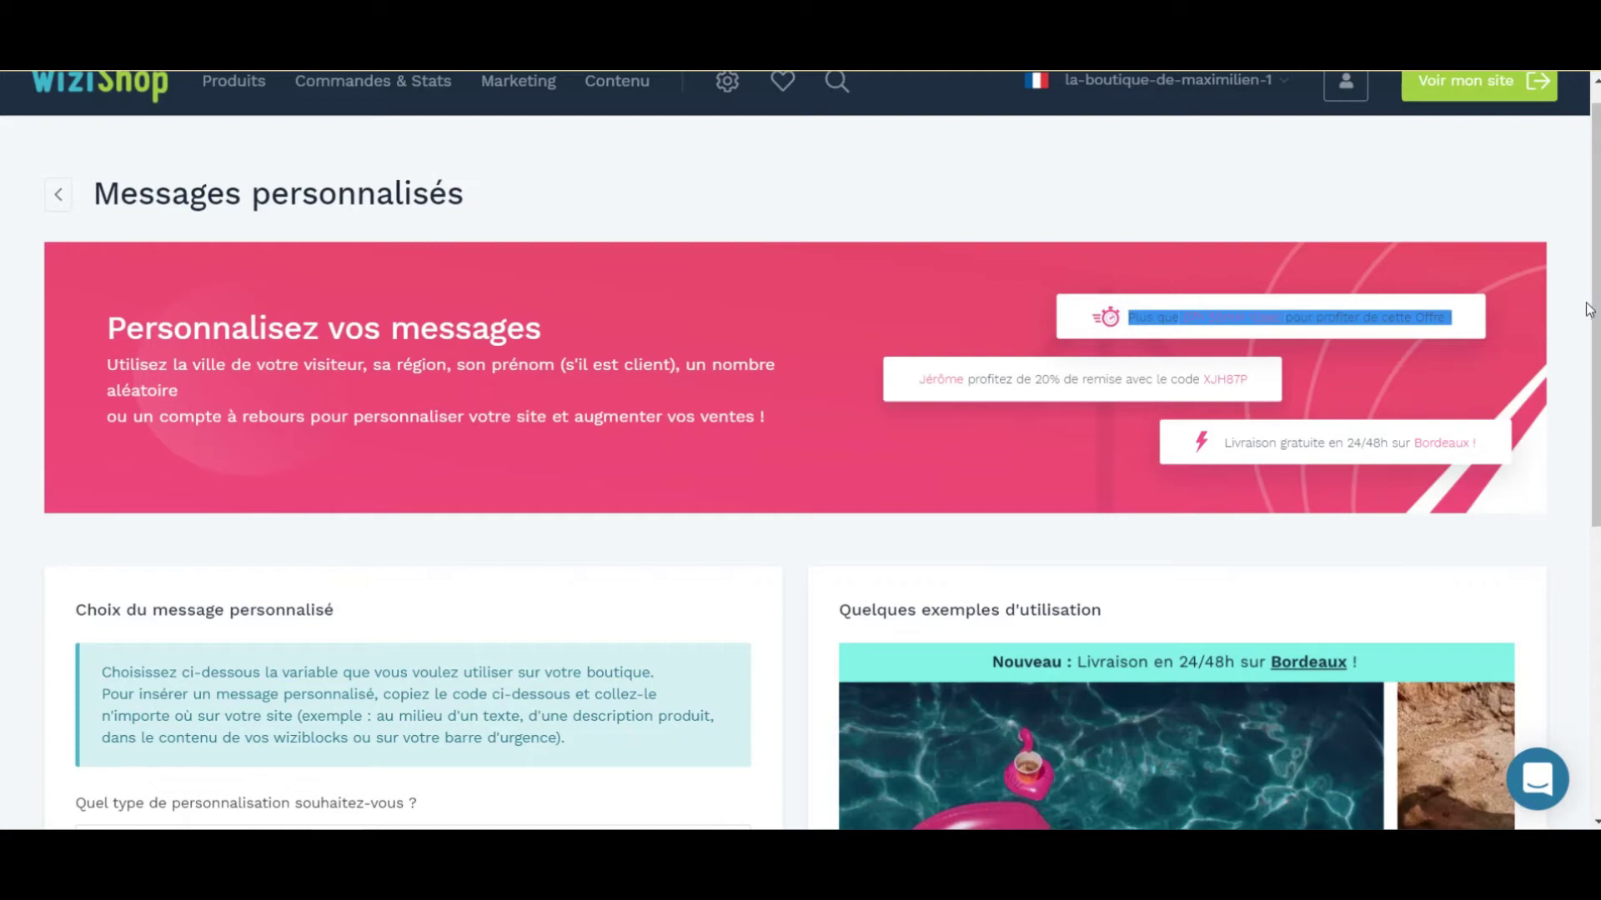
{"action": "left_click", "coordinate": [1482, 302]}
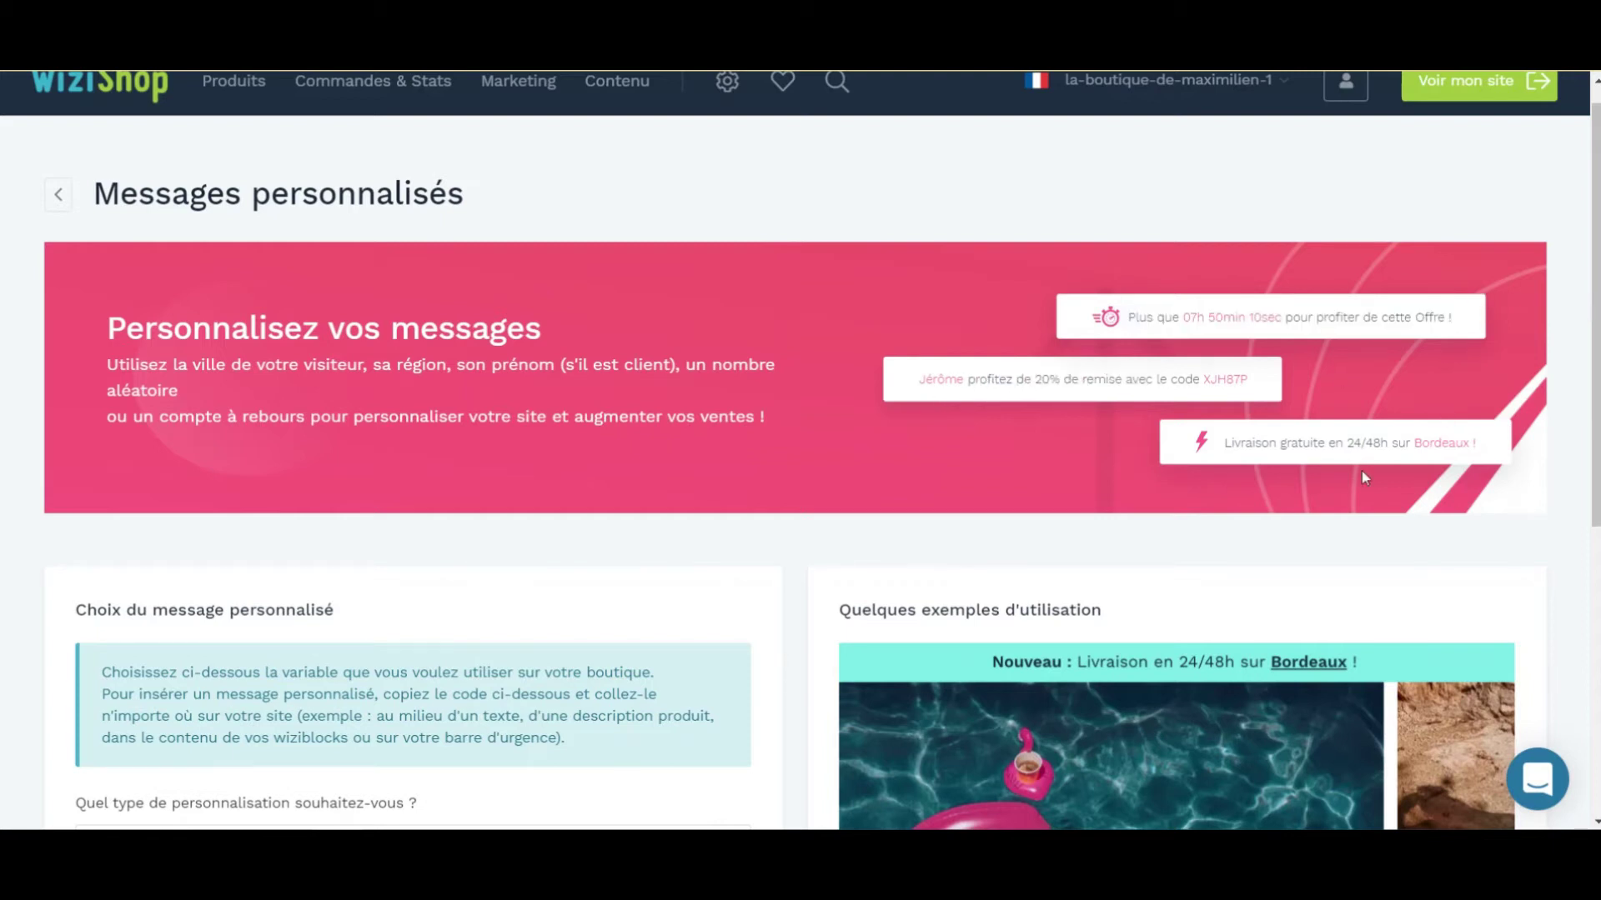
{"action": "left_click_drag", "start_coordinate": [1258, 445], "coordinate": [1358, 446]}
{"action": "left_click", "coordinate": [1489, 445]}
- Examine the available personalization types for the custom message, from visitor location and timers to customer name and cart contents
{"action": "scroll", "coordinate": [1595, 377], "scroll_direction": "down", "scroll_amount": 1}
{"action": "left_click_drag", "start_coordinate": [1594, 378], "coordinate": [1570, 578]}
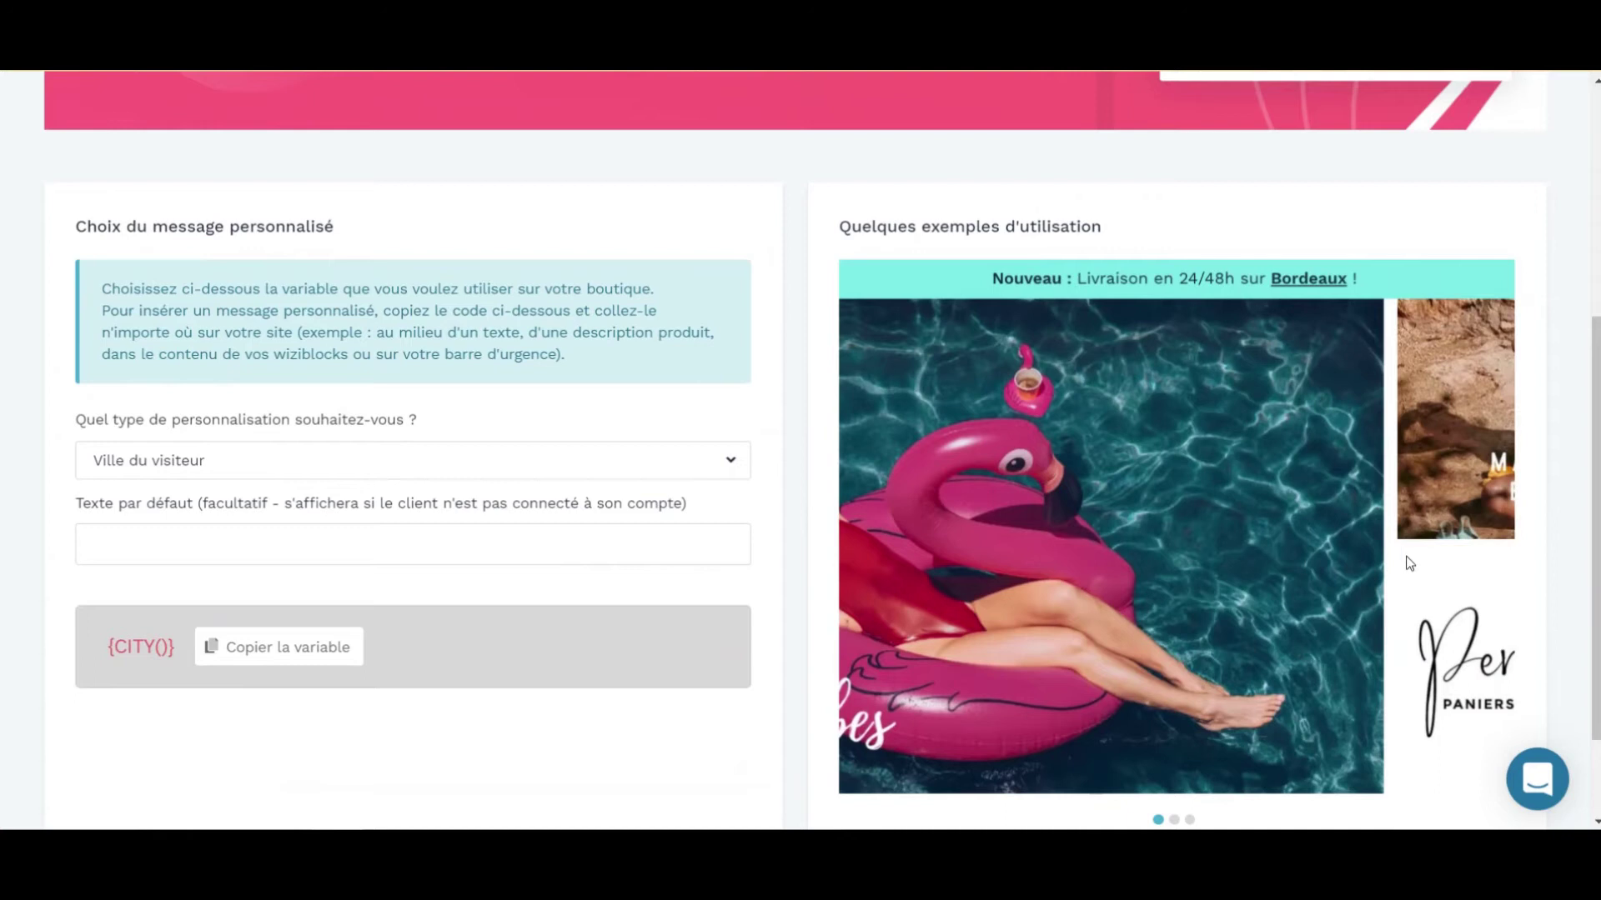
{"action": "left_click", "coordinate": [676, 468]}
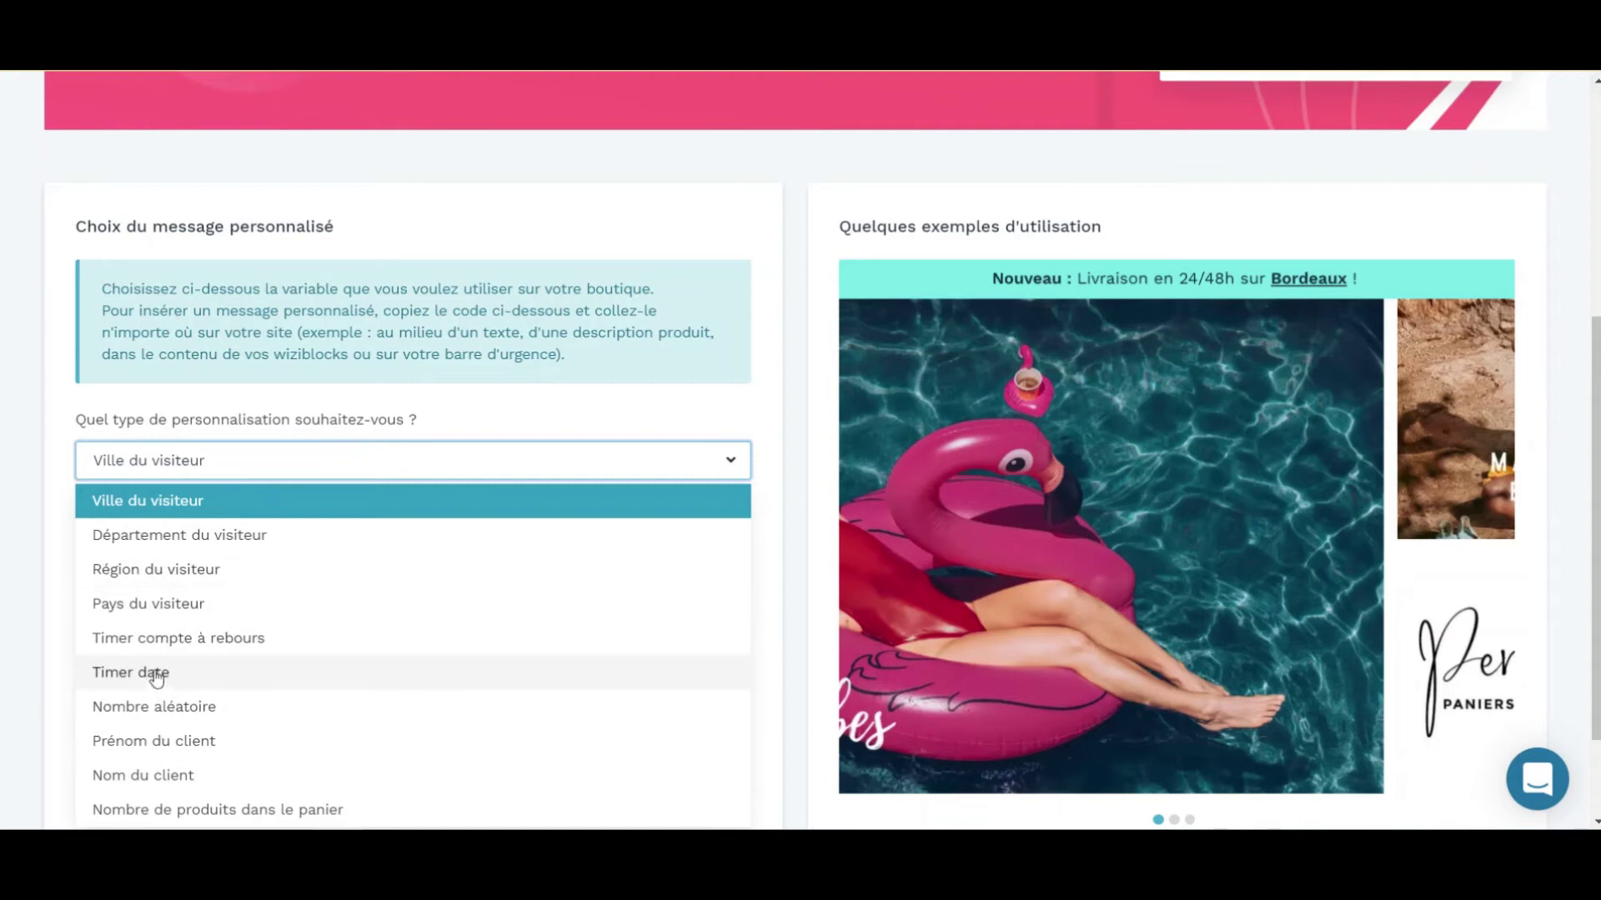
{"action": "scroll", "coordinate": [172, 669], "scroll_direction": "down", "scroll_amount": 2}
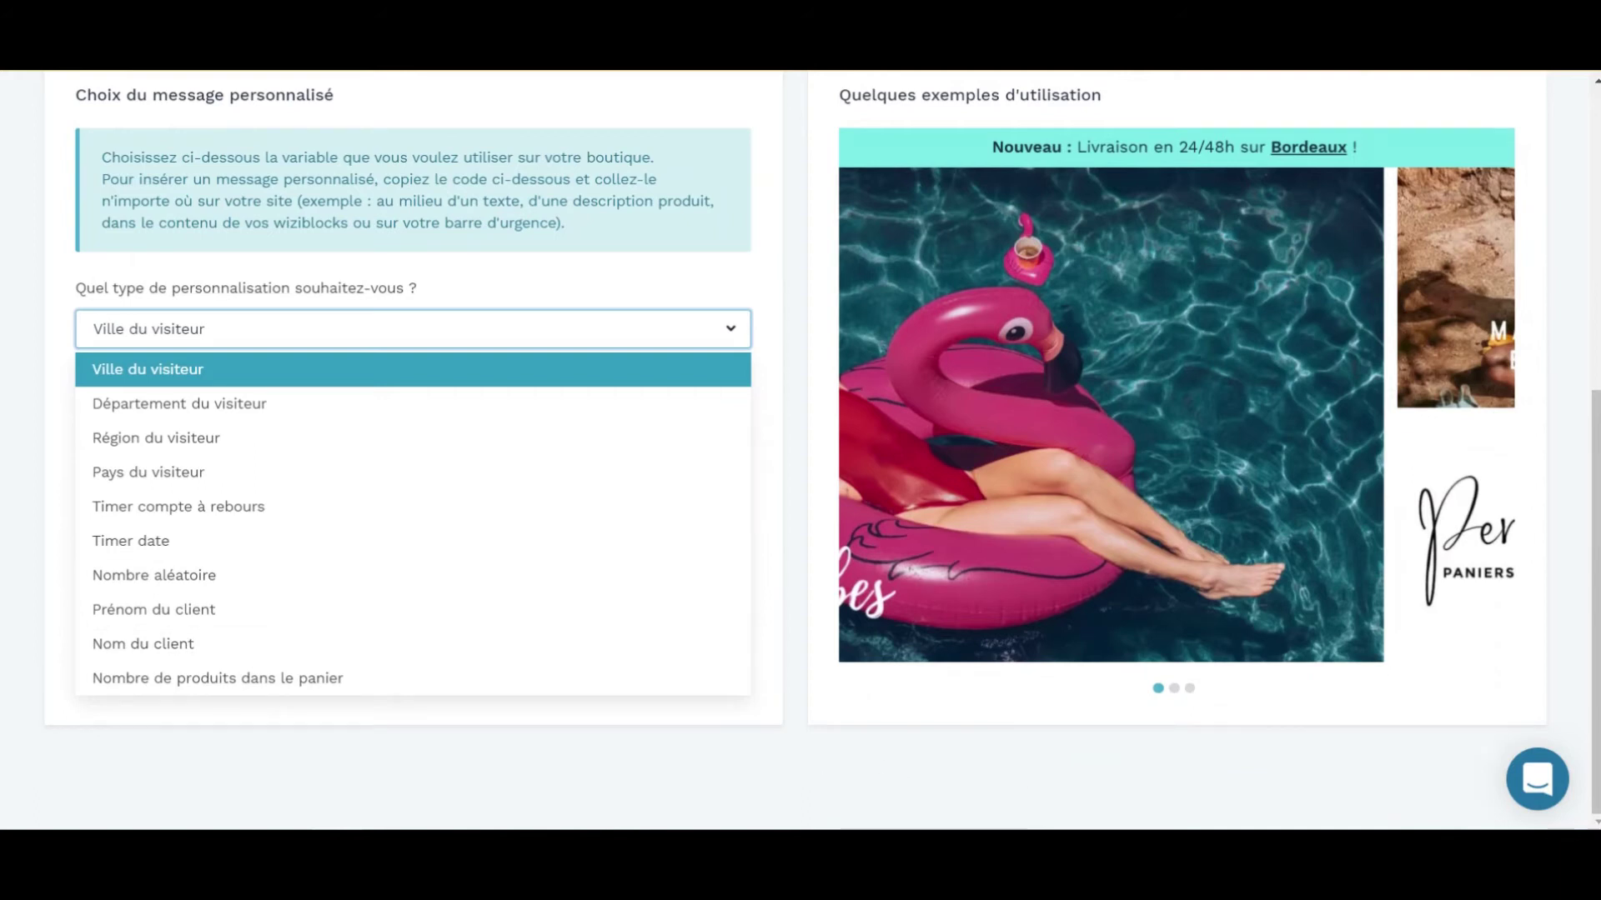
- Show the countdown sale example among the personalized message usage examples and return to the Marketing page
{"action": "left_click", "coordinate": [25, 403]}
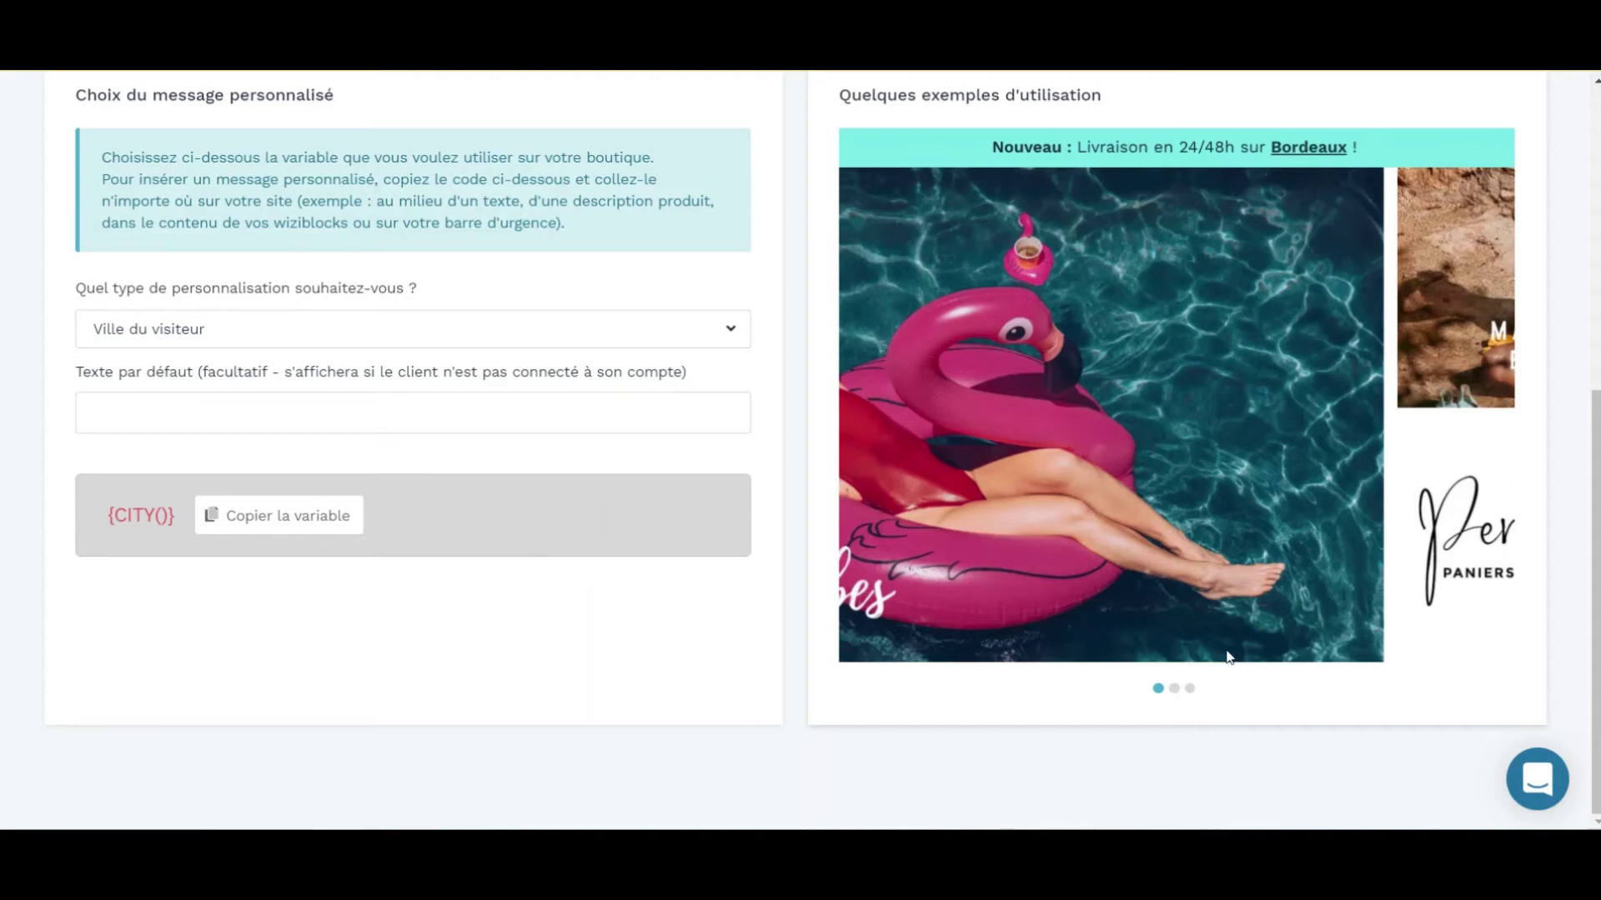
{"action": "left_click", "coordinate": [1174, 690]}
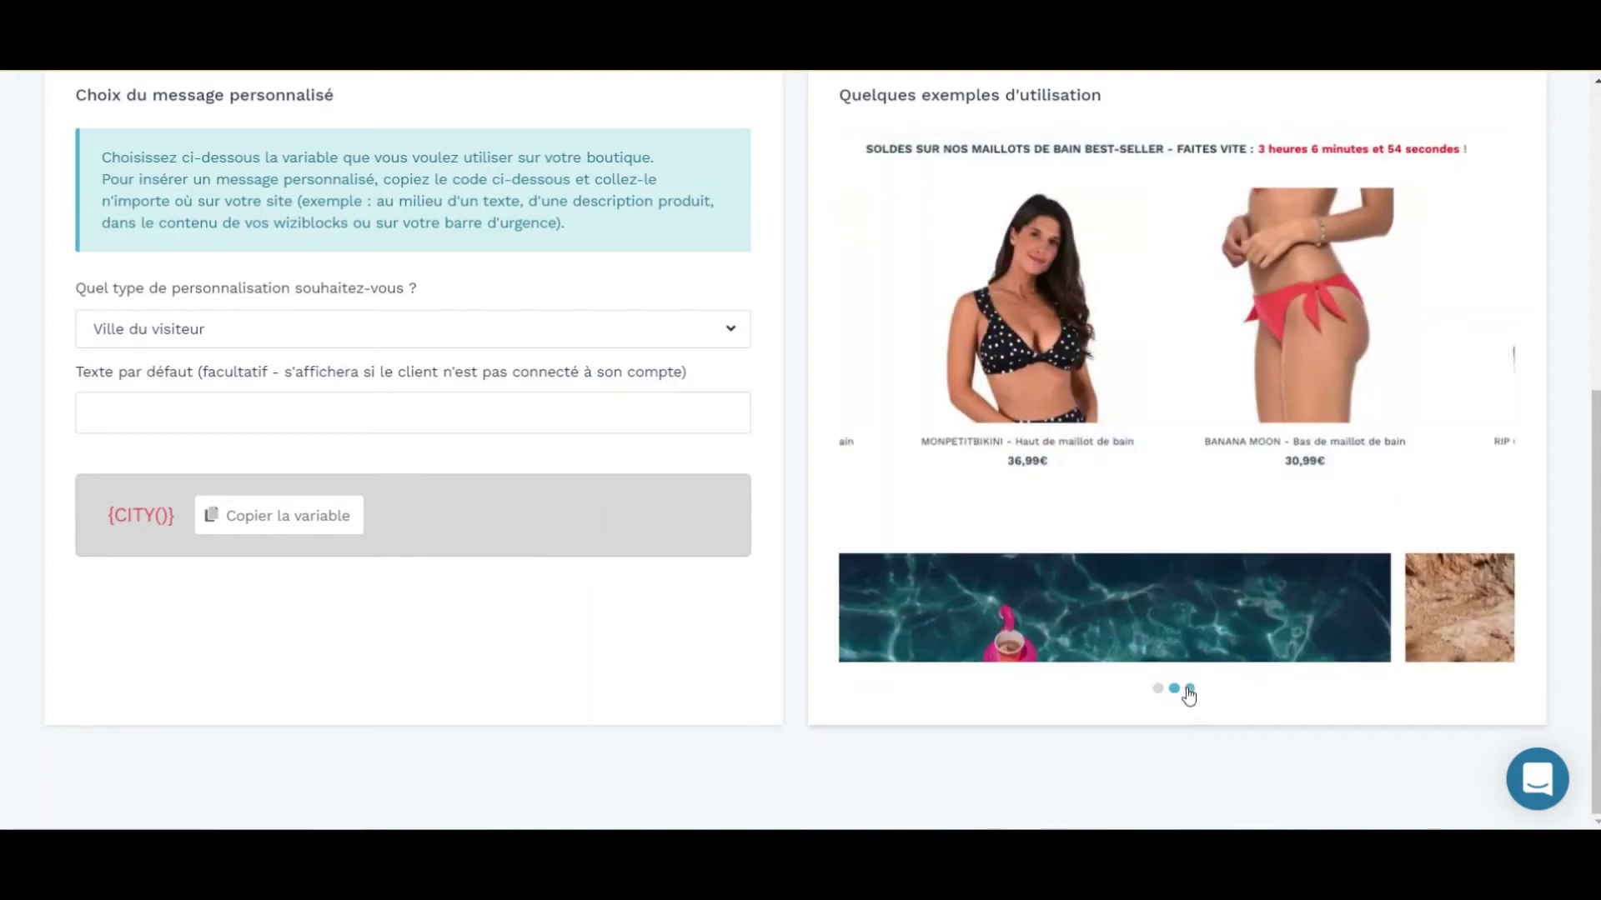
{"action": "scroll", "coordinate": [823, 444], "scroll_direction": "up", "scroll_amount": 1}
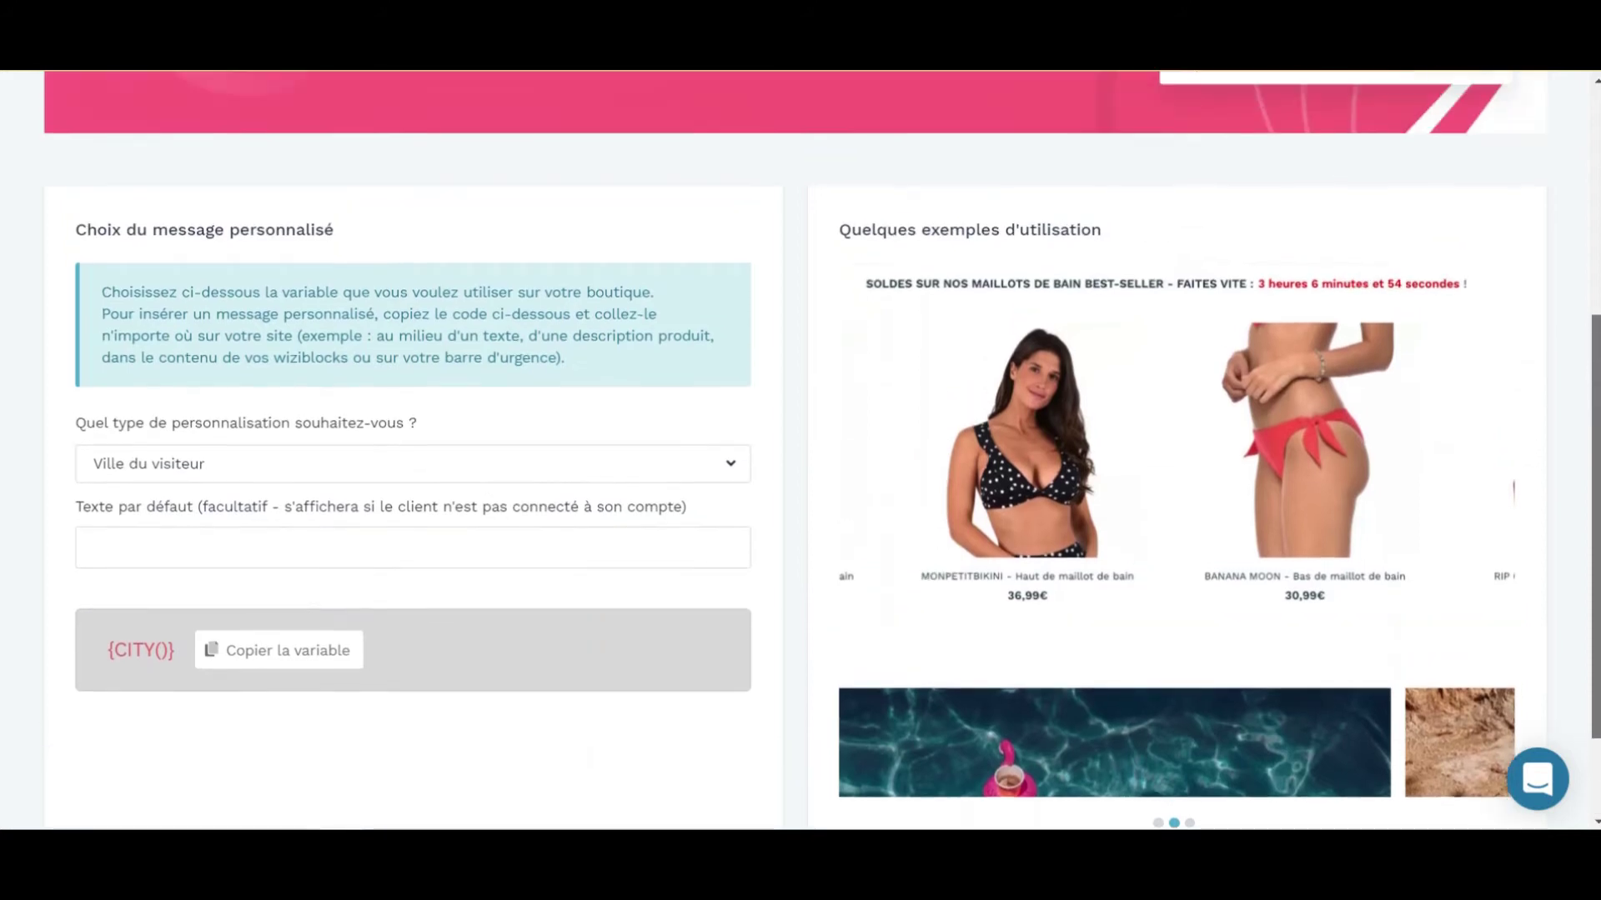
{"action": "scroll", "coordinate": [821, 450], "scroll_direction": "down", "scroll_amount": 1}
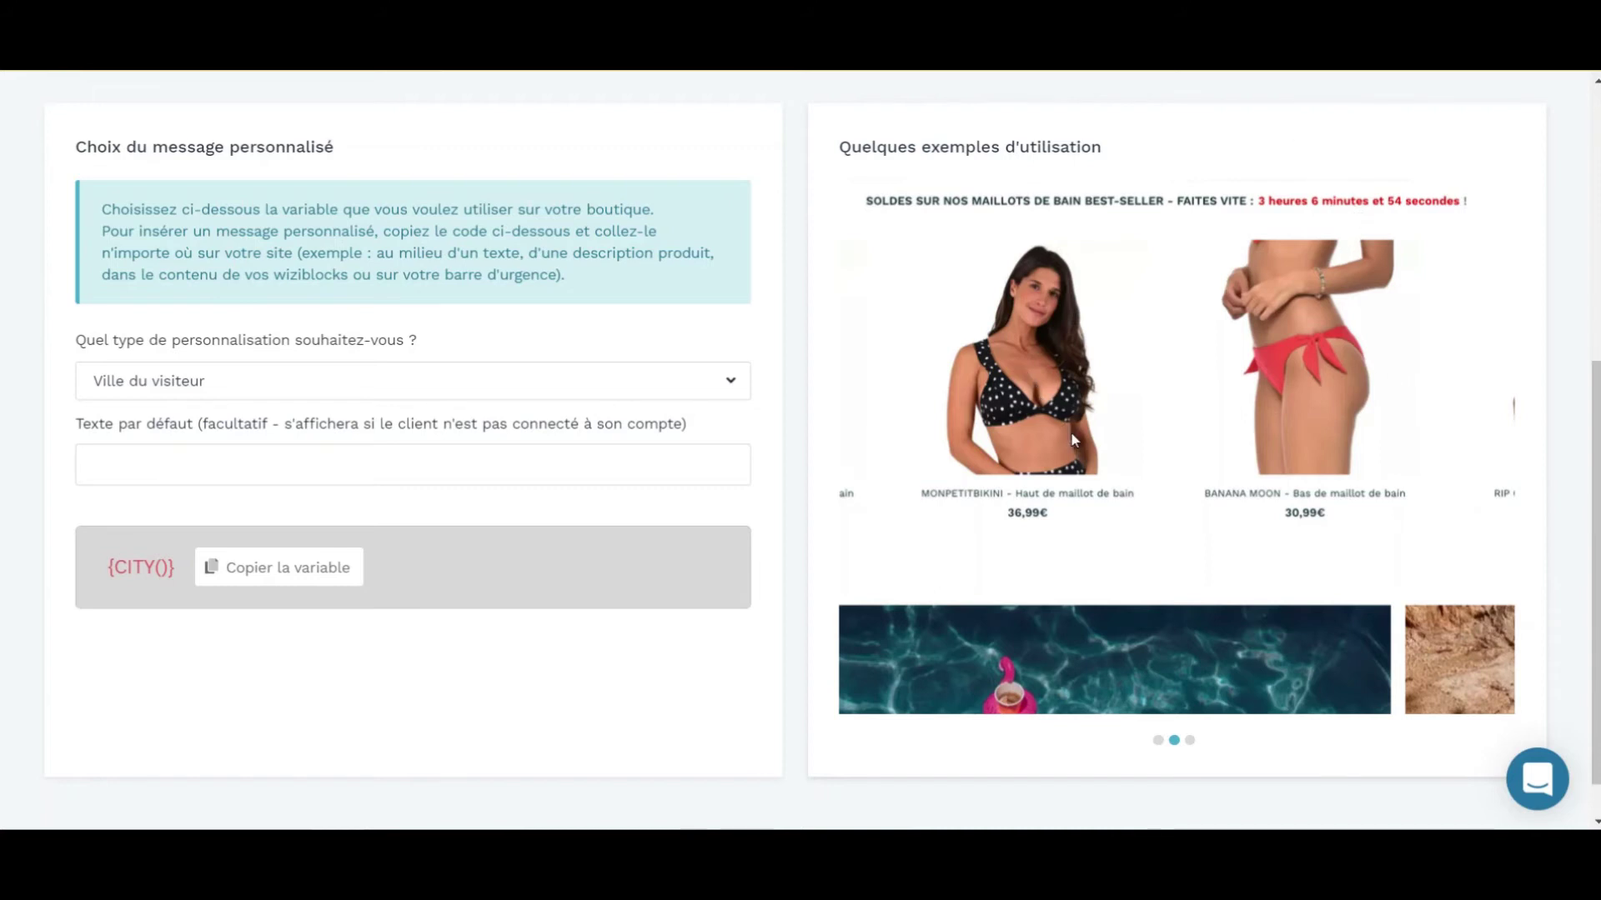
{"action": "scroll", "coordinate": [1427, 155], "scroll_direction": "up", "scroll_amount": 6}
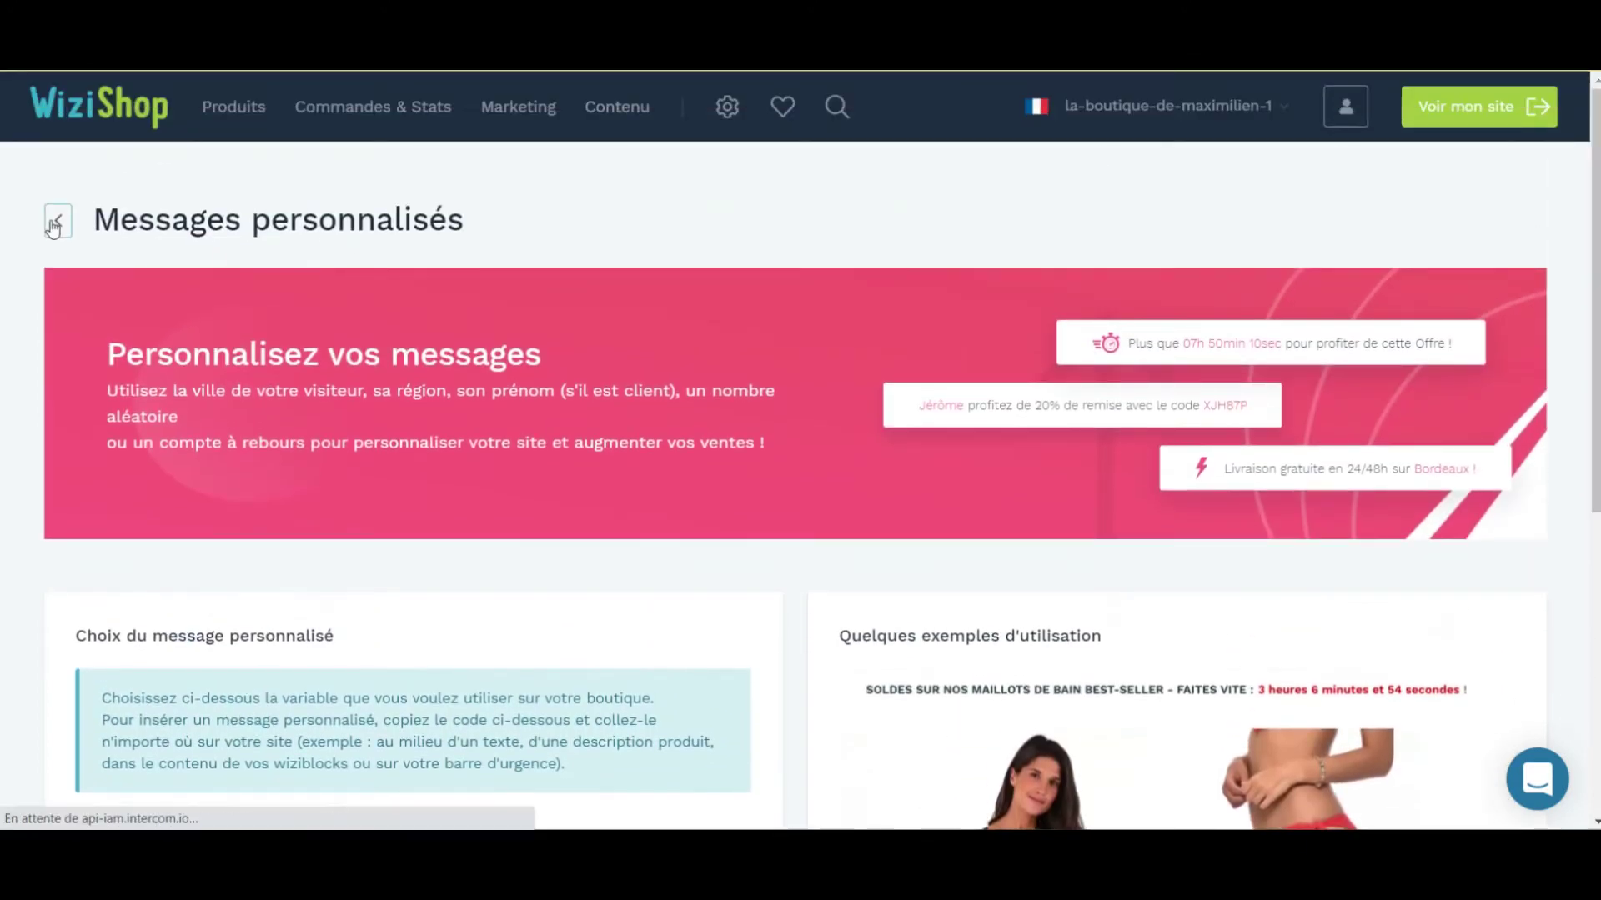
{"action": "left_click", "coordinate": [55, 242]}
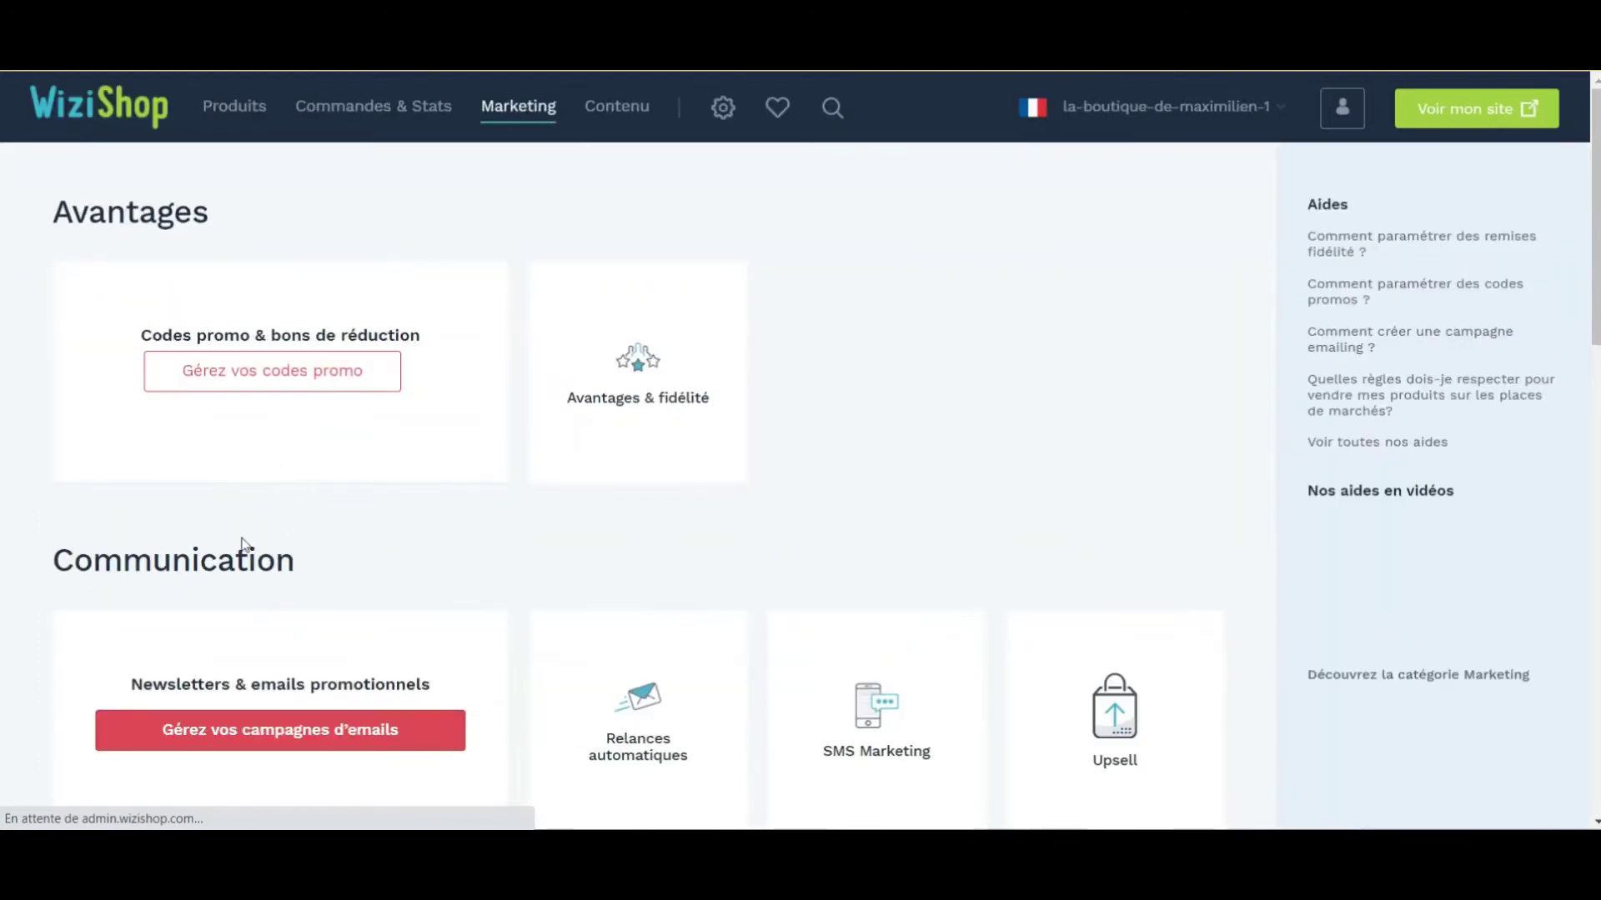
- Open the Barre d'urgence tool and highlight the promotional text in its bar preview
{"action": "scroll", "coordinate": [241, 543], "scroll_direction": "down", "scroll_amount": 5}
{"action": "left_click", "coordinate": [147, 435]}
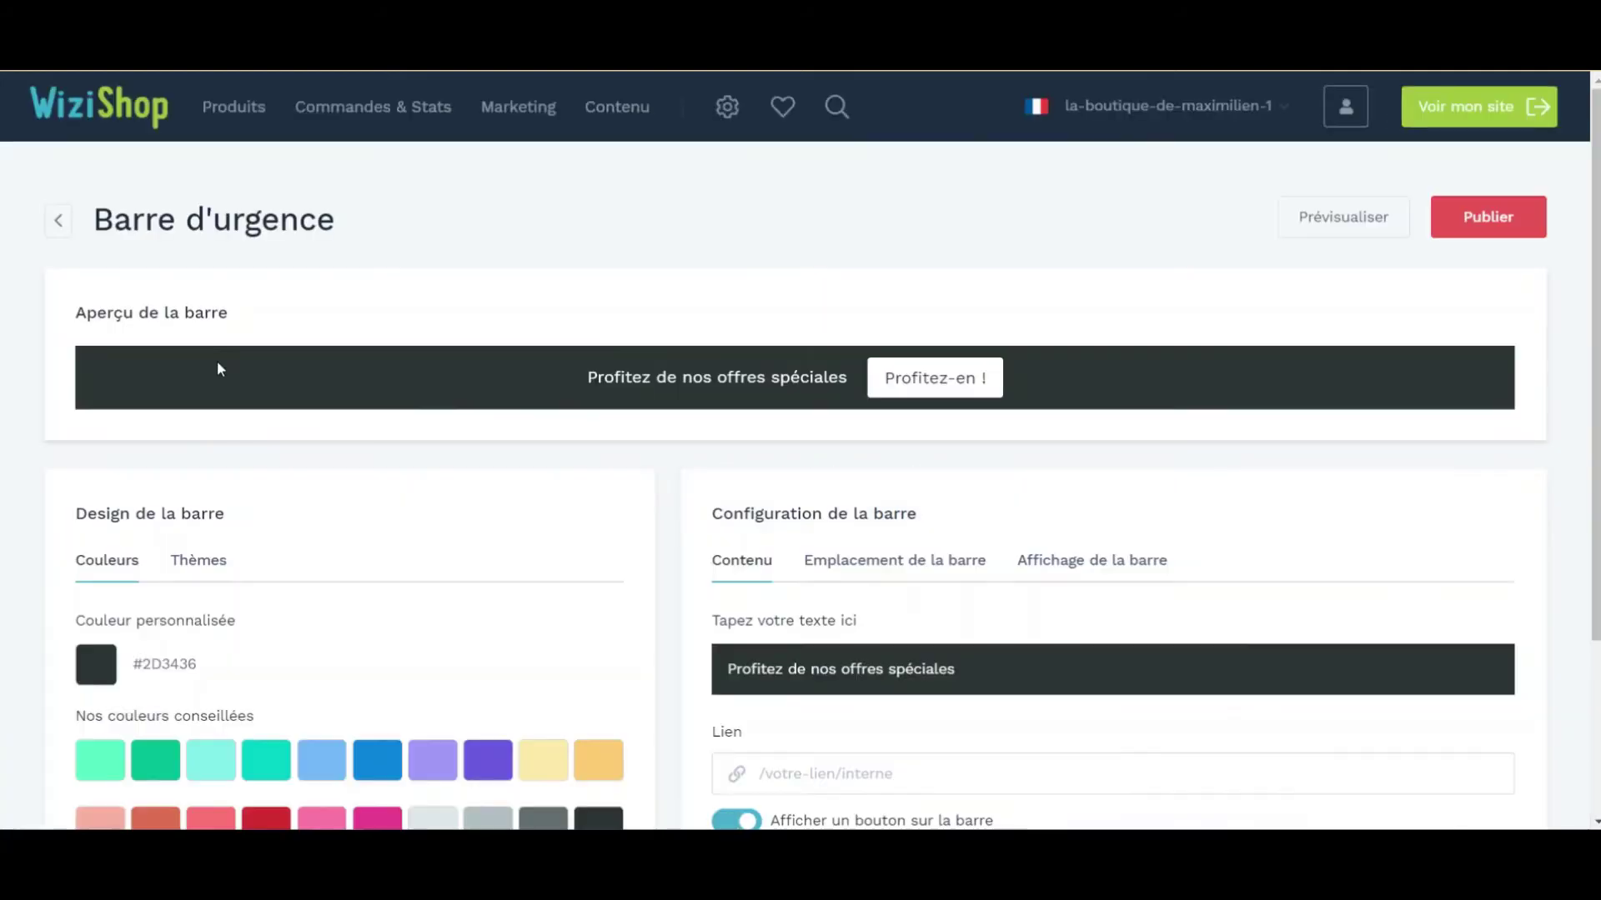
{"action": "scroll", "coordinate": [1492, 346], "scroll_direction": "down", "scroll_amount": 1}
{"action": "left_click_drag", "start_coordinate": [852, 326], "coordinate": [792, 326]}
{"action": "left_click", "coordinate": [784, 333]}
{"action": "left_click_drag", "start_coordinate": [599, 322], "coordinate": [756, 325]}
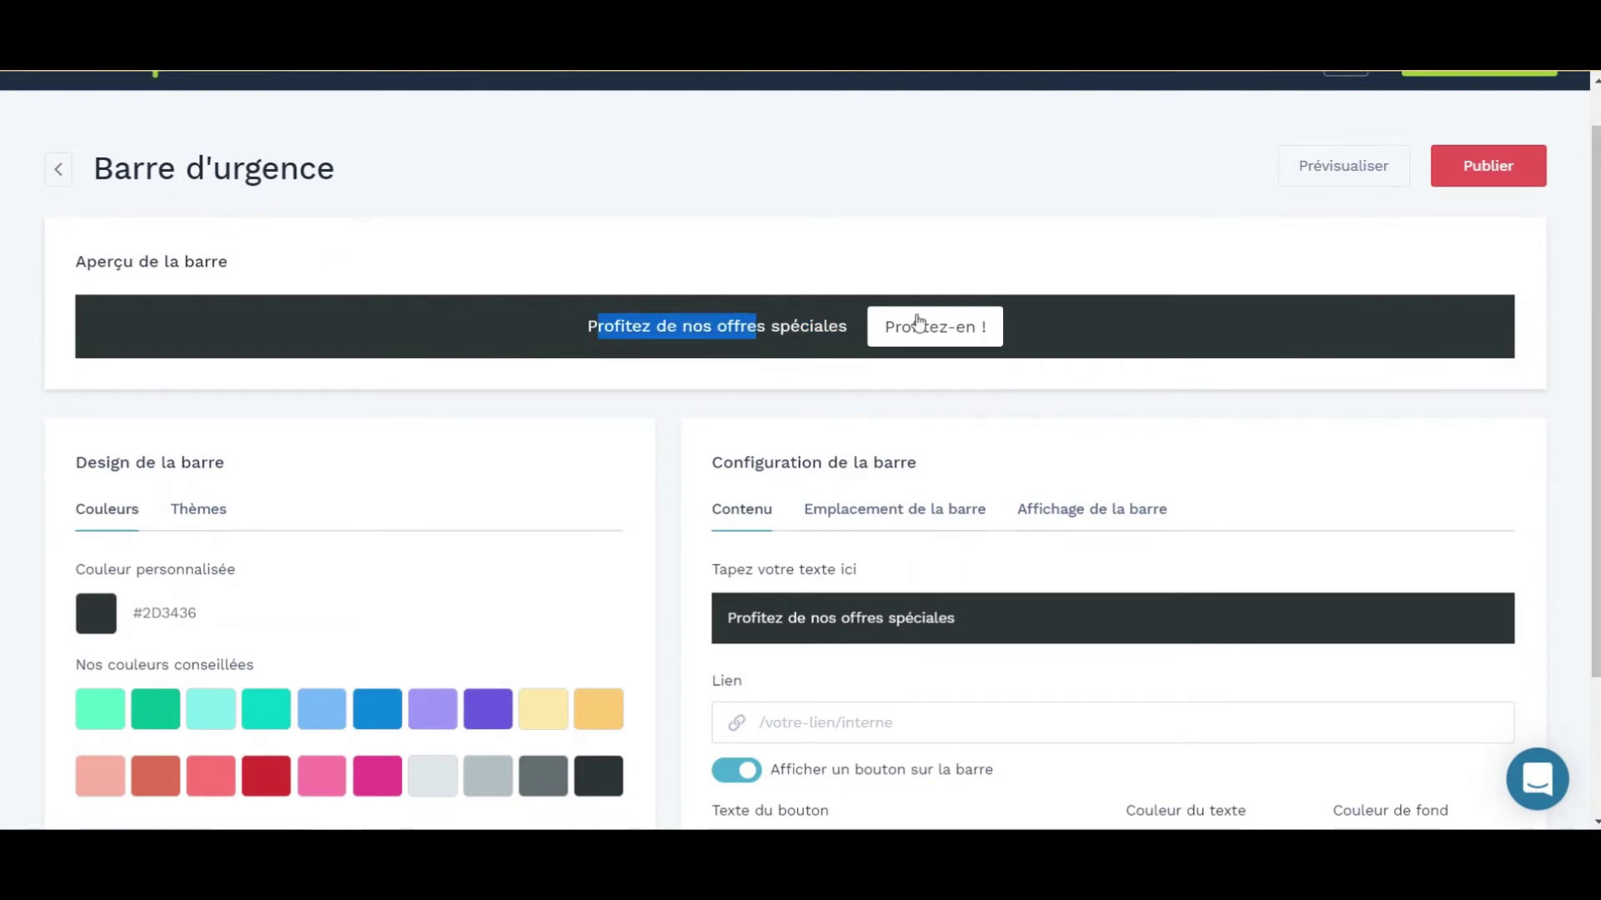
- Compare the suggested colours and seasonal themes available for the urgency bar's design
{"action": "scroll", "coordinate": [1034, 443], "scroll_direction": "down", "scroll_amount": 3}
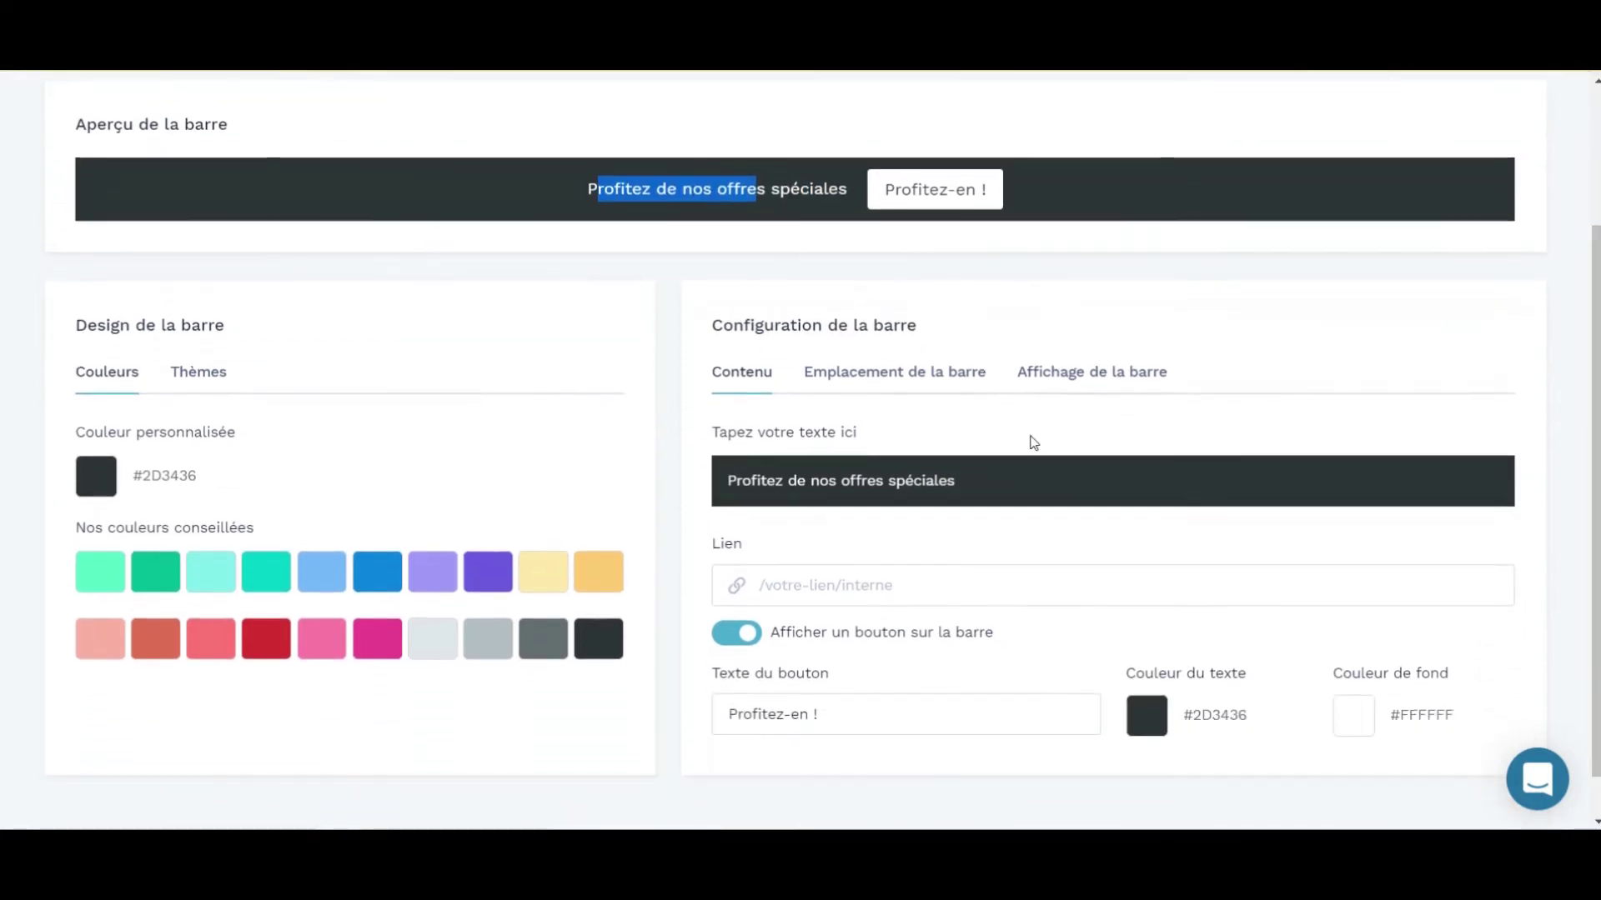
{"action": "left_click", "coordinate": [186, 376]}
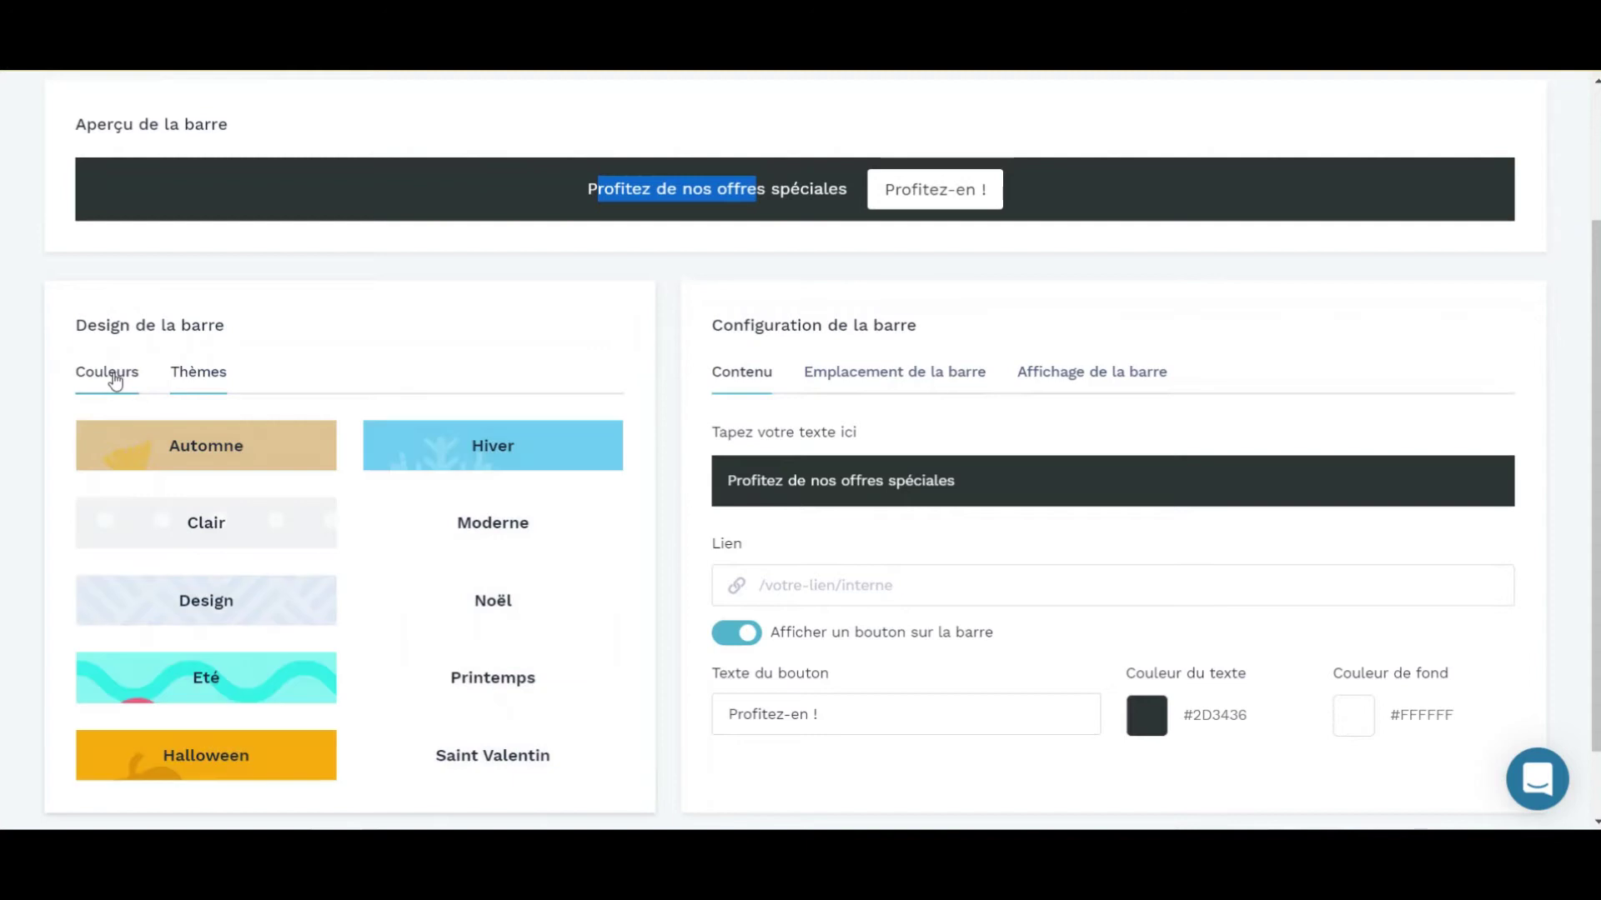
{"action": "left_click", "coordinate": [117, 377]}
{"action": "left_click", "coordinate": [188, 375]}
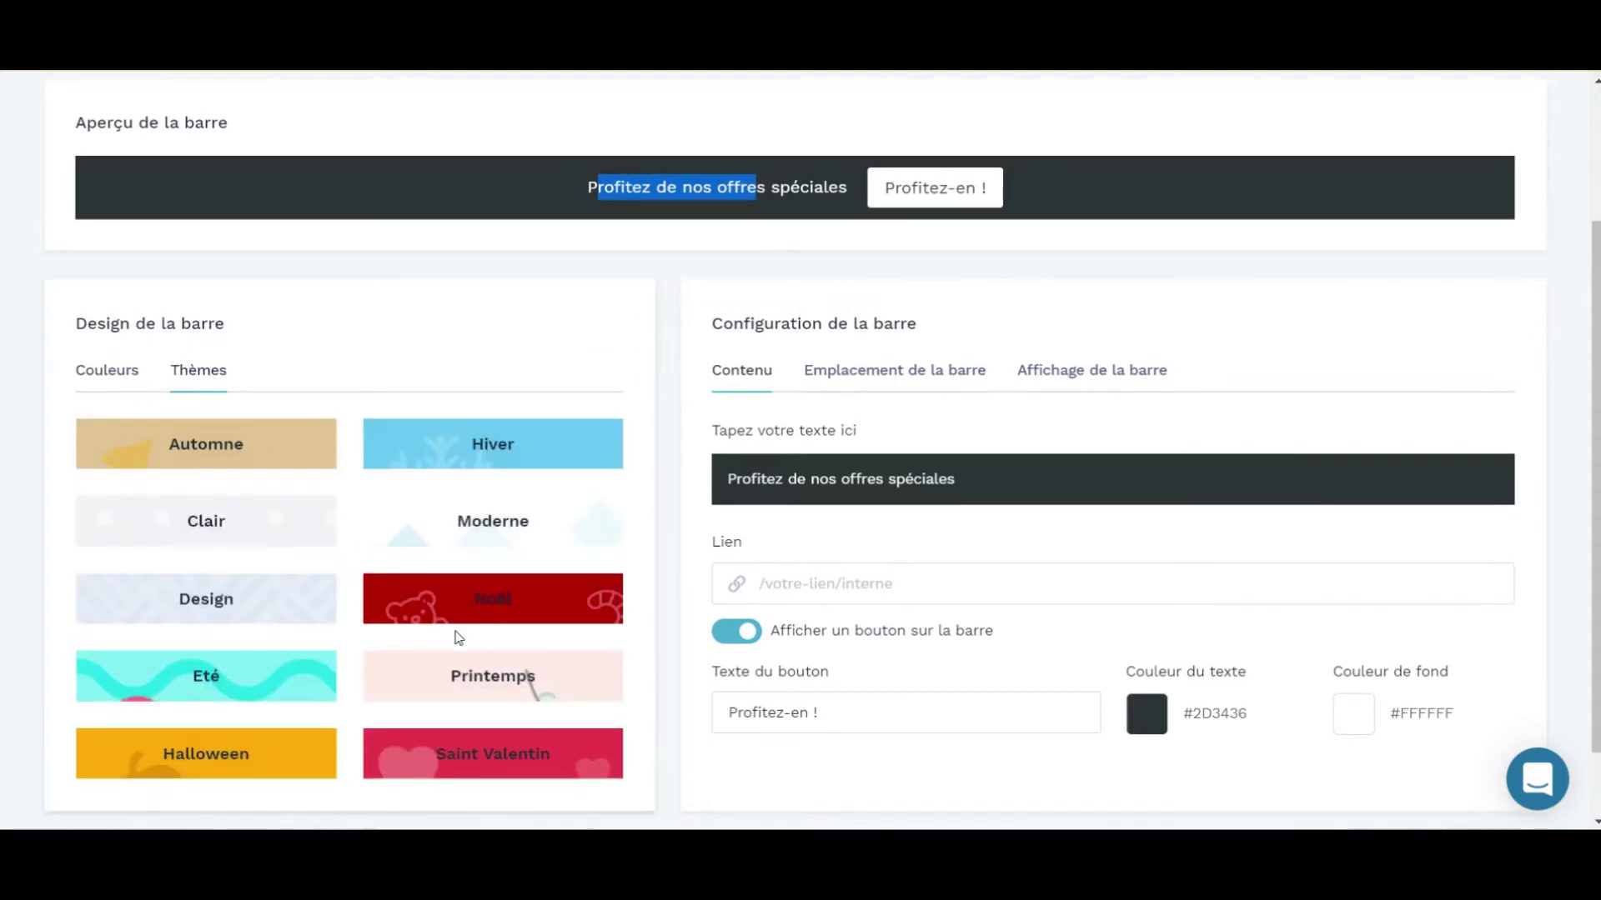
{"action": "scroll", "coordinate": [457, 584], "scroll_direction": "down", "scroll_amount": 1}
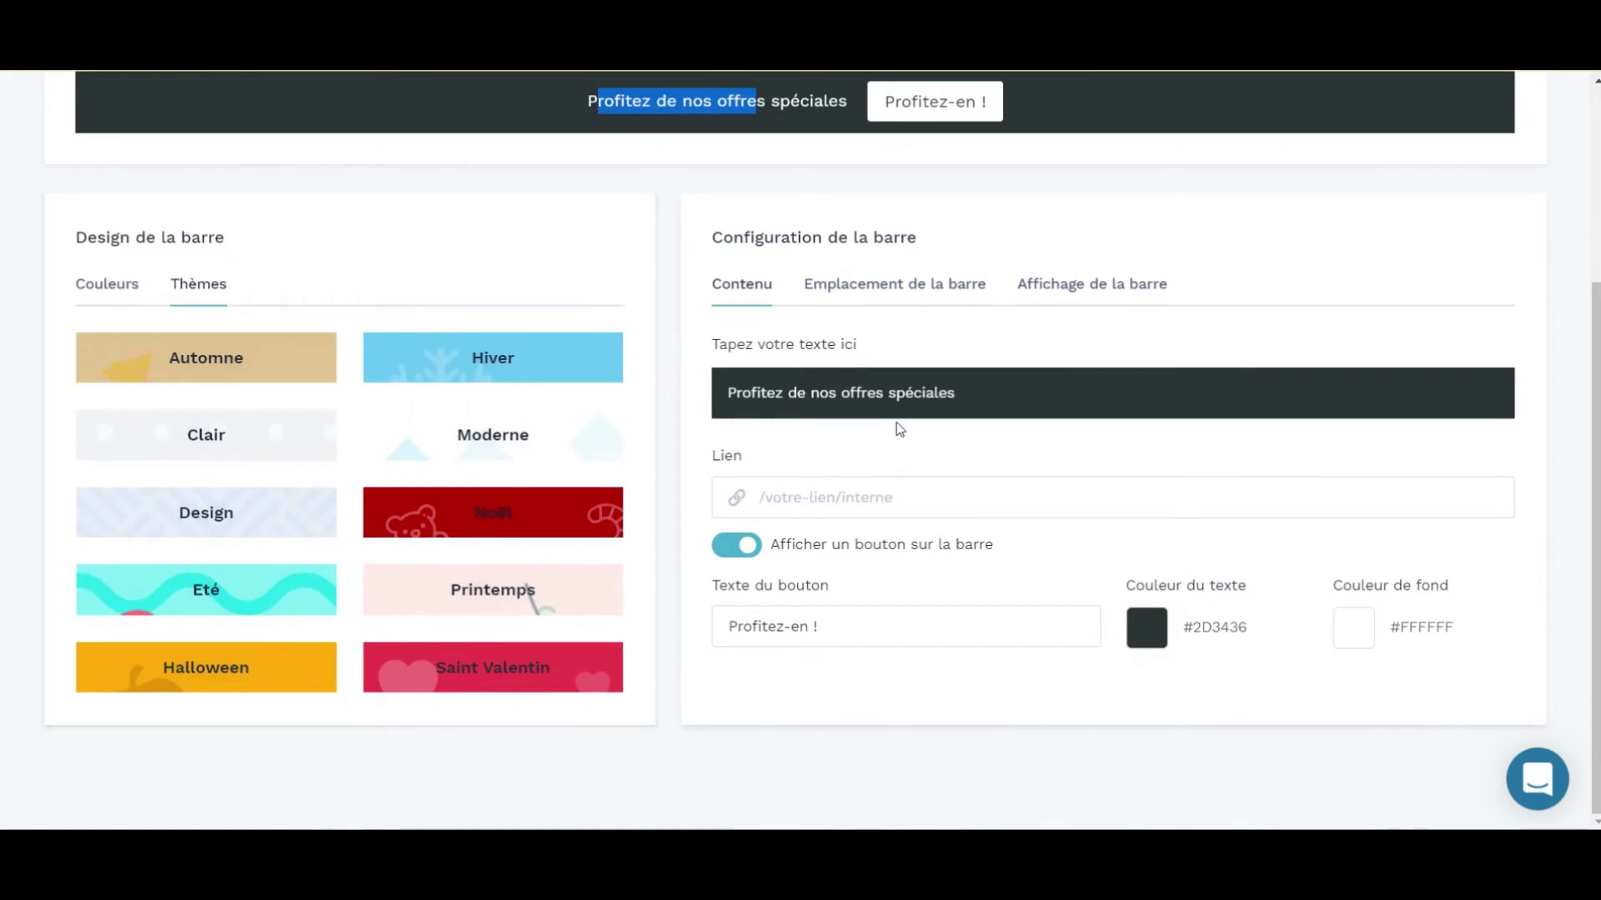
- Highlight the editable text in the urgency bar's content settings, review the bar preview, and return to the Marketing page
{"action": "left_click_drag", "start_coordinate": [782, 396], "coordinate": [936, 387]}
{"action": "left_click", "coordinate": [936, 388]}
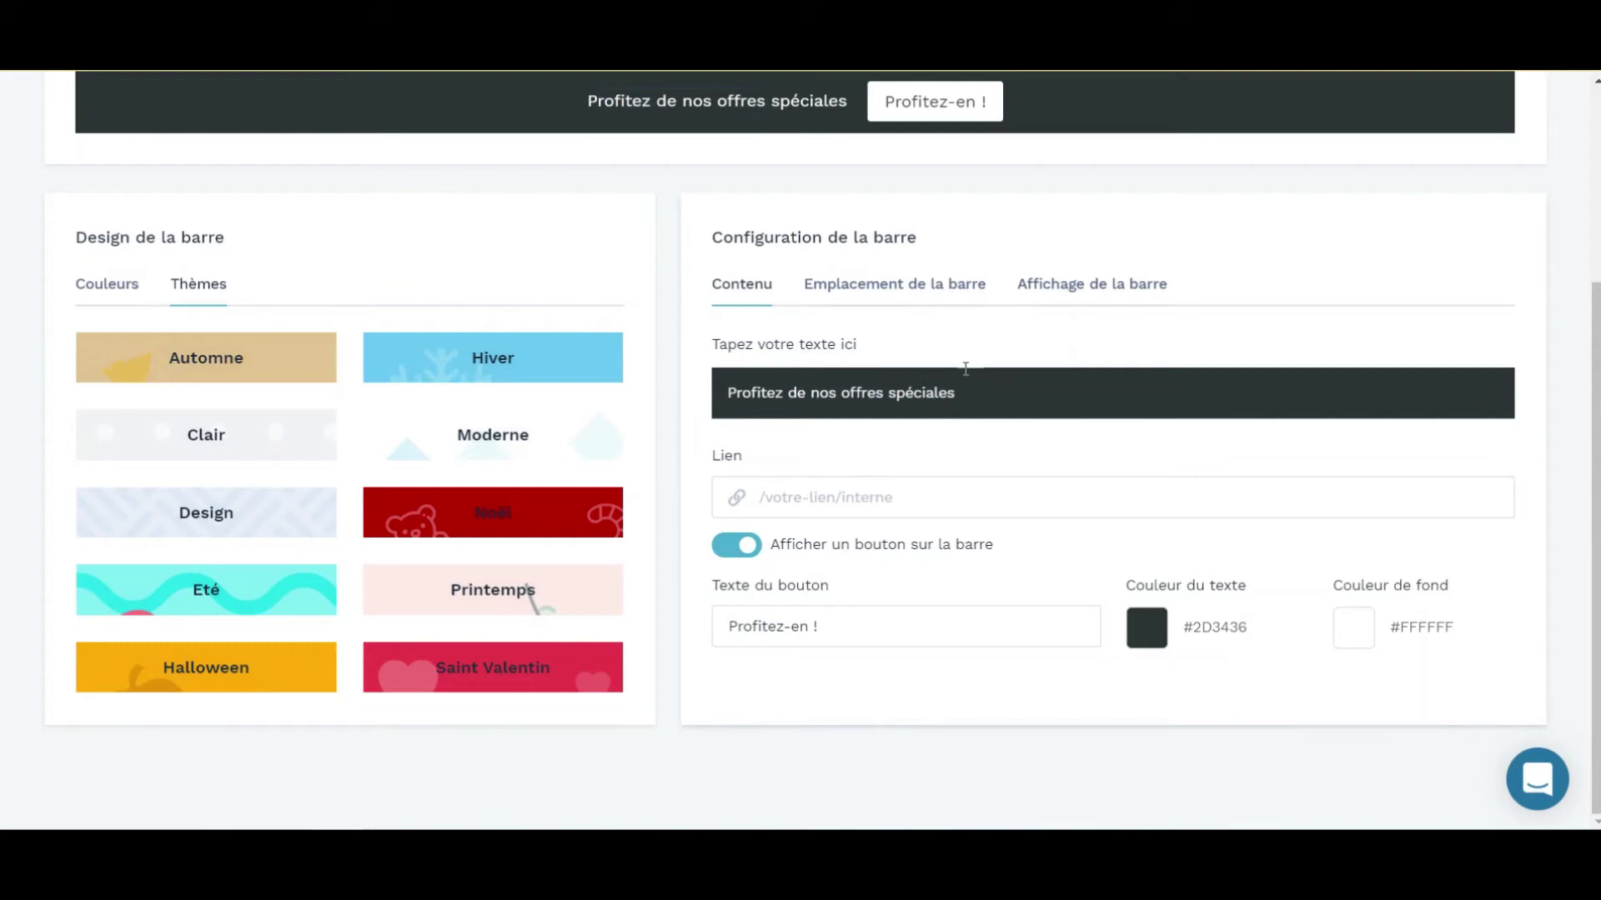
{"action": "scroll", "coordinate": [1121, 389], "scroll_direction": "up", "scroll_amount": 2}
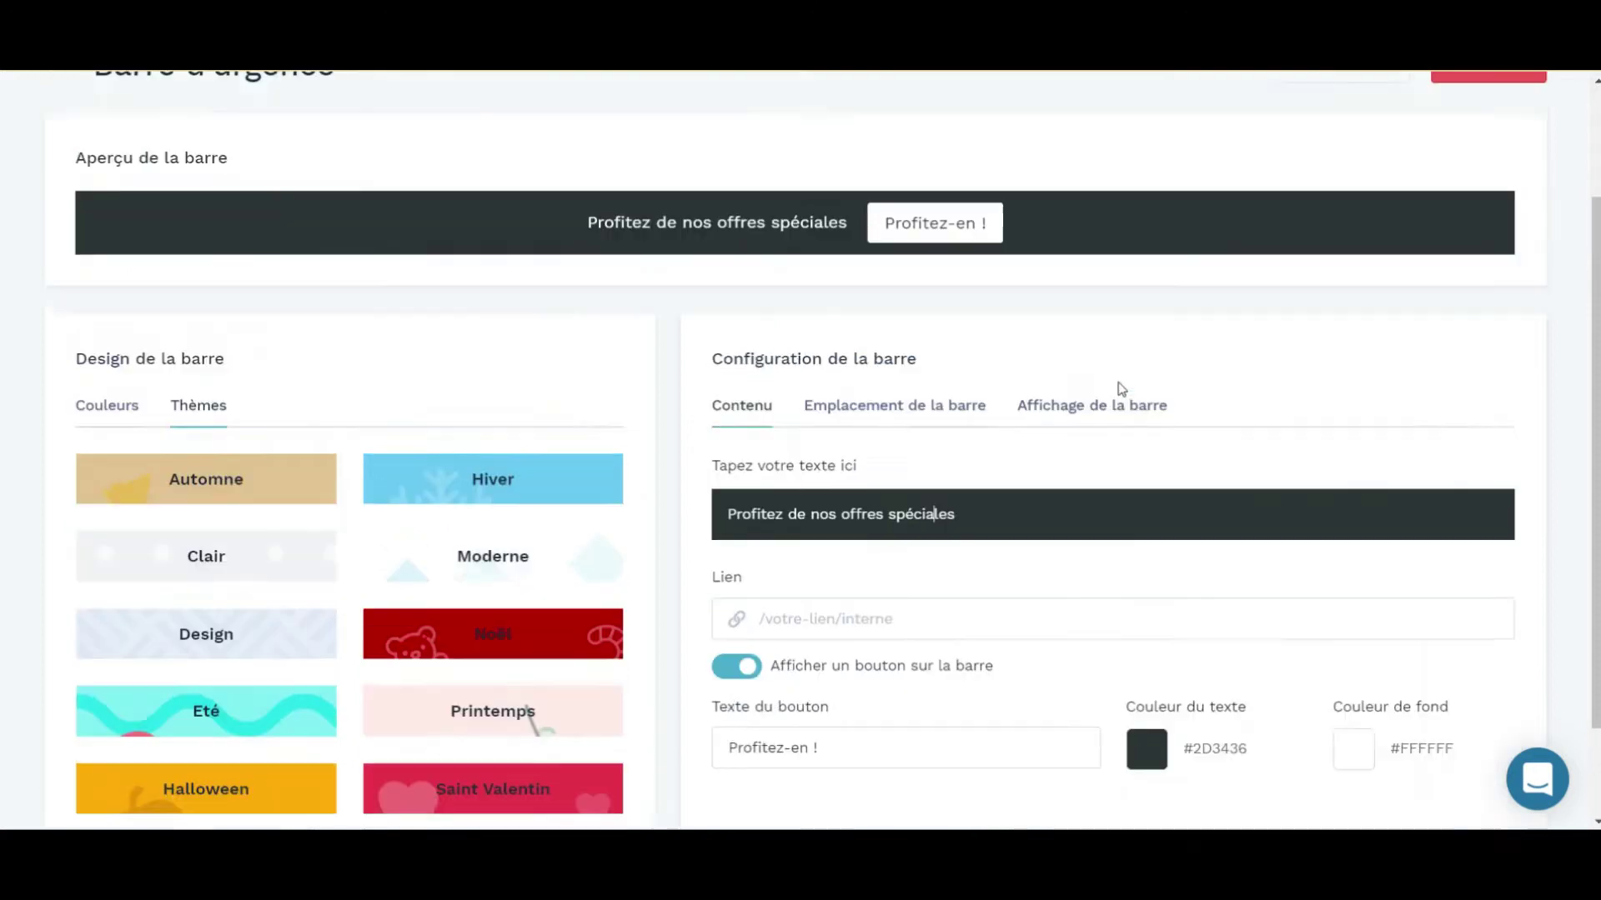
{"action": "scroll", "coordinate": [1121, 390], "scroll_direction": "up", "scroll_amount": 1}
{"action": "scroll", "coordinate": [1000, 492], "scroll_direction": "down", "scroll_amount": 2}
{"action": "left_click_drag", "start_coordinate": [1595, 526], "coordinate": [1596, 322]}
{"action": "left_click", "coordinate": [53, 227]}
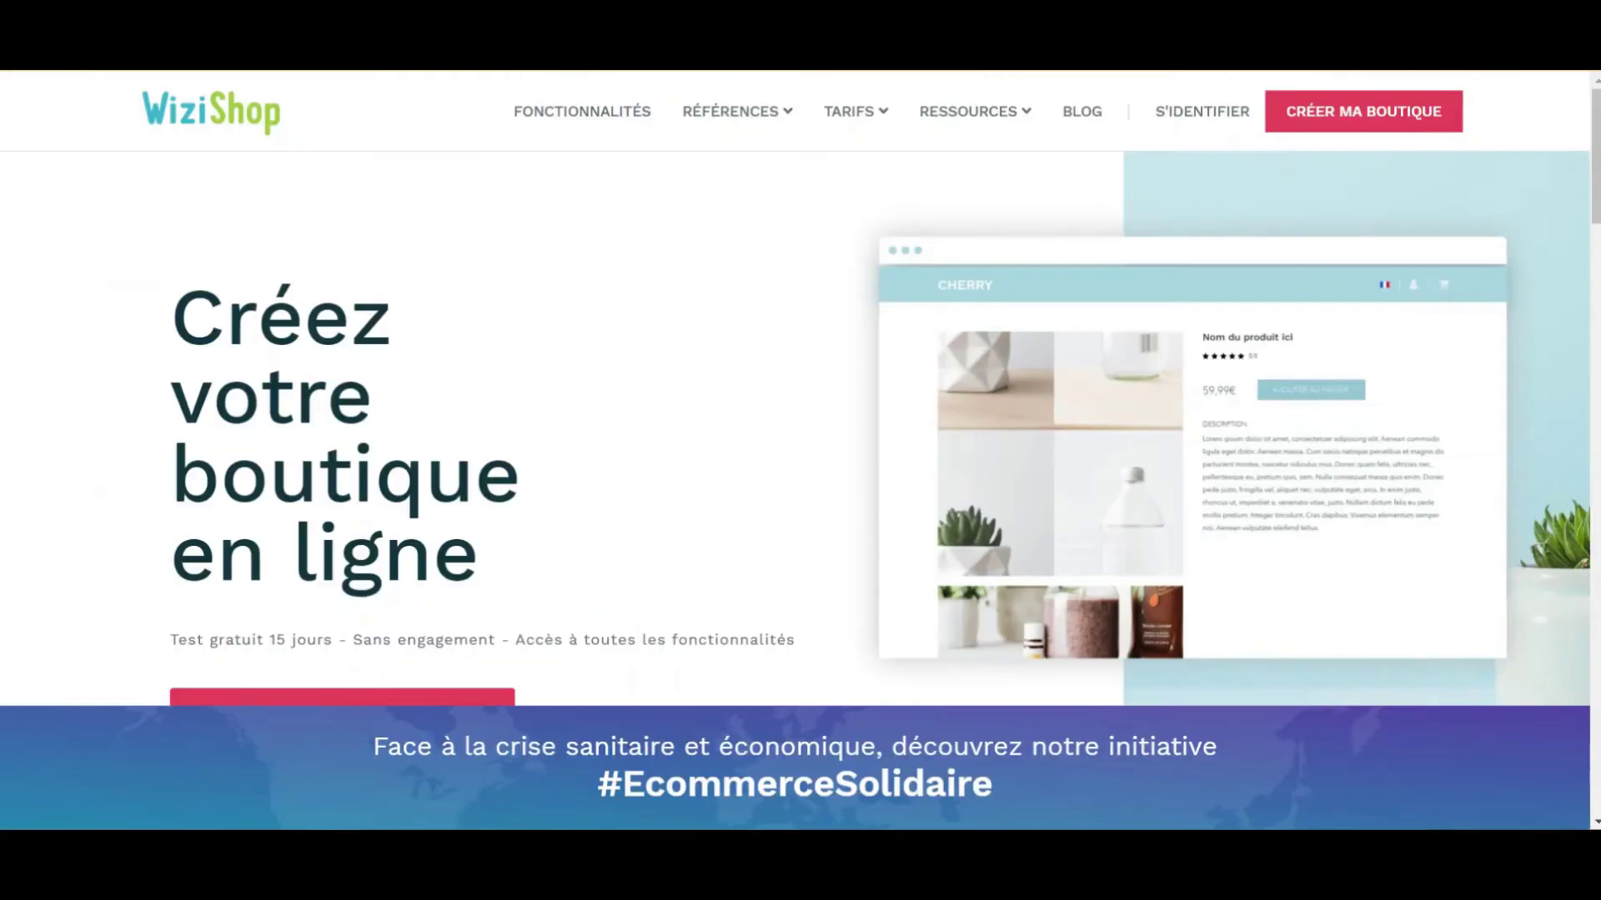
- Open Amplify Ecommerce, examine its thematic site network, selling steps and account plans, and return to the Marketing page
{"action": "mouse_move", "coordinate": [753, 108]}
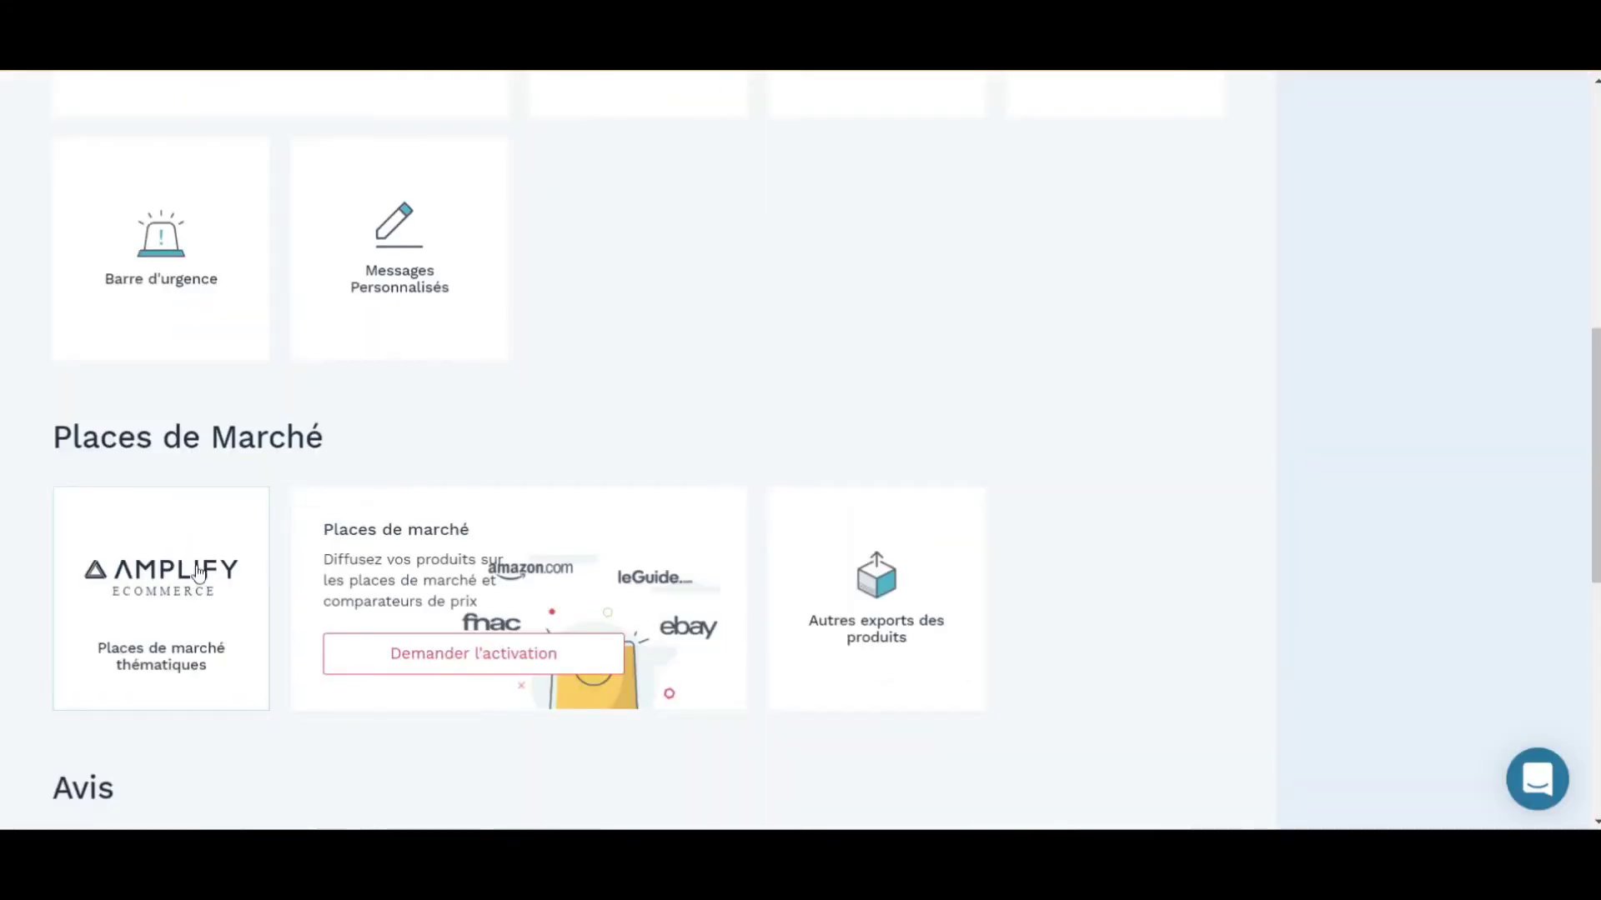
{"action": "left_click", "coordinate": [188, 575]}
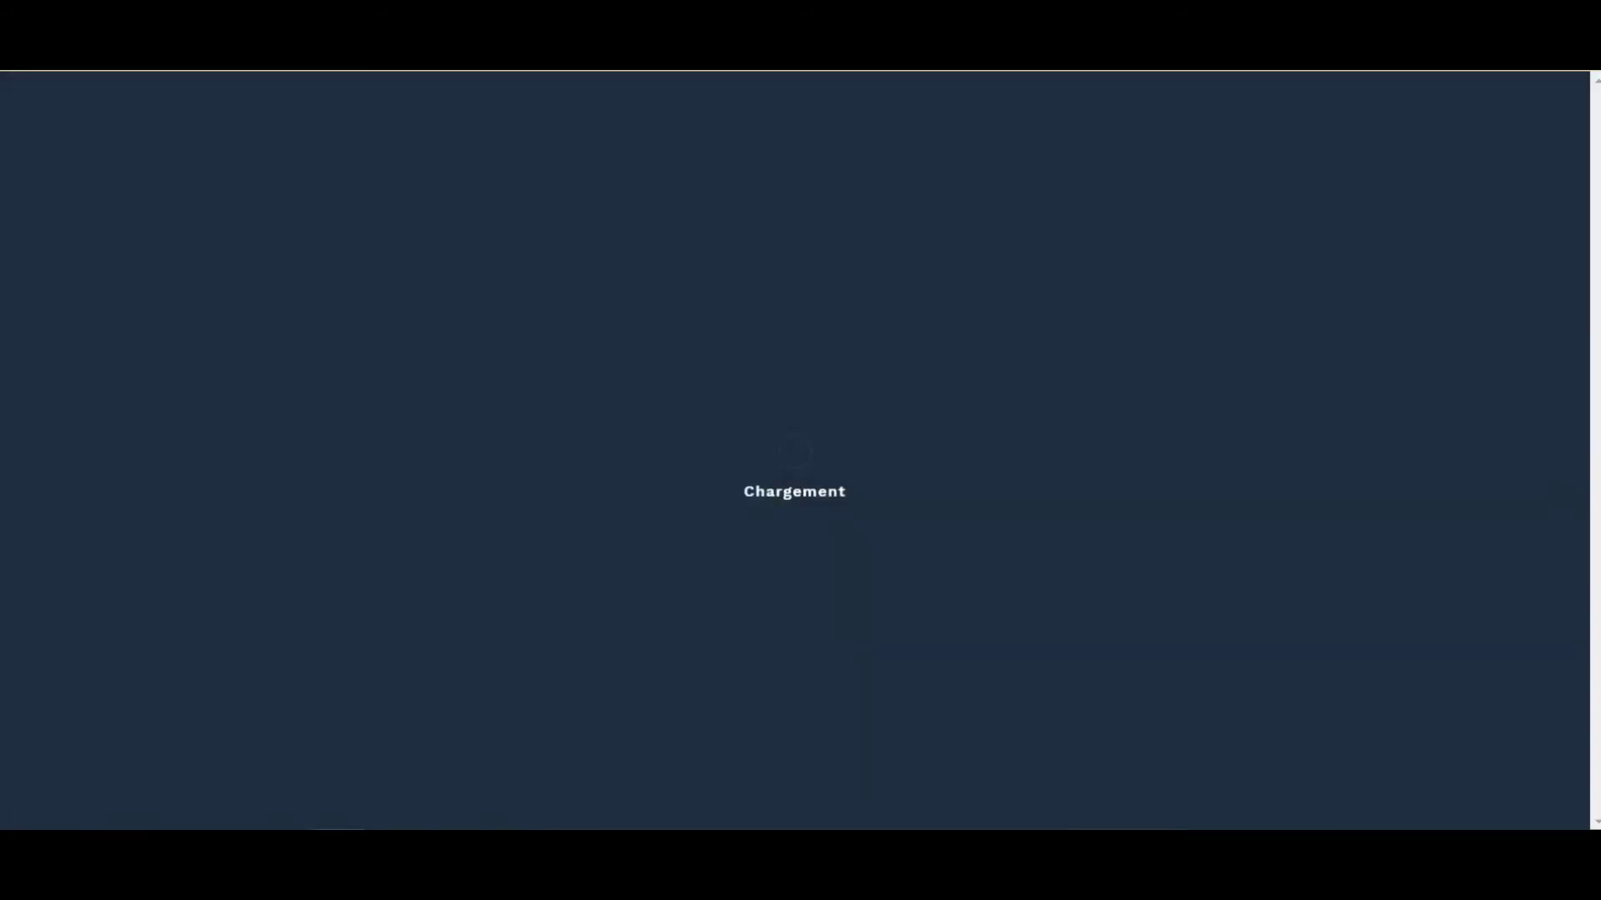
{"action": "scroll", "coordinate": [800, 308], "scroll_direction": "down", "scroll_amount": 6}
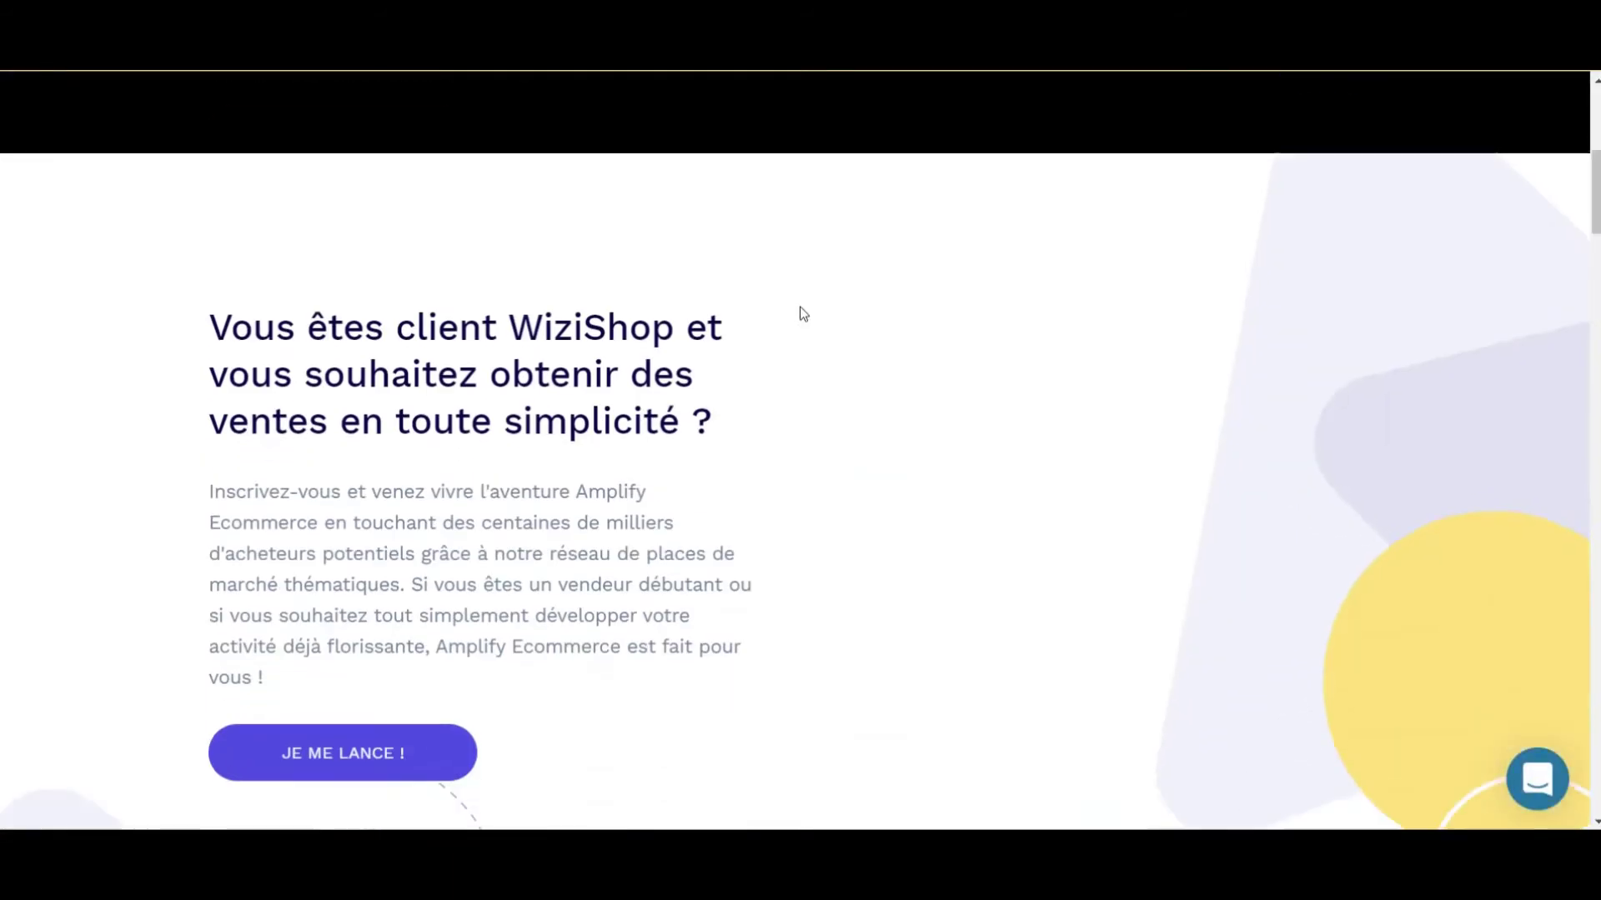
{"action": "scroll", "coordinate": [803, 314], "scroll_direction": "down", "scroll_amount": 10}
{"action": "left_click_drag", "start_coordinate": [1596, 327], "coordinate": [1593, 376]}
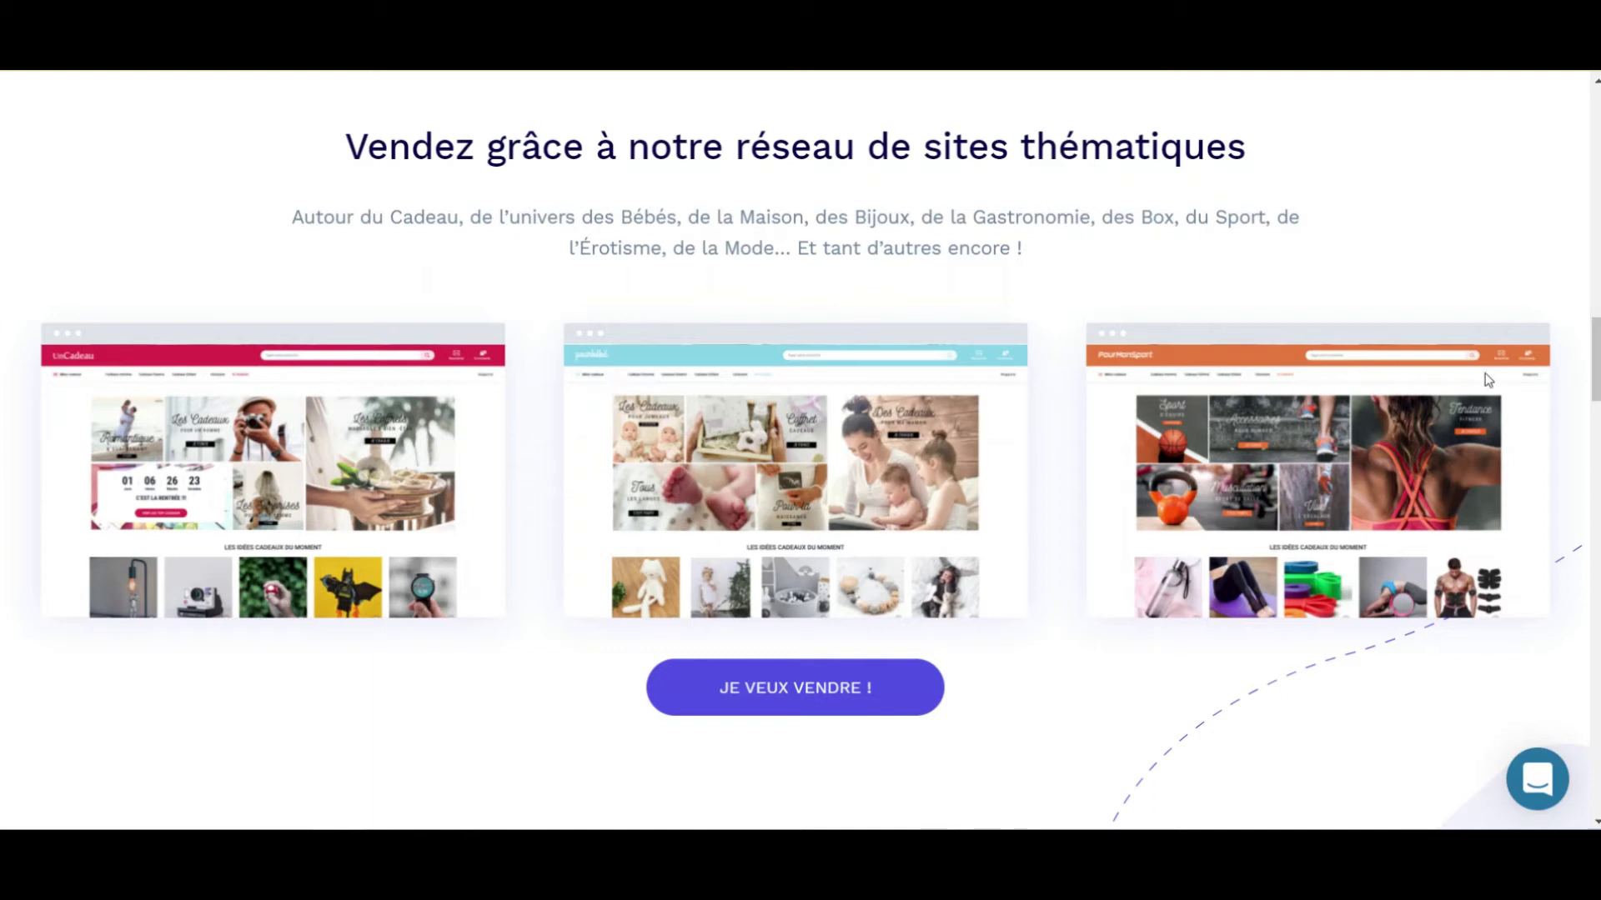
{"action": "left_click_drag", "start_coordinate": [1595, 367], "coordinate": [1597, 375]}
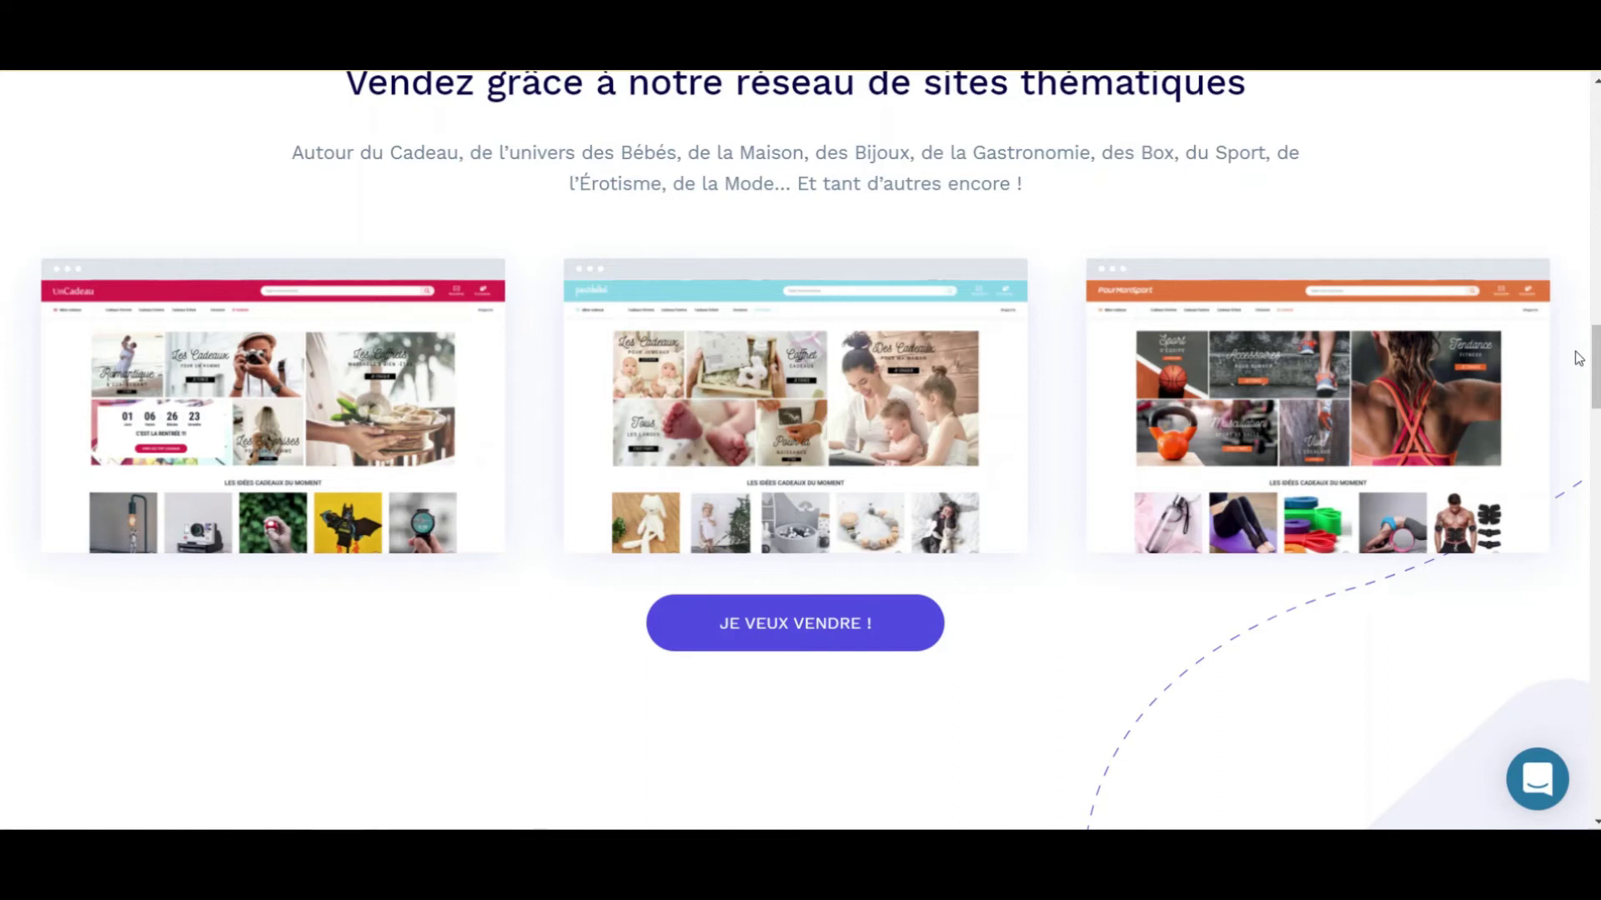
{"action": "scroll", "coordinate": [1448, 565], "scroll_direction": "down", "scroll_amount": 10}
{"action": "scroll", "coordinate": [1056, 433], "scroll_direction": "down", "scroll_amount": 3}
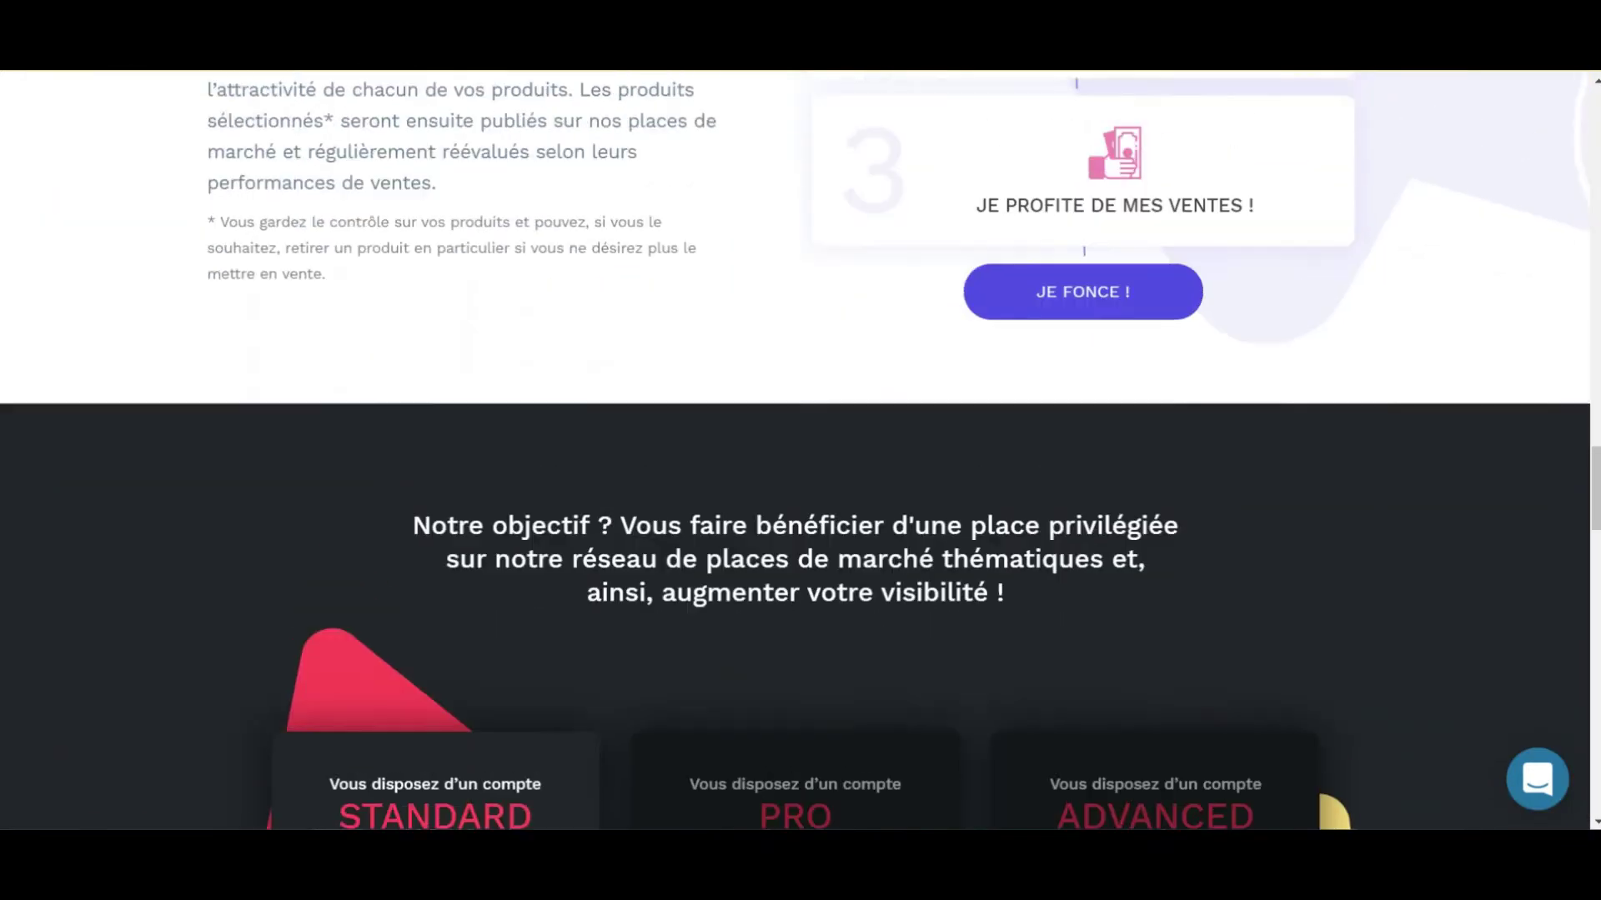
{"action": "scroll", "coordinate": [1055, 433], "scroll_direction": "up", "scroll_amount": 1}
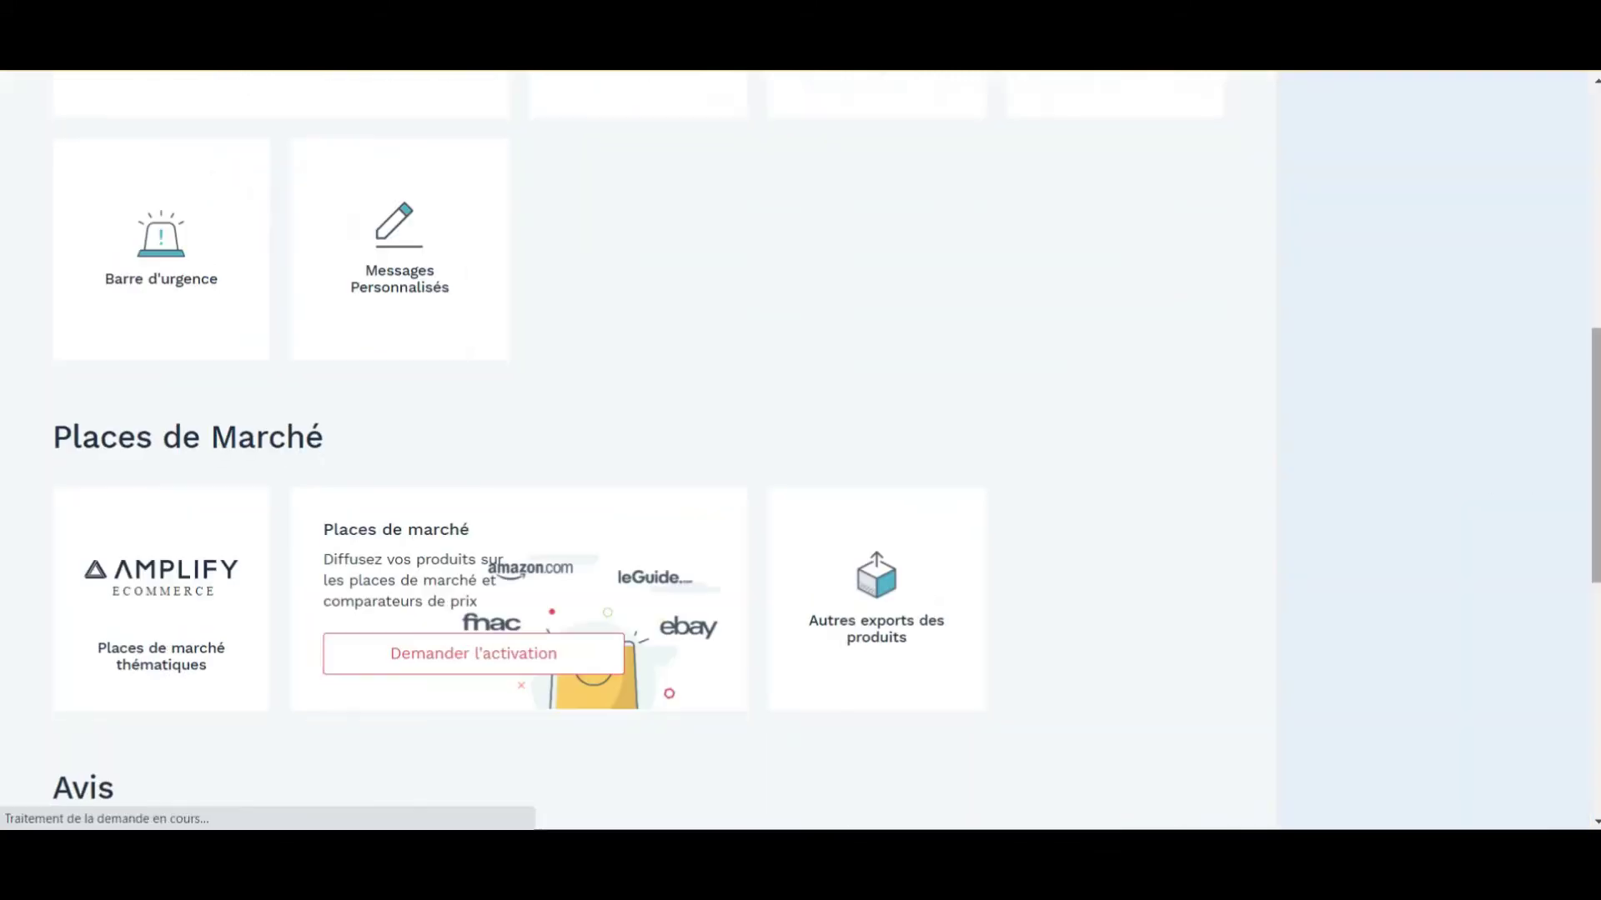
- Highlight the description of the Places de marché offer and open its activation page
{"action": "scroll", "coordinate": [369, 378], "scroll_direction": "down", "scroll_amount": 2}
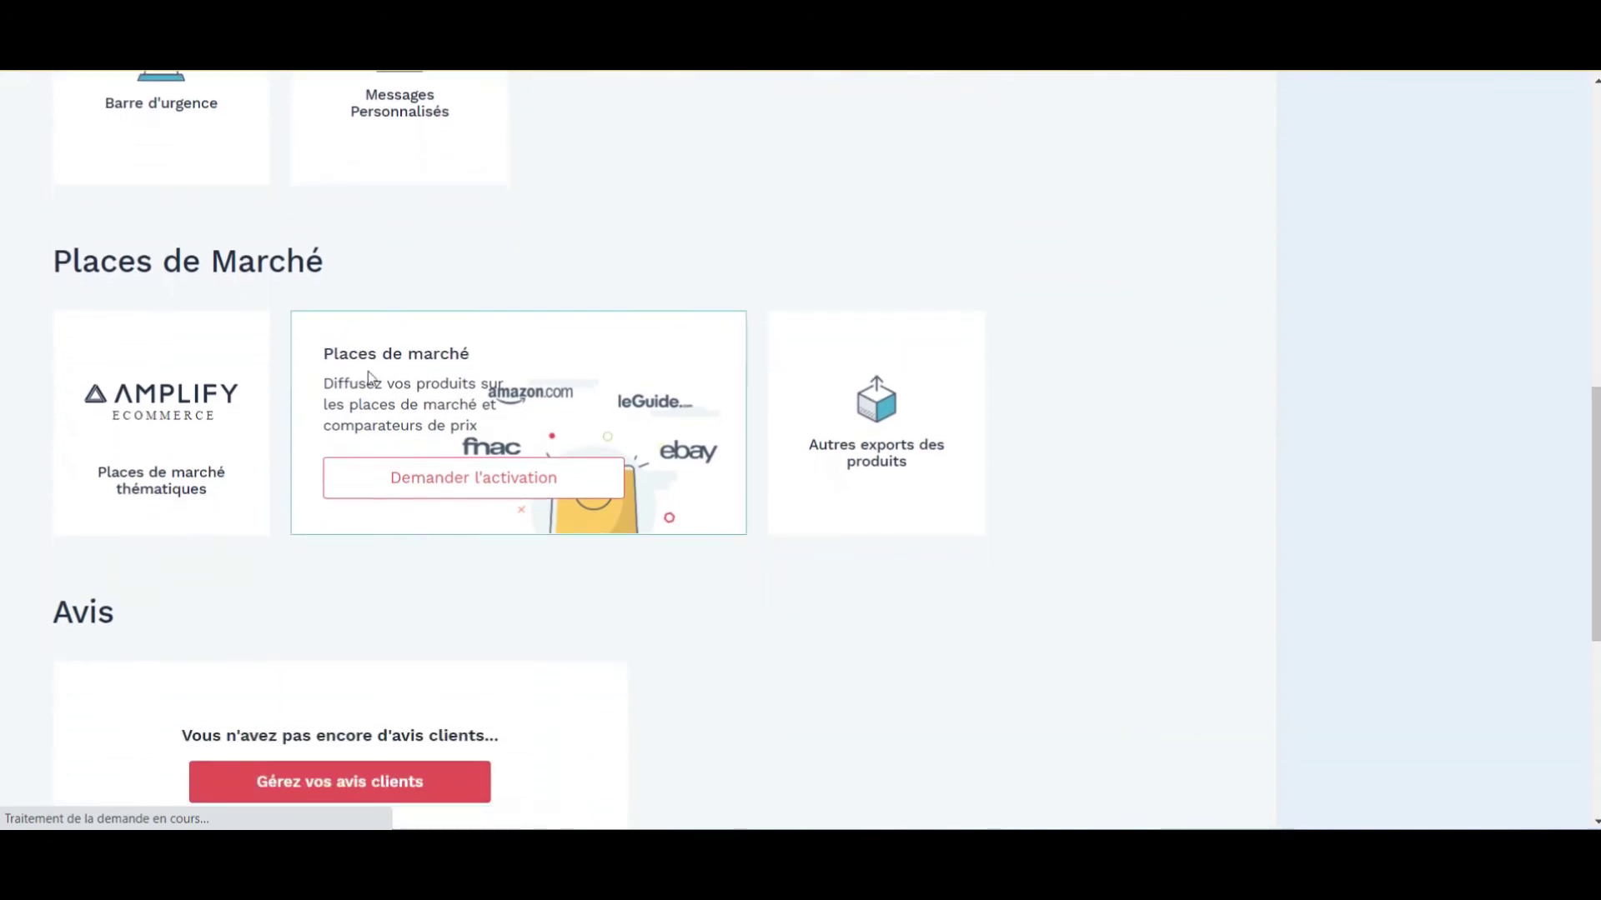
{"action": "left_click_drag", "start_coordinate": [361, 380], "coordinate": [500, 426]}
{"action": "left_click", "coordinate": [392, 386]}
{"action": "left_click_drag", "start_coordinate": [393, 389], "coordinate": [463, 426]}
{"action": "left_click", "coordinate": [417, 450]}
{"action": "left_click", "coordinate": [486, 478]}
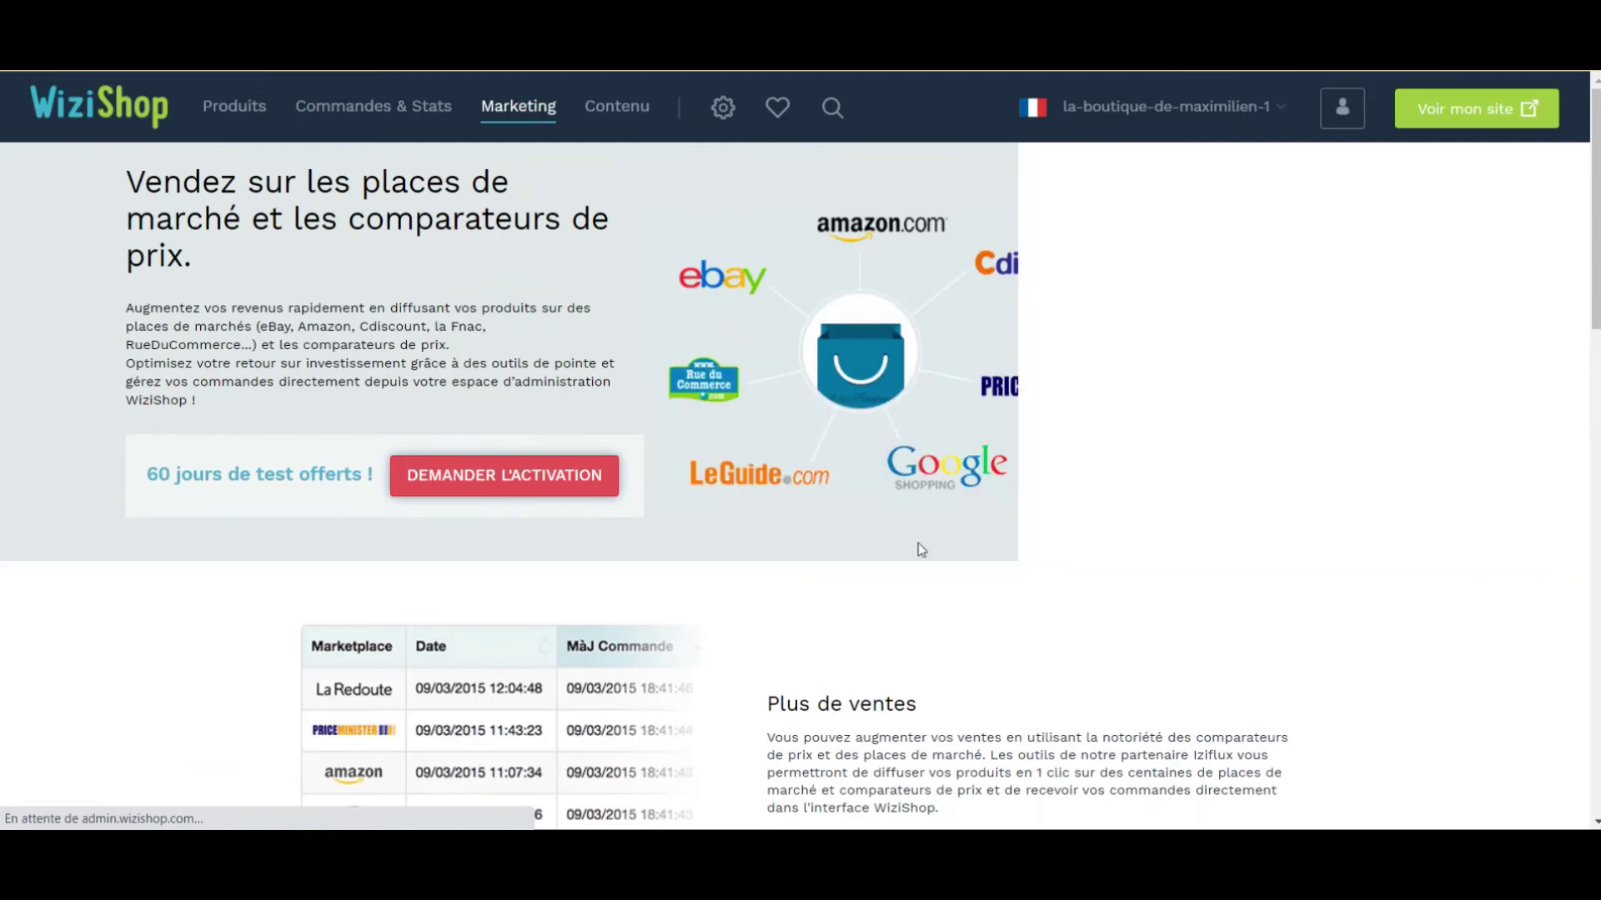
- Find the Tarifs avantageux section of the marketplace page and highlight the monthly starting price
{"action": "scroll", "coordinate": [1225, 540], "scroll_direction": "down", "scroll_amount": 1}
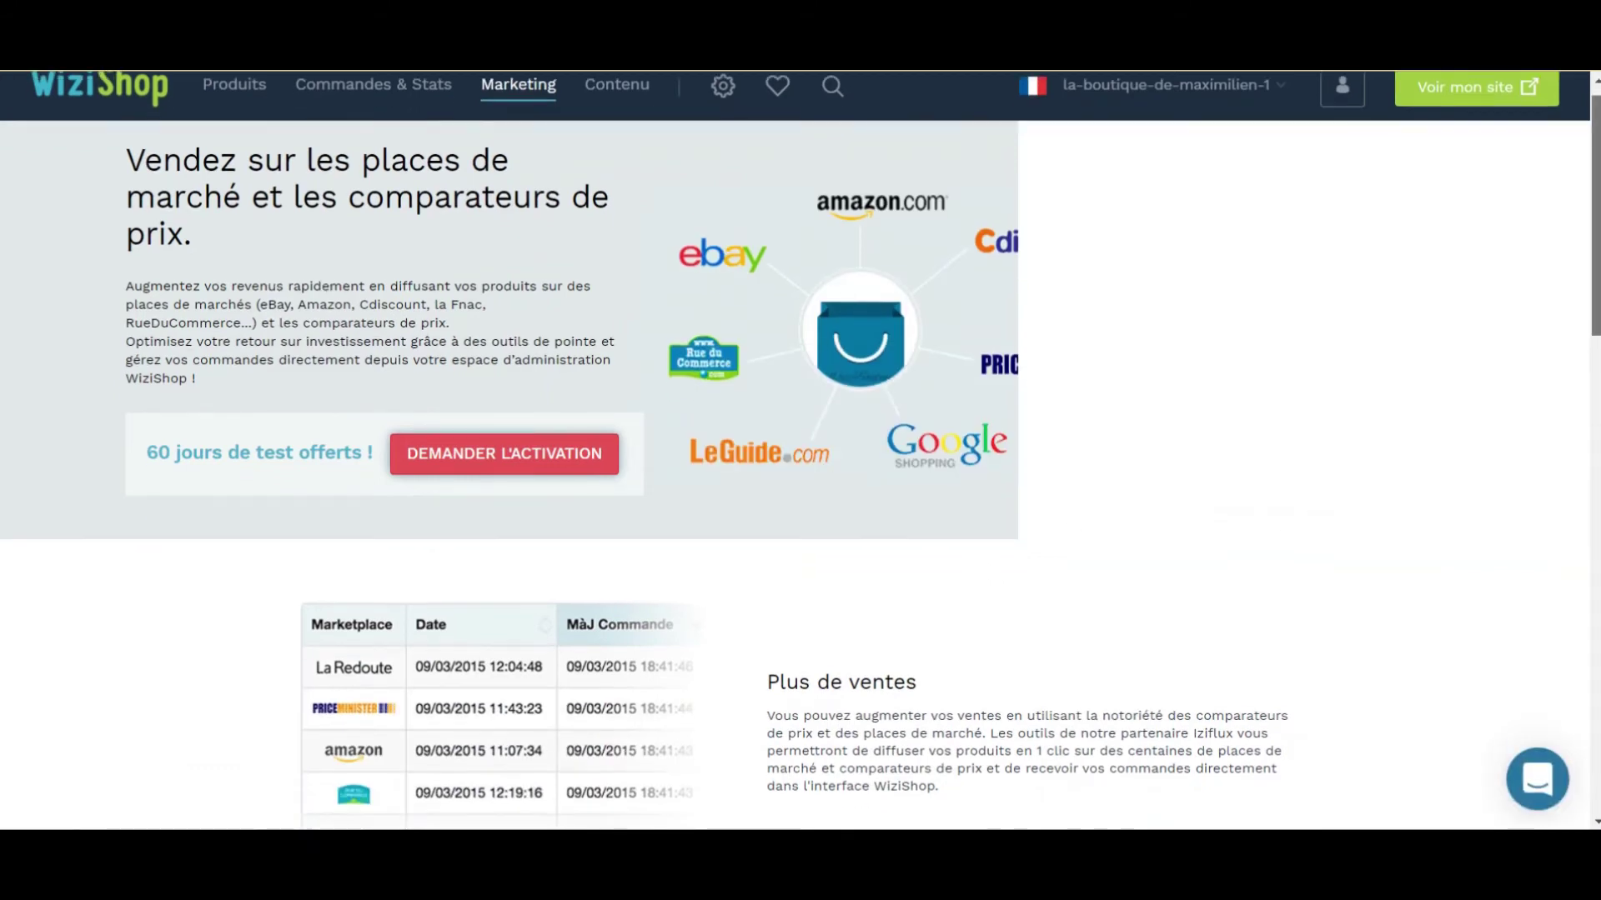
{"action": "scroll", "coordinate": [1595, 345], "scroll_direction": "down", "scroll_amount": 3}
{"action": "left_click_drag", "start_coordinate": [1594, 348], "coordinate": [1578, 503]}
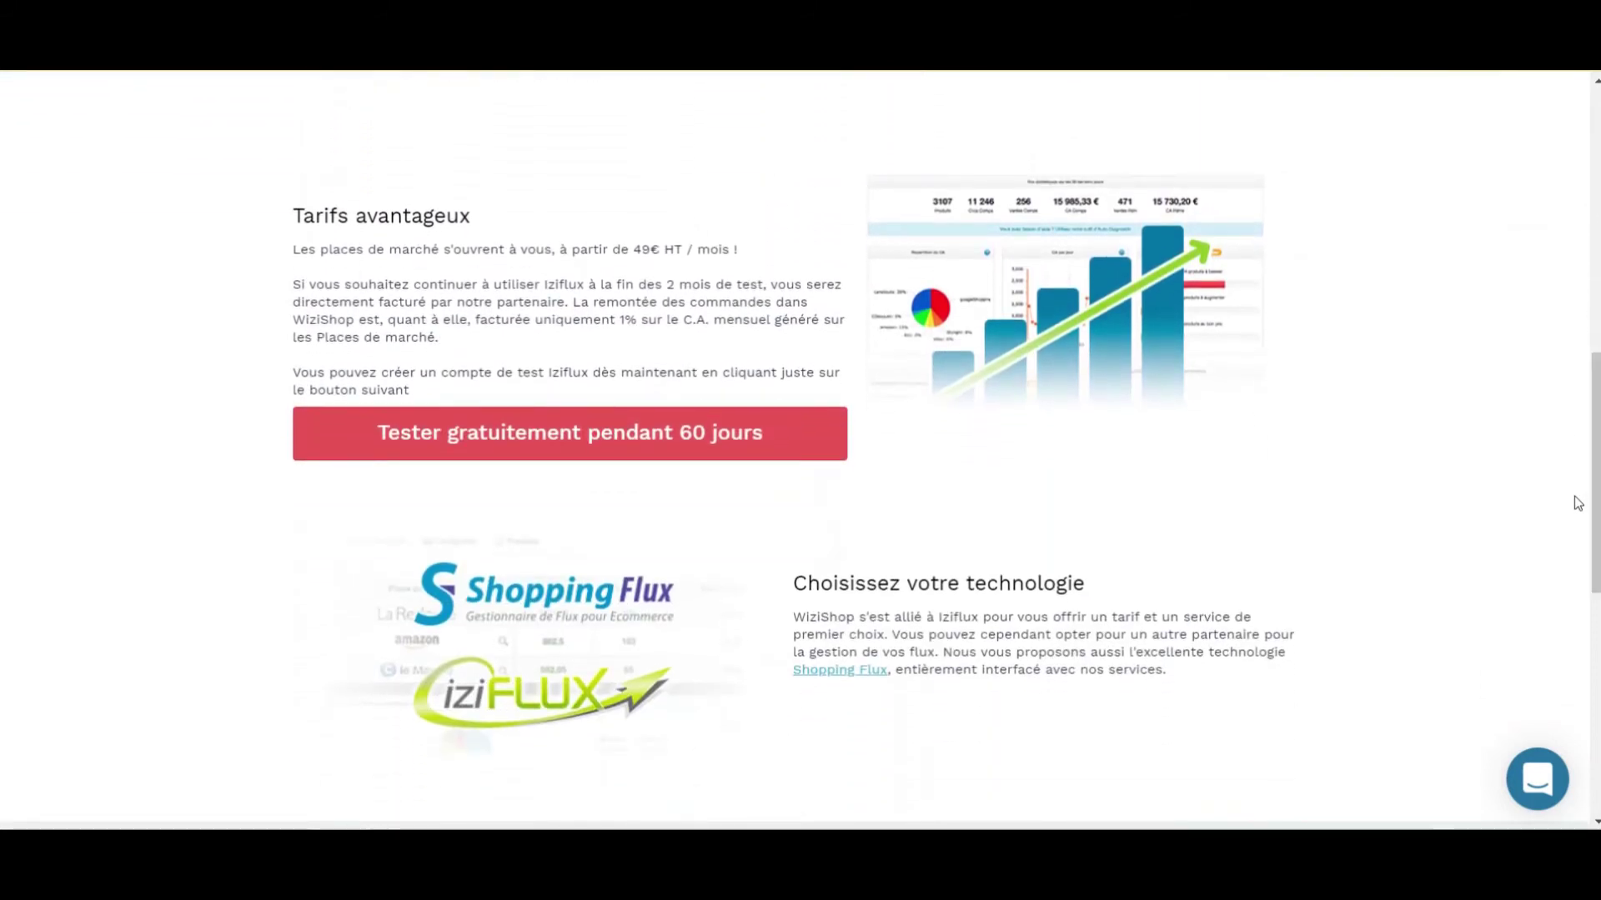
{"action": "left_click_drag", "start_coordinate": [634, 252], "coordinate": [685, 252]}
{"action": "left_click", "coordinate": [727, 266]}
{"action": "left_click_drag", "start_coordinate": [633, 249], "coordinate": [735, 250]}
{"action": "left_click", "coordinate": [735, 250]}
- Highlight the paragraph about Iziflux billing after the trial, review the rest of the offer, and return to the Marketing page
{"action": "left_click_drag", "start_coordinate": [1596, 459], "coordinate": [1597, 427]}
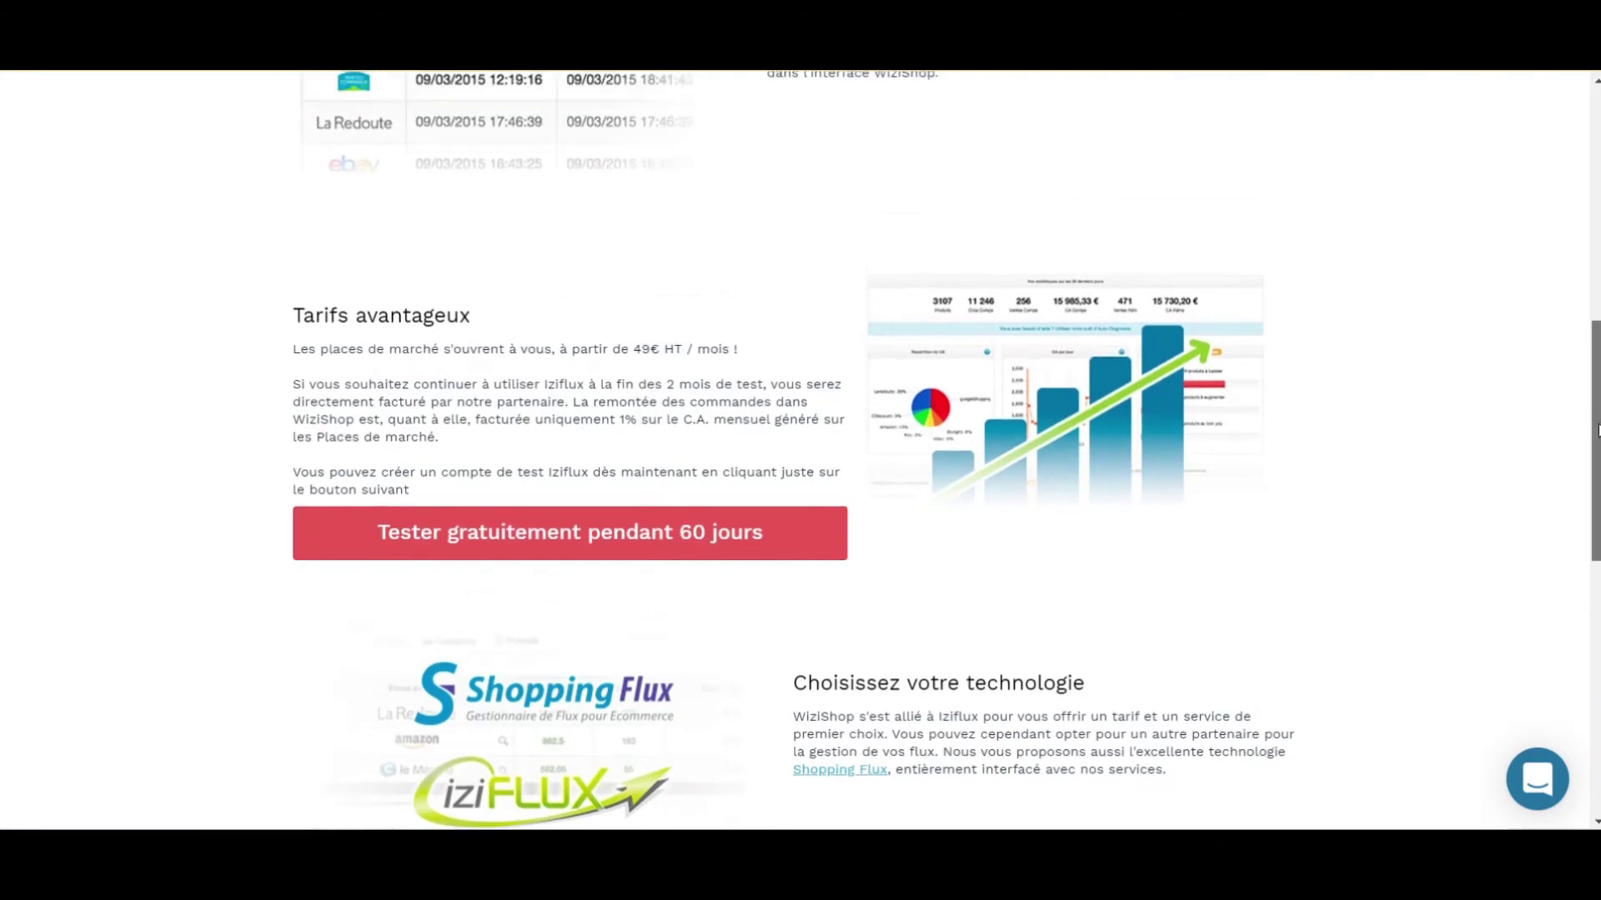
{"action": "left_click_drag", "start_coordinate": [294, 366], "coordinate": [511, 422]}
{"action": "left_click", "coordinate": [512, 422]}
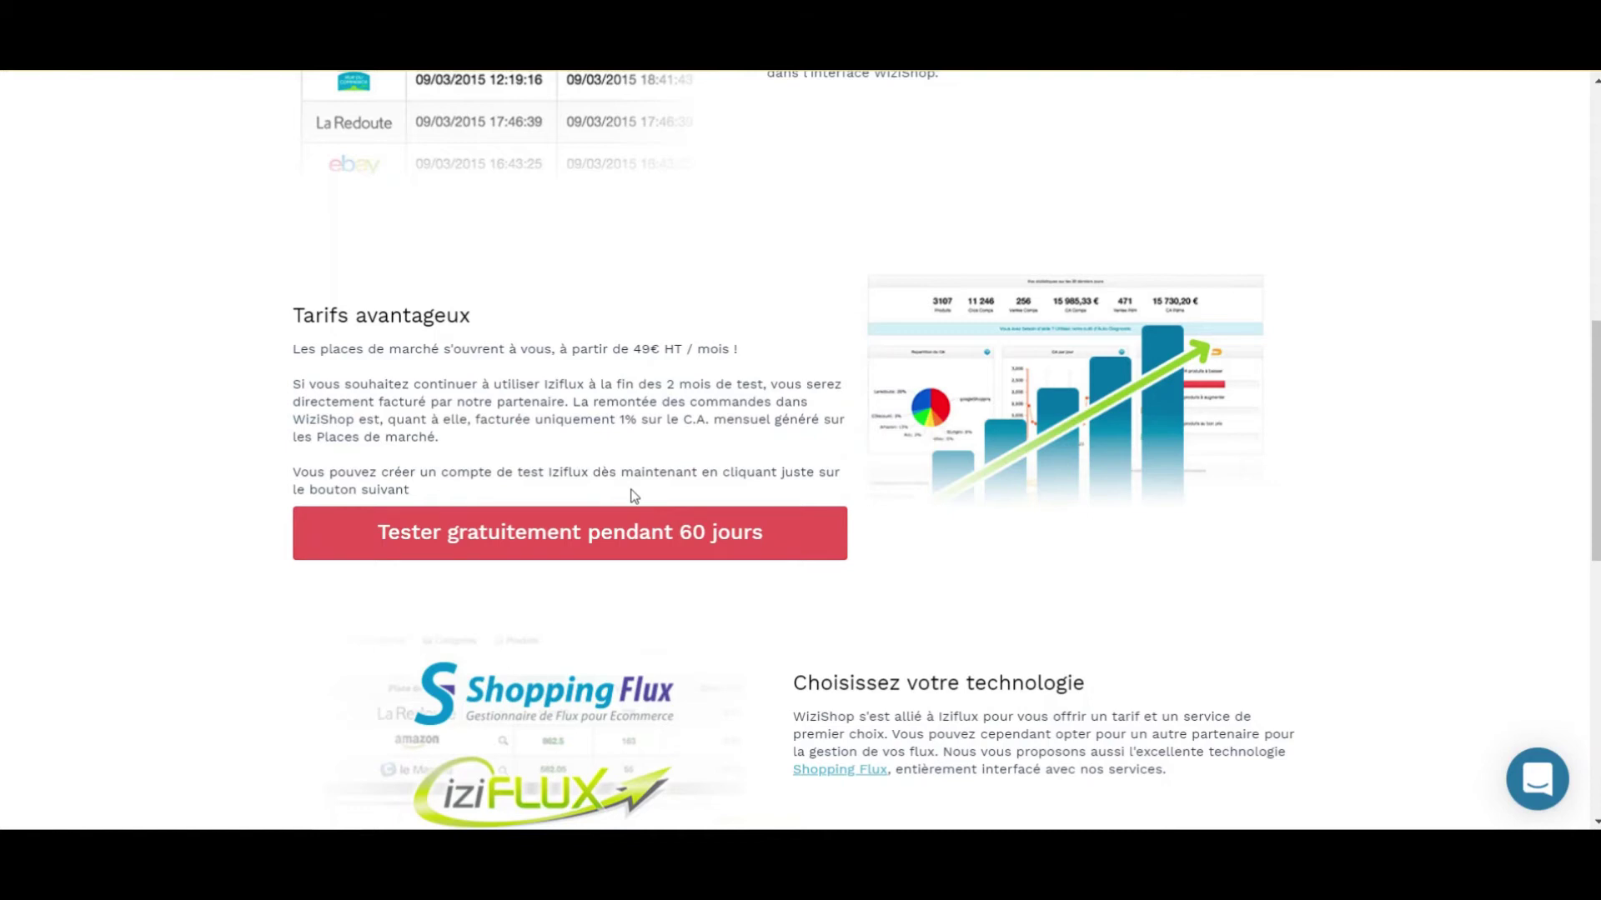
{"action": "scroll", "coordinate": [642, 355], "scroll_direction": "down", "scroll_amount": 1}
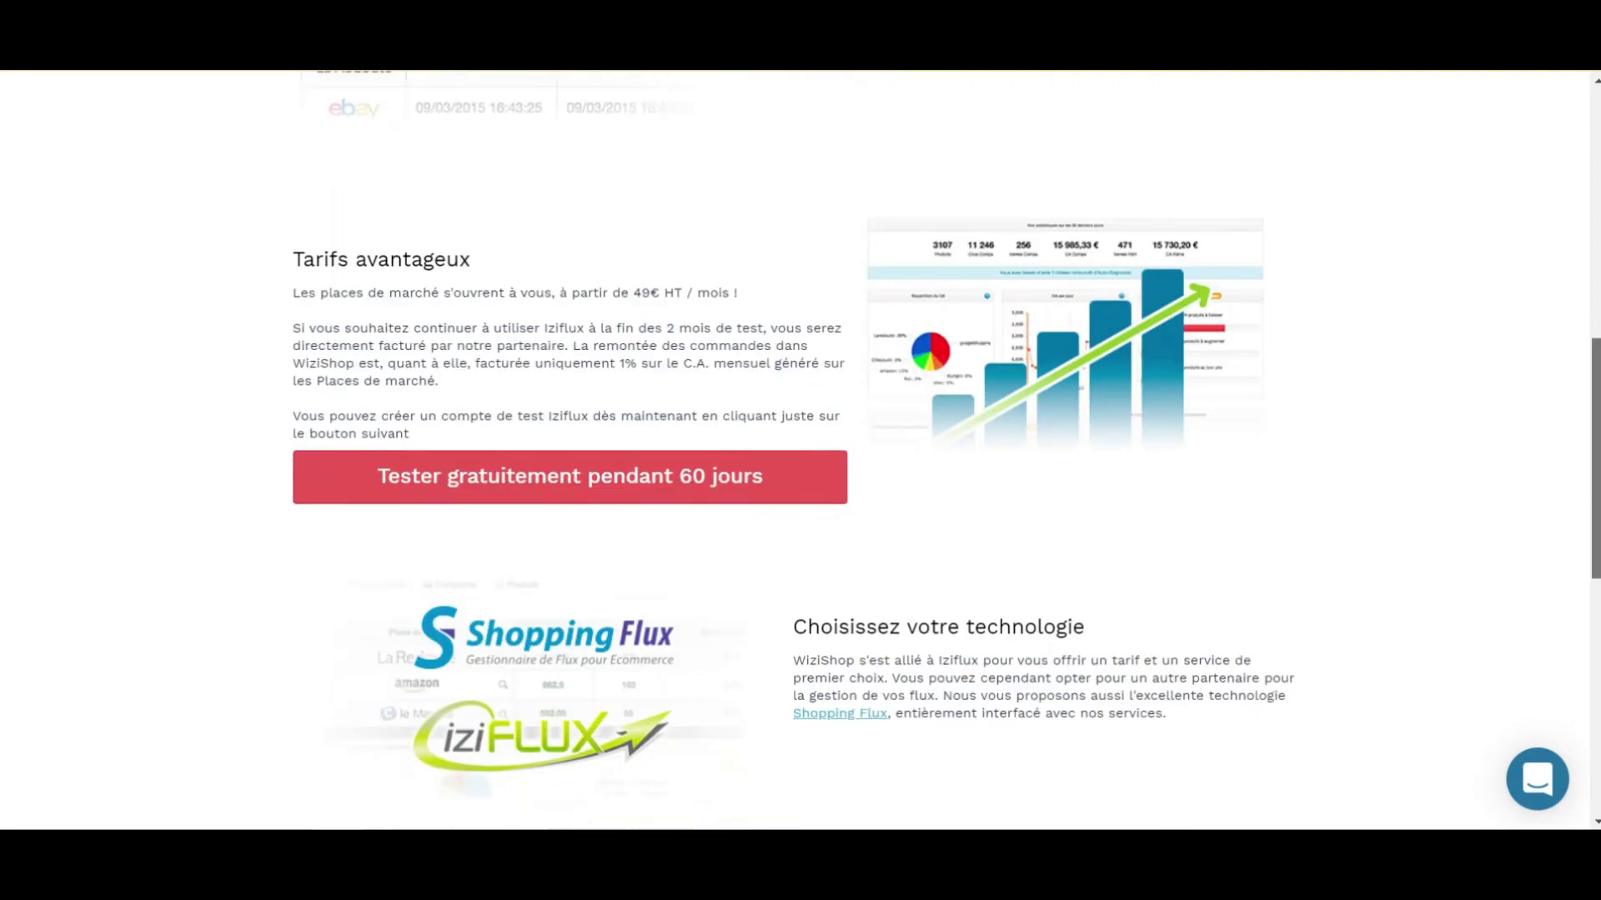
{"action": "scroll", "coordinate": [795, 450], "scroll_direction": "up", "scroll_amount": 8}
{"action": "scroll", "coordinate": [795, 450], "scroll_direction": "up", "scroll_amount": 2}
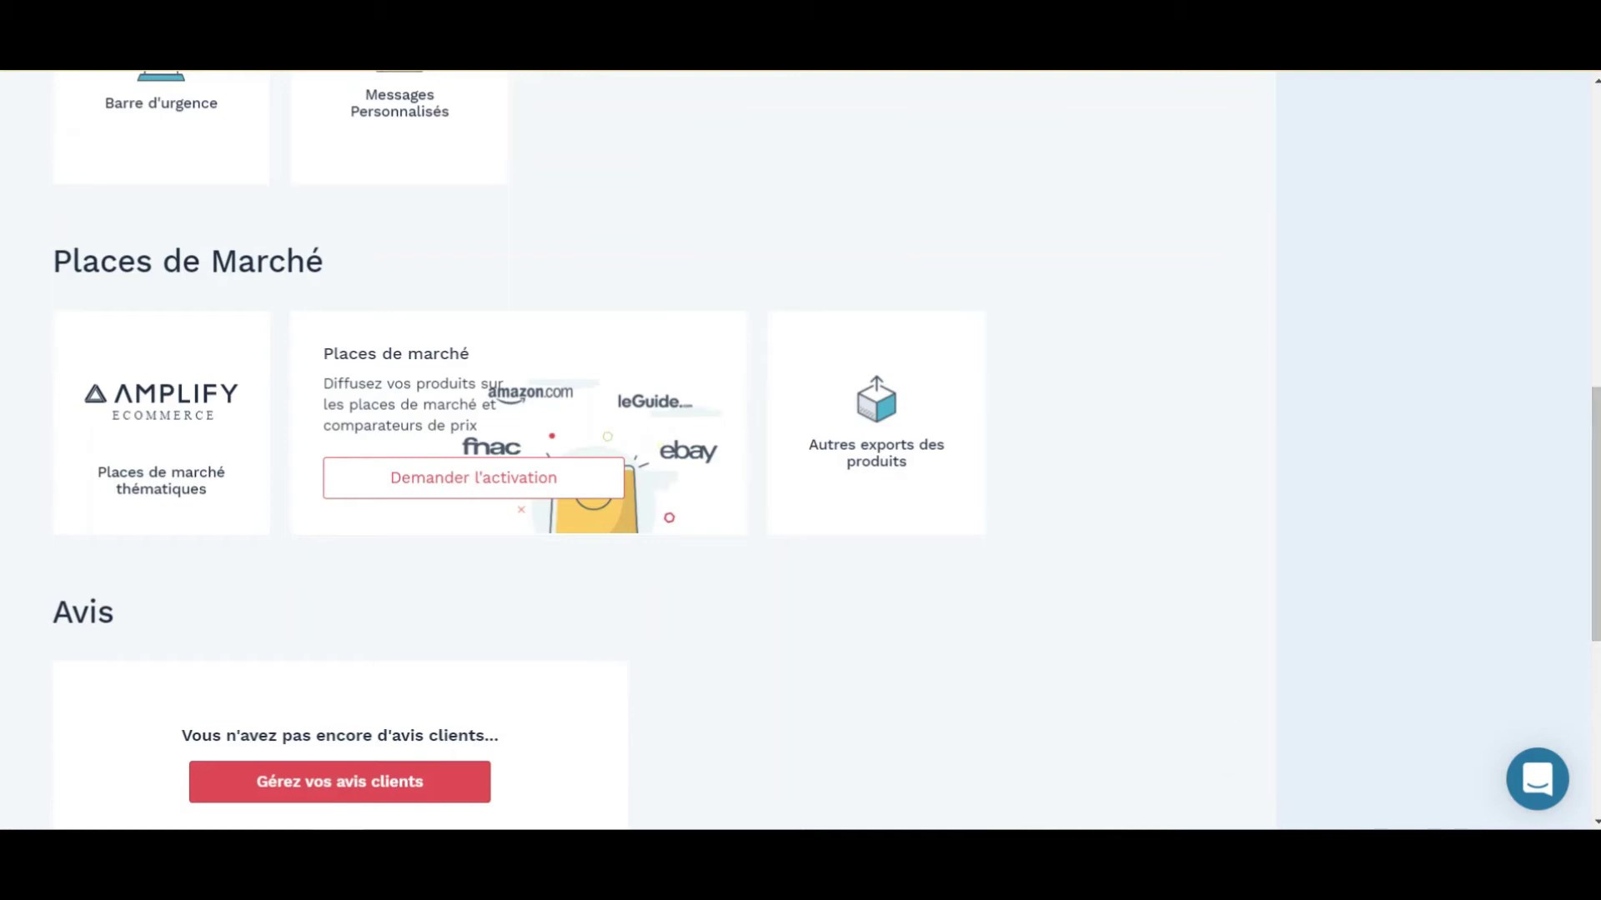
- Review the Avis and Applications recommandées sections of the Marketing page and open the Mail Spinner application
{"action": "scroll", "coordinate": [634, 450], "scroll_direction": "down", "scroll_amount": 2}
{"action": "scroll", "coordinate": [633, 451], "scroll_direction": "down", "scroll_amount": 5}
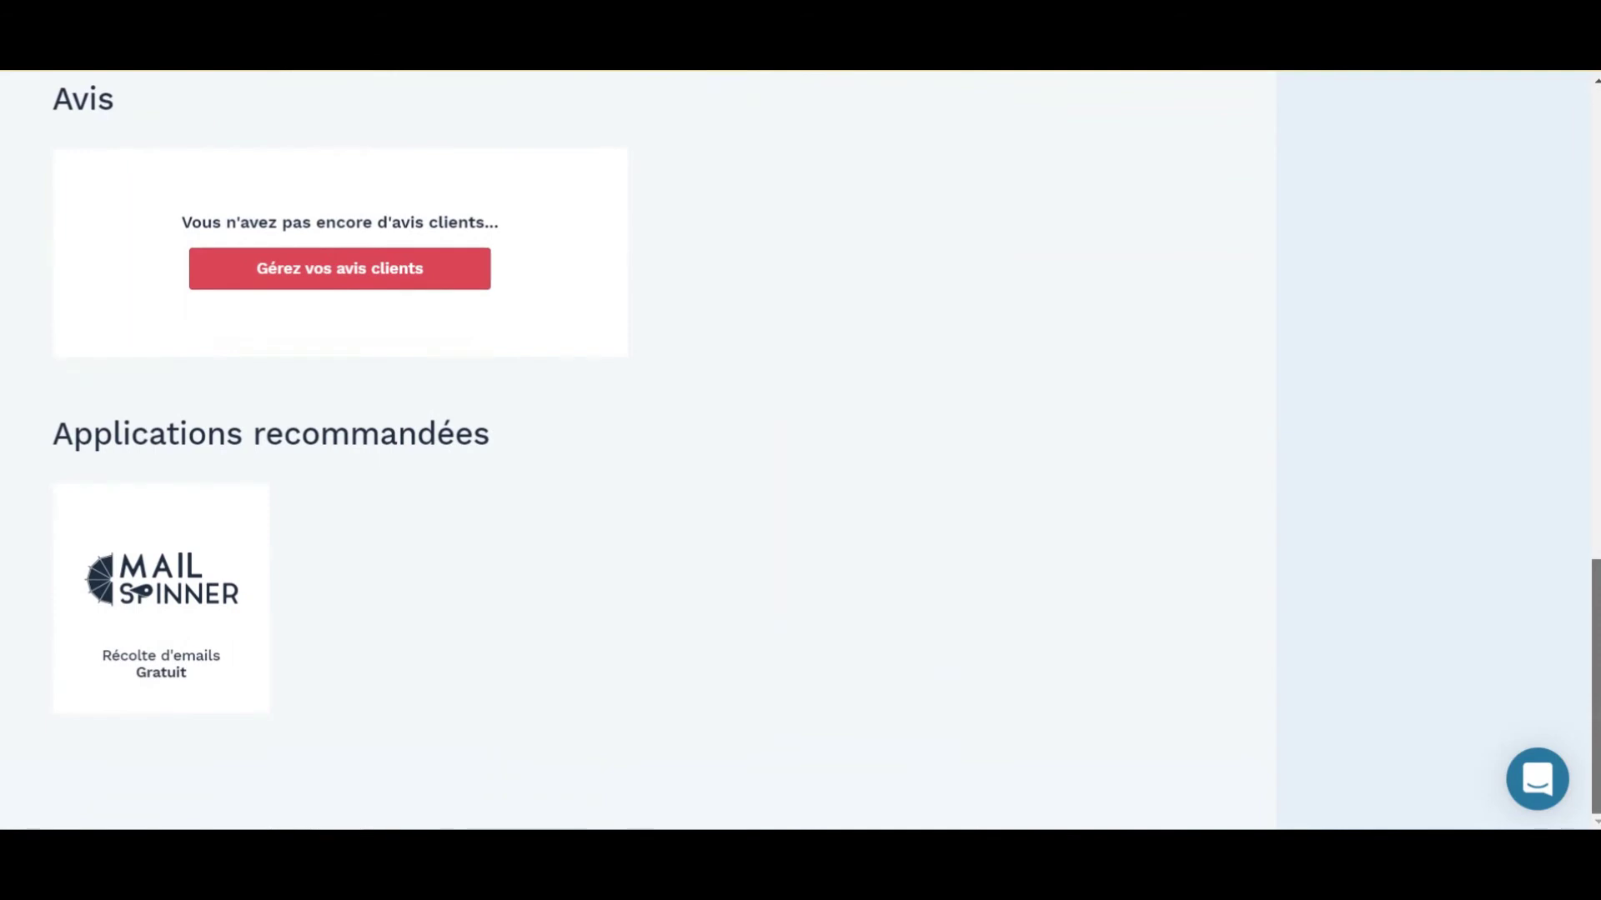
{"action": "scroll", "coordinate": [1595, 652], "scroll_direction": "up", "scroll_amount": 1}
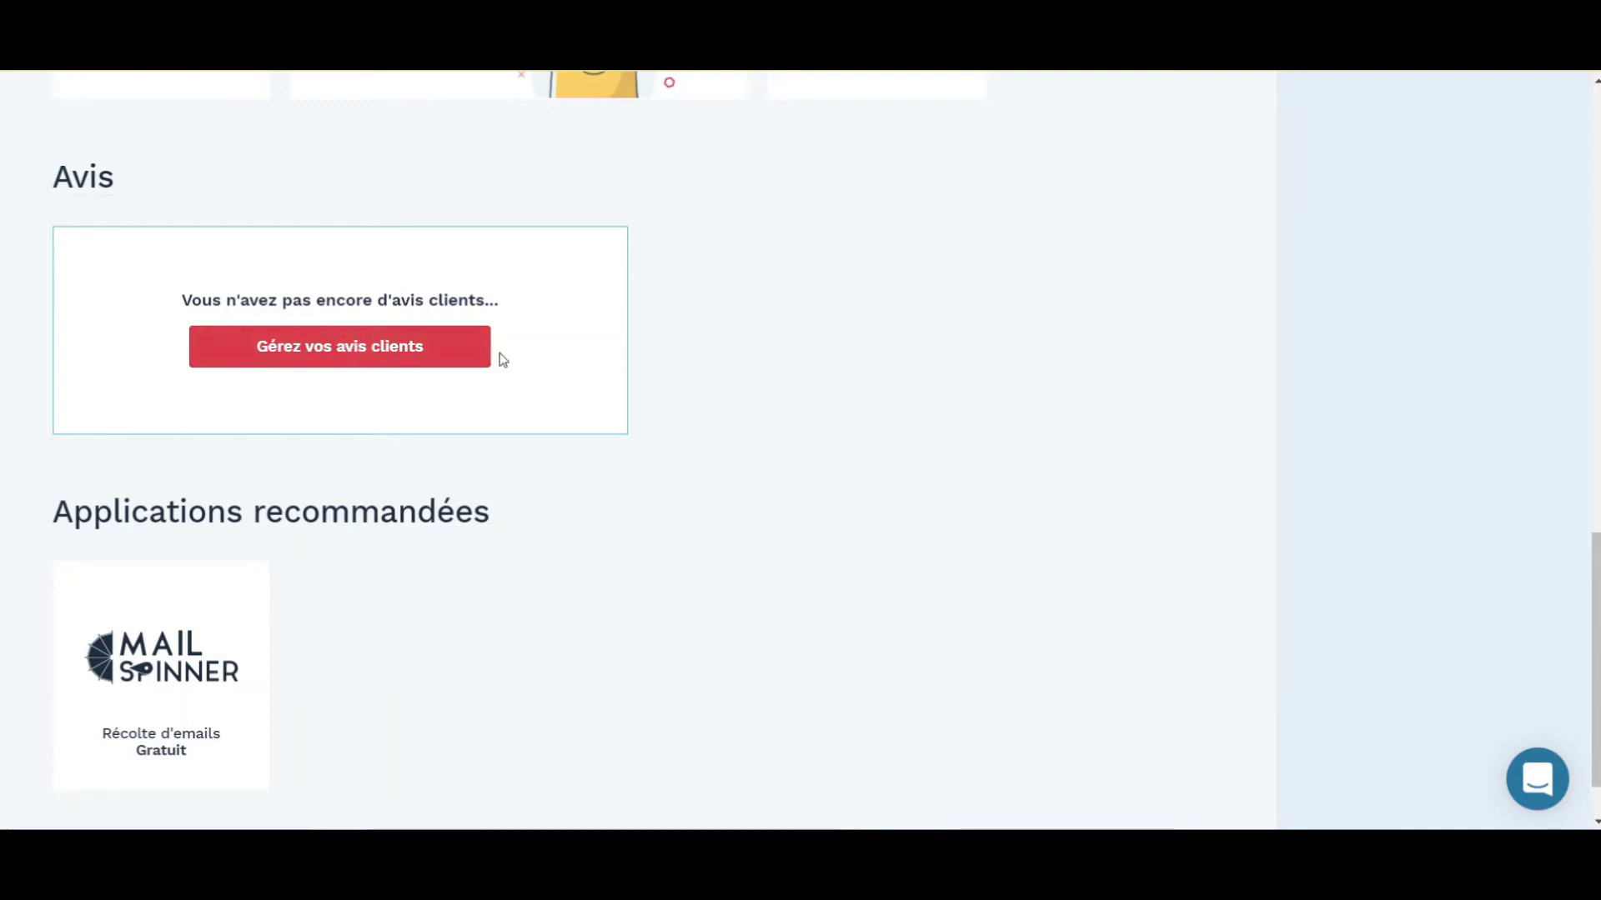
{"action": "scroll", "coordinate": [583, 479], "scroll_direction": "down", "scroll_amount": 1}
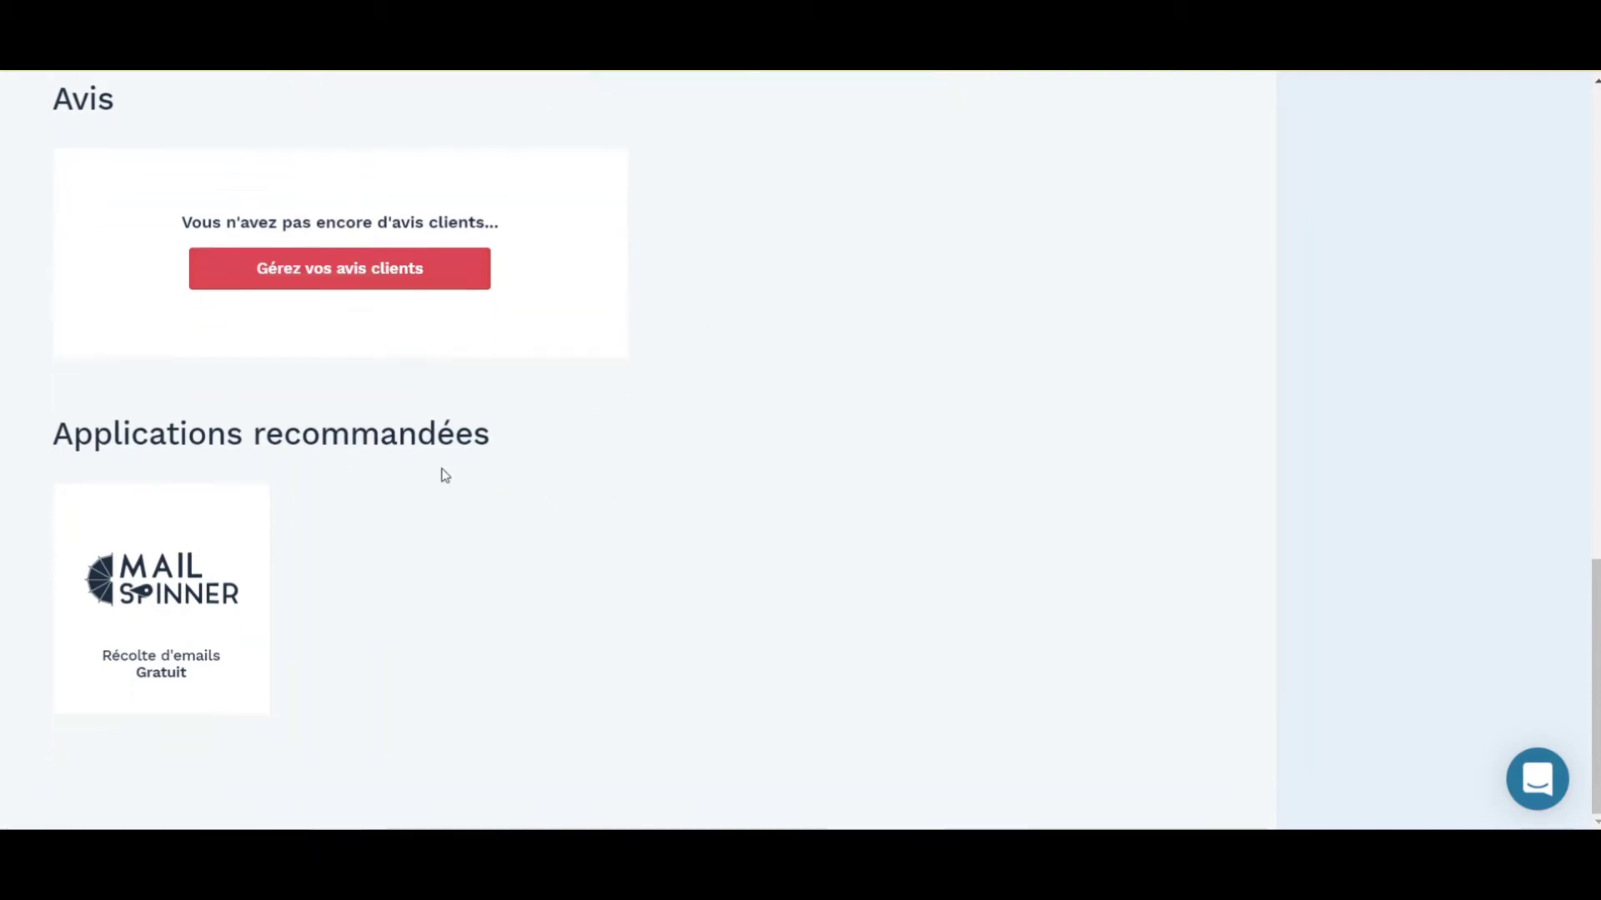
{"action": "left_click", "coordinate": [187, 579]}
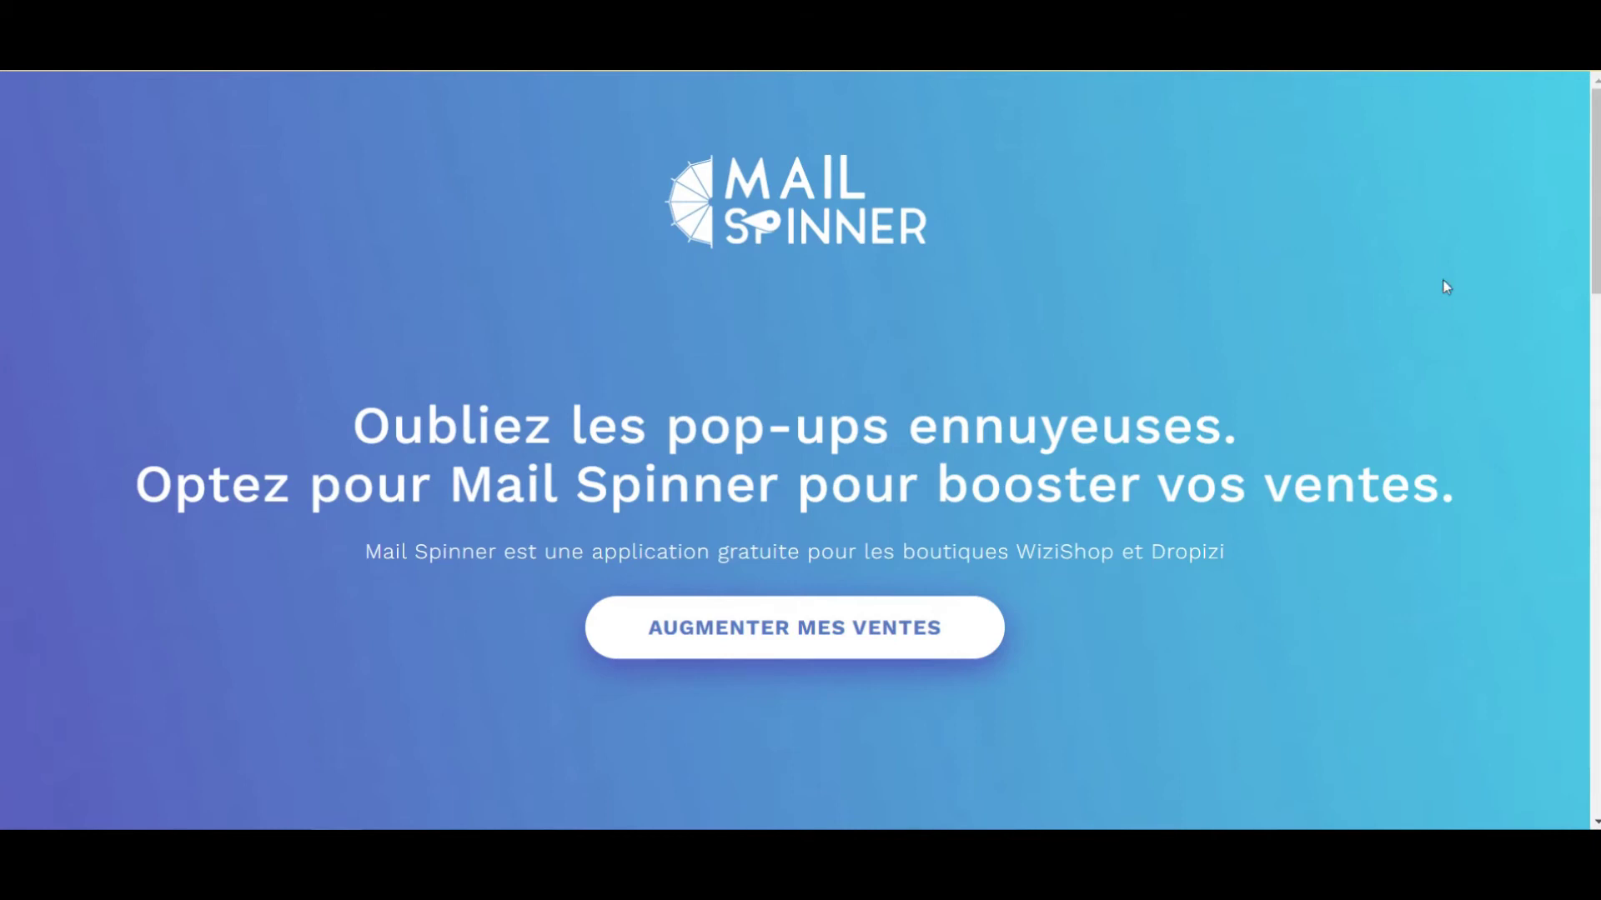
{"action": "mouse_move", "coordinate": [1592, 148]}
{"action": "left_mouse_down"}
{"action": "mouse_move", "coordinate": [1587, 210]}
{"action": "mouse_move", "coordinate": [1597, 148]}
{"action": "left_mouse_up"}
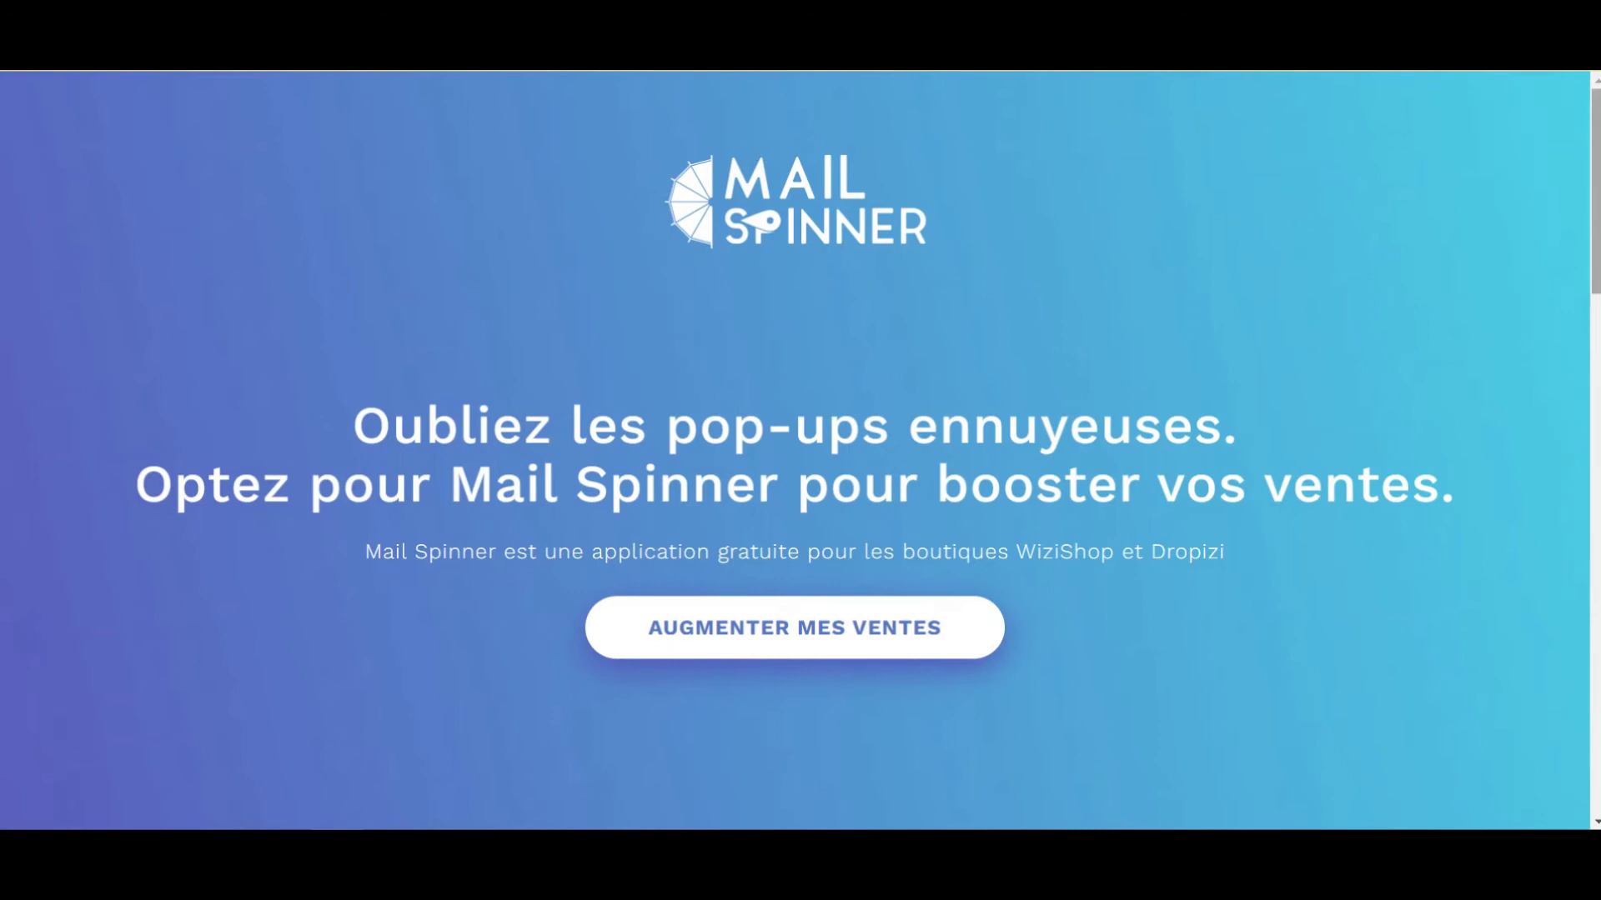
- Find the Mail Spinner section about the wheel of fortune and highlight its wording on pop-up power and "gamification"
{"action": "scroll", "coordinate": [800, 450], "scroll_direction": "down", "scroll_amount": 6}
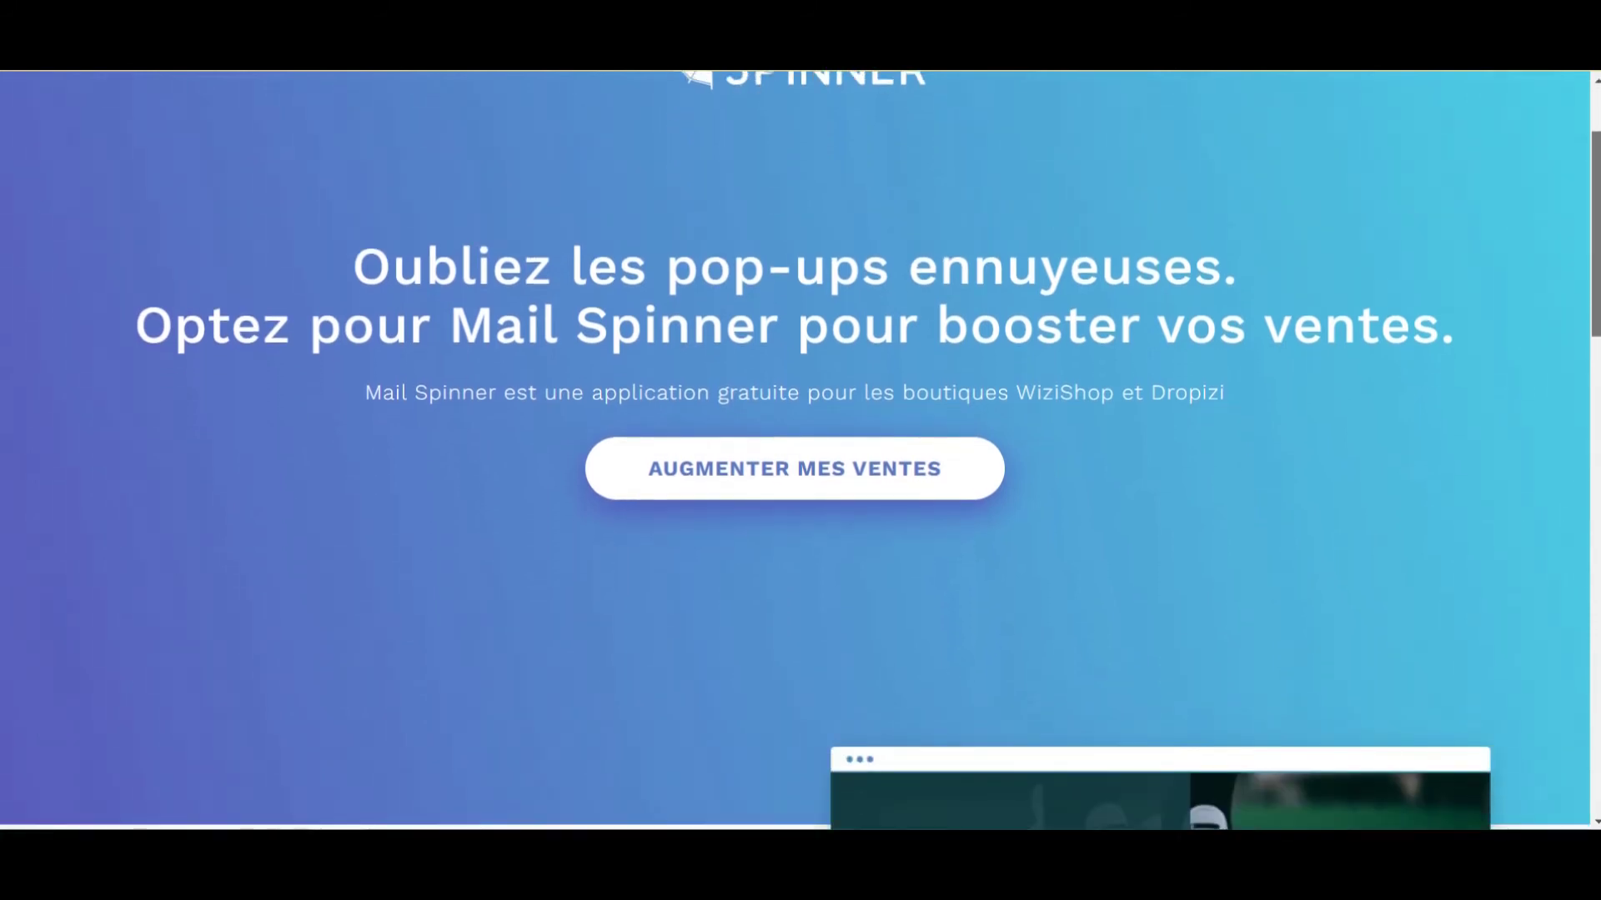
{"action": "scroll", "coordinate": [800, 450], "scroll_direction": "down", "scroll_amount": 3}
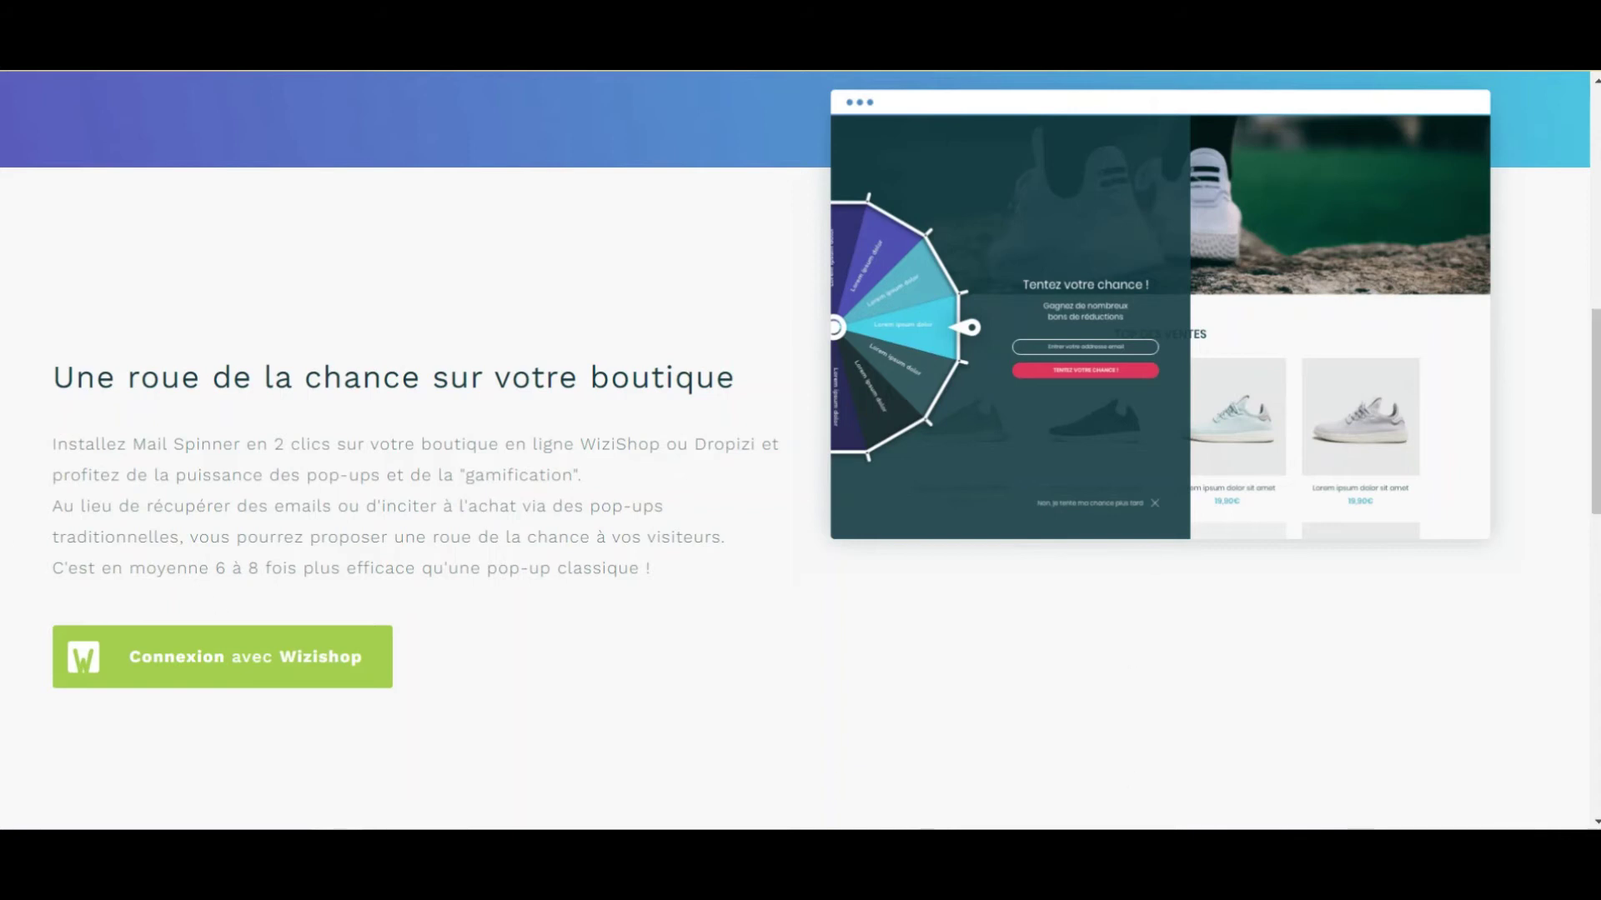
{"action": "left_click_drag", "start_coordinate": [56, 475], "coordinate": [340, 479]}
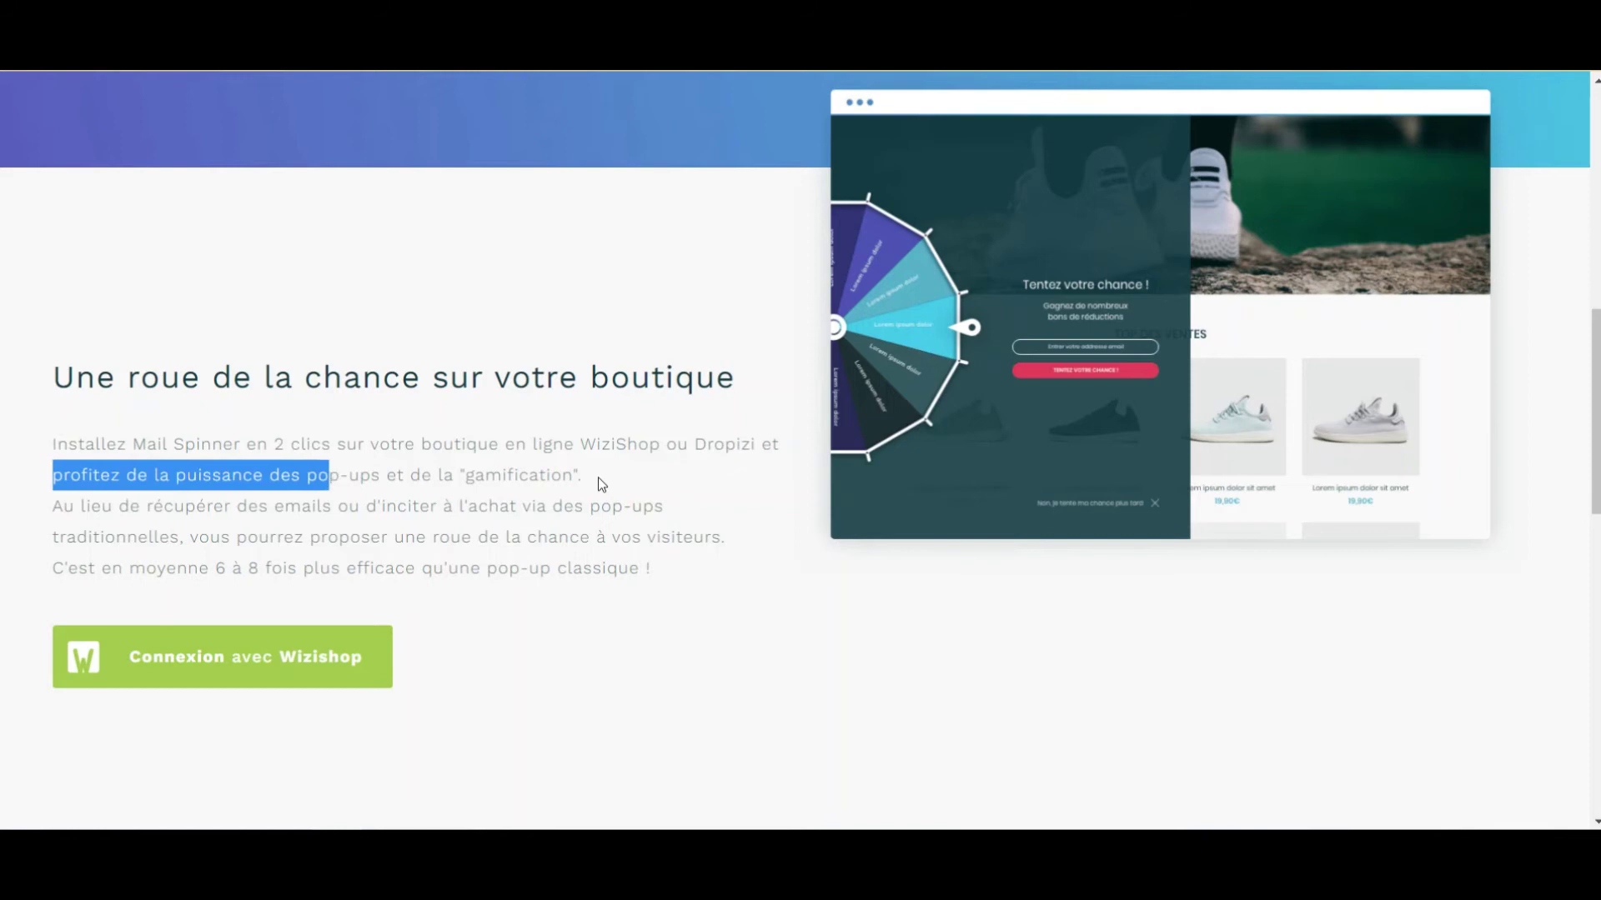
{"action": "left_click", "coordinate": [346, 482]}
{"action": "mouse_move", "coordinate": [463, 471]}
{"action": "left_mouse_down"}
{"action": "mouse_move", "coordinate": [593, 474]}
{"action": "mouse_move", "coordinate": [462, 473]}
{"action": "left_mouse_up"}
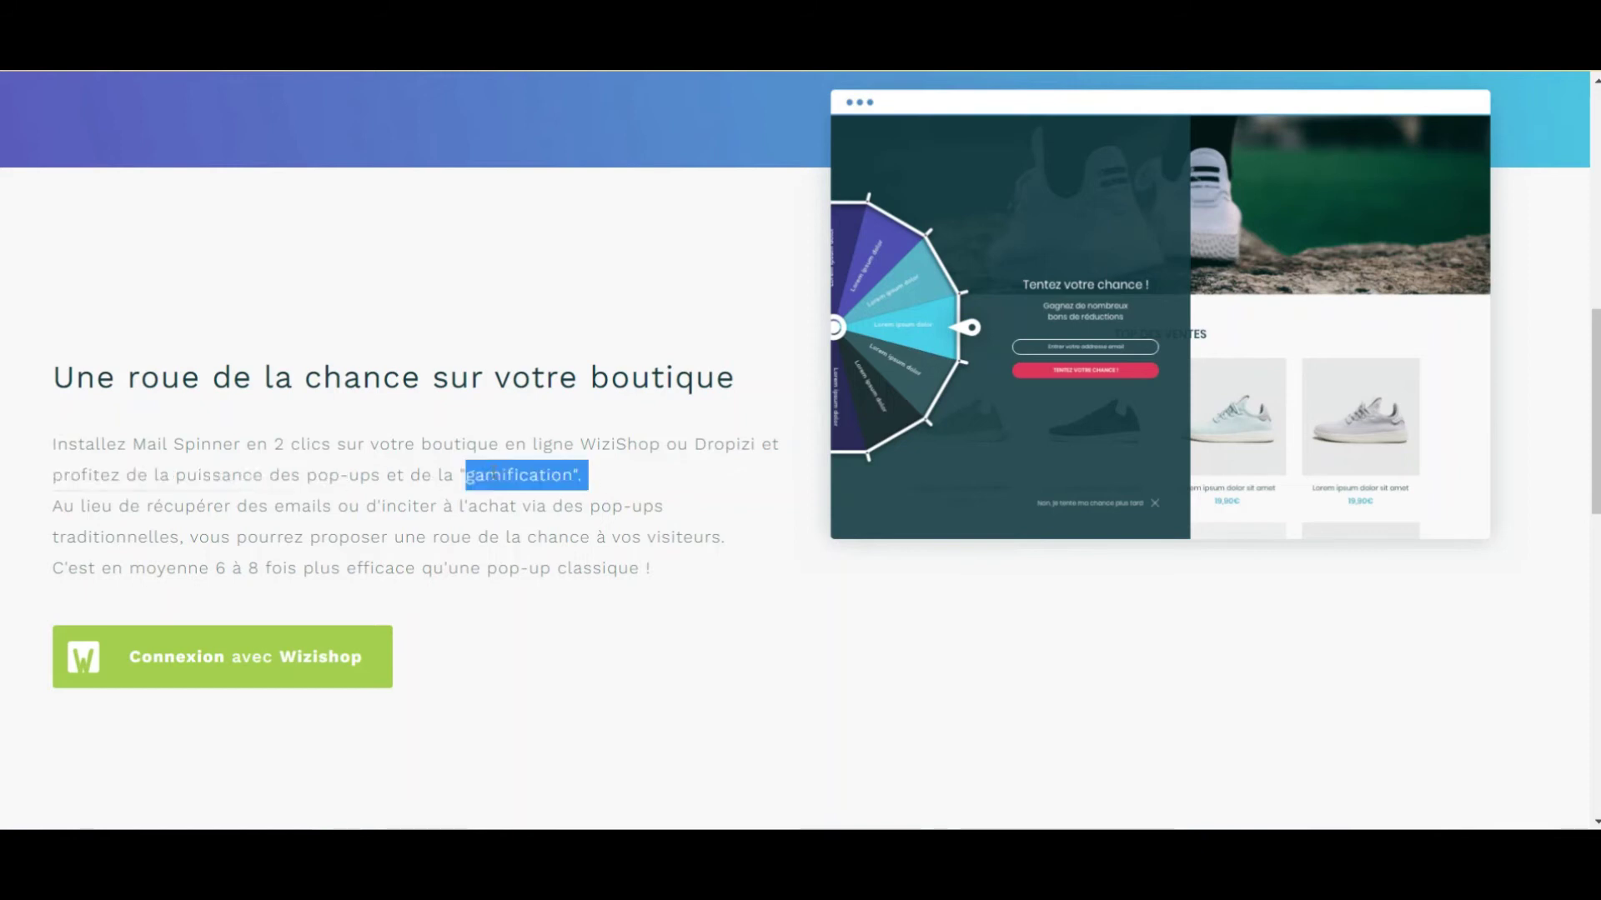
{"action": "left_click", "coordinate": [459, 473]}
- Highlight the Mail Spinner claim comparing the wheel's effectiveness with a classic pop-up
{"action": "left_click_drag", "start_coordinate": [130, 568], "coordinate": [424, 566]}
{"action": "left_click", "coordinate": [423, 564]}
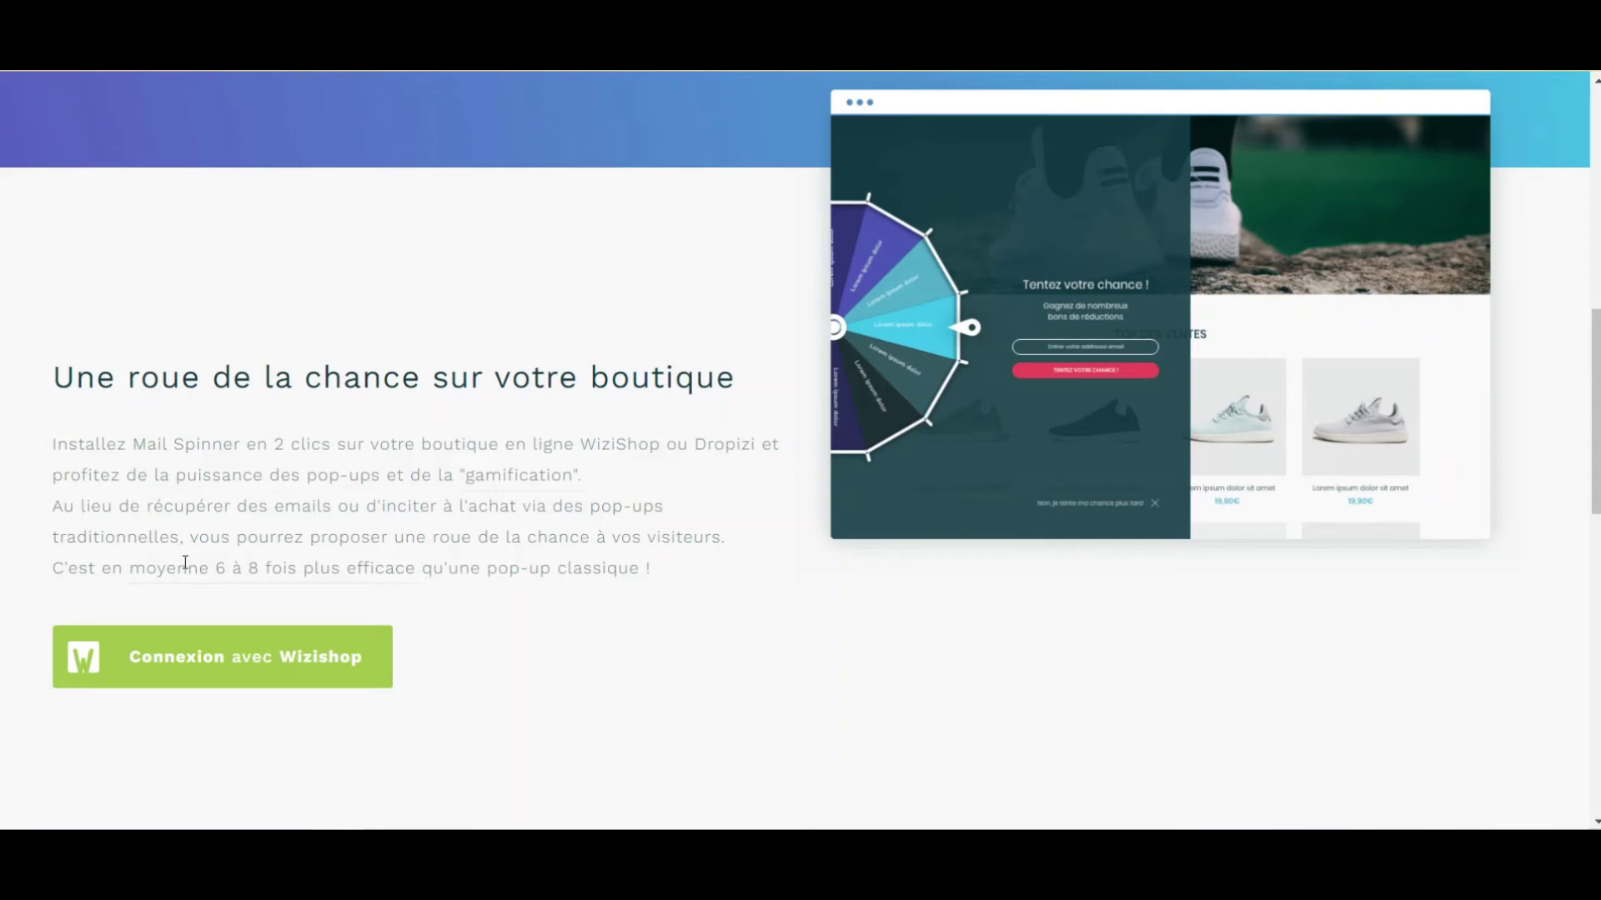
{"action": "left_click_drag", "start_coordinate": [167, 561], "coordinate": [393, 557]}
{"action": "left_click", "coordinate": [393, 557]}
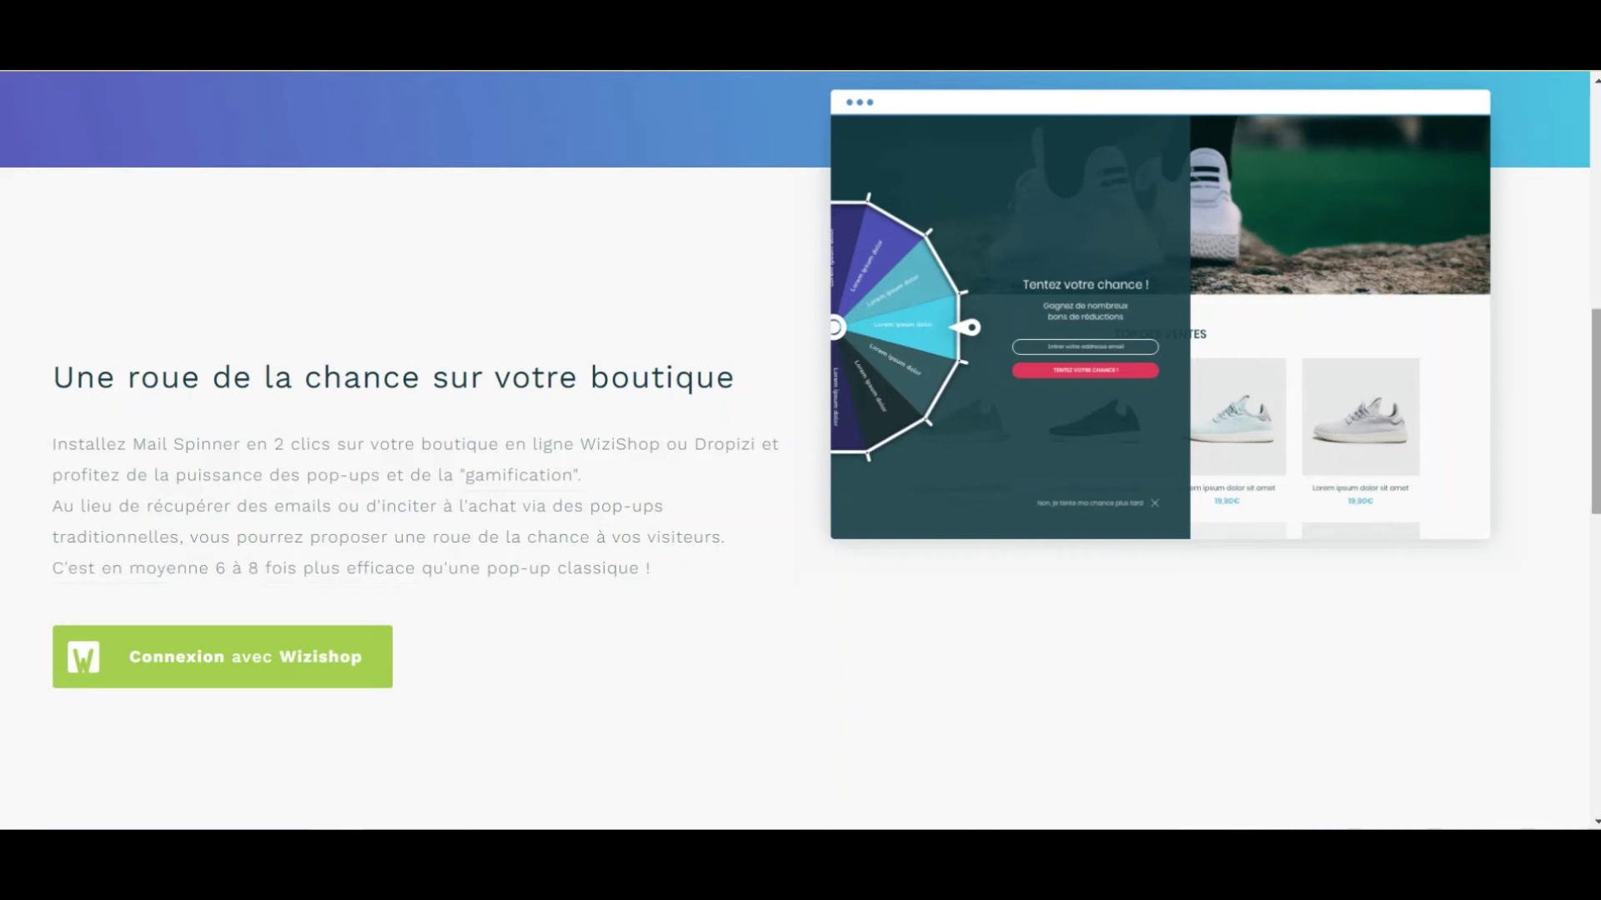
- Review the Personnalisation & Options section of the Mail Spinner page and return to the Marketing page
{"action": "scroll", "coordinate": [800, 451], "scroll_direction": "down", "scroll_amount": 5}
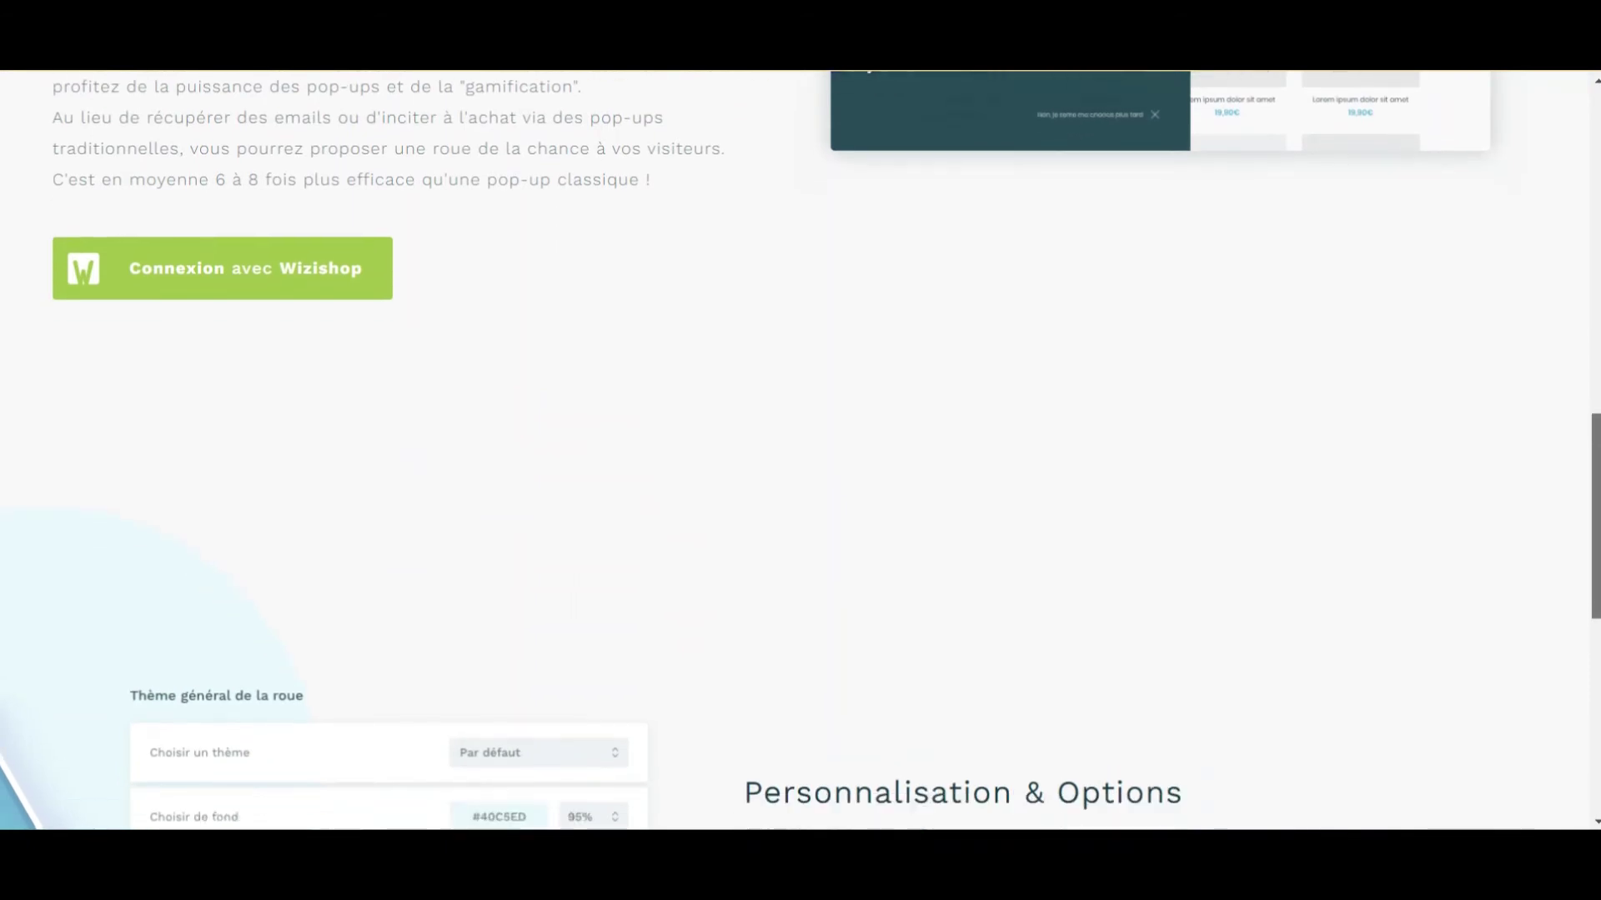
{"action": "scroll", "coordinate": [1596, 642], "scroll_direction": "down", "scroll_amount": 5}
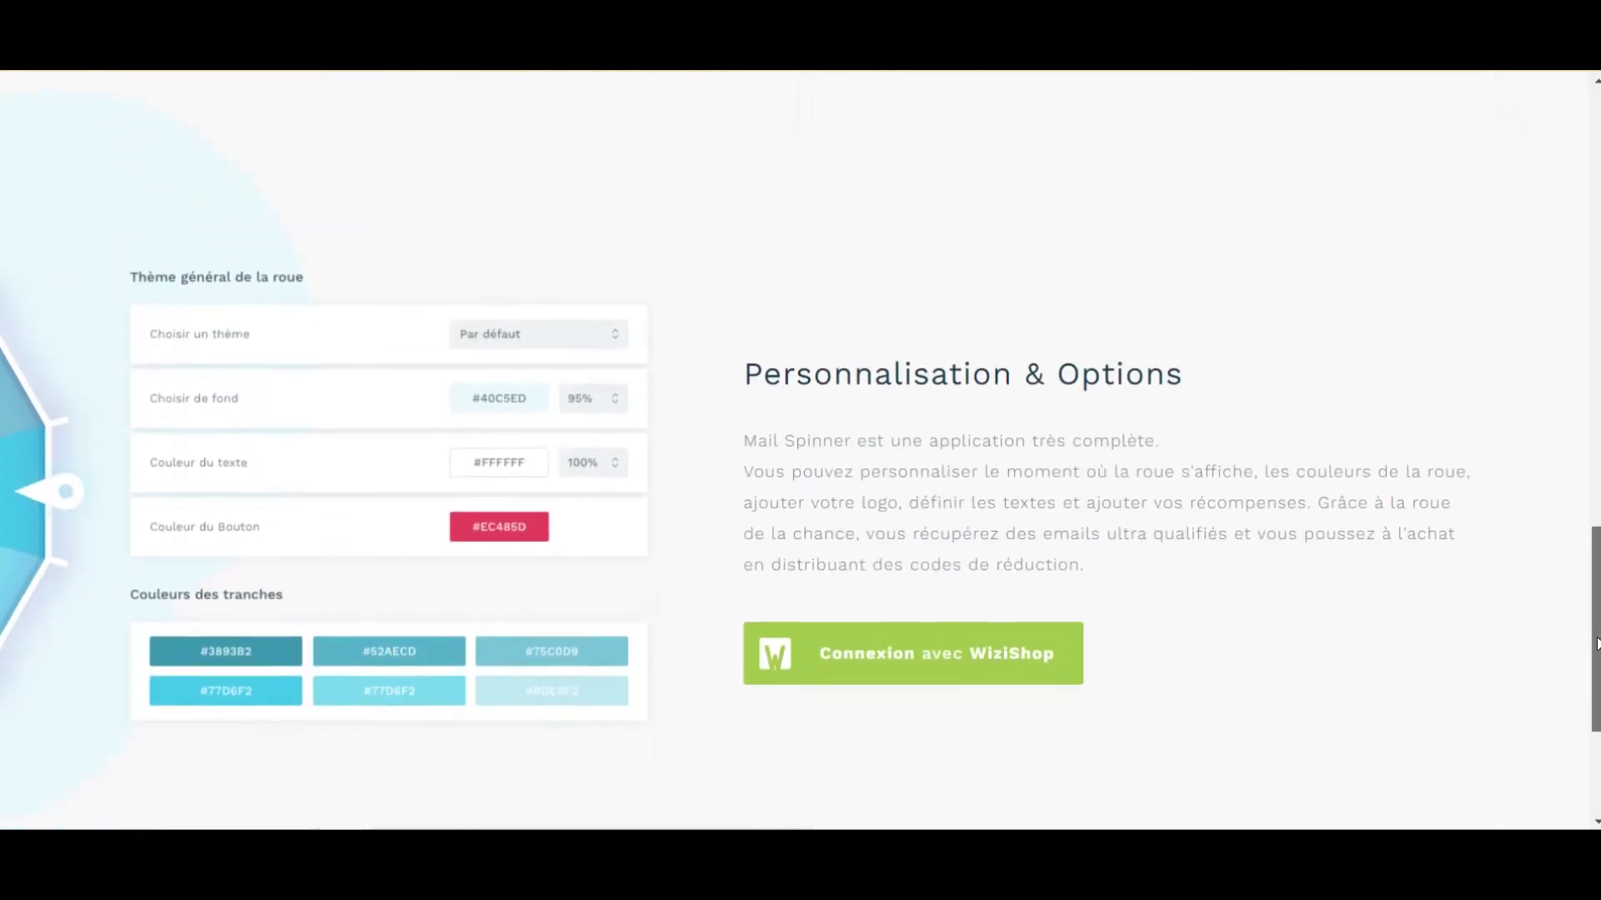
{"action": "mouse_move", "coordinate": [1597, 643]}
{"action": "left_mouse_down"}
{"action": "mouse_move", "coordinate": [1597, 575]}
{"action": "mouse_move", "coordinate": [1598, 649]}
{"action": "left_mouse_up"}
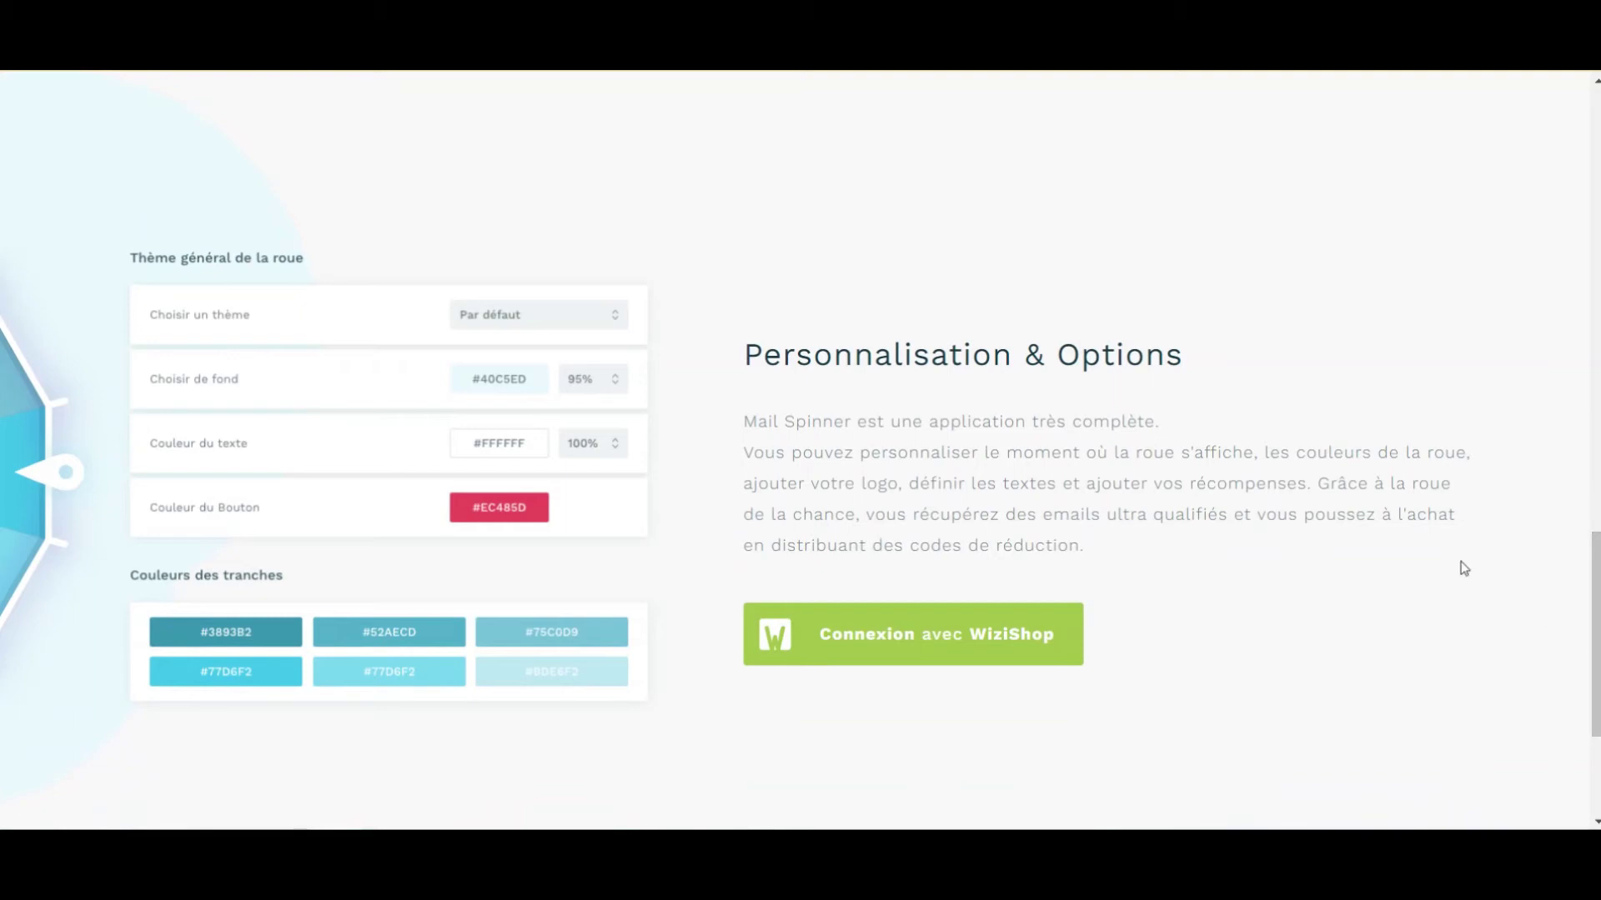
{"action": "left_click_drag", "start_coordinate": [1596, 567], "coordinate": [1595, 160]}
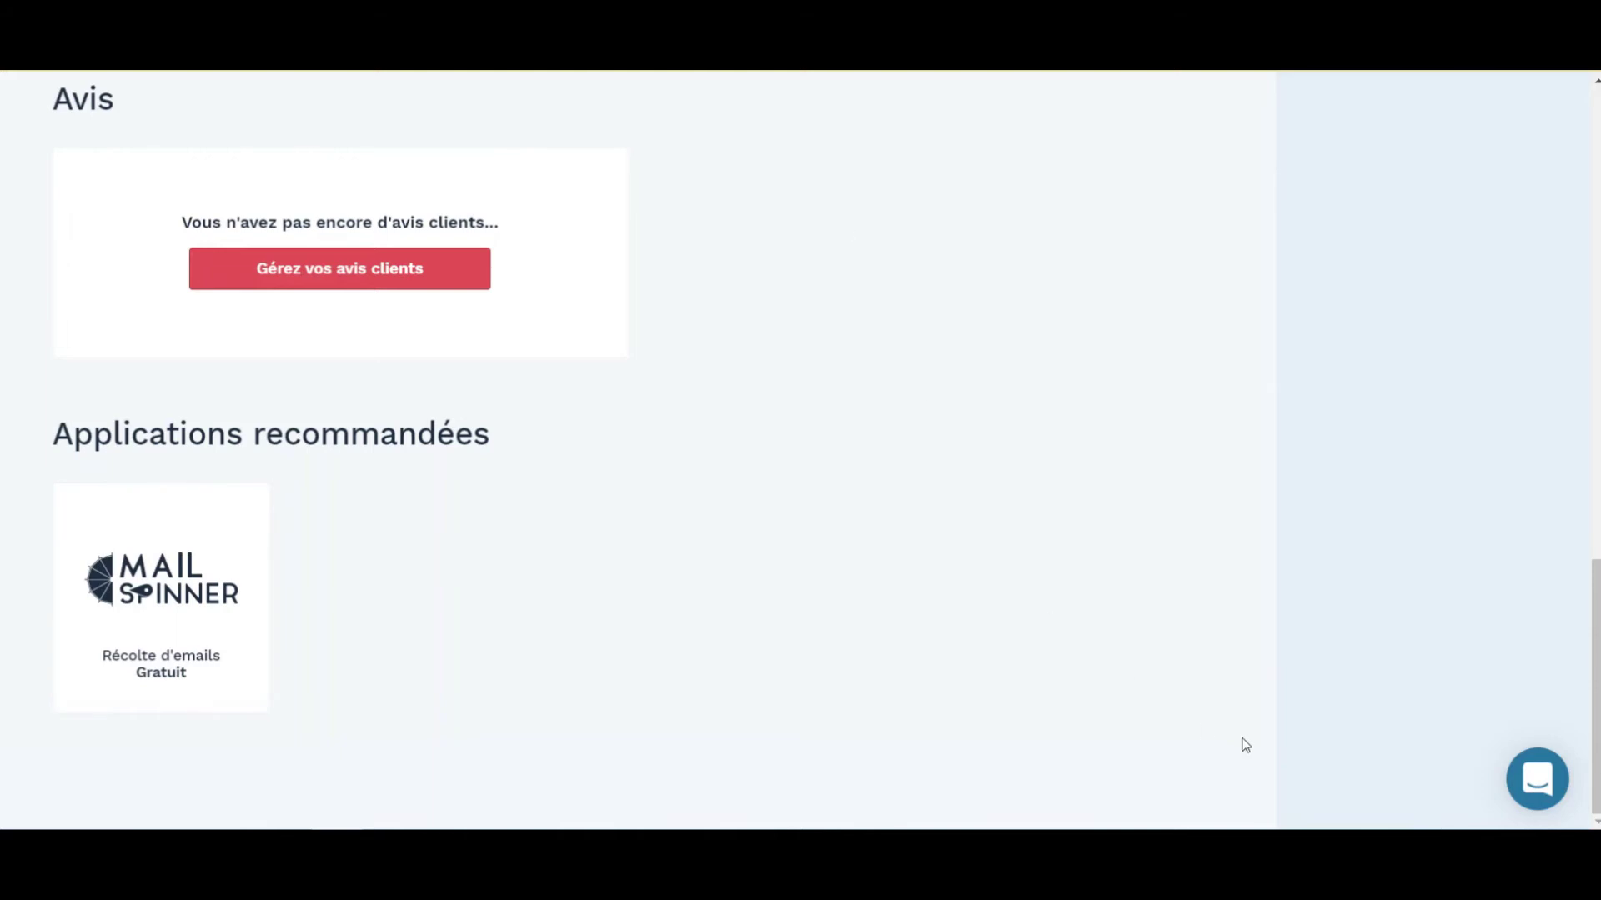
- Open the store's configuration page and go to the Choisir un autre design page
{"action": "left_click_drag", "start_coordinate": [1596, 634], "coordinate": [1563, 152]}
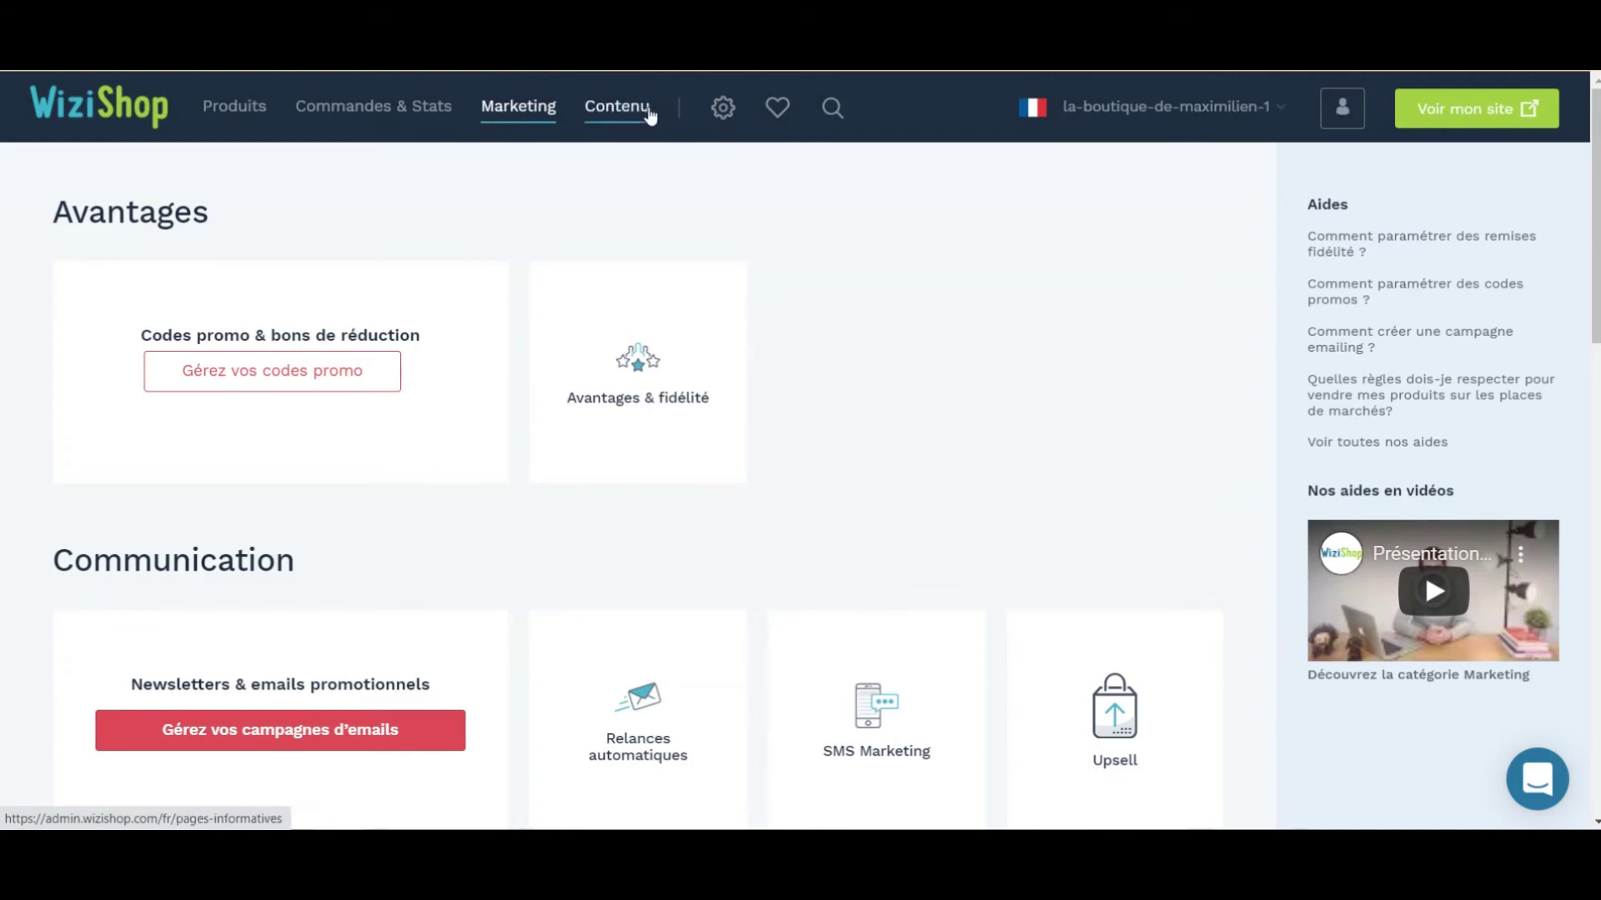
{"action": "left_click", "coordinate": [718, 111]}
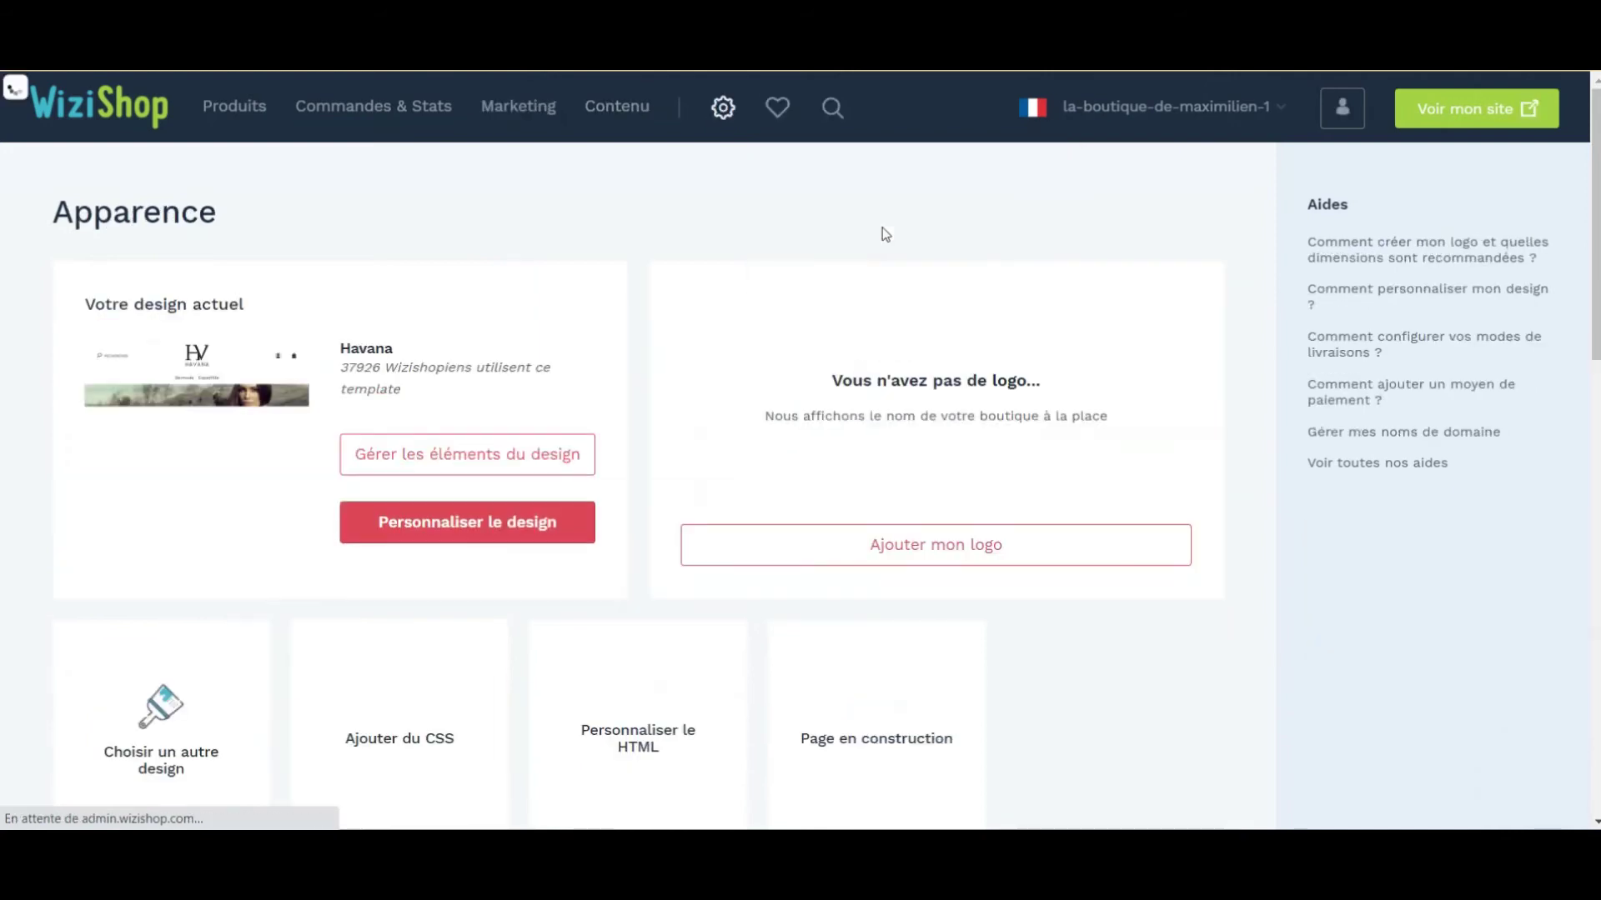
{"action": "scroll", "coordinate": [1404, 254], "scroll_direction": "down", "scroll_amount": 3}
{"action": "left_click_drag", "start_coordinate": [1595, 309], "coordinate": [1596, 317]}
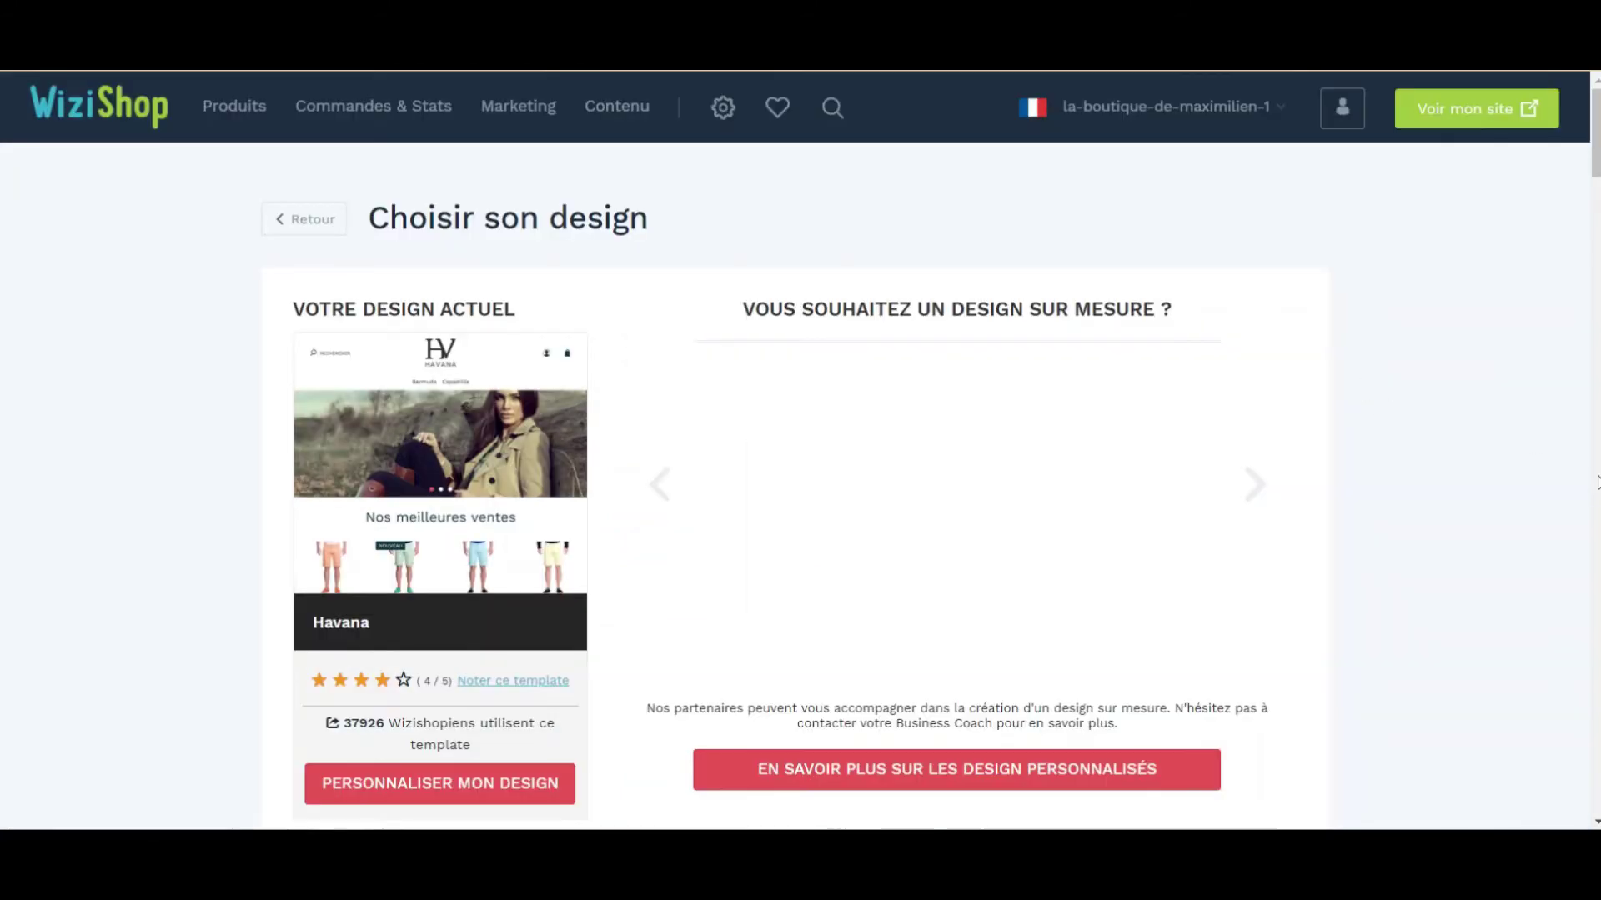
- Examine the free designs offered on the Choisir son design page, from Copenhag through Glasgow
{"action": "scroll", "coordinate": [452, 377], "scroll_direction": "down", "scroll_amount": 2}
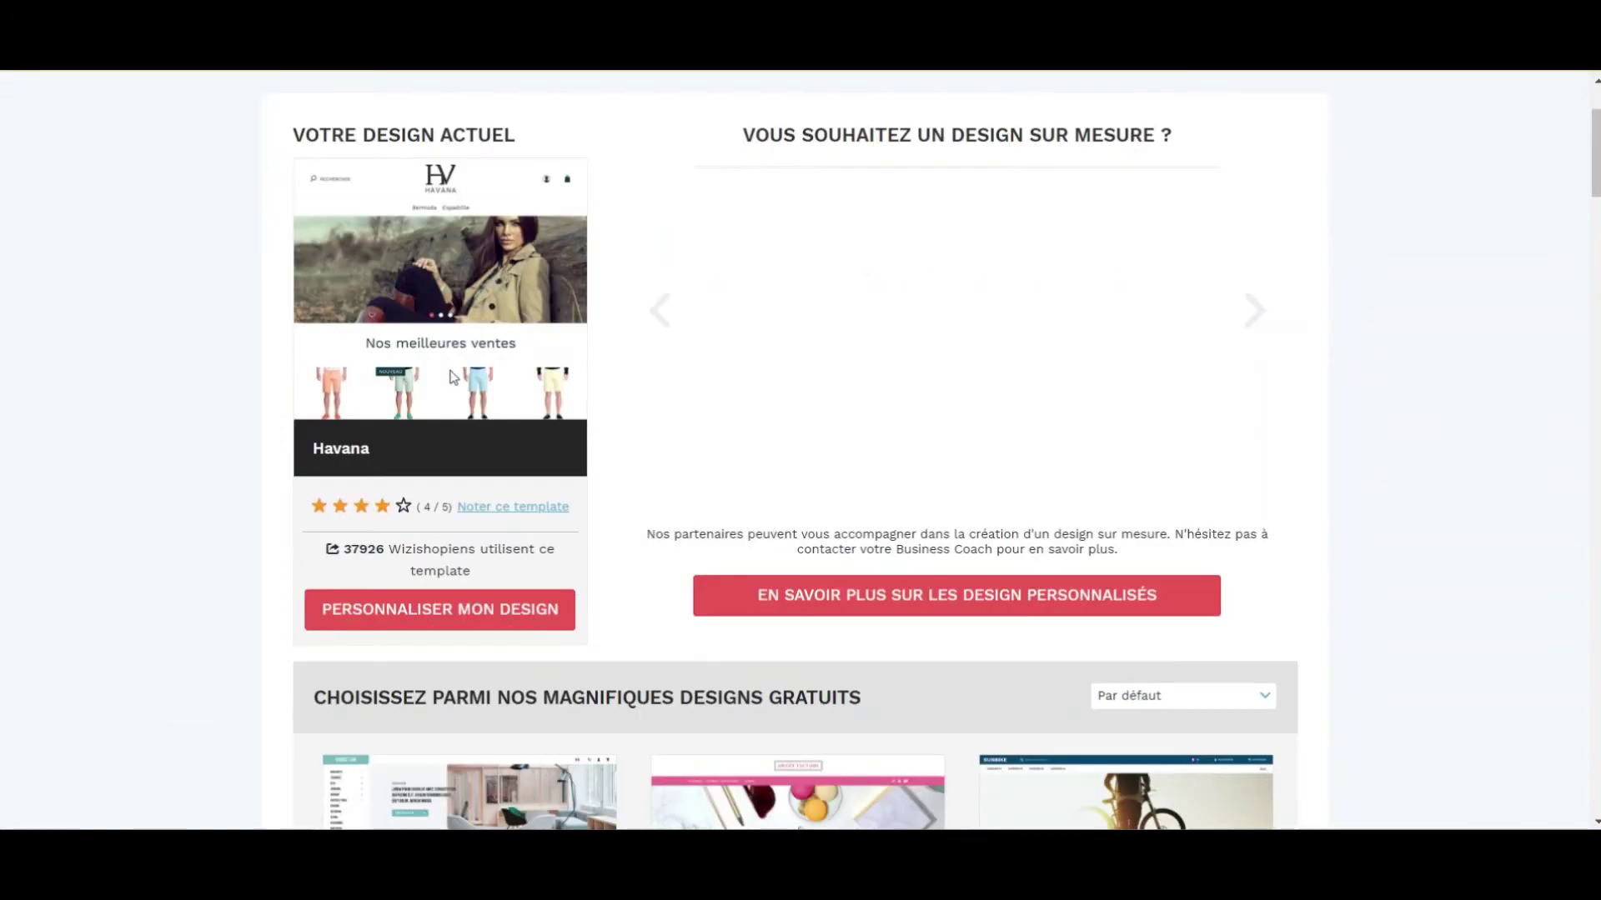
{"action": "scroll", "coordinate": [511, 368], "scroll_direction": "down", "scroll_amount": 4}
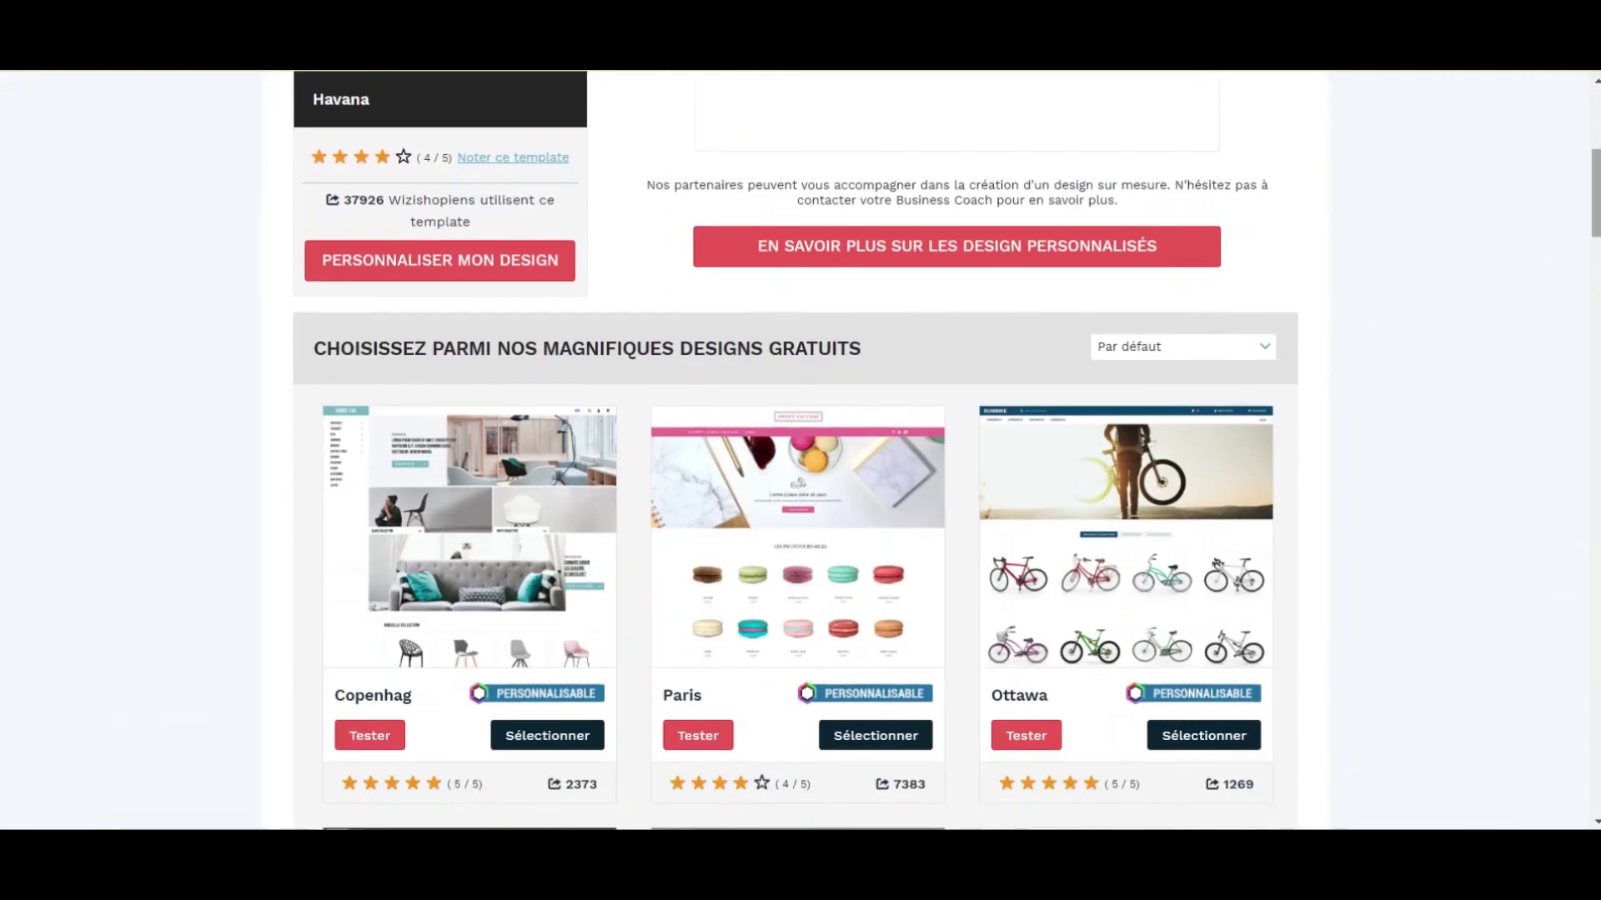
{"action": "scroll", "coordinate": [514, 288], "scroll_direction": "down", "scroll_amount": 3}
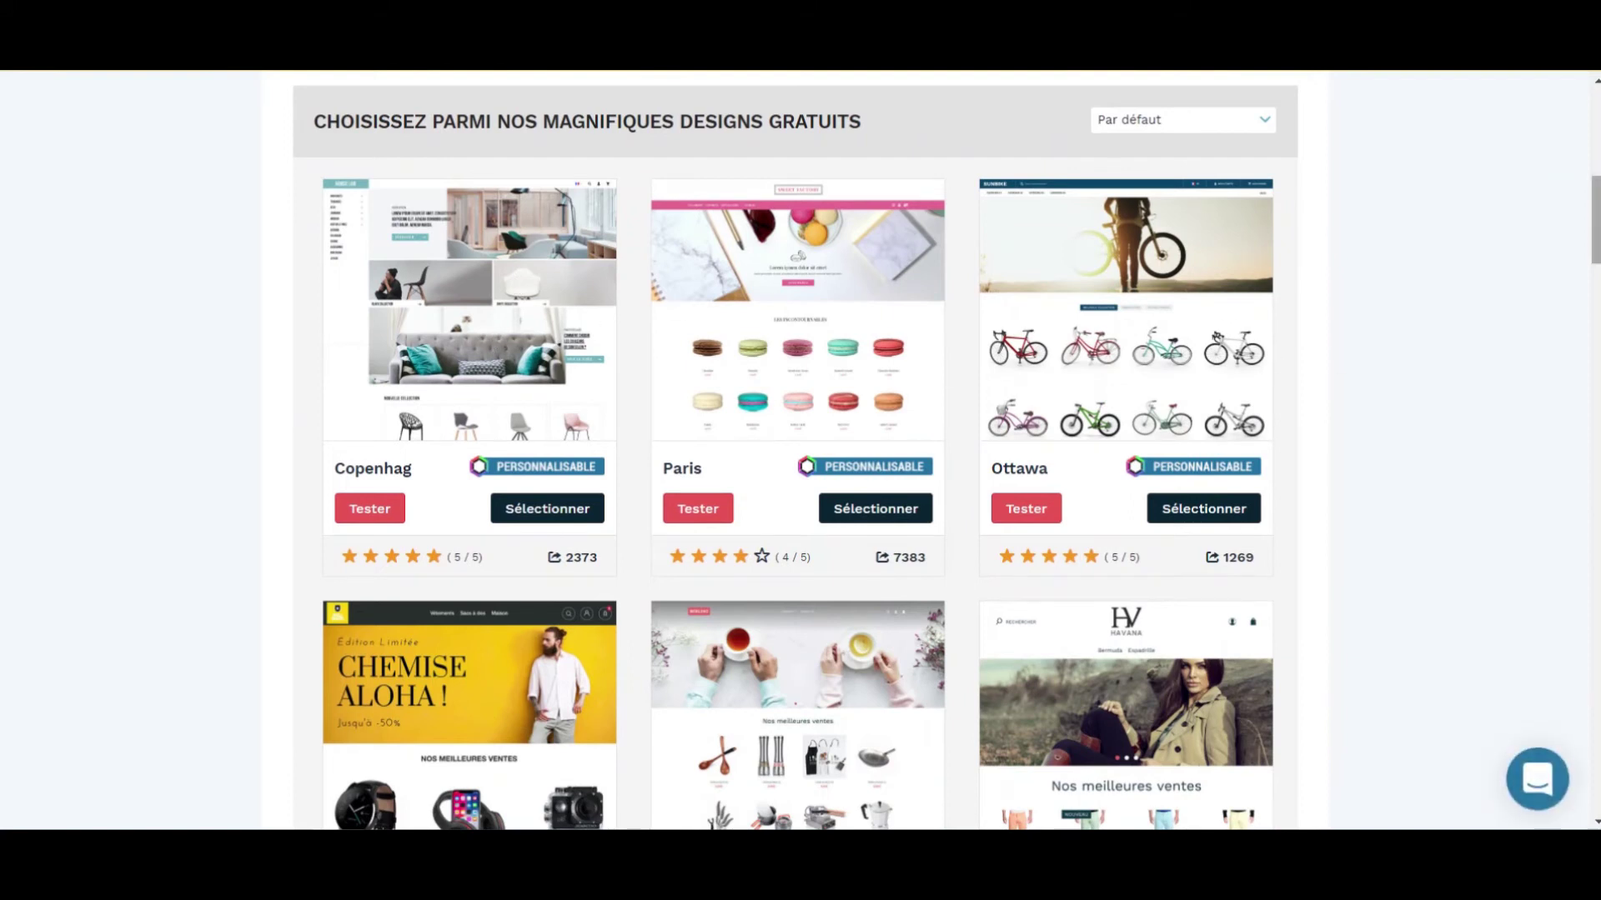
{"action": "scroll", "coordinate": [1237, 334], "scroll_direction": "up", "scroll_amount": 1}
{"action": "scroll", "coordinate": [796, 450], "scroll_direction": "down", "scroll_amount": 1}
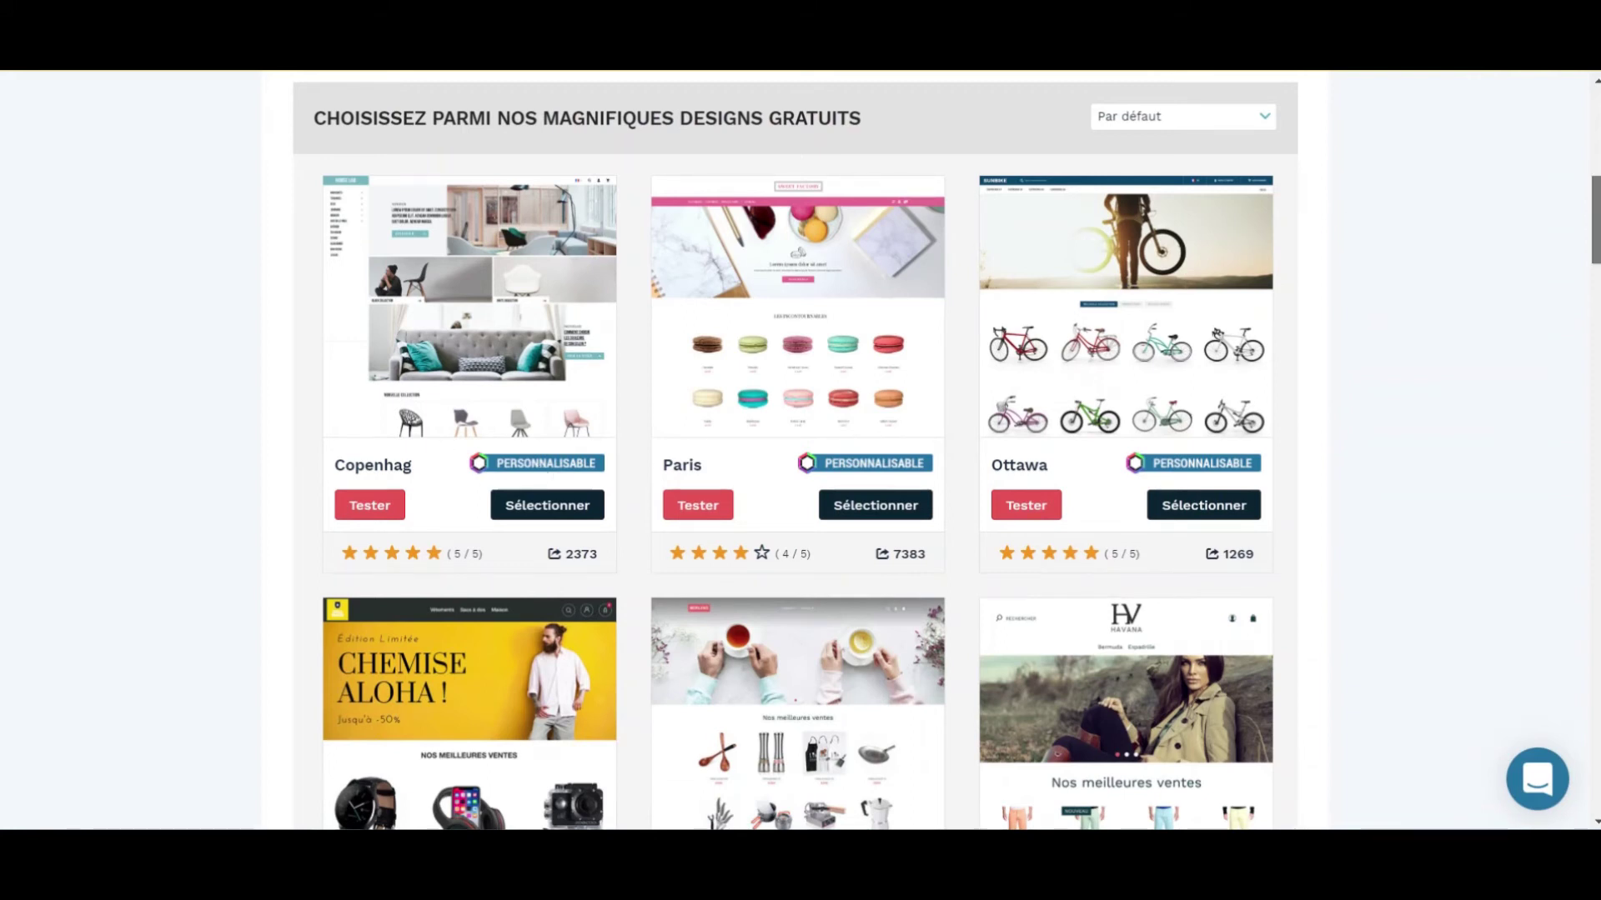
{"action": "scroll", "coordinate": [795, 450], "scroll_direction": "down", "scroll_amount": 3}
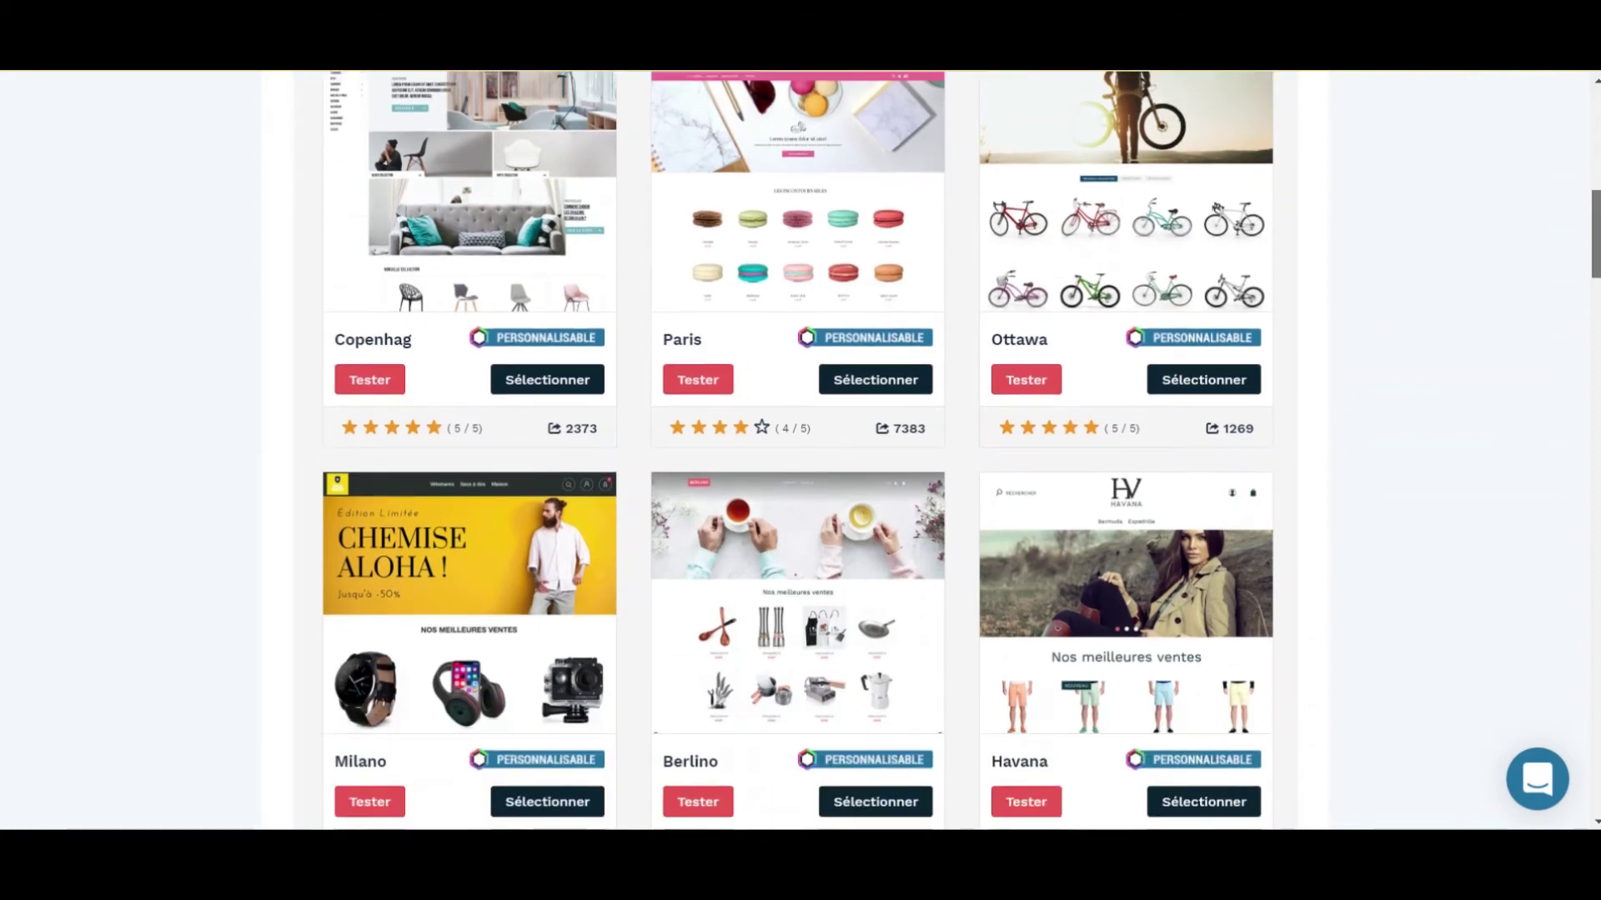
{"action": "scroll", "coordinate": [795, 450], "scroll_direction": "down", "scroll_amount": 5}
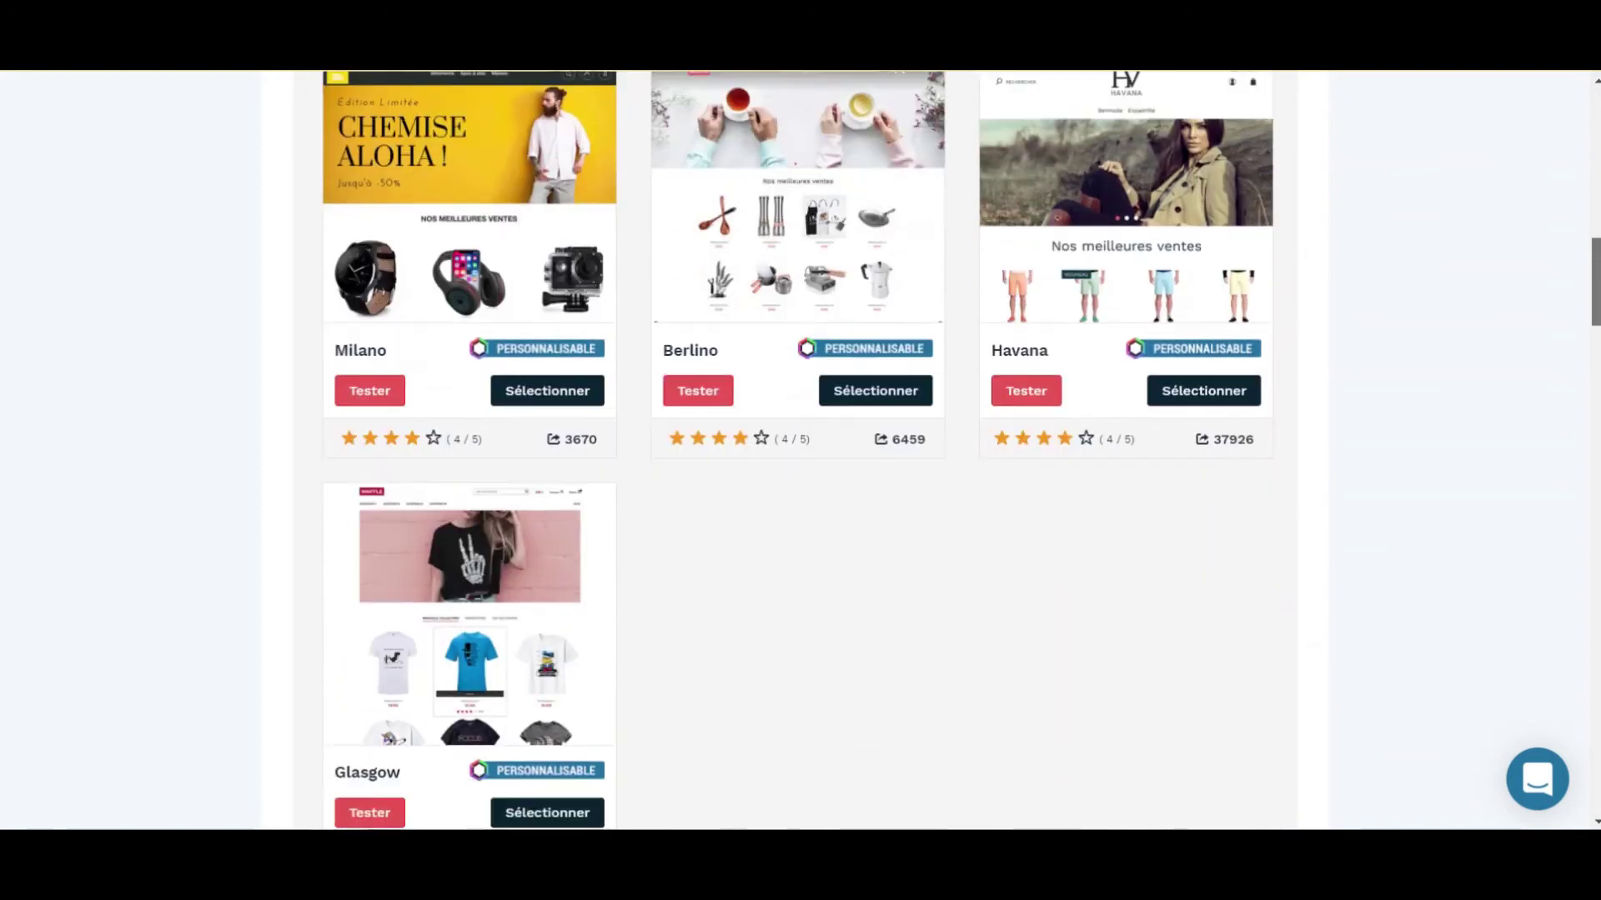
{"action": "scroll", "coordinate": [795, 451], "scroll_direction": "up", "scroll_amount": 2}
{"action": "scroll", "coordinate": [1587, 191], "scroll_direction": "up", "scroll_amount": 7}
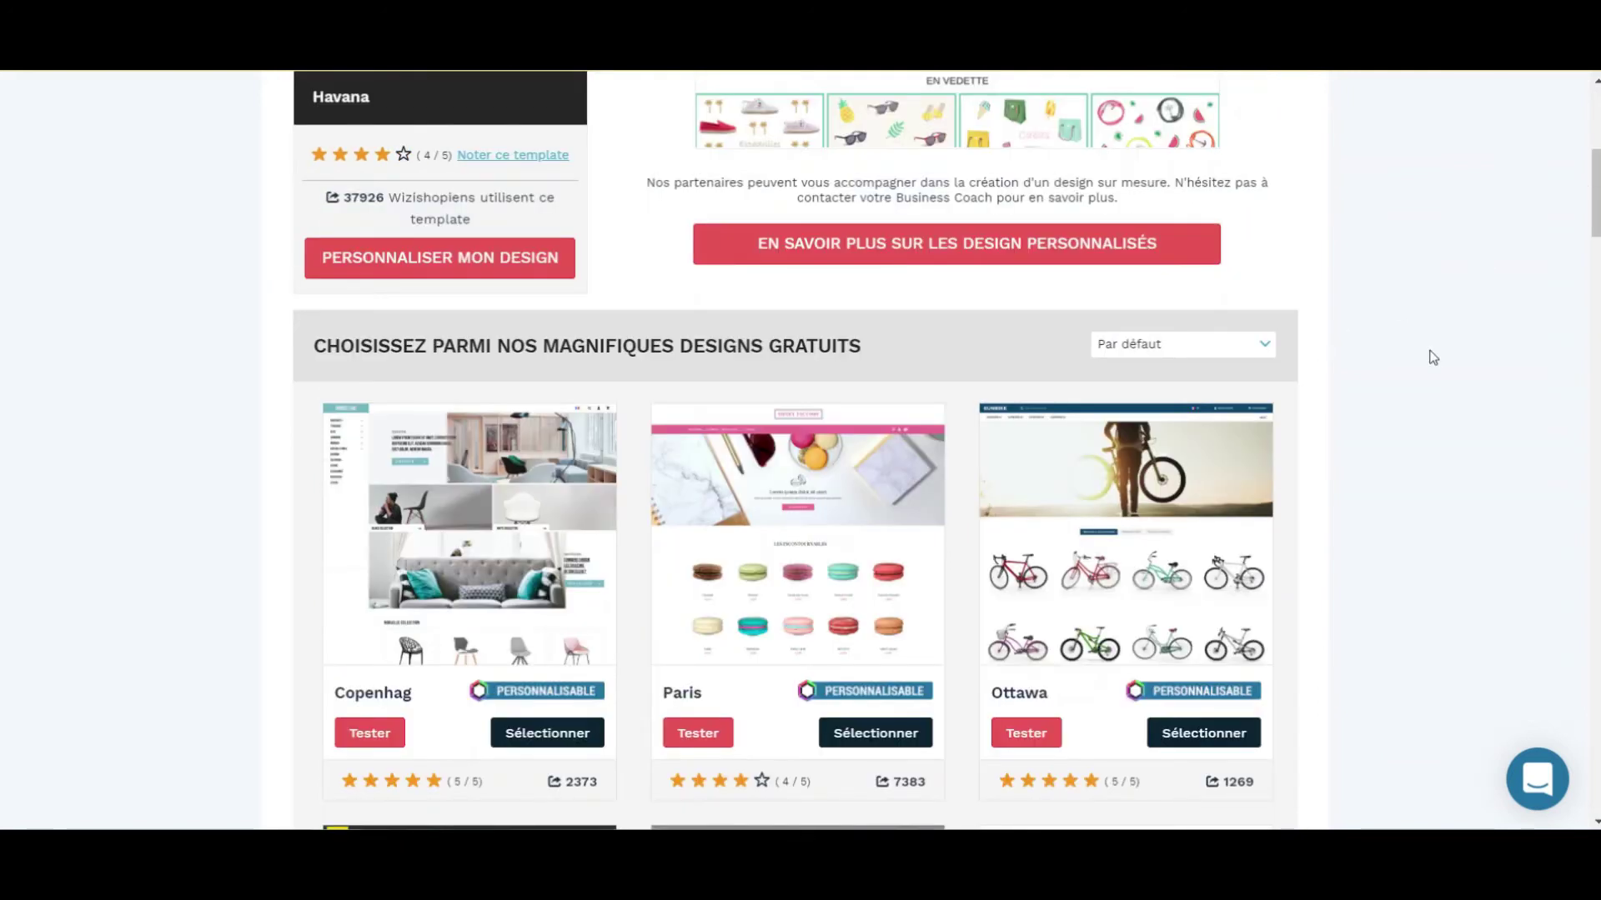
{"action": "scroll", "coordinate": [1476, 353], "scroll_direction": "down", "scroll_amount": 4}
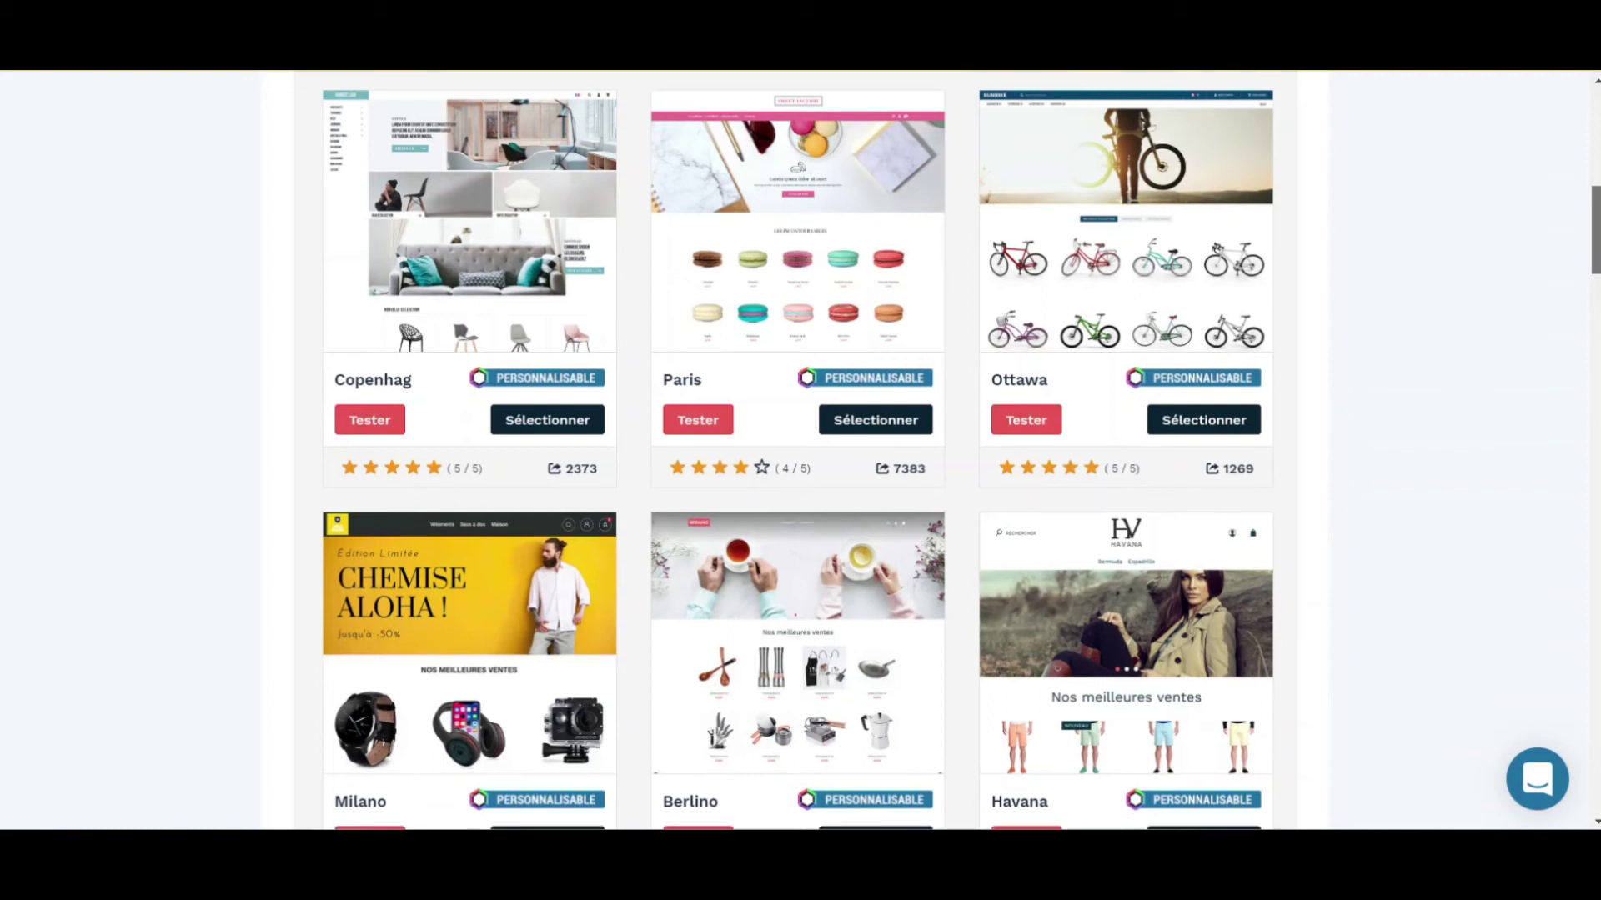
{"action": "scroll", "coordinate": [801, 451], "scroll_direction": "down", "scroll_amount": 7}
{"action": "scroll", "coordinate": [800, 450], "scroll_direction": "down", "scroll_amount": 1}
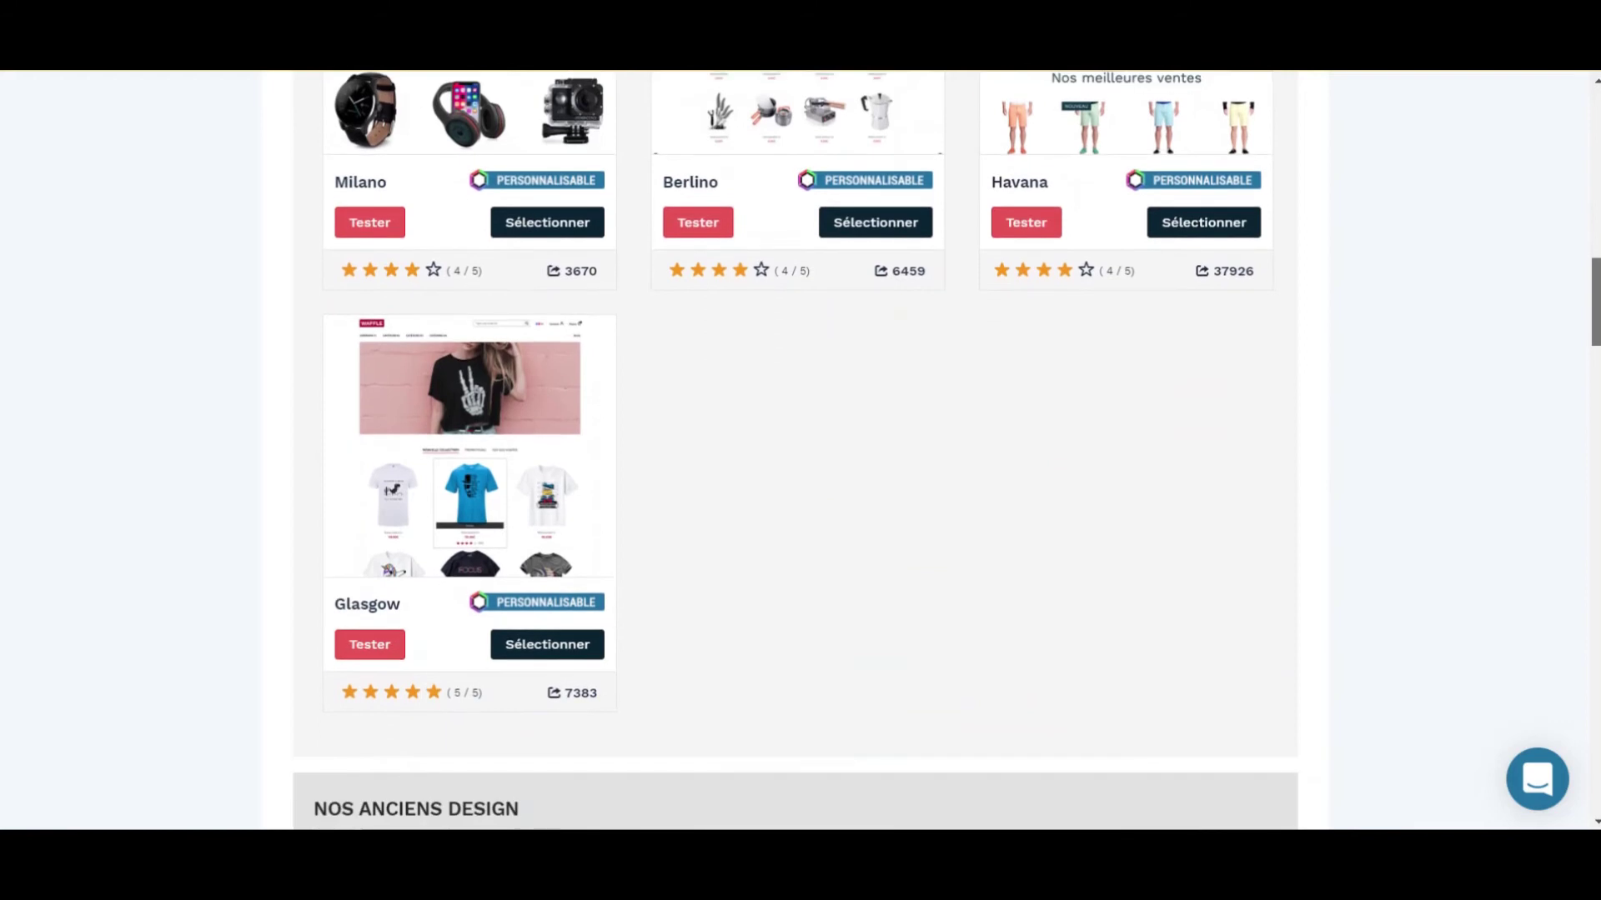
- Highlight the custom design heading on the Choisir son design page and browse its carousel of example stores
{"action": "left_click_drag", "start_coordinate": [1594, 338], "coordinate": [1596, 226]}
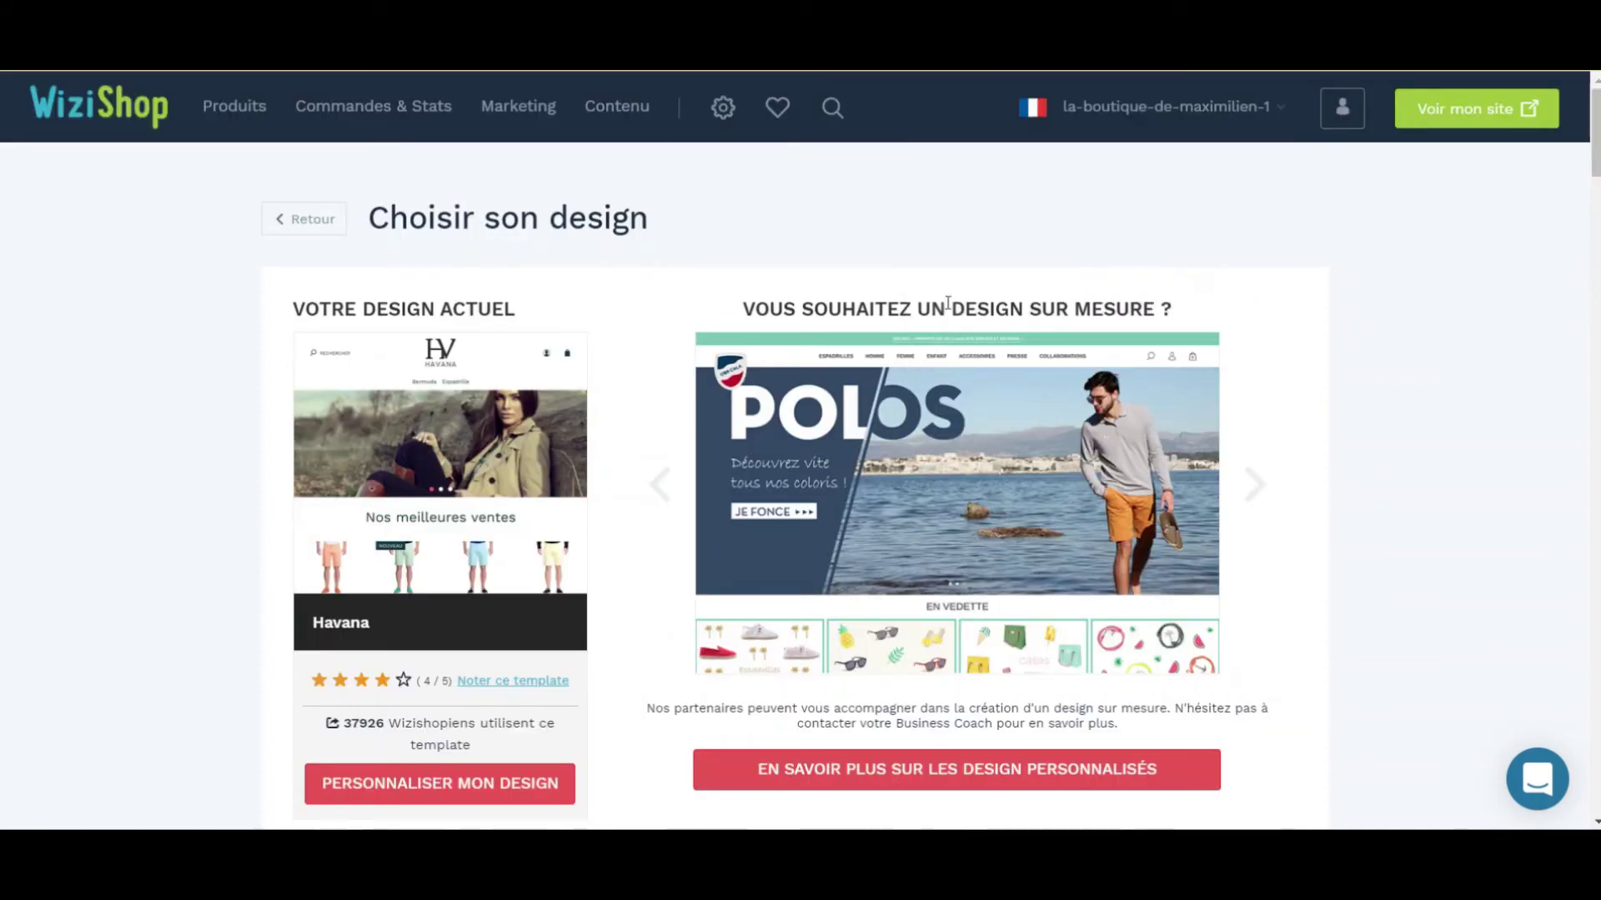
{"action": "left_click_drag", "start_coordinate": [948, 303], "coordinate": [1107, 309]}
{"action": "left_click", "coordinate": [1143, 363]}
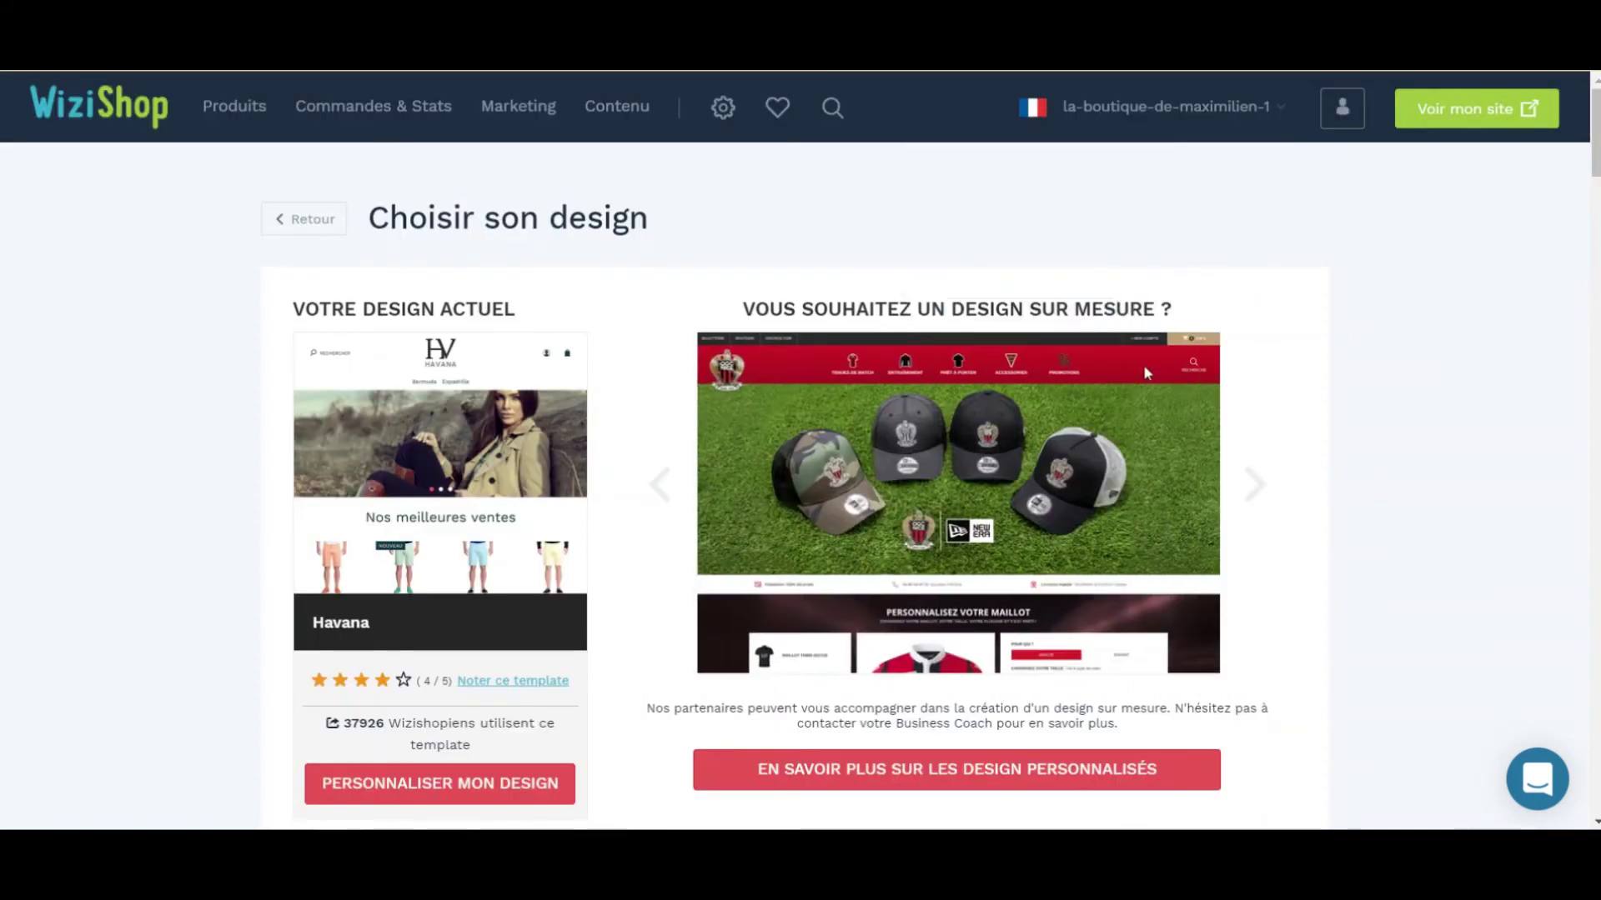
{"action": "left_click", "coordinate": [1257, 490]}
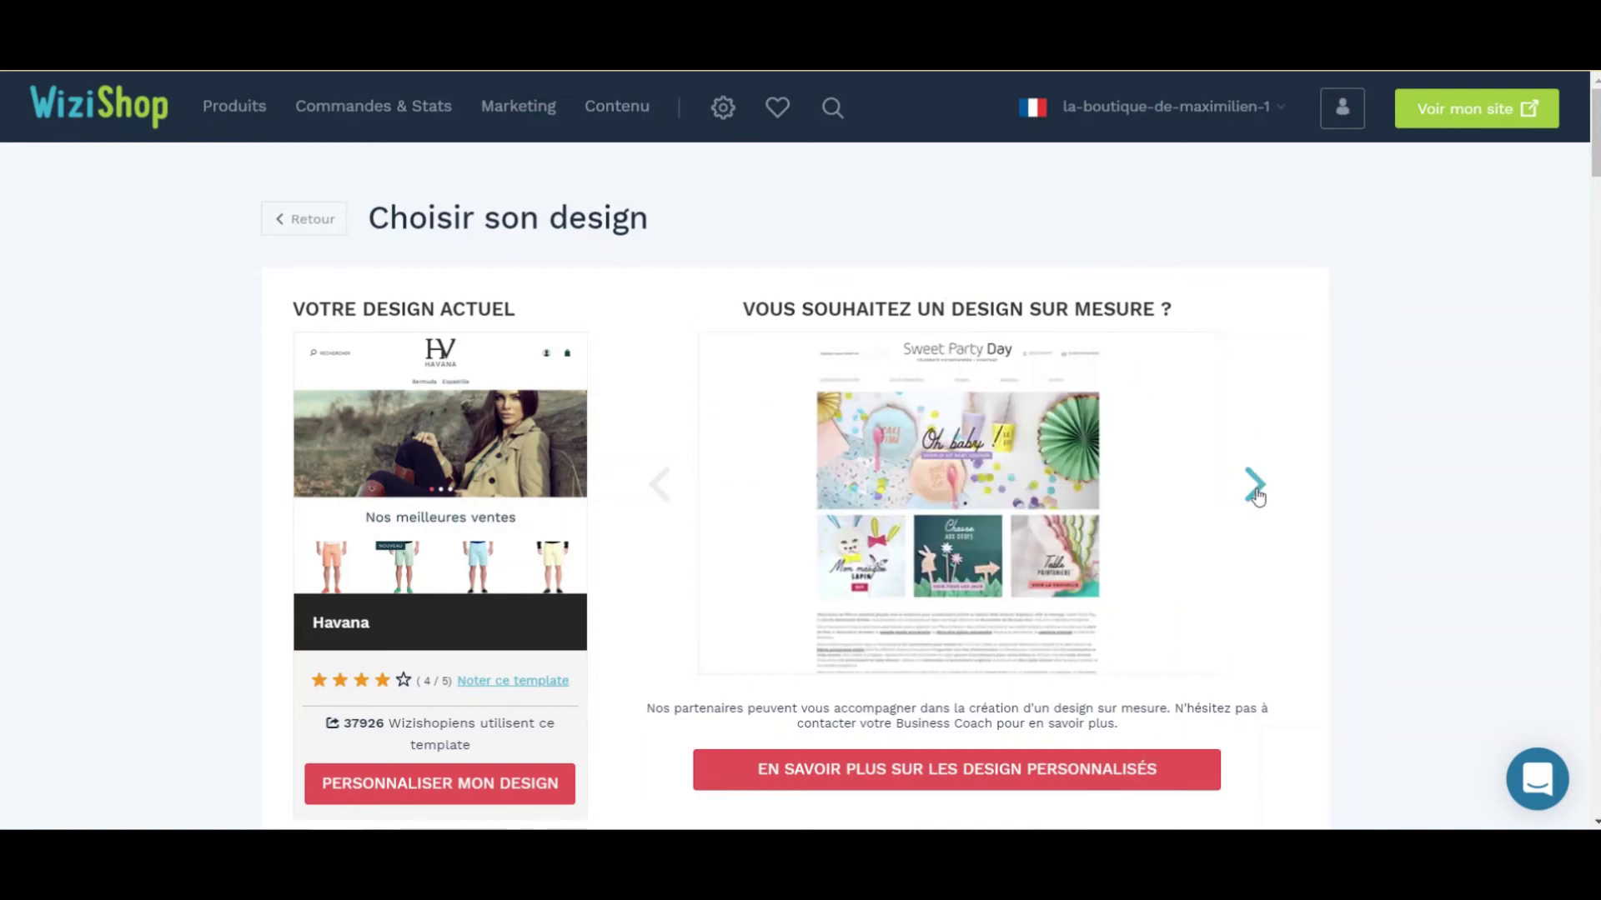
{"action": "left_click", "coordinate": [1256, 491]}
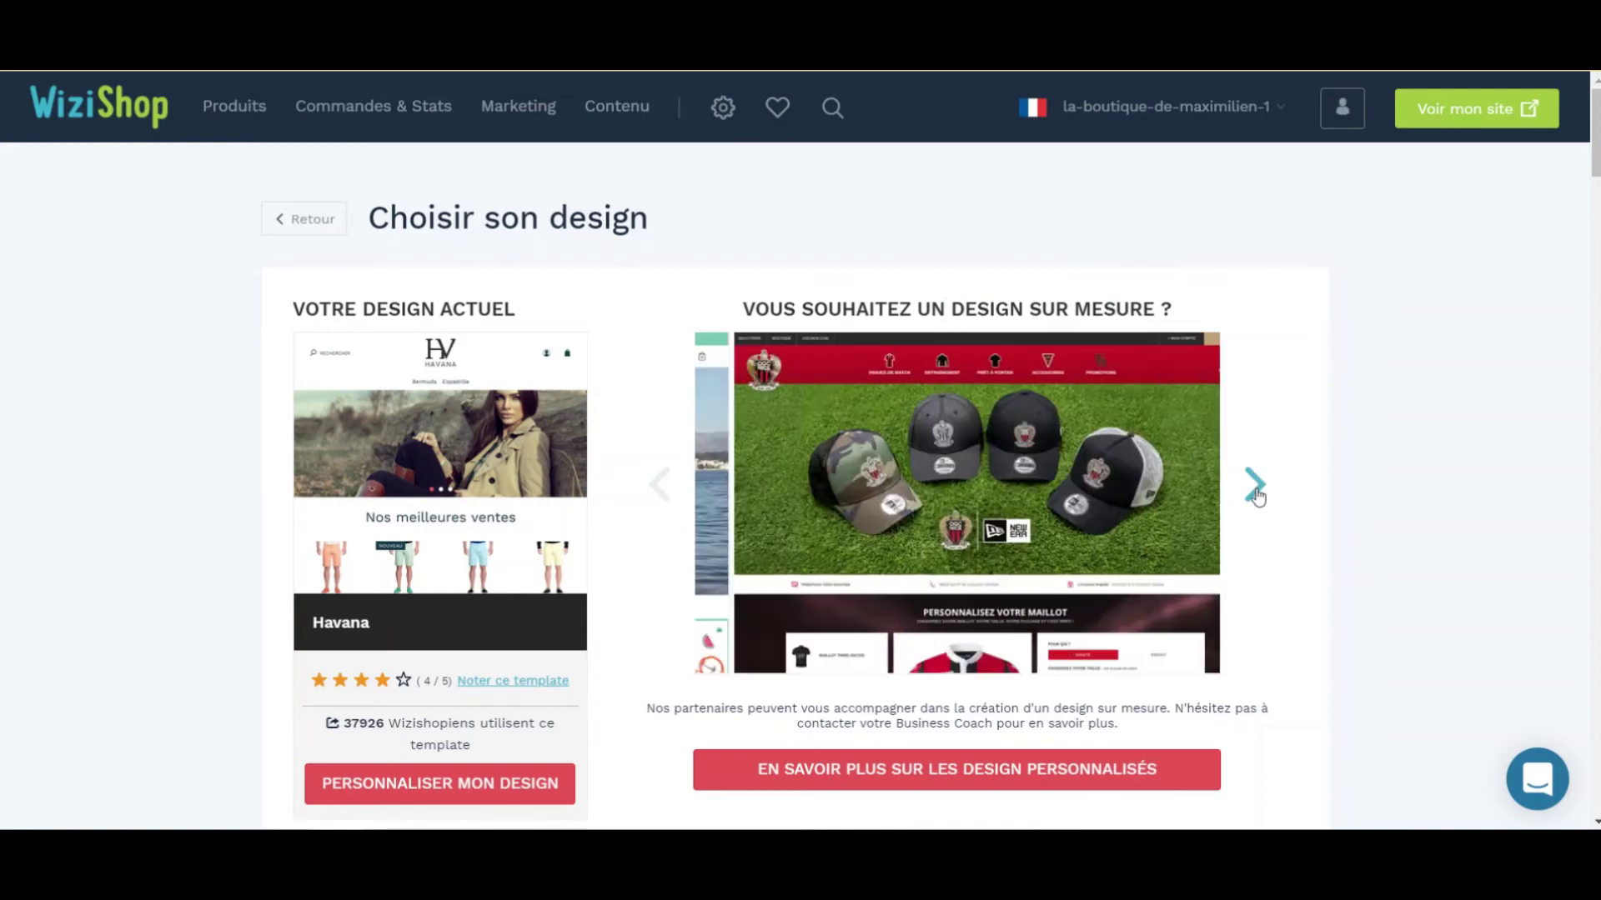
{"action": "left_click", "coordinate": [1255, 490]}
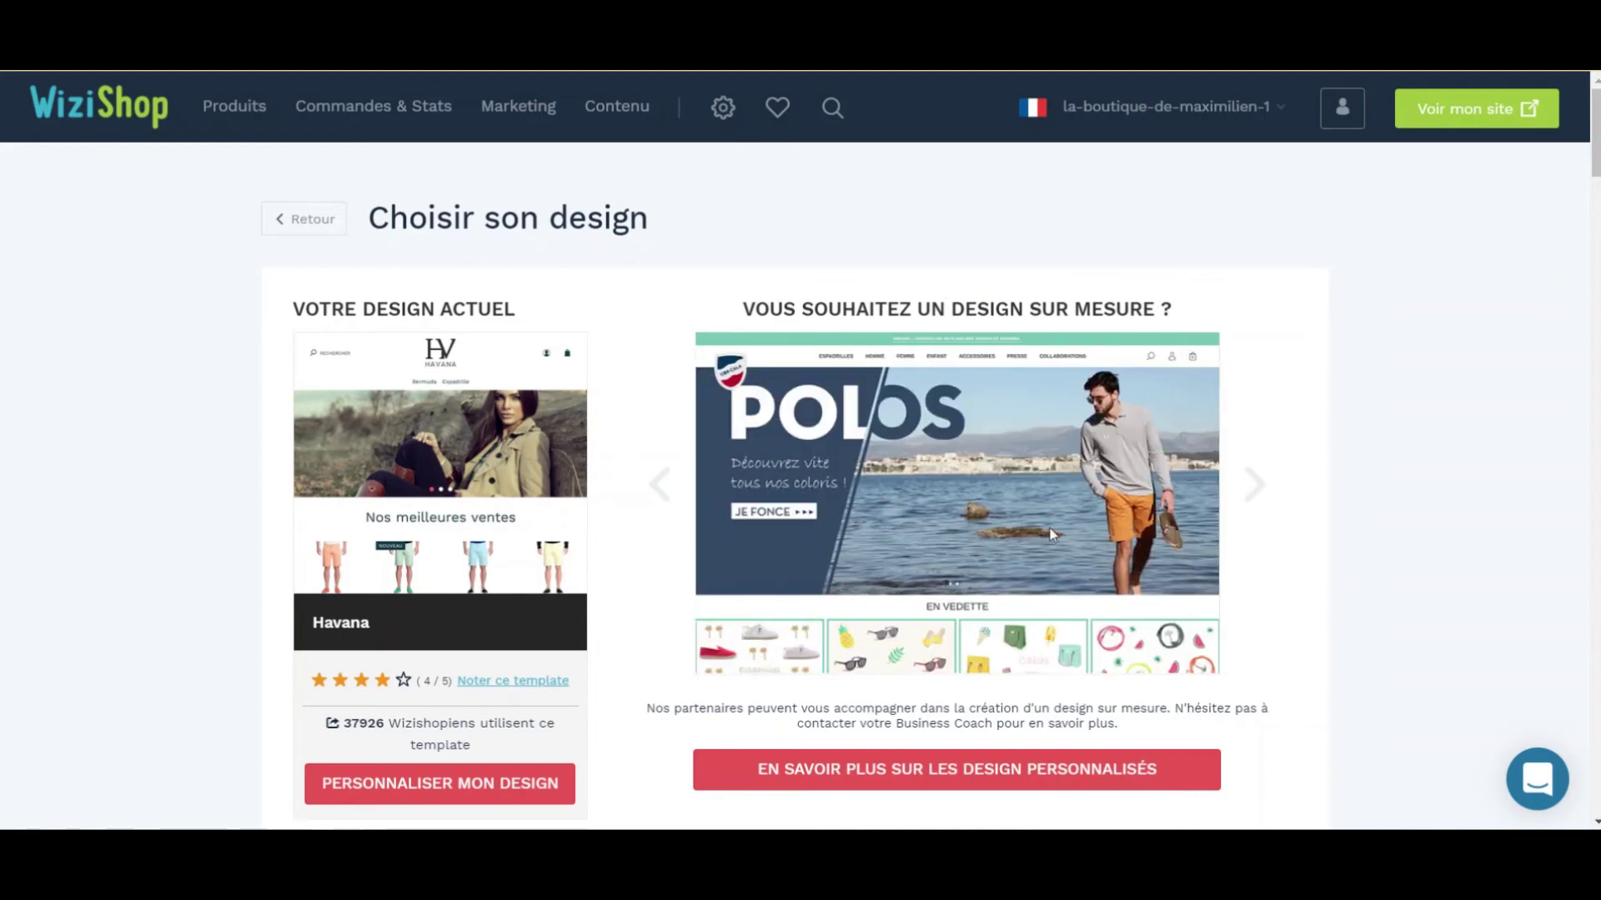
{"action": "left_click", "coordinate": [1275, 496]}
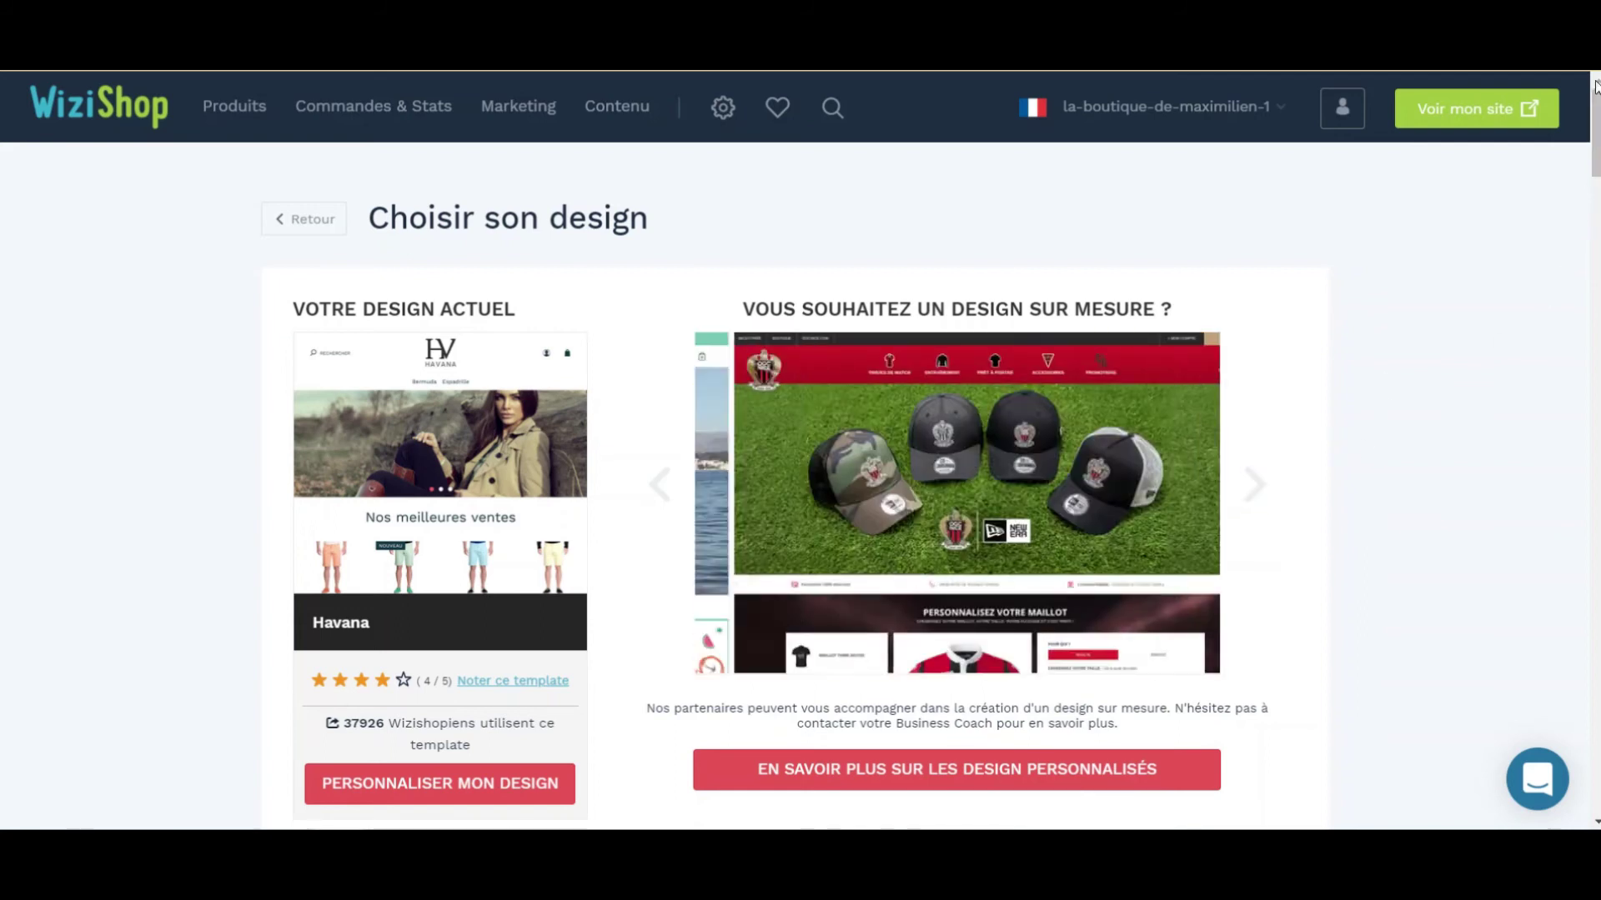
- Return to the store's configuration page and open MonoProduit from the Paramétrage section
{"action": "left_click", "coordinate": [724, 107]}
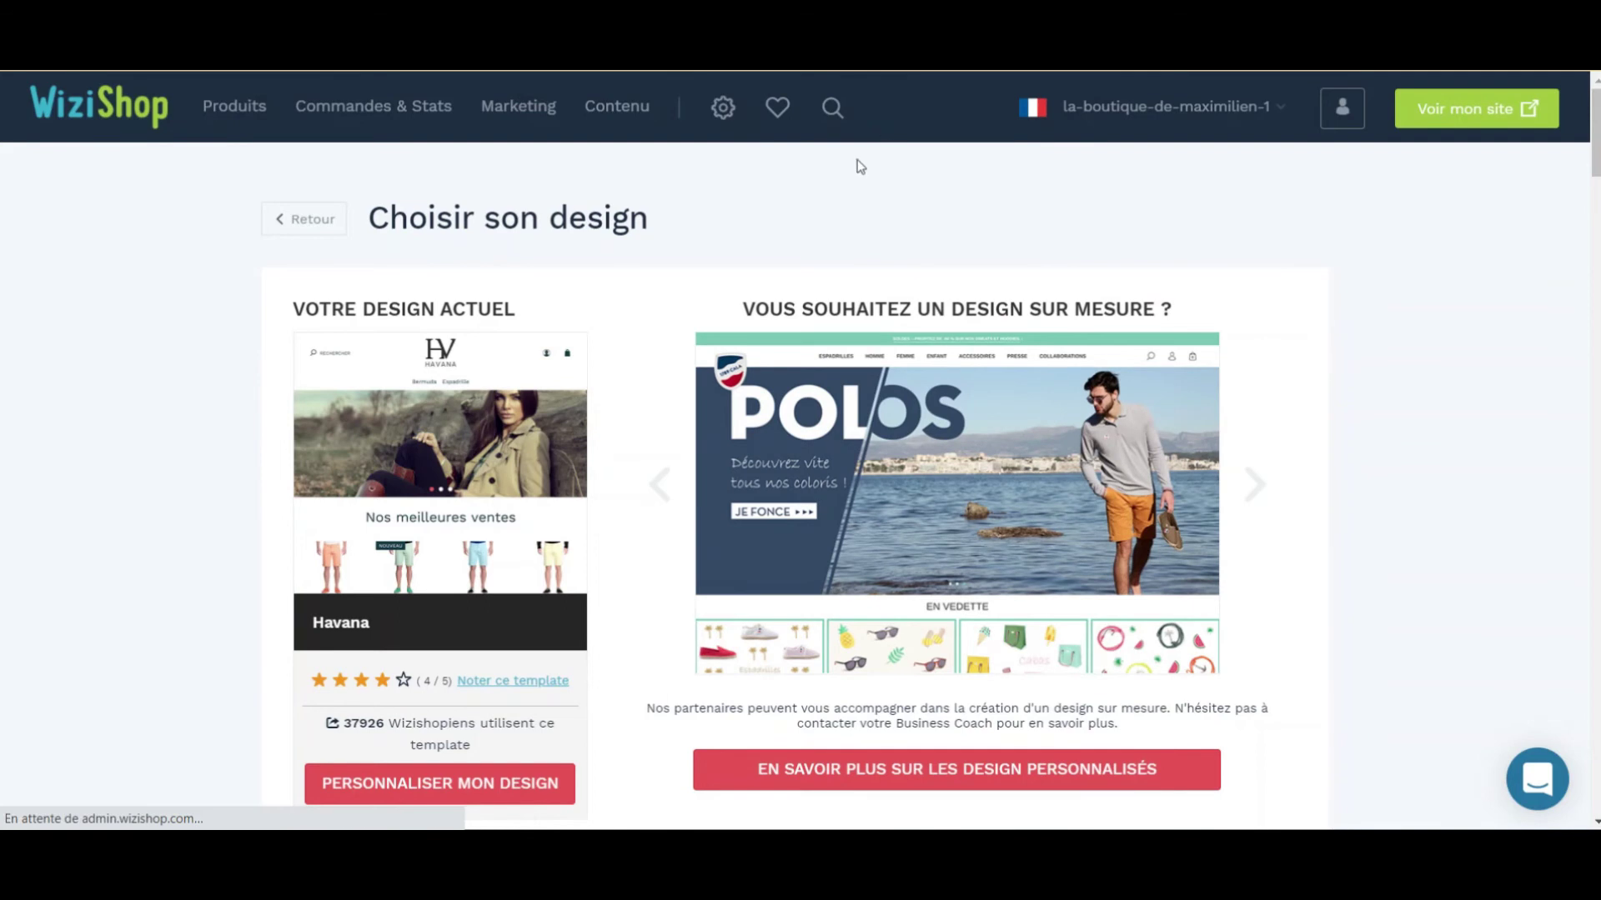
{"action": "scroll", "coordinate": [618, 275], "scroll_direction": "down", "scroll_amount": 5}
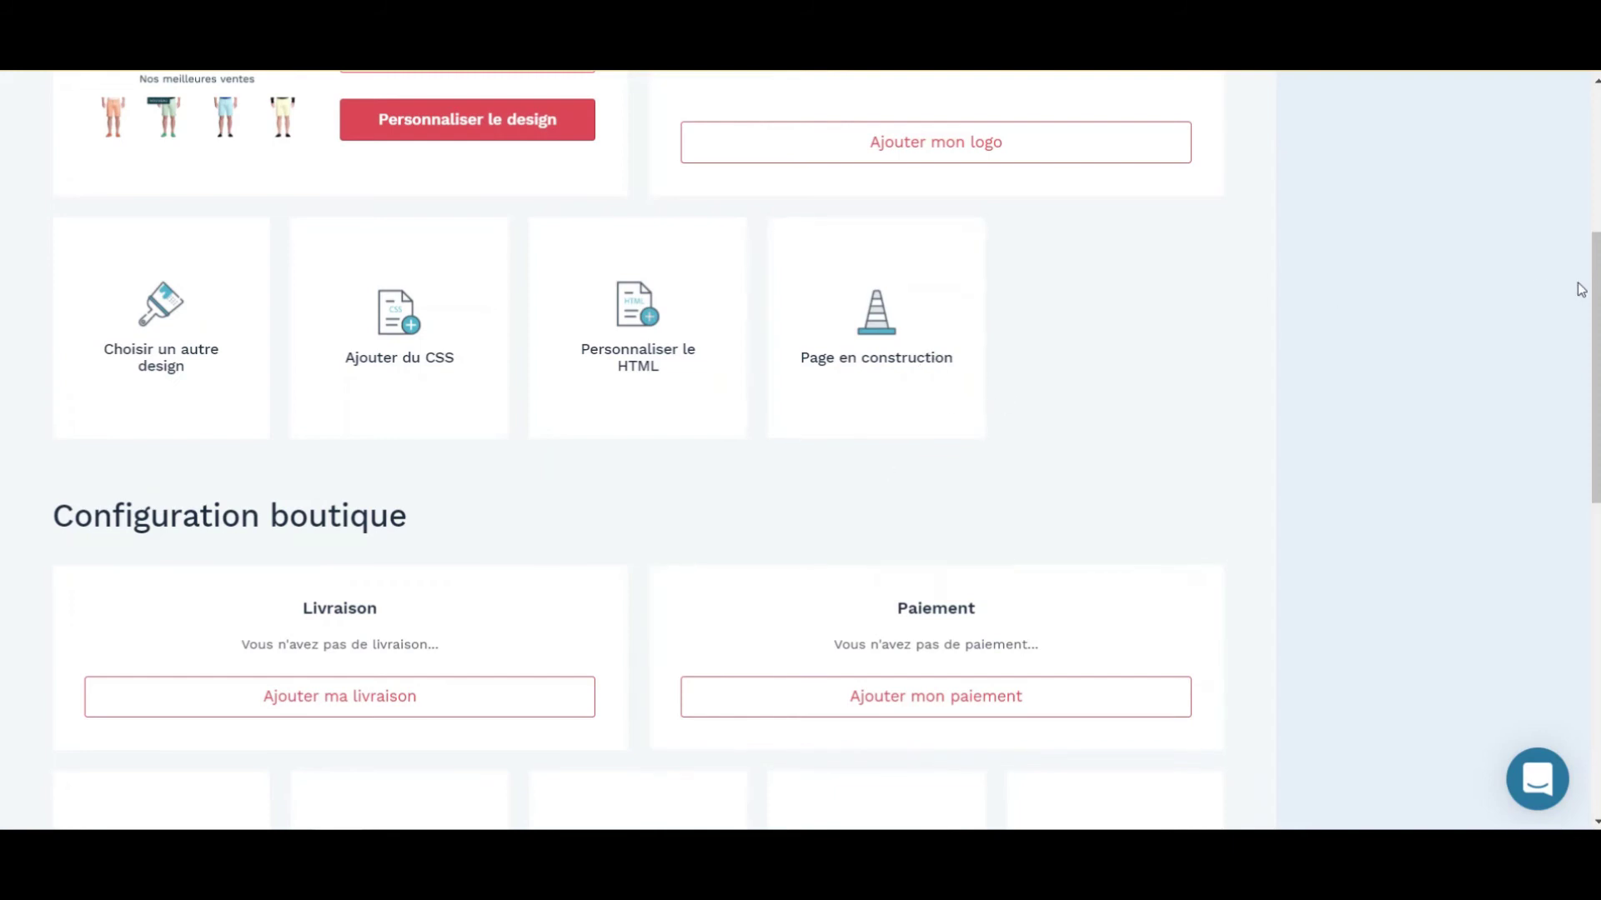
{"action": "scroll", "coordinate": [1580, 289], "scroll_direction": "down", "scroll_amount": 7}
{"action": "scroll", "coordinate": [450, 481], "scroll_direction": "down", "scroll_amount": 2}
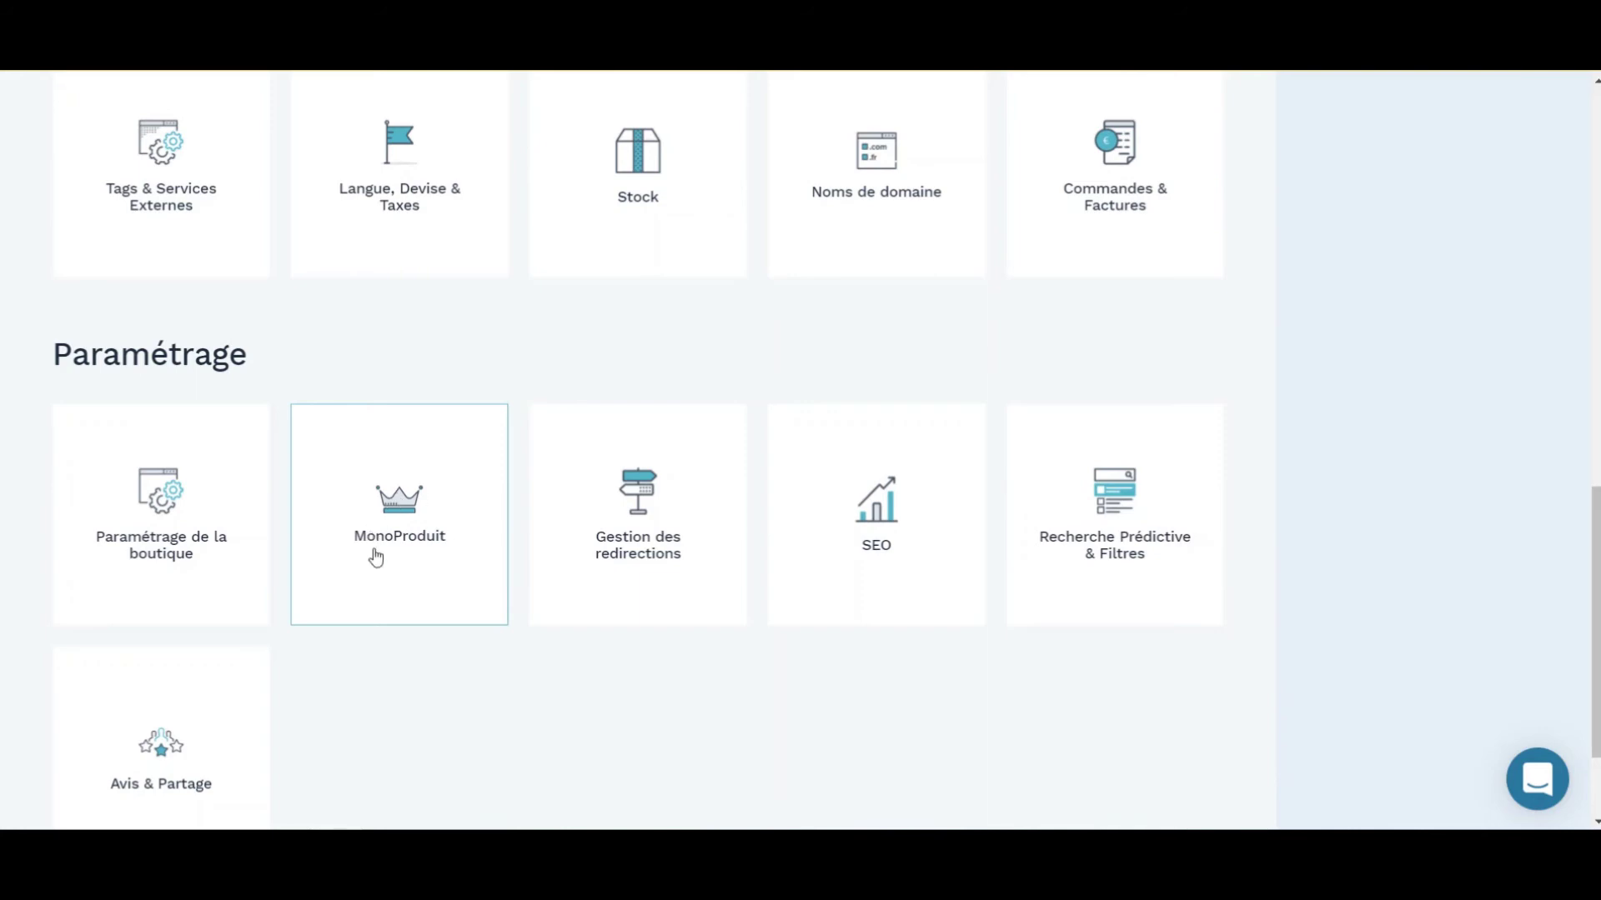
{"action": "left_click", "coordinate": [431, 521]}
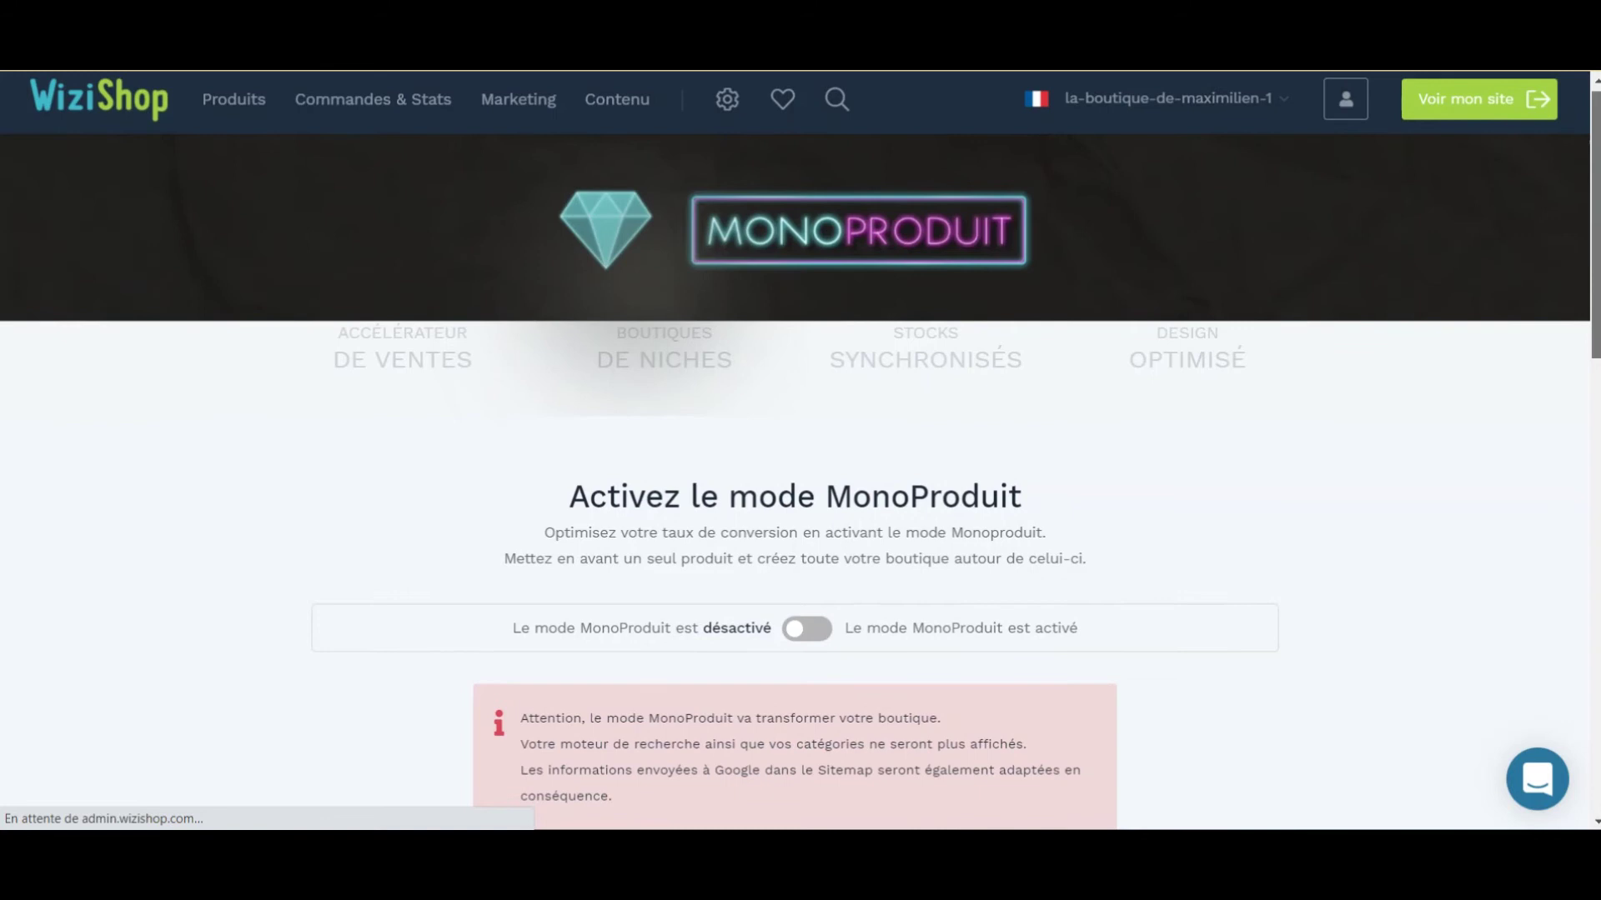
- Examine the MonoProduit page, from the activation option through the Classique and MonoProduit shop examples to the pricing offer
{"action": "scroll", "coordinate": [800, 450], "scroll_direction": "down", "scroll_amount": 12}
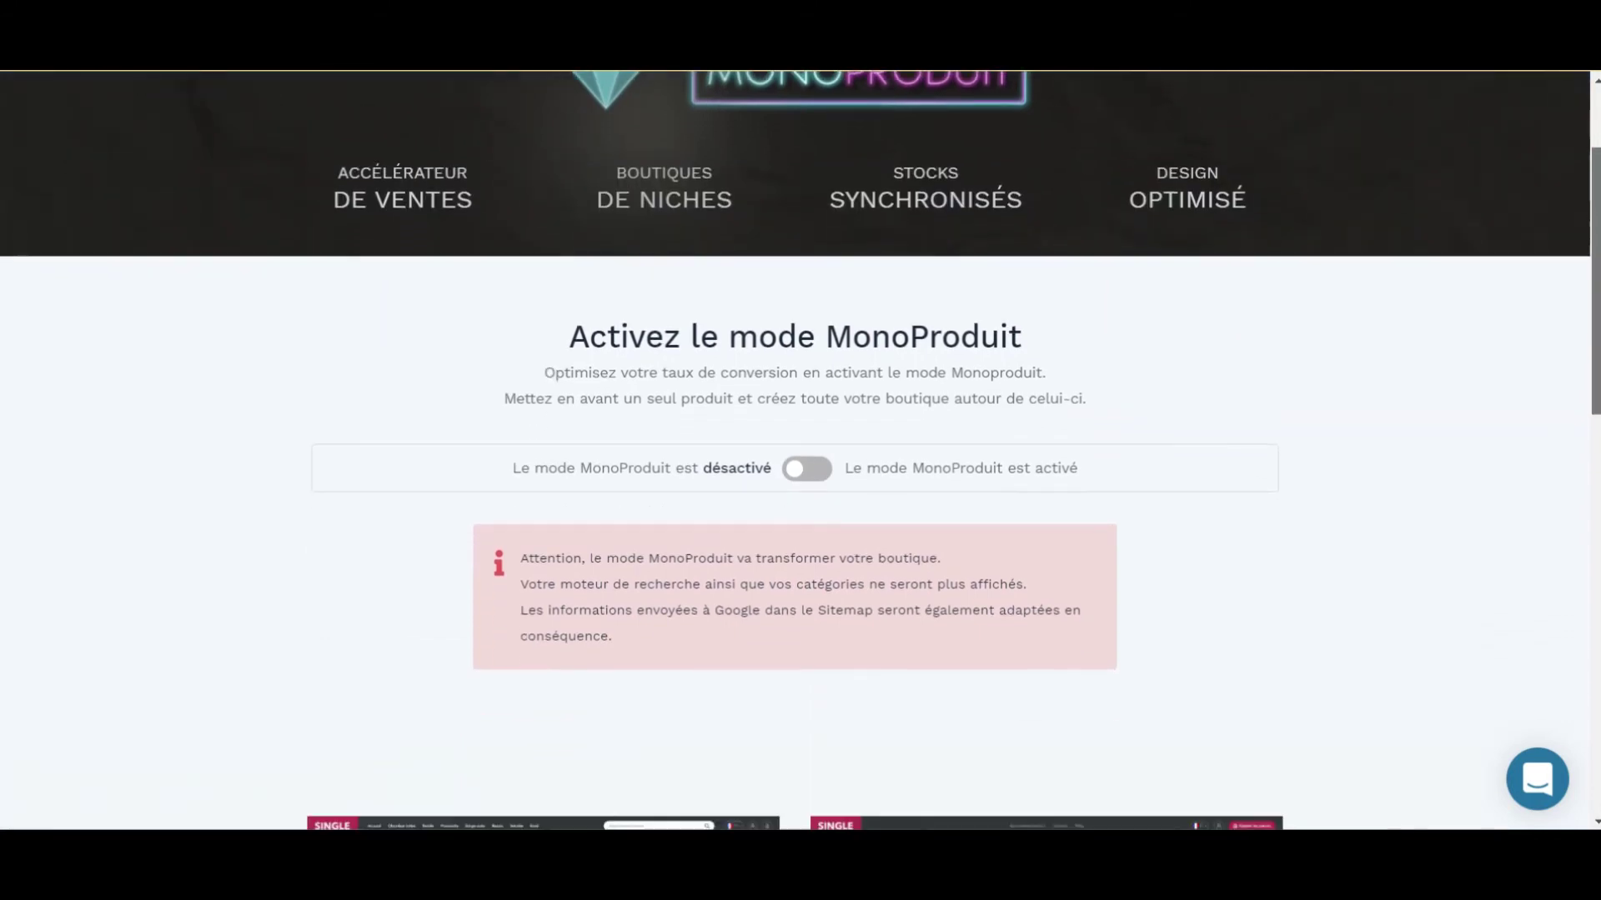
{"action": "scroll", "coordinate": [800, 450], "scroll_direction": "down", "scroll_amount": 2}
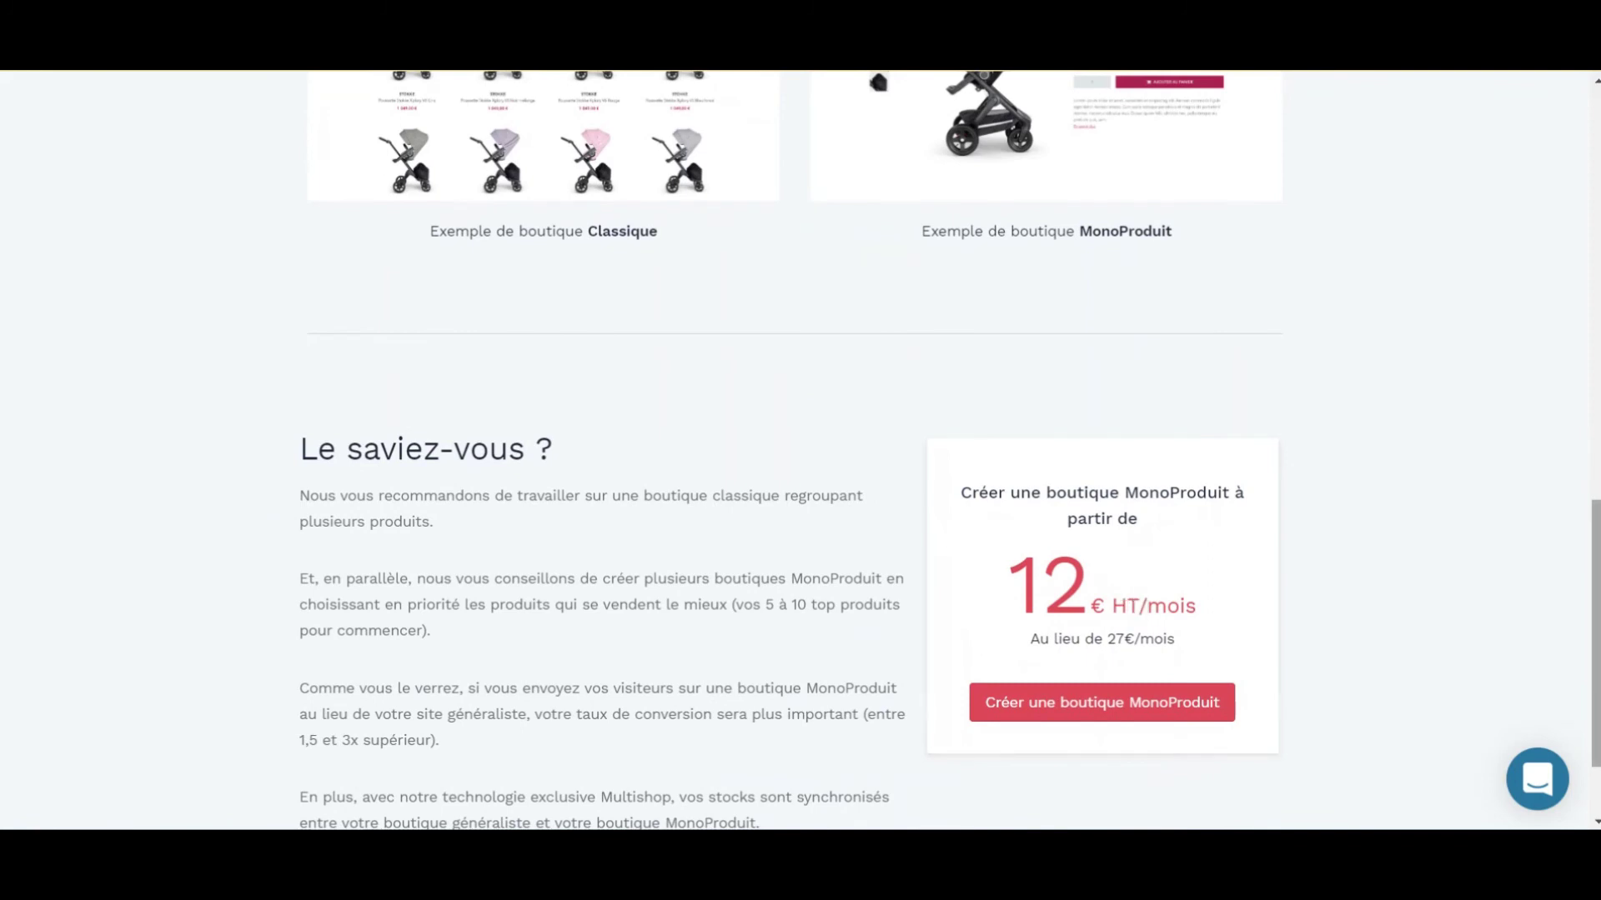
{"action": "scroll", "coordinate": [1415, 307], "scroll_direction": "up", "scroll_amount": 5}
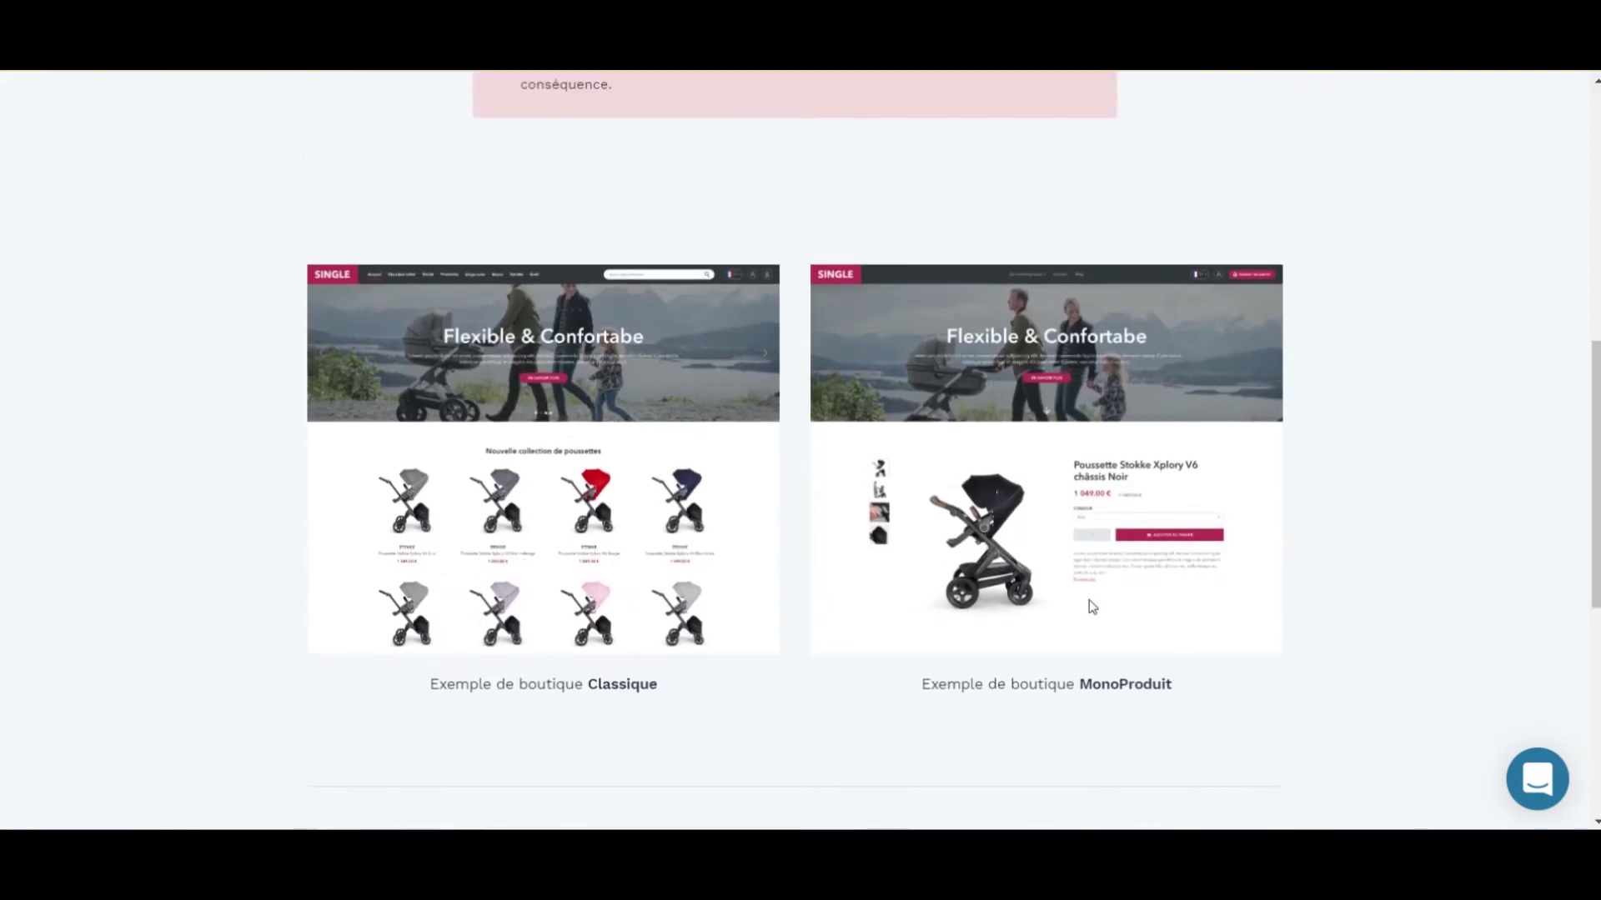
{"action": "left_click_drag", "start_coordinate": [1596, 473], "coordinate": [1596, 212]}
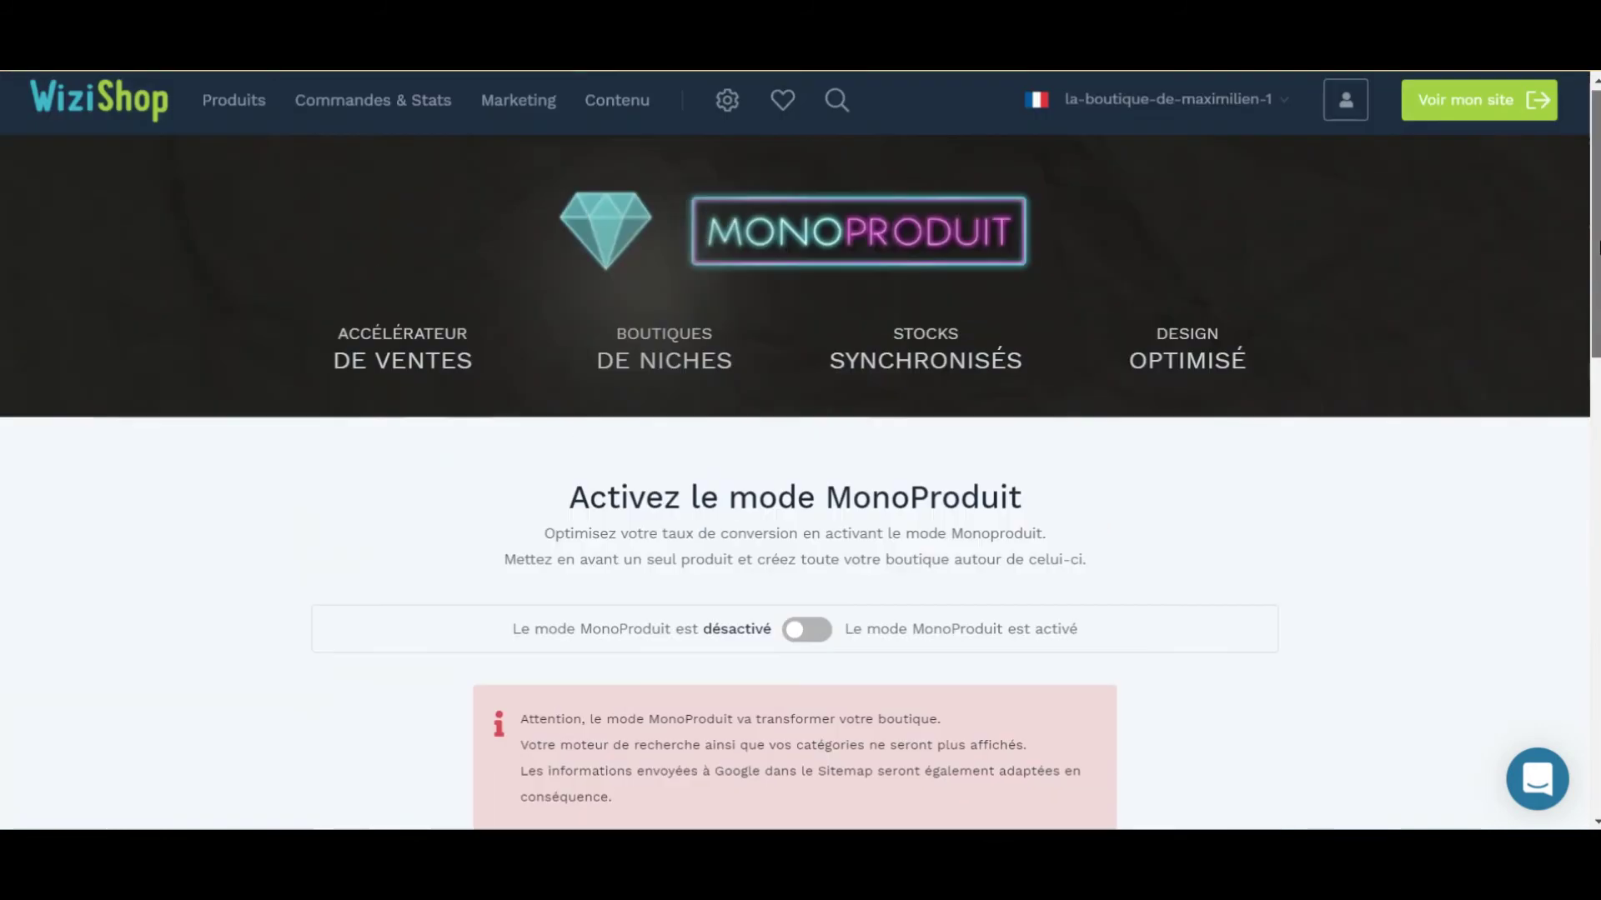
- Return to the store's configuration page and open SEO from the Paramétrage section
{"action": "key", "text": "alt+Left"}
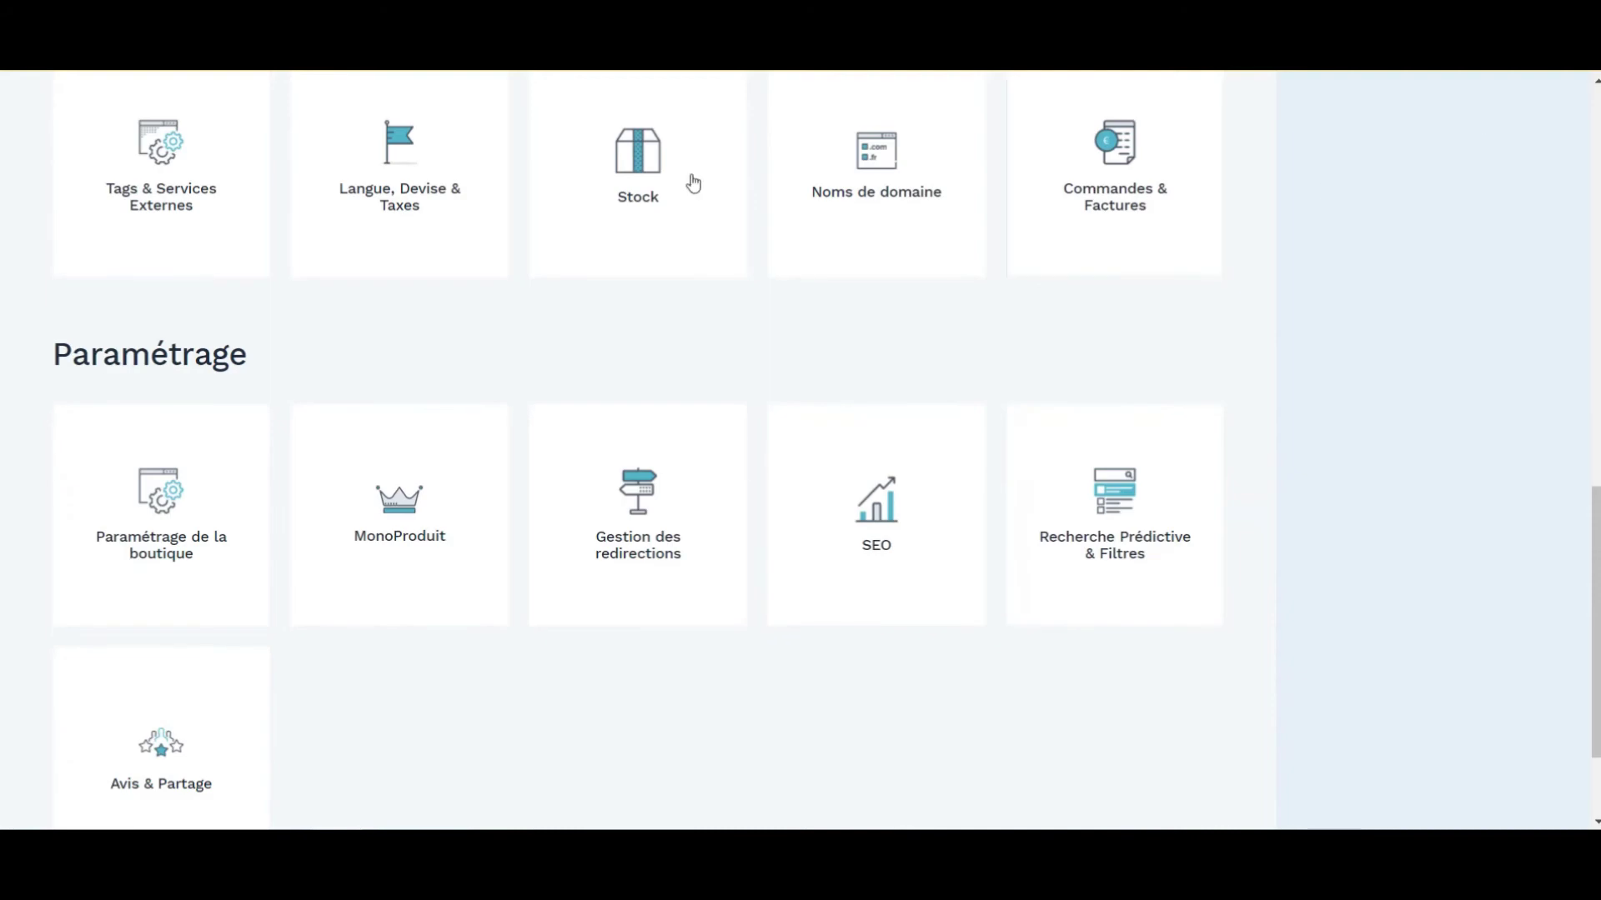
{"action": "left_click_drag", "start_coordinate": [1596, 617], "coordinate": [1595, 636]}
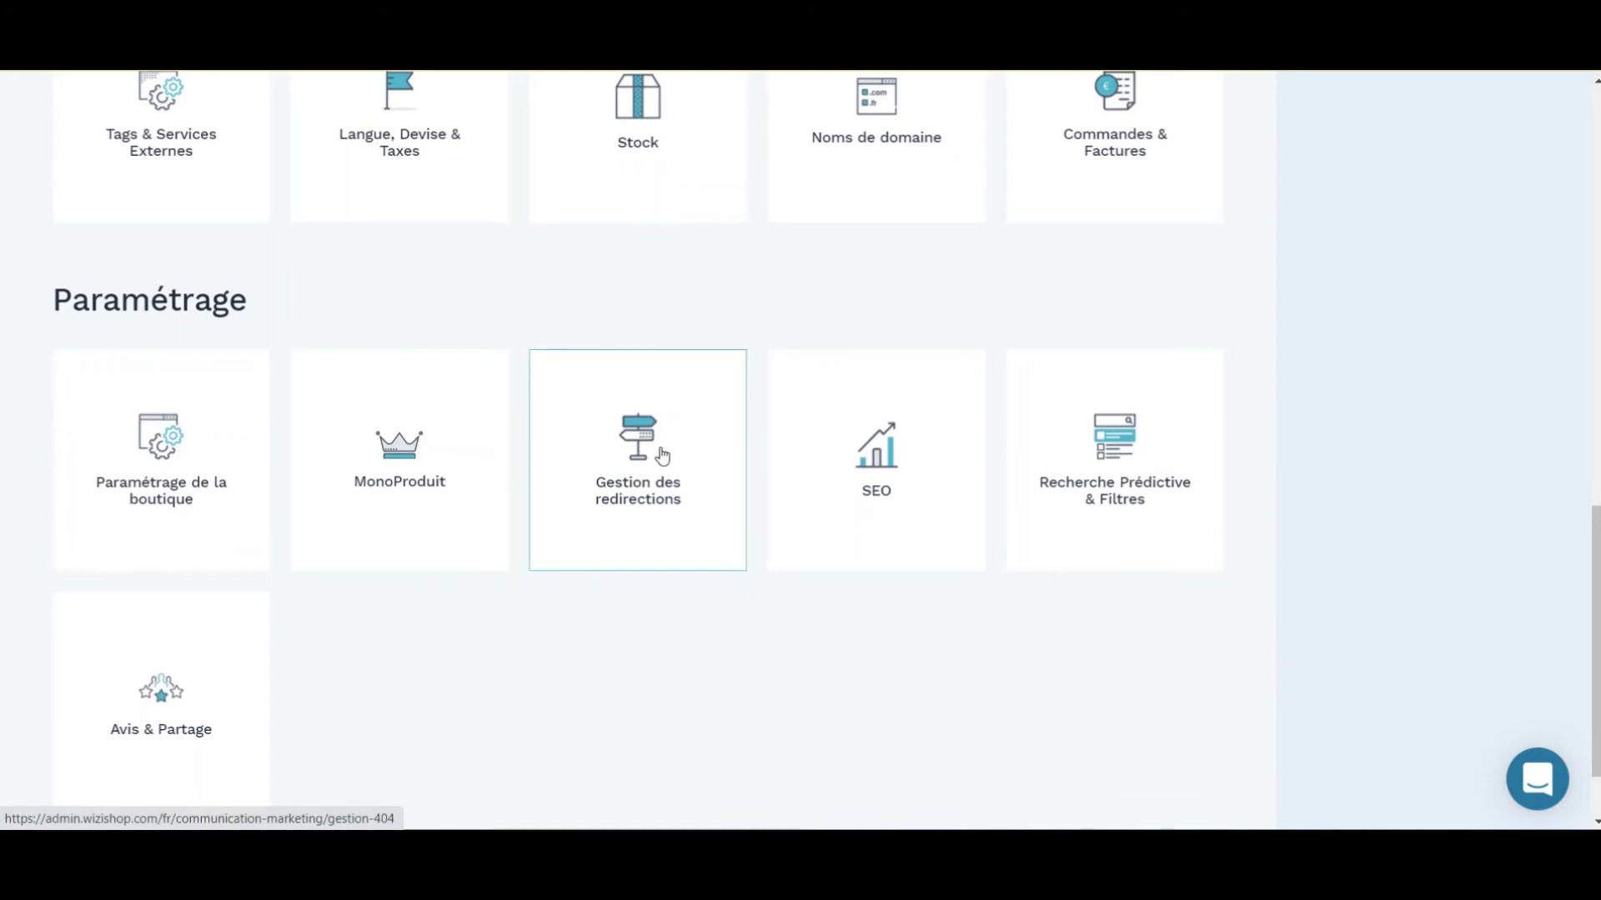
{"action": "scroll", "coordinate": [914, 492], "scroll_direction": "down", "scroll_amount": 1}
{"action": "scroll", "coordinate": [949, 663], "scroll_direction": "up", "scroll_amount": 4}
{"action": "left_click", "coordinate": [900, 643]}
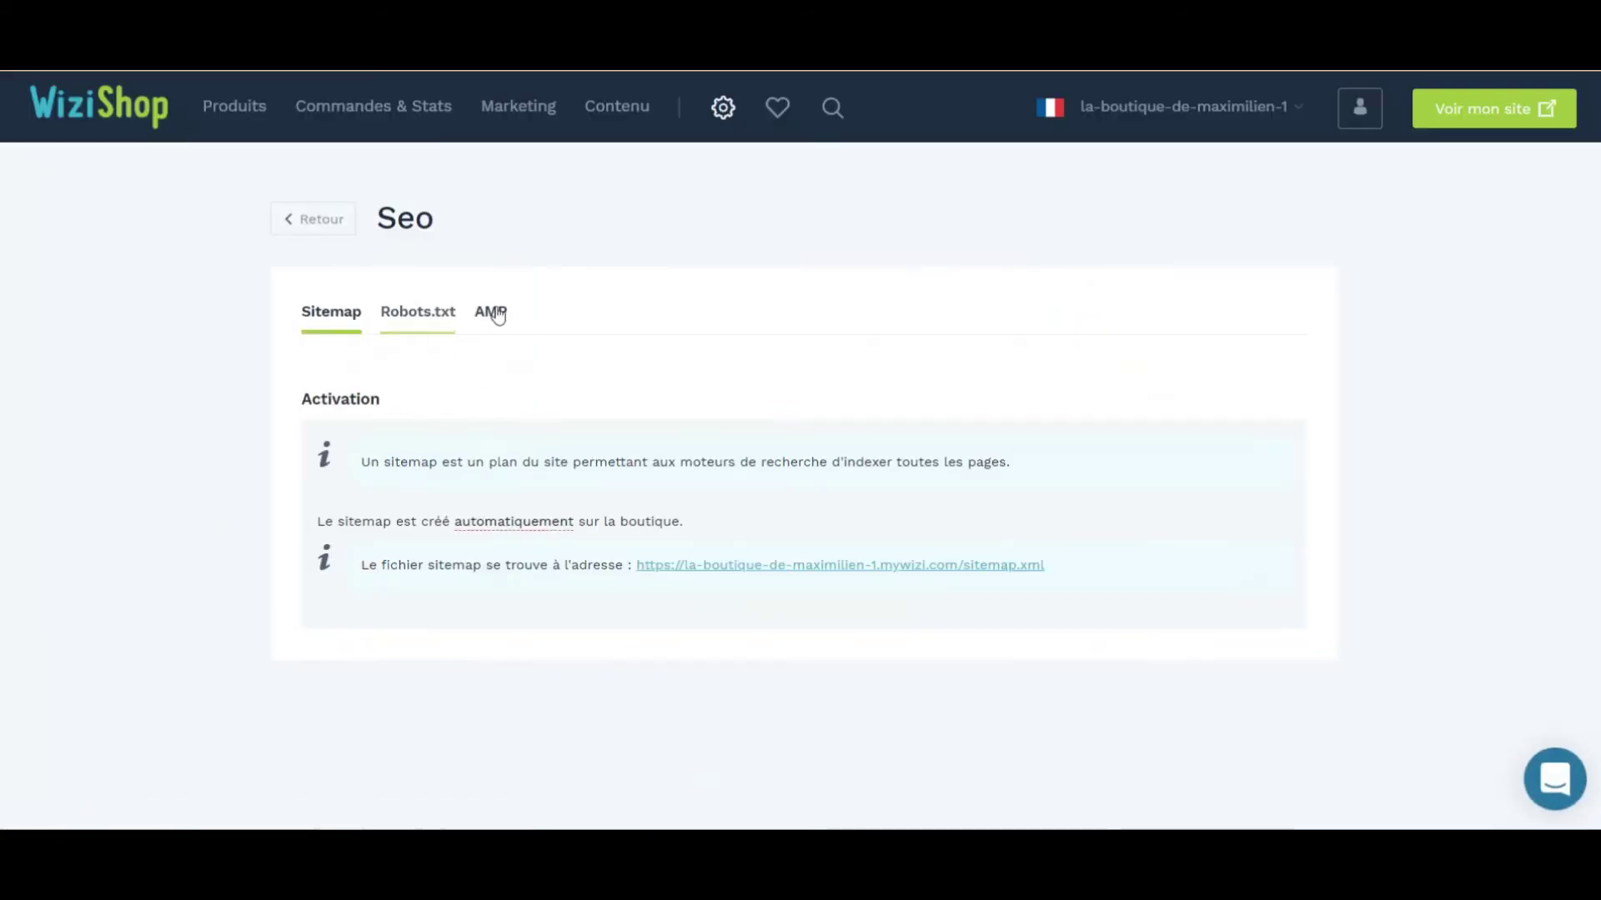
- Review the SEO page's AMP section, highlighting its explanation, and view the Robots.txt and Sitemap sections
{"action": "left_click", "coordinate": [500, 315]}
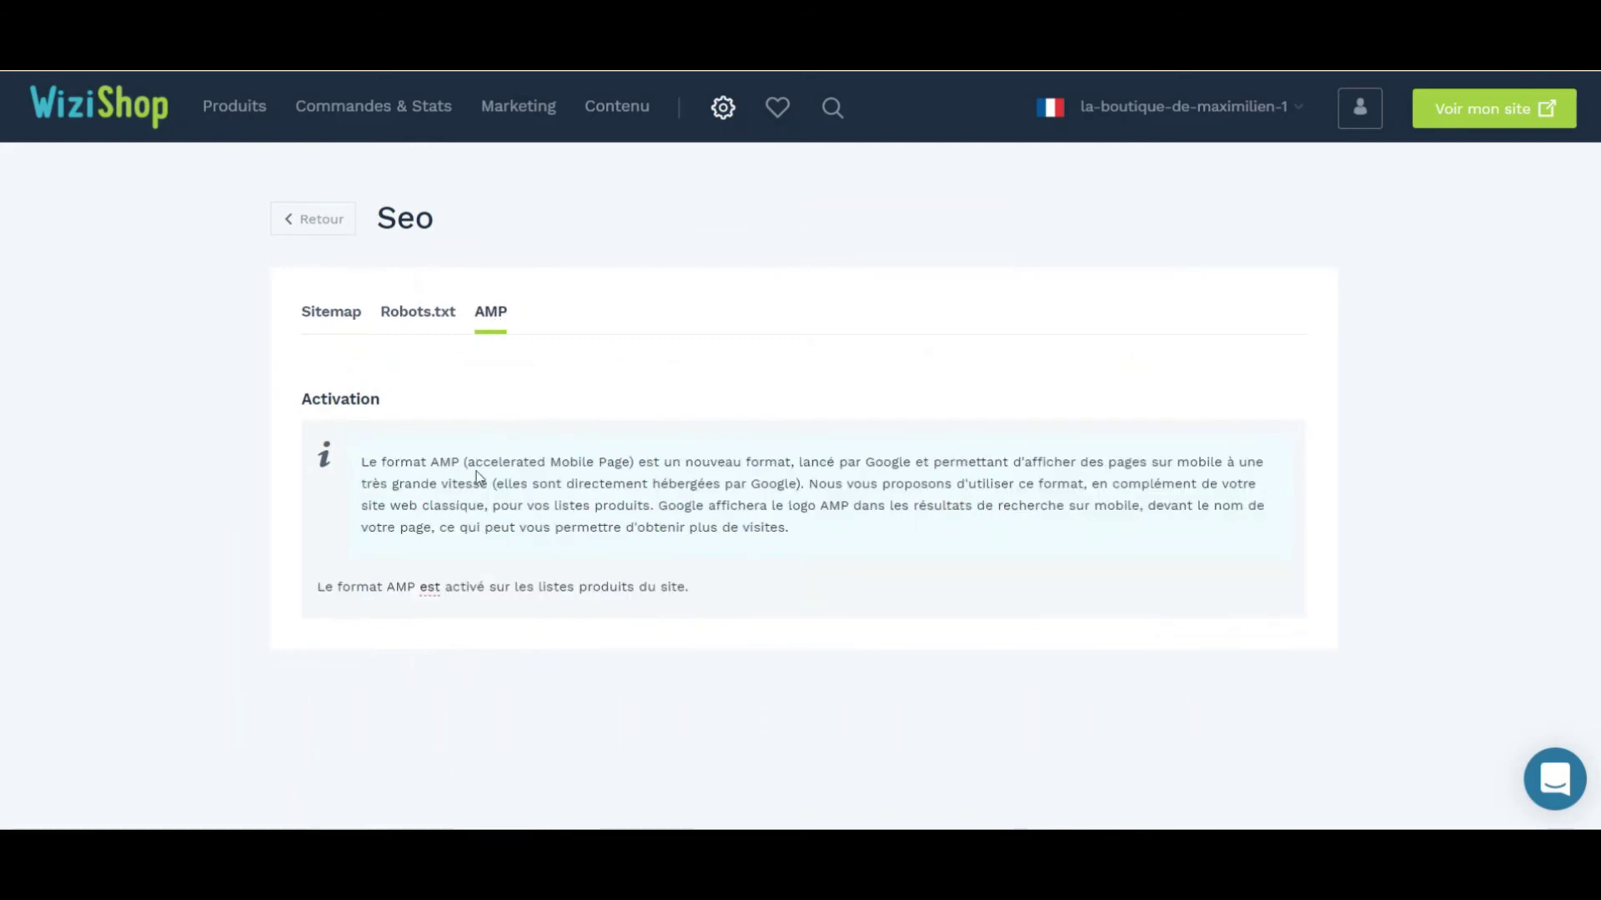
{"action": "left_click_drag", "start_coordinate": [428, 462], "coordinate": [846, 464]}
{"action": "left_click_drag", "start_coordinate": [993, 485], "coordinate": [991, 525]}
{"action": "left_click", "coordinate": [990, 524]}
{"action": "left_click", "coordinate": [403, 313]}
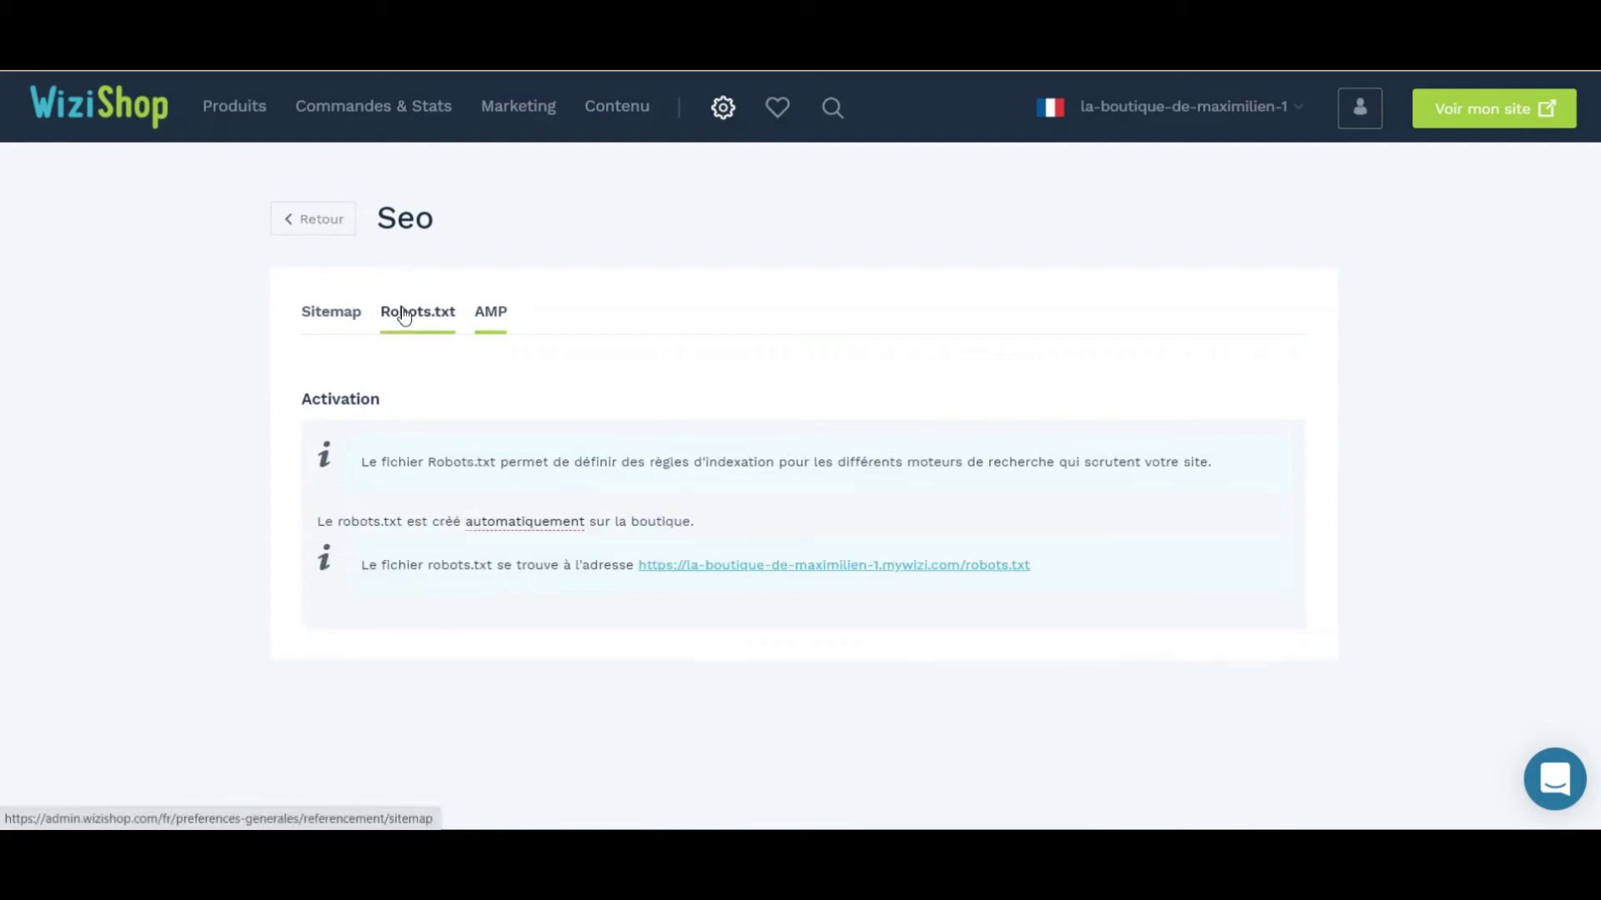
{"action": "left_click", "coordinate": [338, 321]}
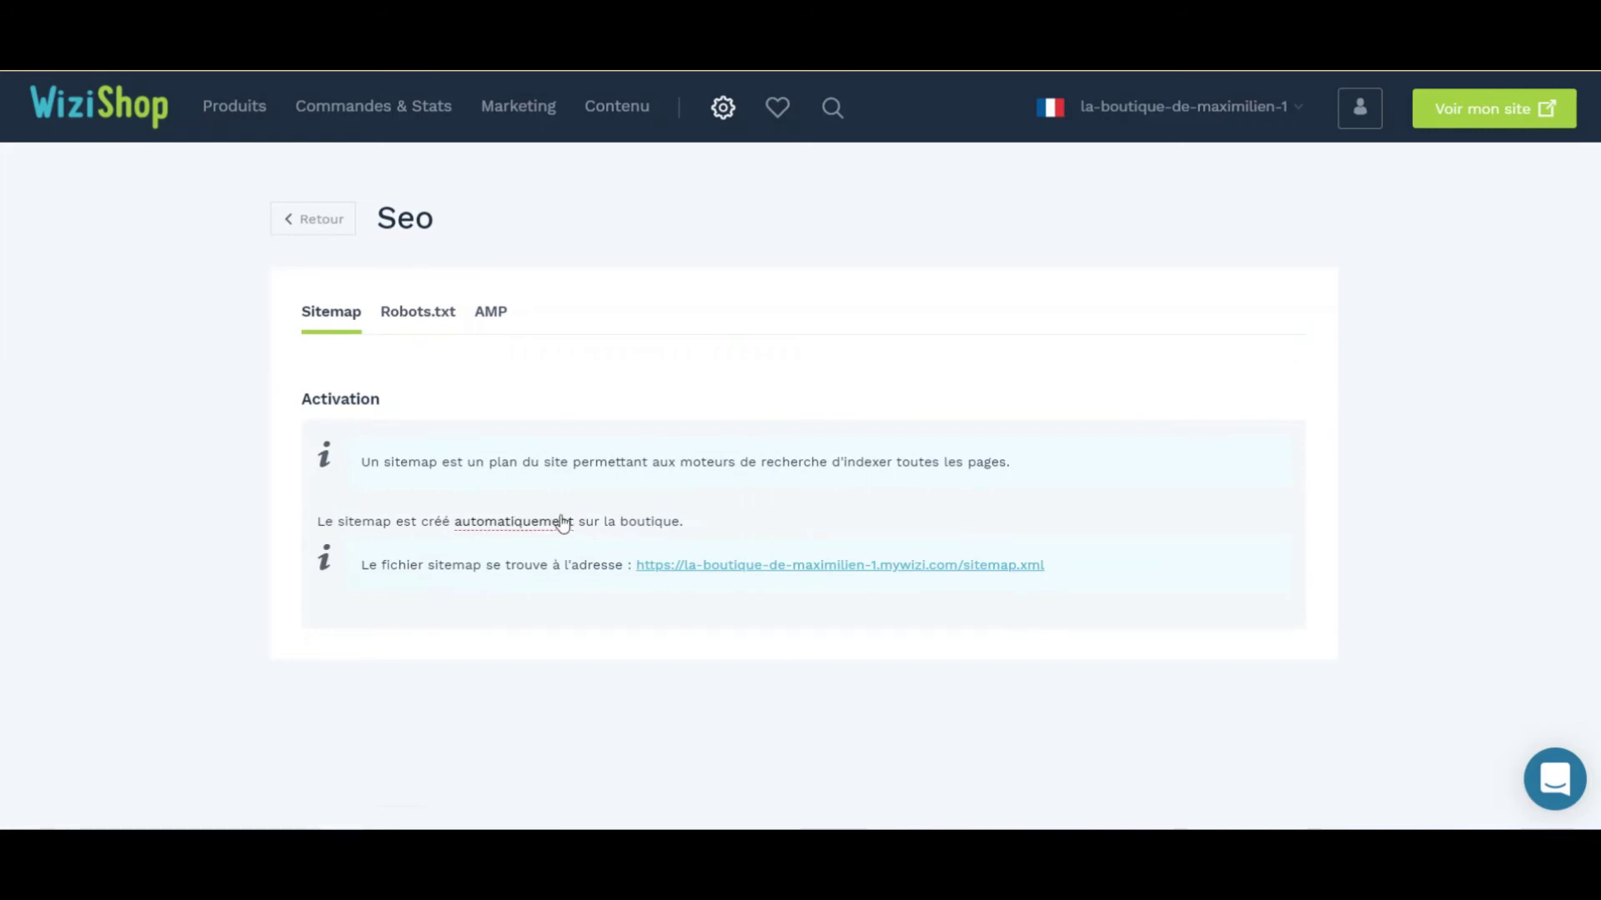
- Return to the store's configuration page and open the Ajouter un mode de livraison page
{"action": "left_click", "coordinate": [334, 224]}
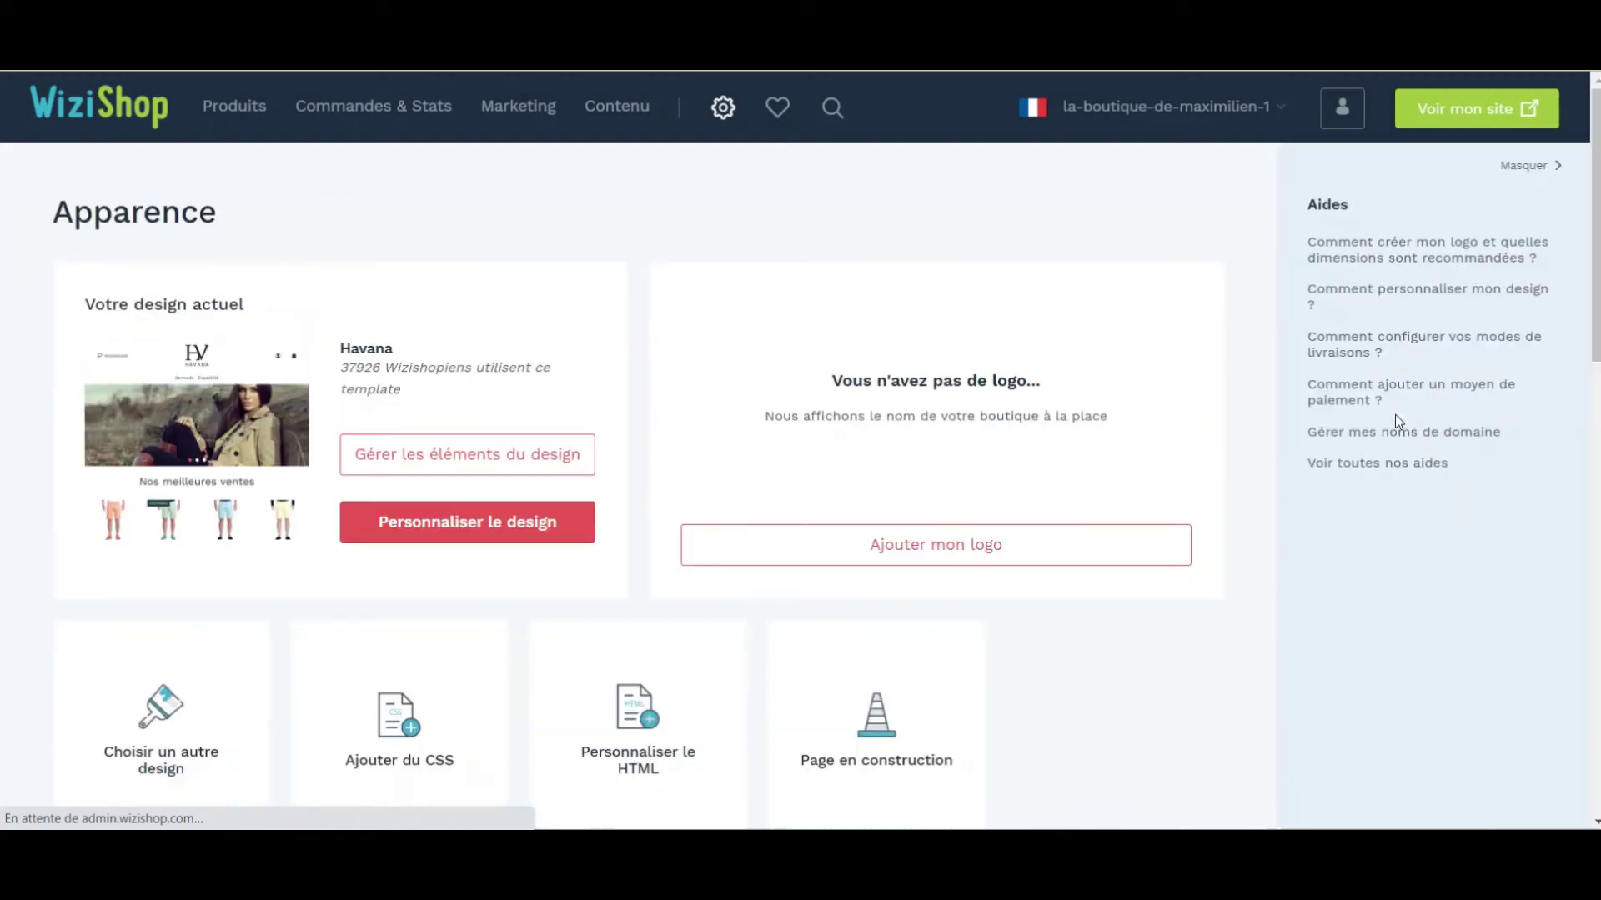
{"action": "scroll", "coordinate": [1329, 453], "scroll_direction": "down", "scroll_amount": 2}
{"action": "scroll", "coordinate": [1404, 439], "scroll_direction": "down", "scroll_amount": 5}
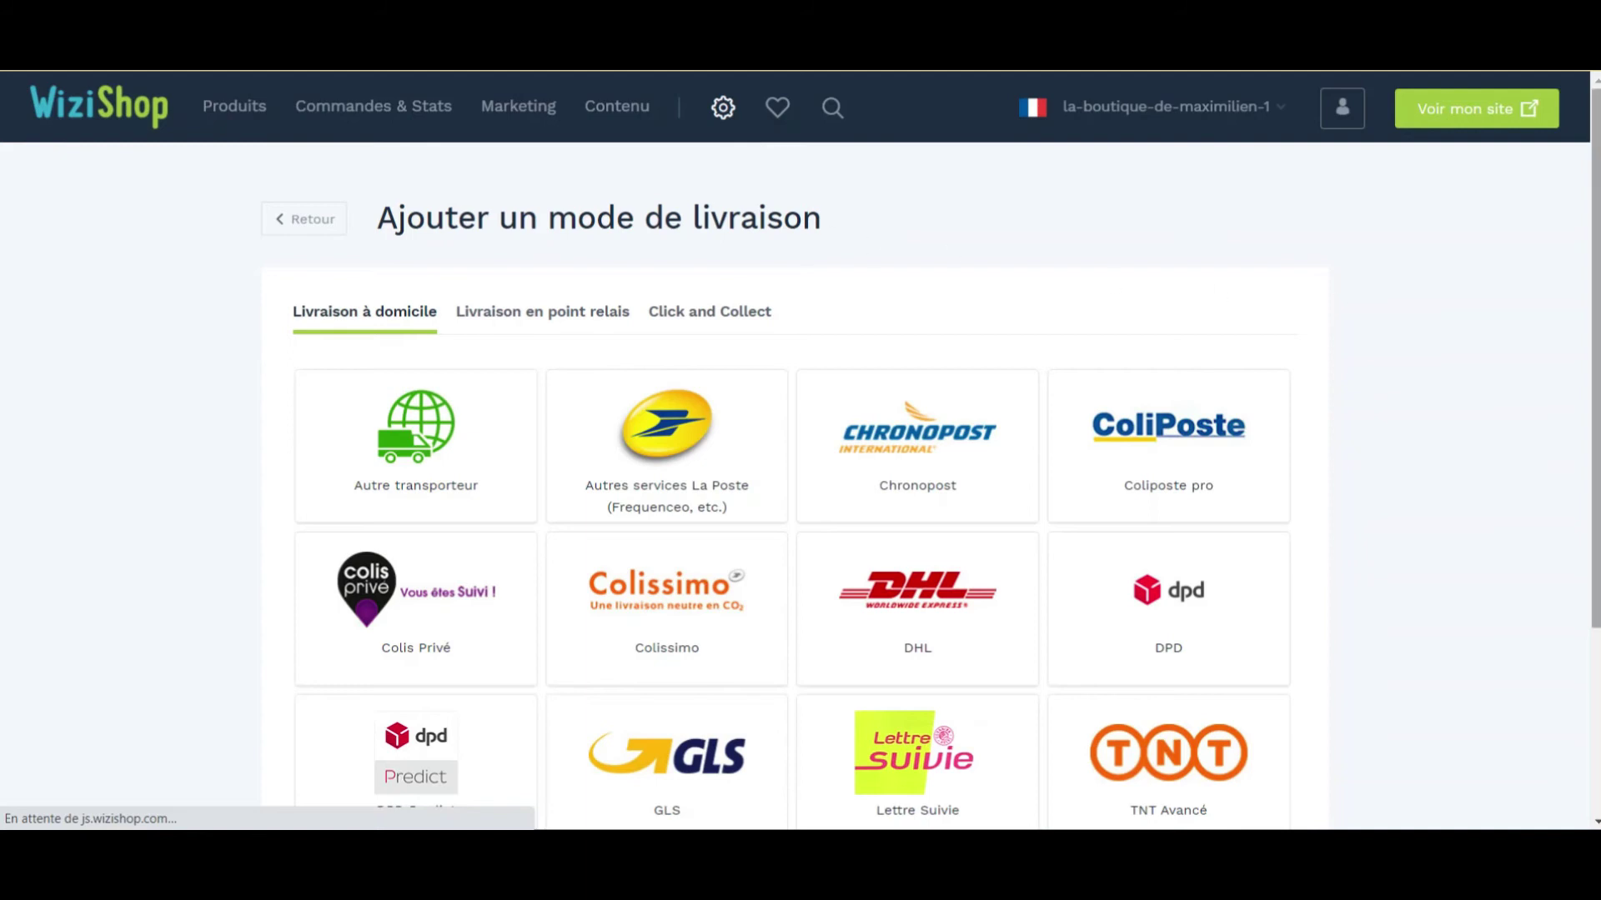
- Examine the home delivery carriers offered on the Ajouter un mode de livraison page
{"action": "scroll", "coordinate": [954, 253], "scroll_direction": "down", "scroll_amount": 1}
{"action": "scroll", "coordinate": [800, 450], "scroll_direction": "down", "scroll_amount": 2}
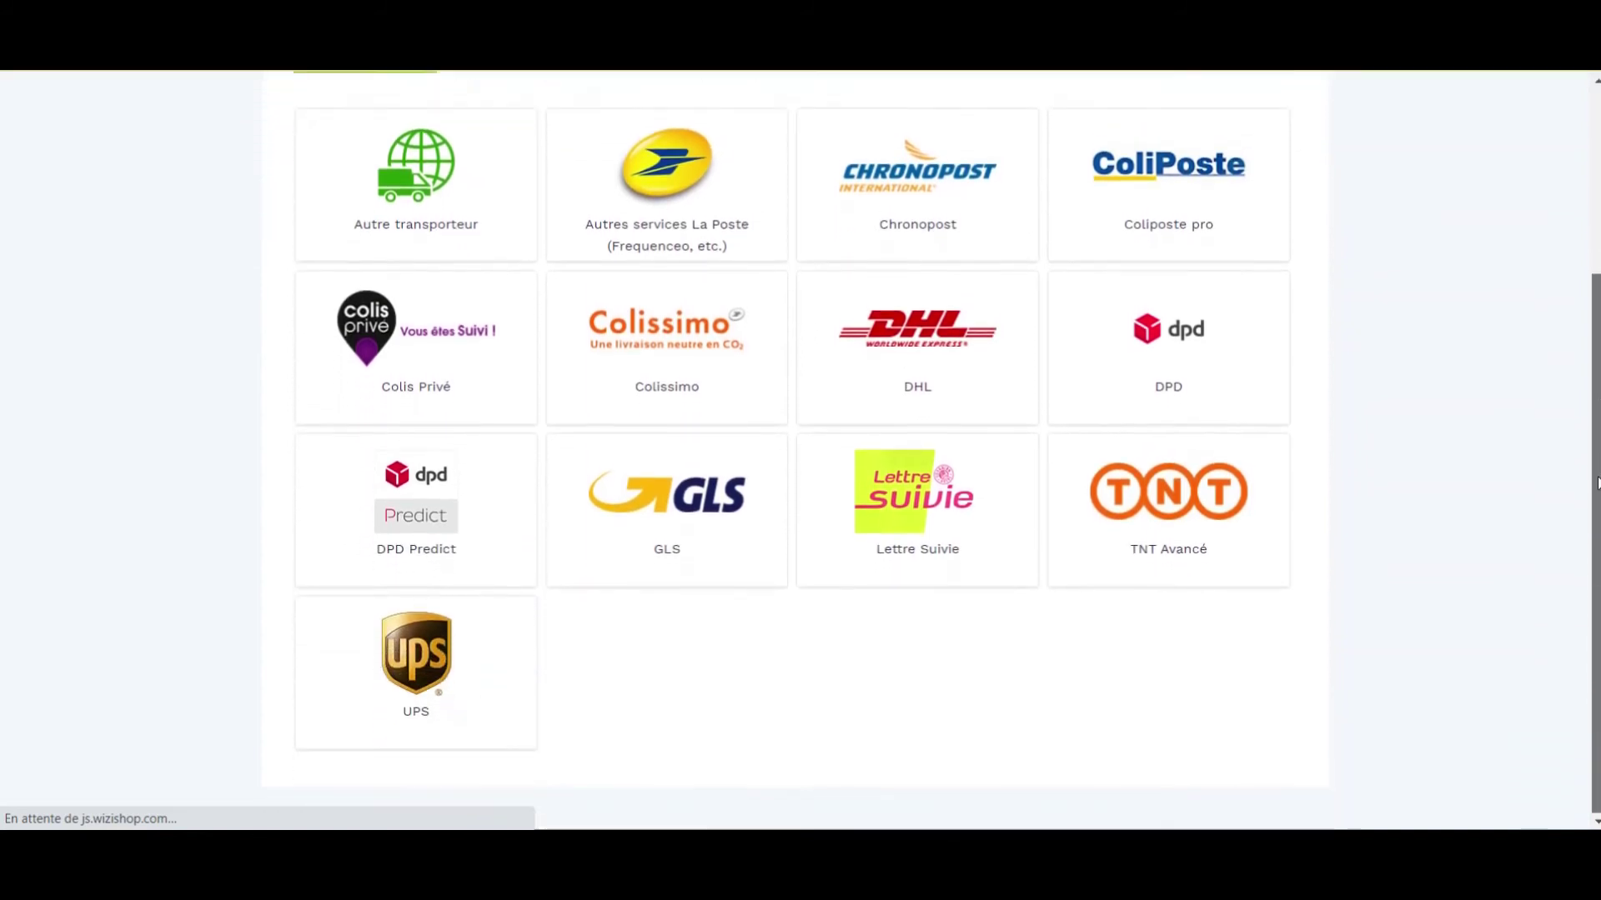
{"action": "scroll", "coordinate": [801, 450], "scroll_direction": "up", "scroll_amount": 2}
{"action": "scroll", "coordinate": [800, 450], "scroll_direction": "up", "scroll_amount": 1}
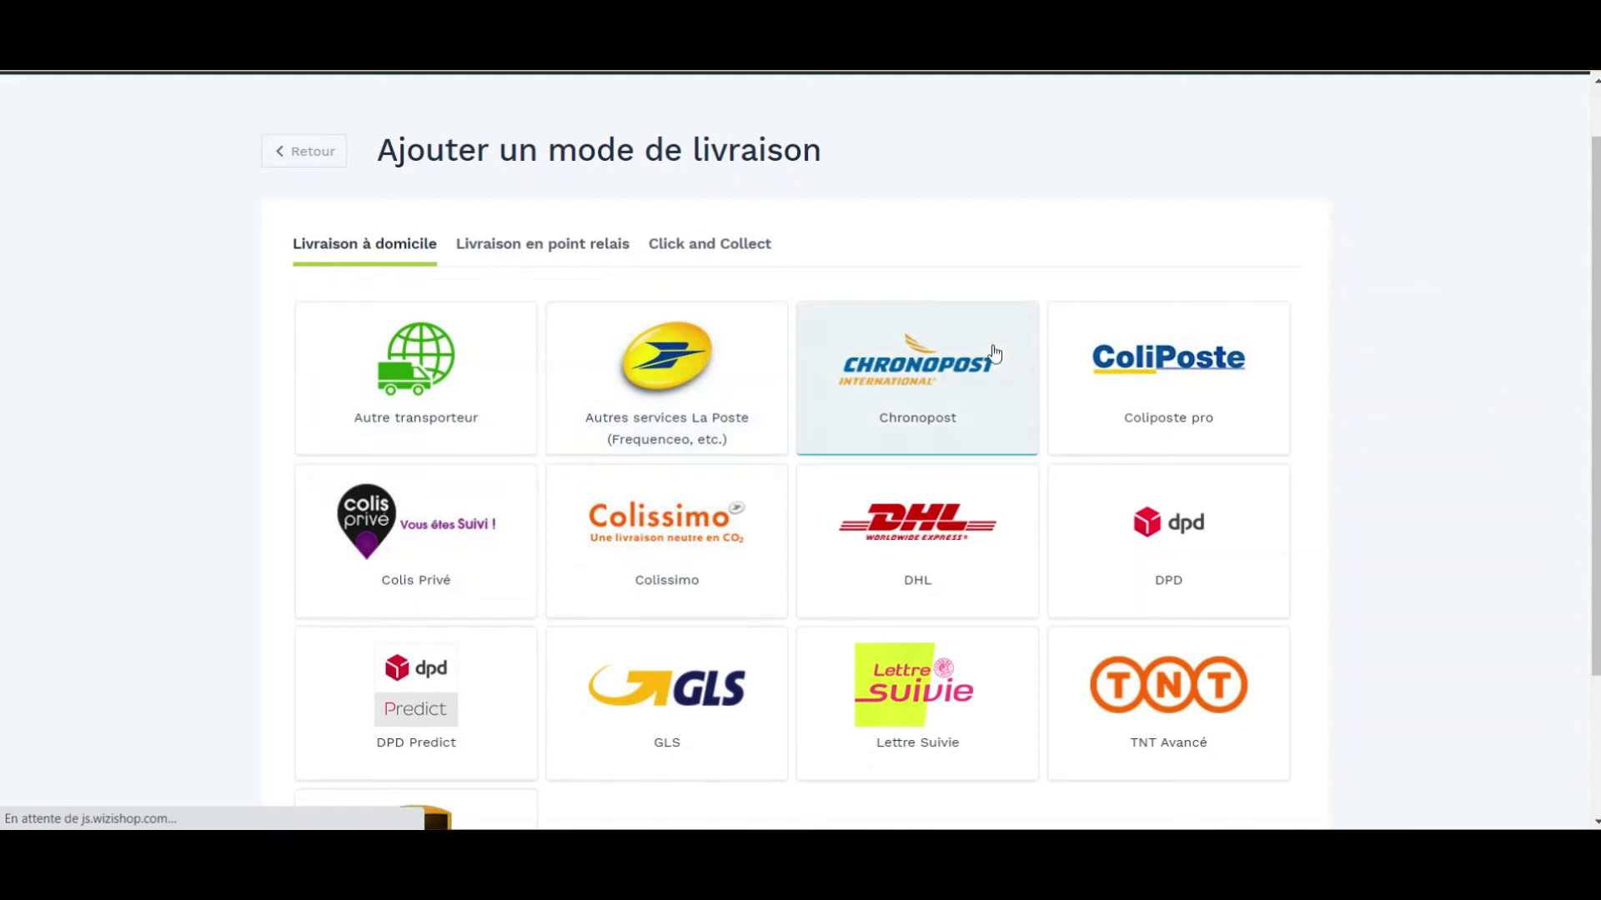
{"action": "scroll", "coordinate": [1575, 472], "scroll_direction": "down", "scroll_amount": 3}
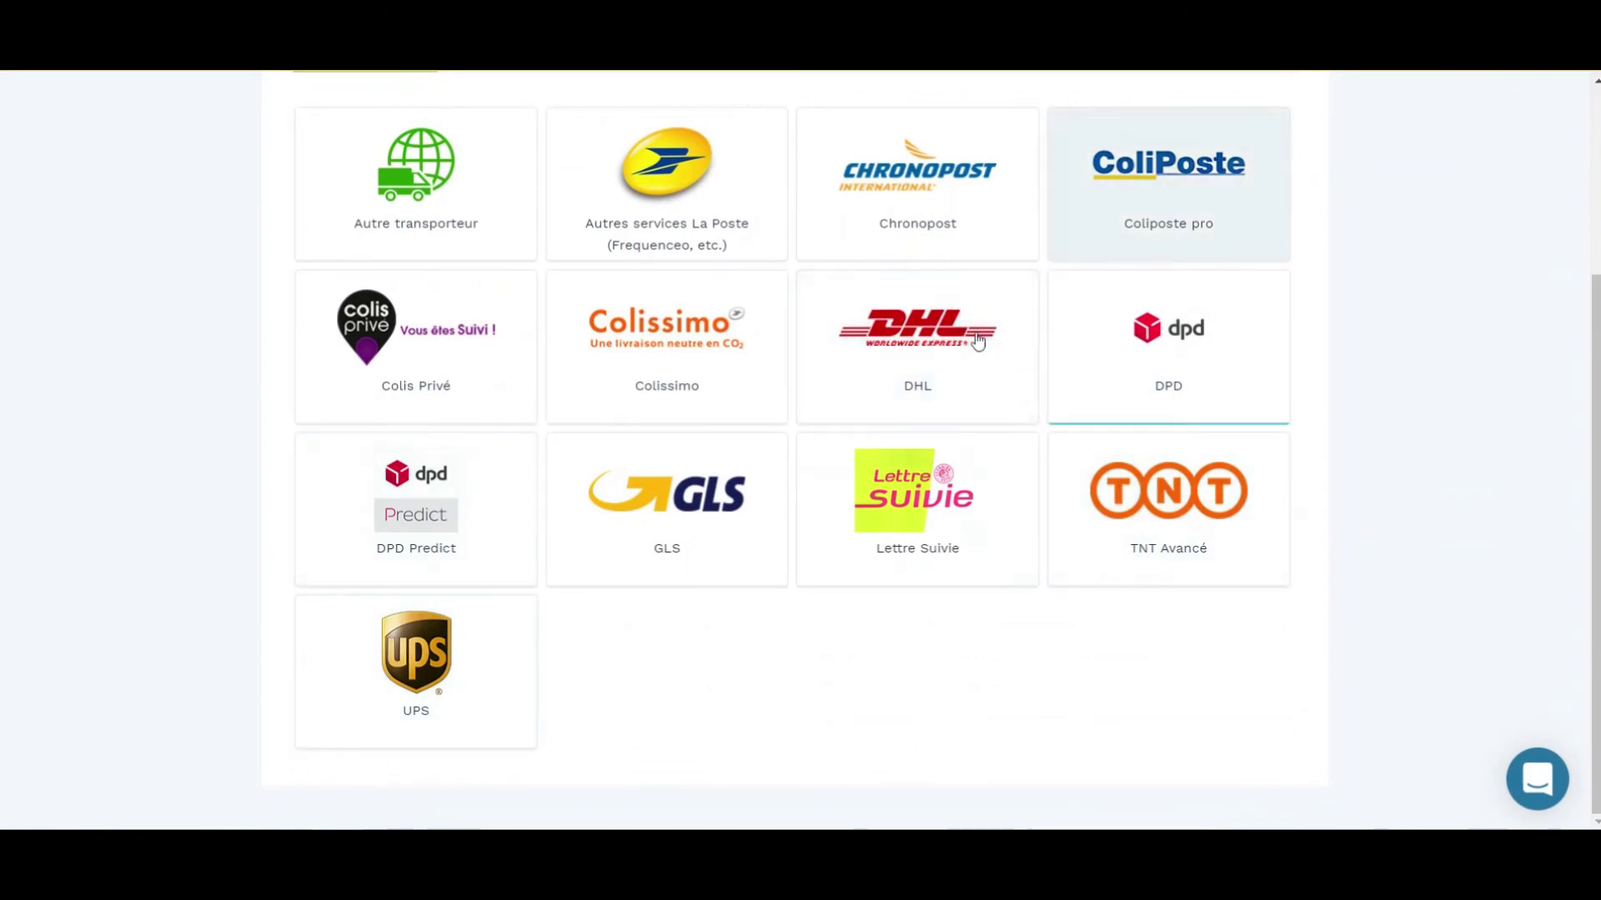
{"action": "scroll", "coordinate": [978, 342], "scroll_direction": "up", "scroll_amount": 3}
- View the Livraison en point relais and Click and Collect options, and leave the delivery method page
{"action": "left_click", "coordinate": [564, 315]}
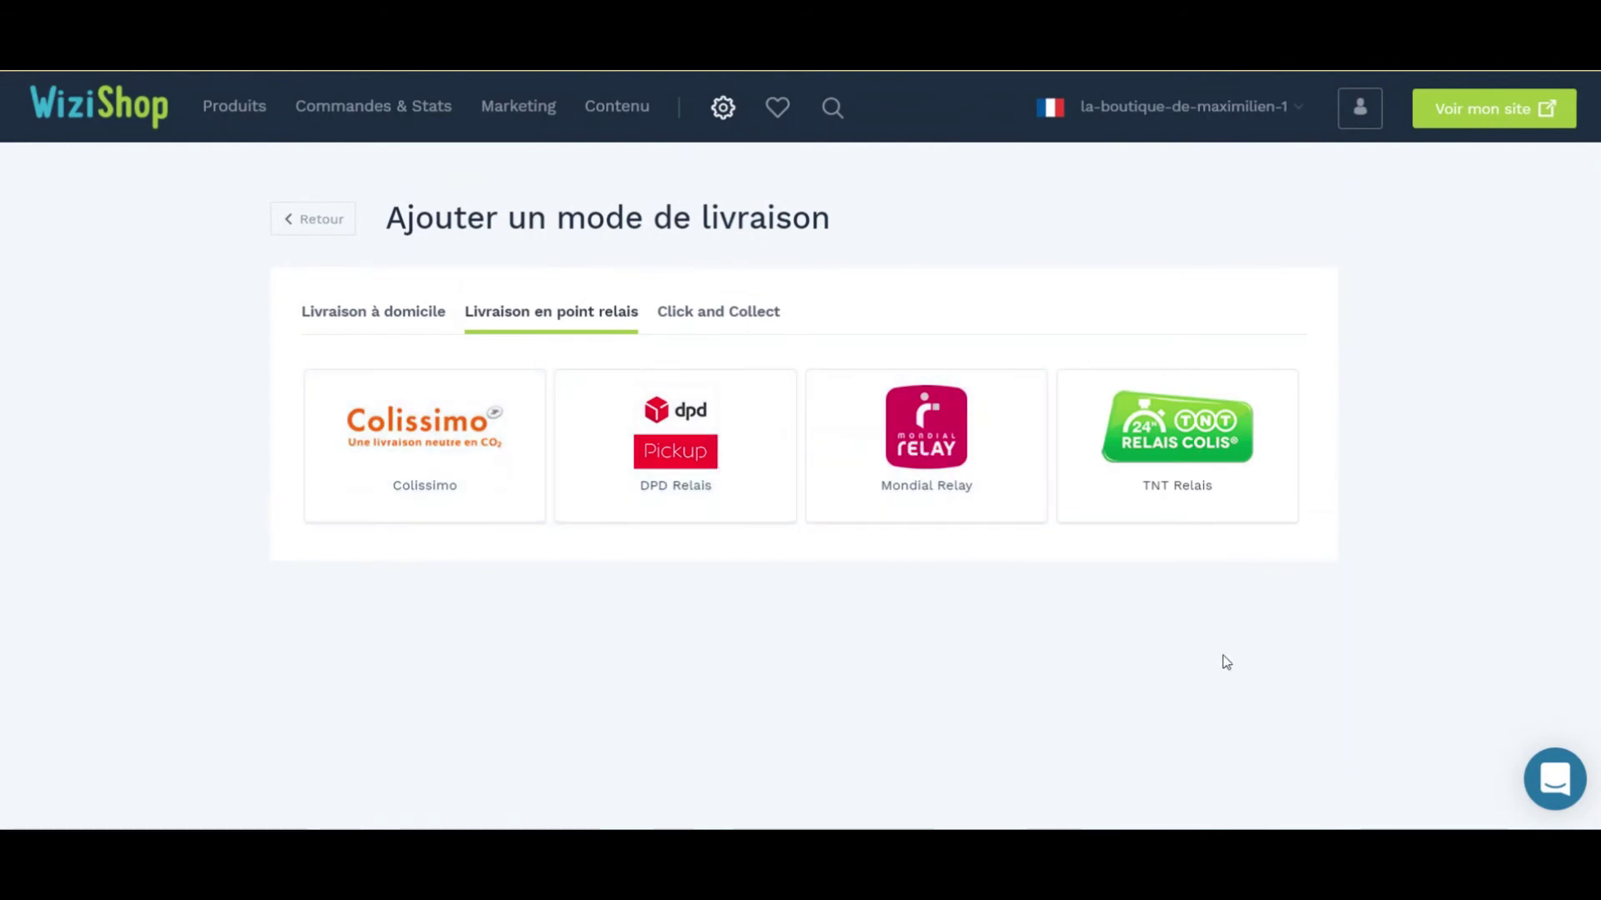
{"action": "left_click", "coordinate": [733, 311]}
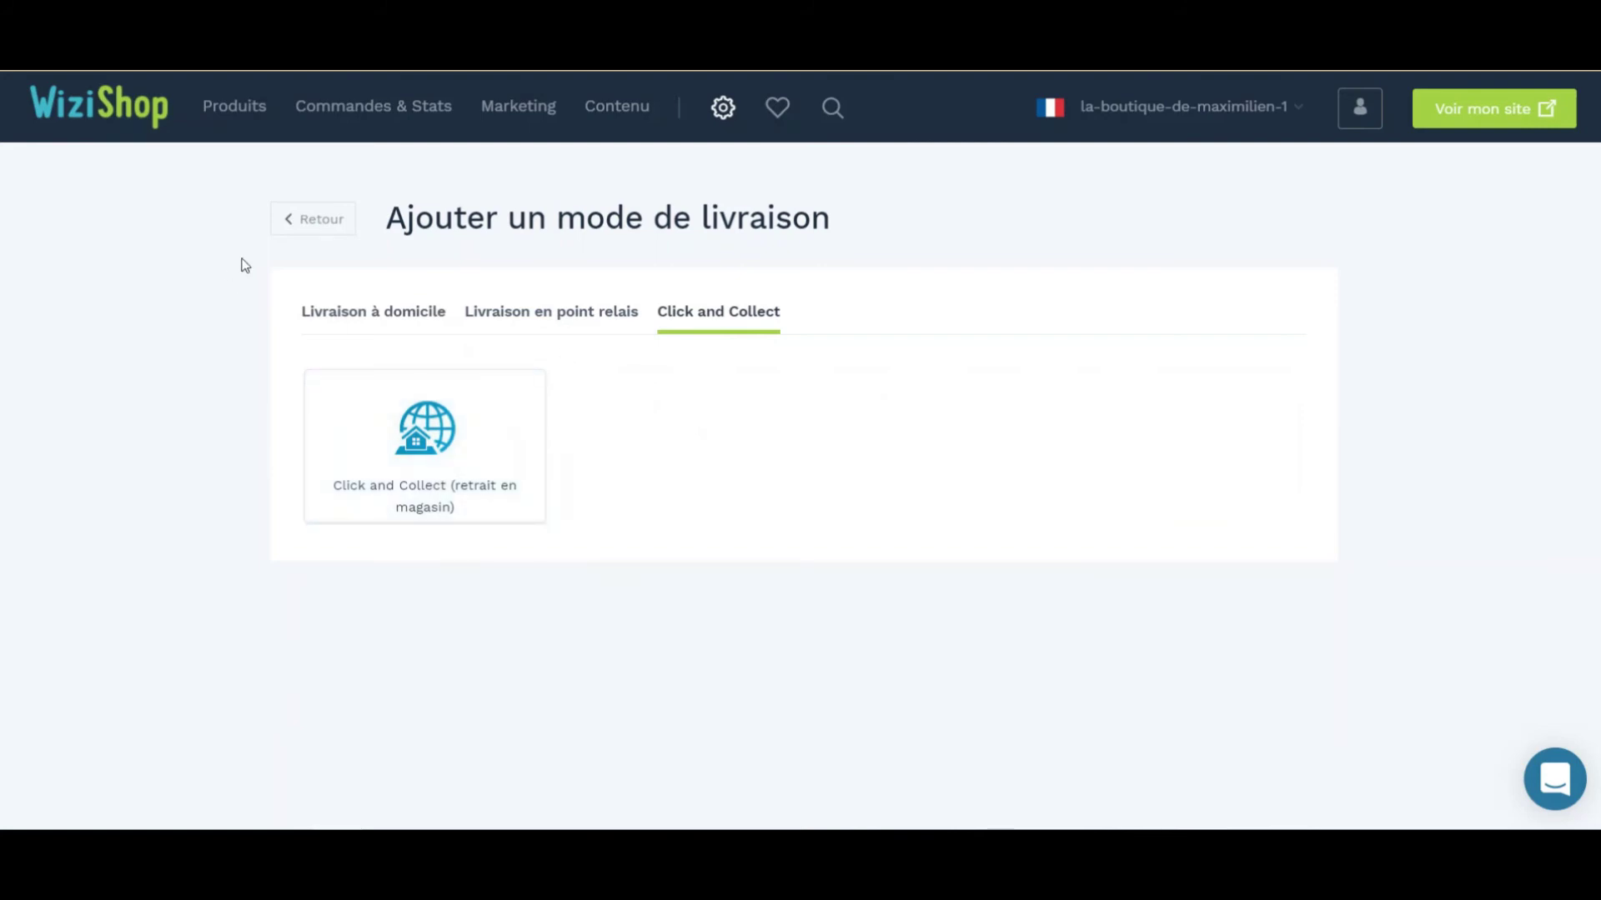
{"action": "left_click", "coordinate": [309, 218]}
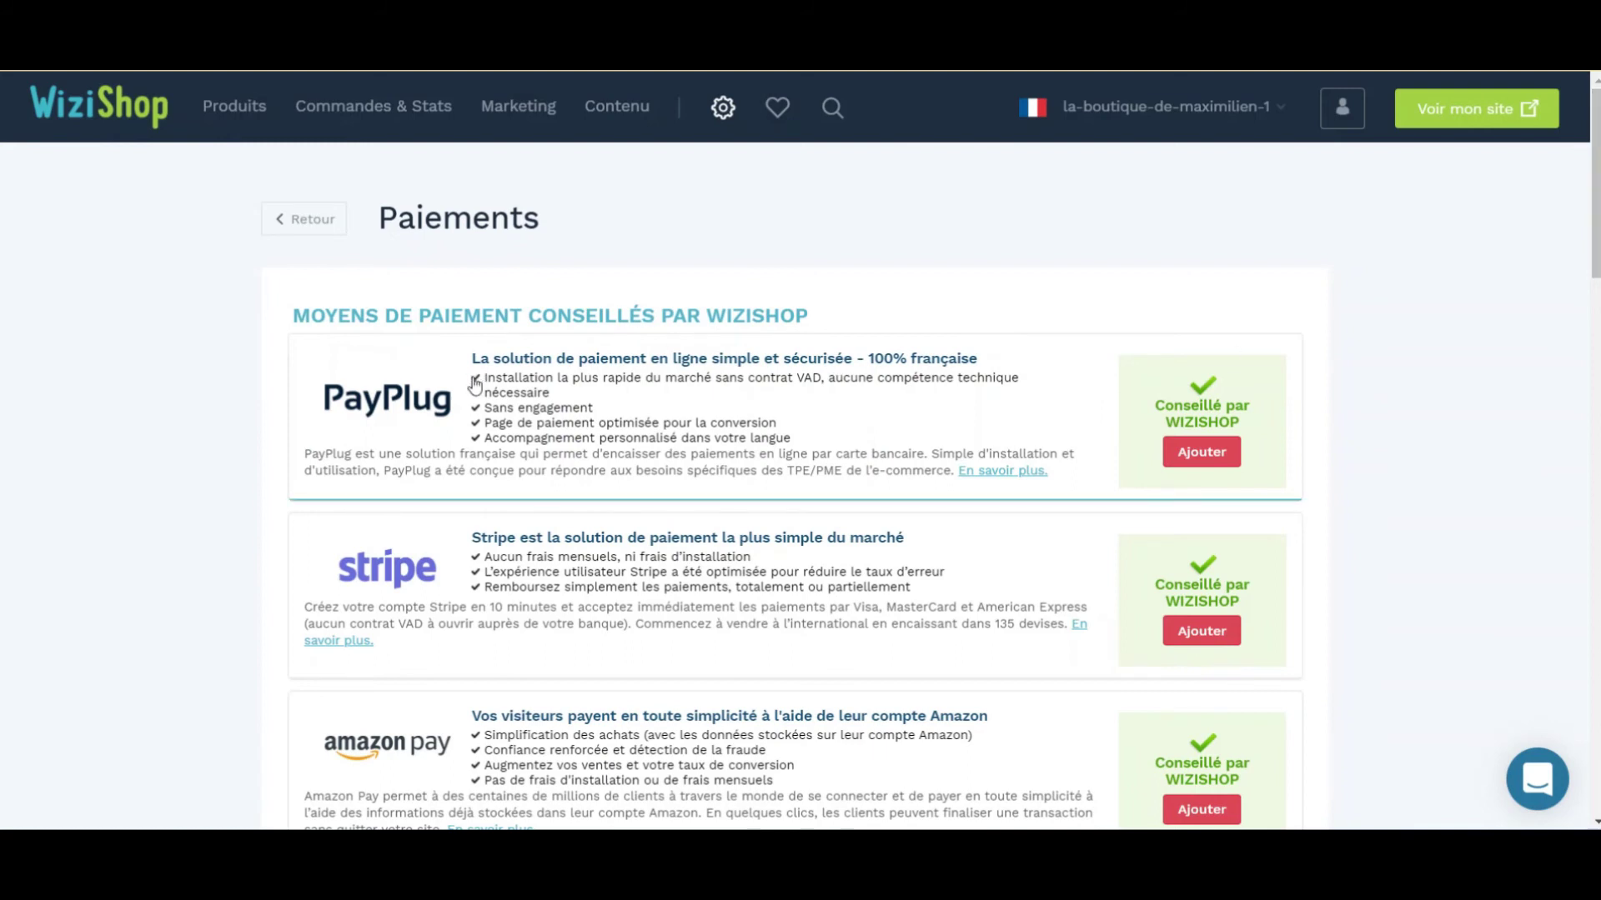
- Examine the payment methods on the Paiements page, from the recommended providers to Paiement Personnalisé
{"action": "left_click_drag", "start_coordinate": [1595, 227], "coordinate": [1593, 577]}
{"action": "scroll", "coordinate": [1583, 584], "scroll_direction": "down", "scroll_amount": 1}
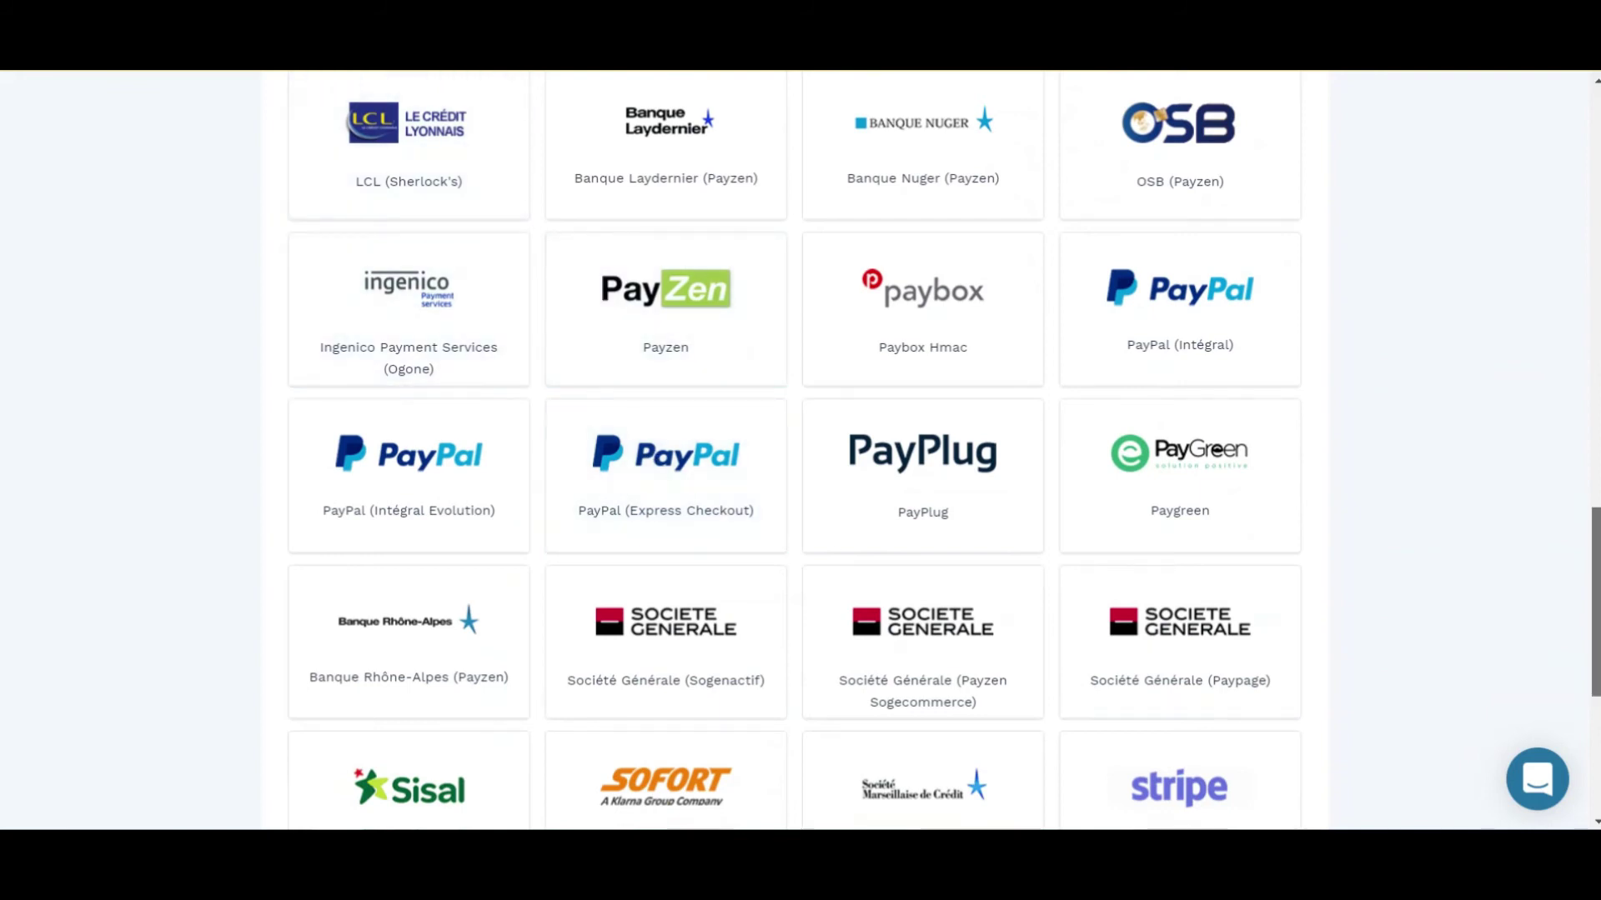
{"action": "scroll", "coordinate": [1592, 641], "scroll_direction": "down", "scroll_amount": 3}
{"action": "scroll", "coordinate": [1592, 641], "scroll_direction": "down", "scroll_amount": 3}
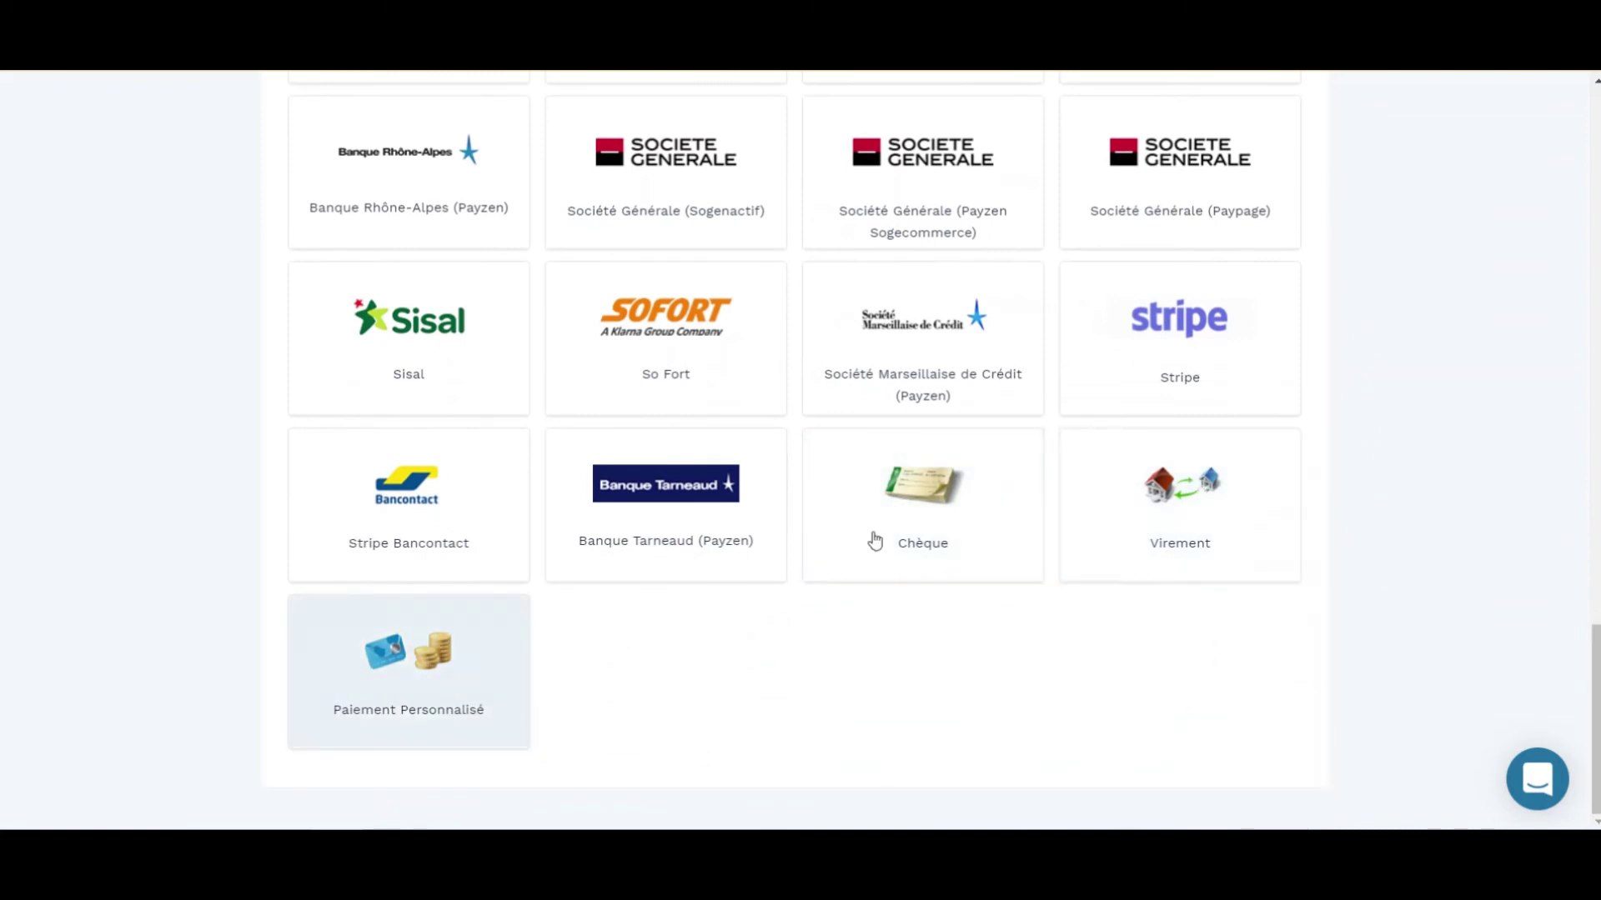
{"action": "left_click_drag", "start_coordinate": [1586, 674], "coordinate": [1549, 159]}
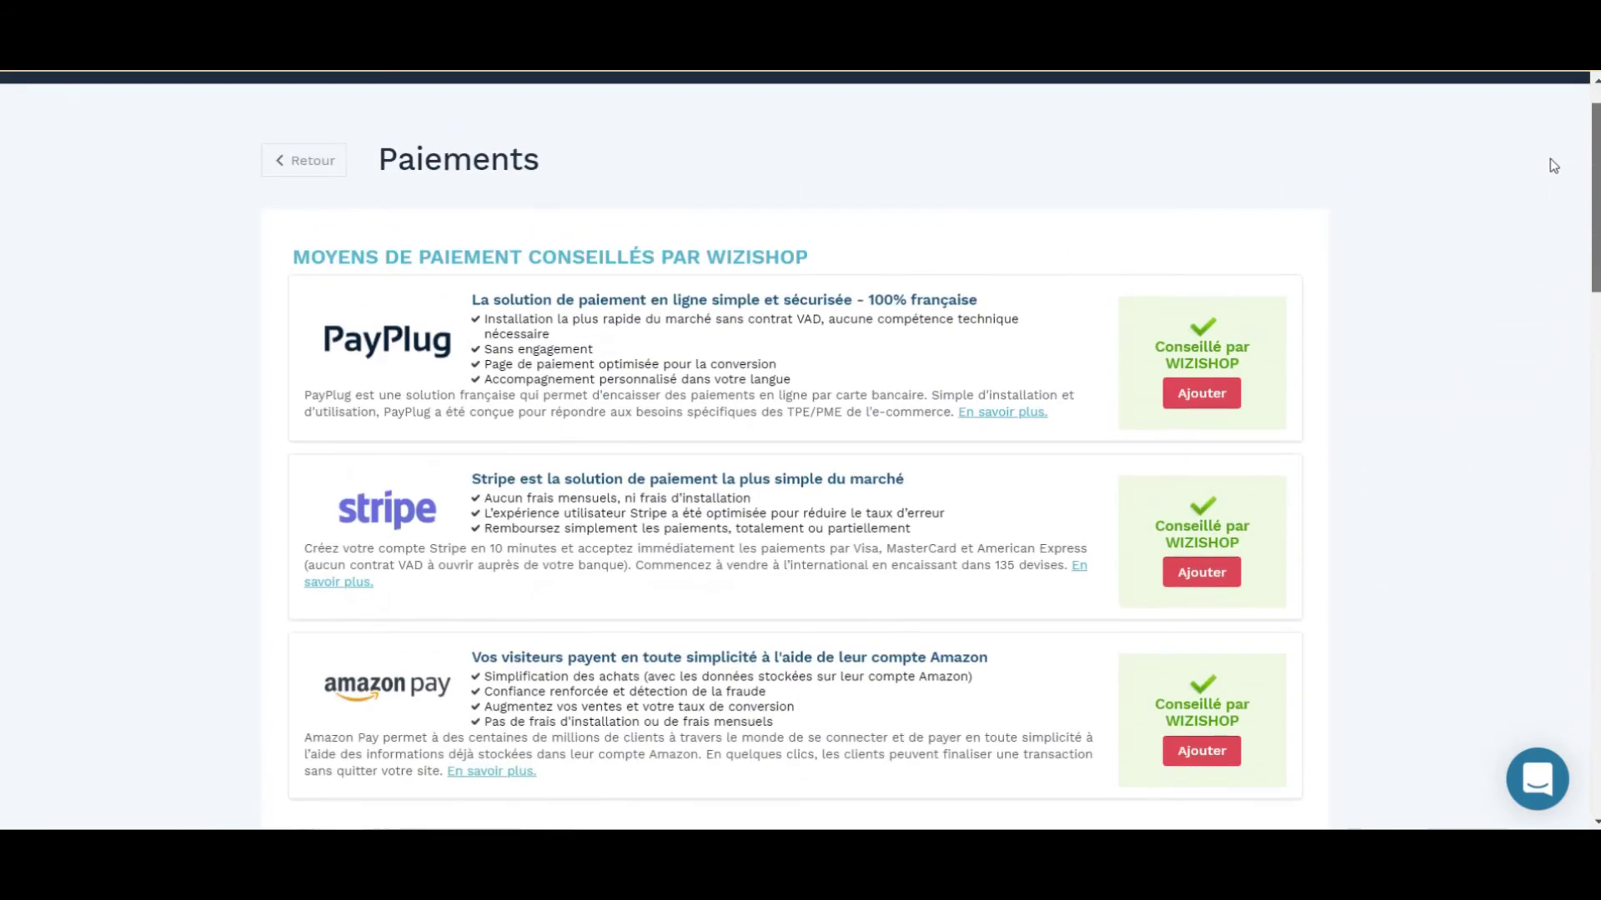
{"action": "scroll", "coordinate": [1547, 172], "scroll_direction": "down", "scroll_amount": 15}
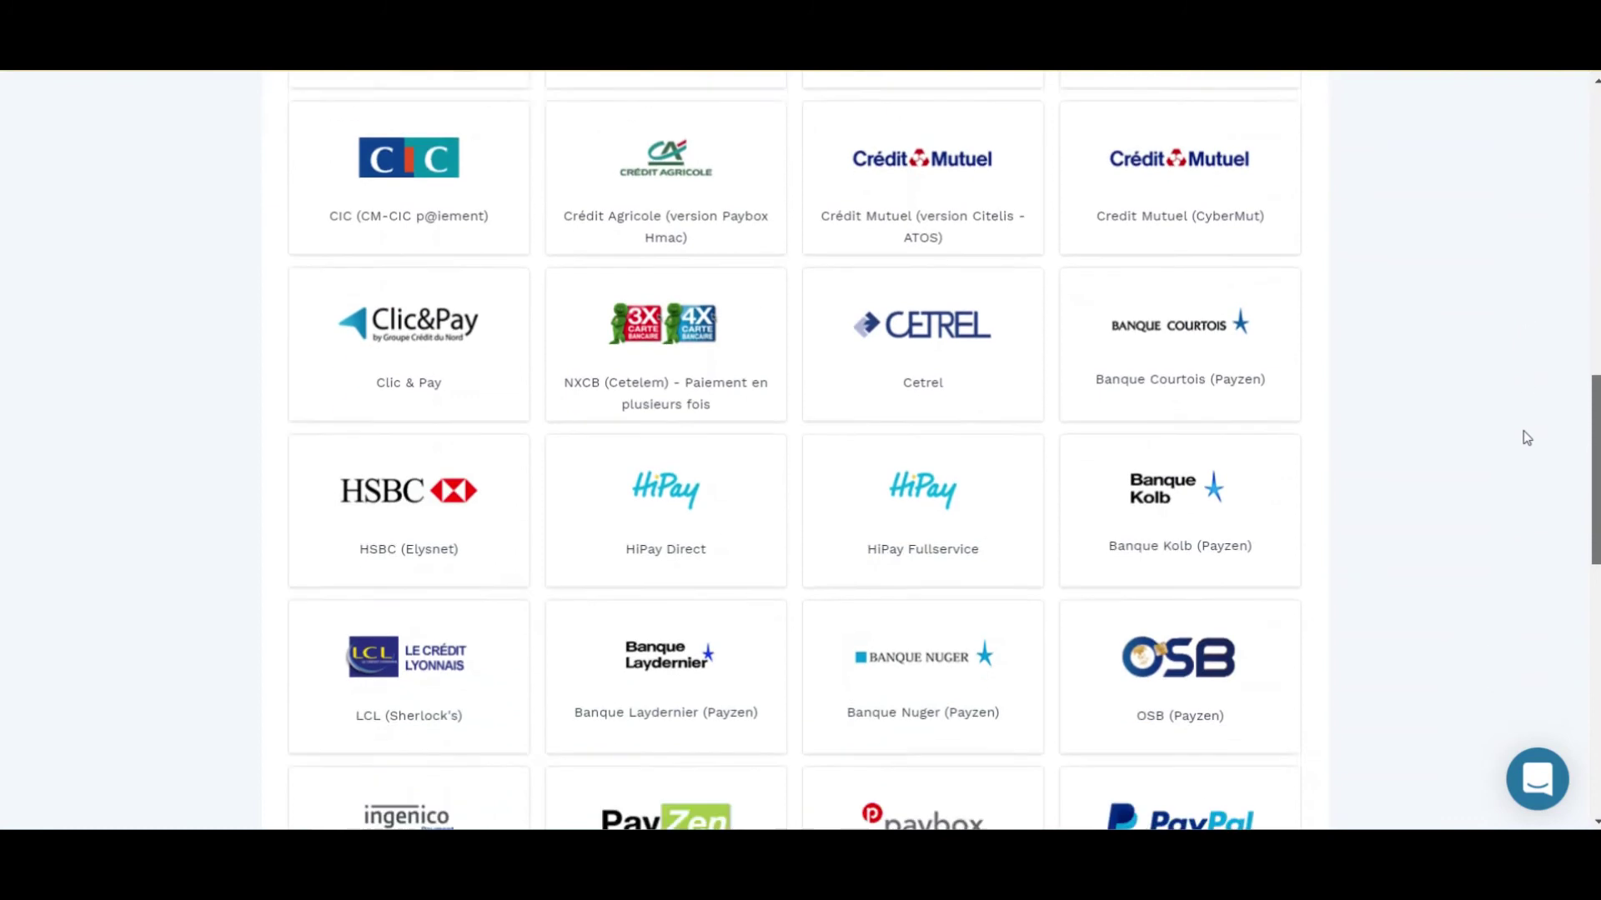
{"action": "scroll", "coordinate": [1494, 538], "scroll_direction": "down", "scroll_amount": 3}
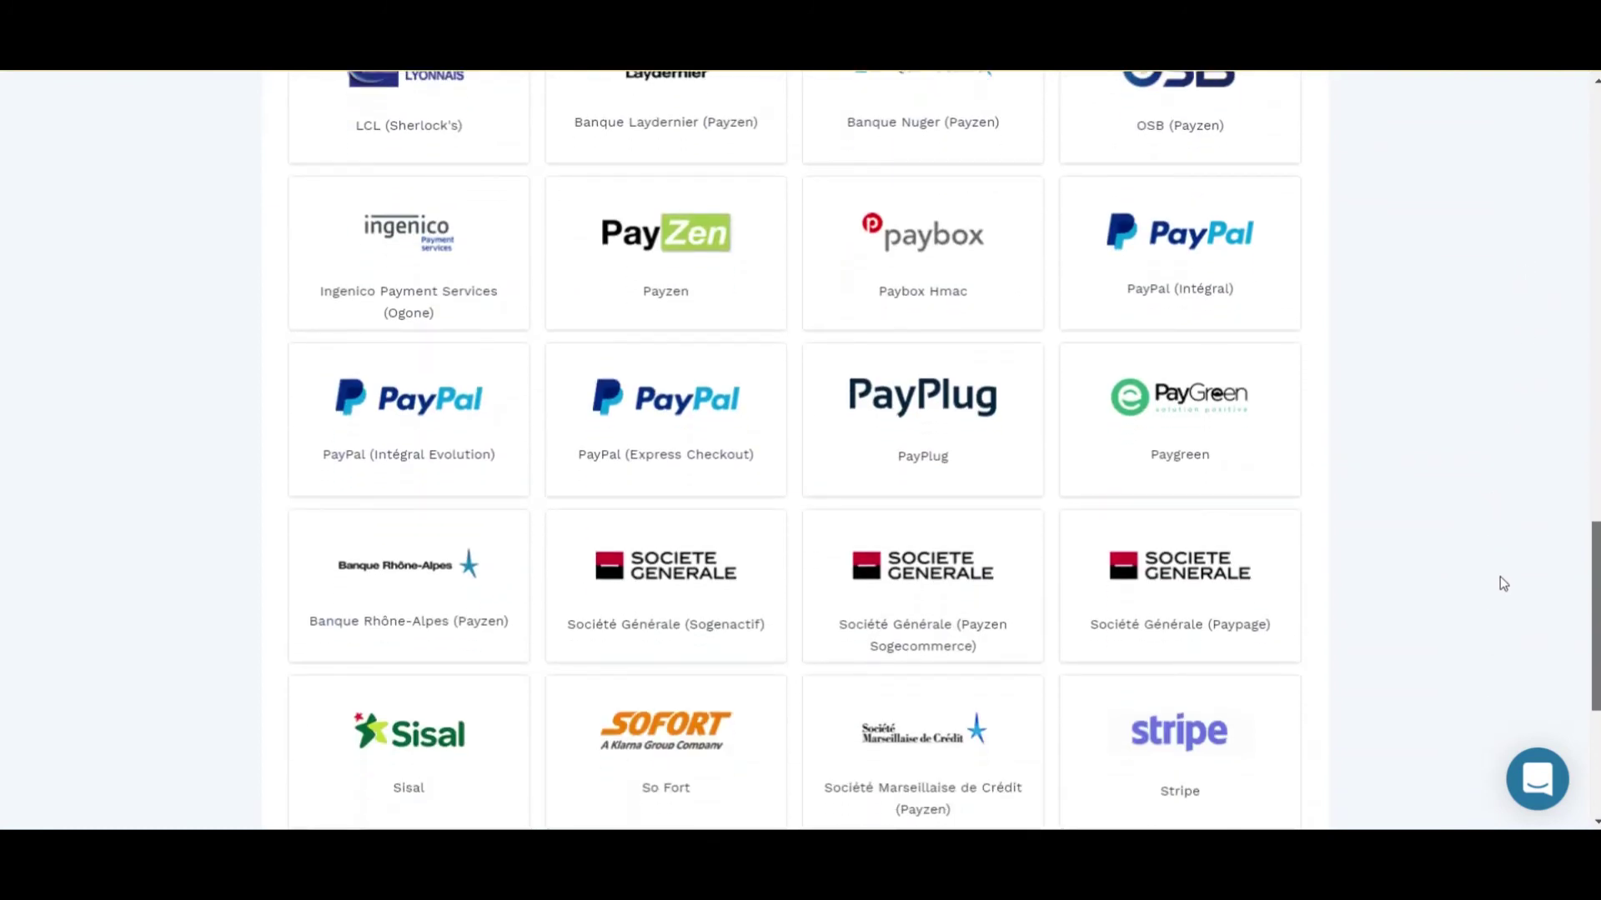
{"action": "scroll", "coordinate": [1497, 572], "scroll_direction": "up", "scroll_amount": 1}
{"action": "scroll", "coordinate": [1496, 575], "scroll_direction": "down", "scroll_amount": 3}
{"action": "scroll", "coordinate": [1514, 654], "scroll_direction": "down", "scroll_amount": 2}
- Leave the store's configuration page and return to the back office home dashboard
{"action": "scroll", "coordinate": [1523, 615], "scroll_direction": "up", "scroll_amount": 5}
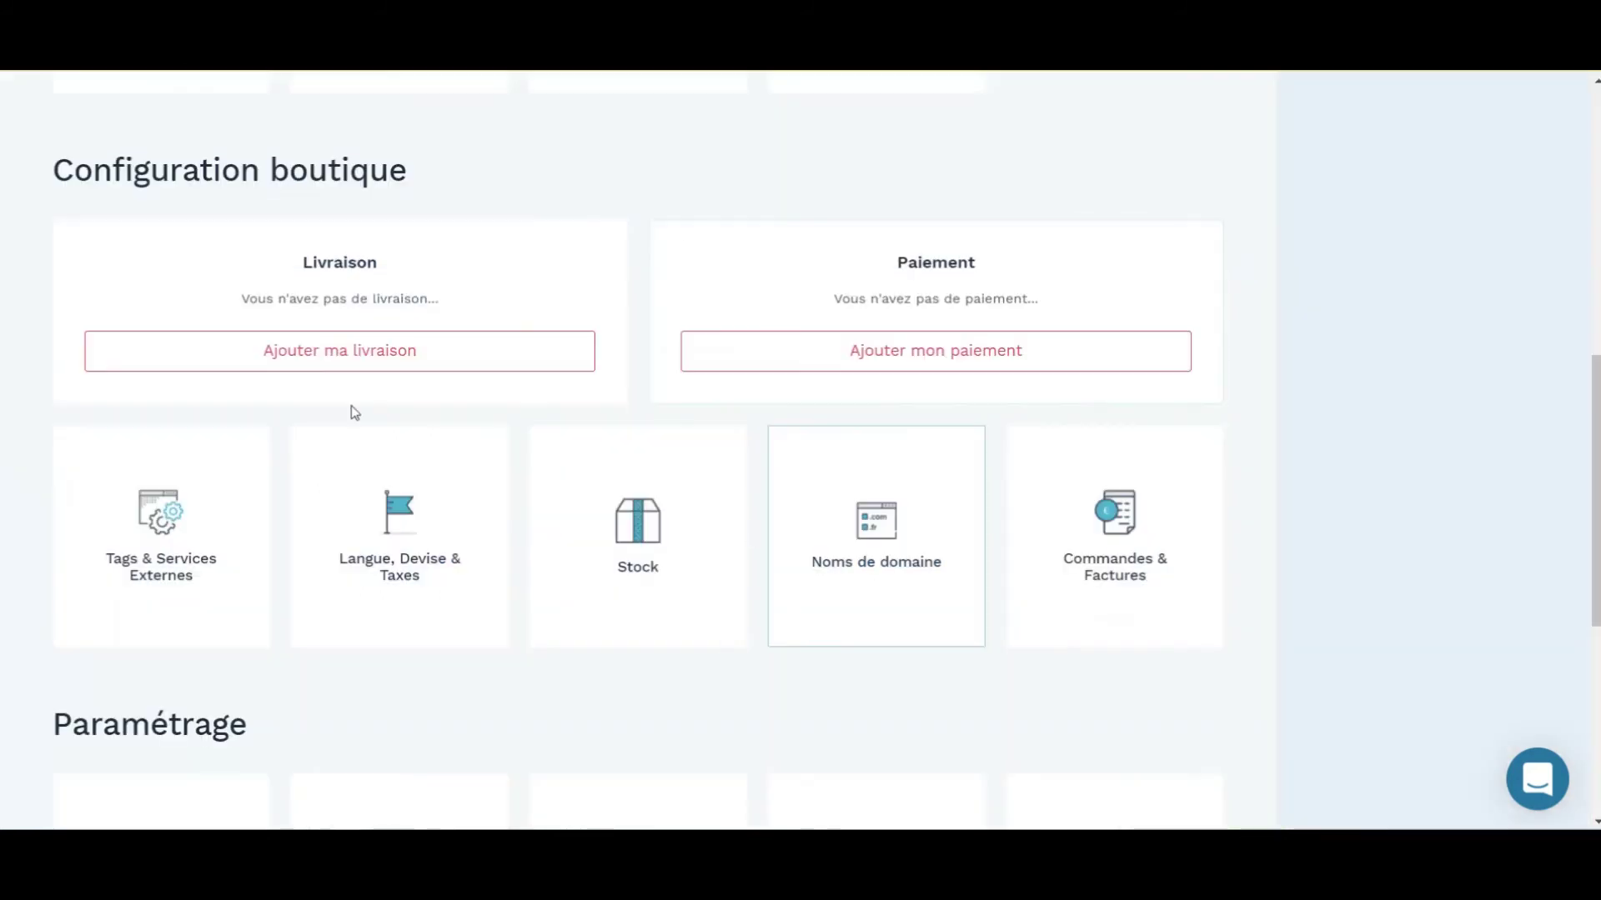
{"action": "scroll", "coordinate": [367, 392], "scroll_direction": "up", "scroll_amount": 8}
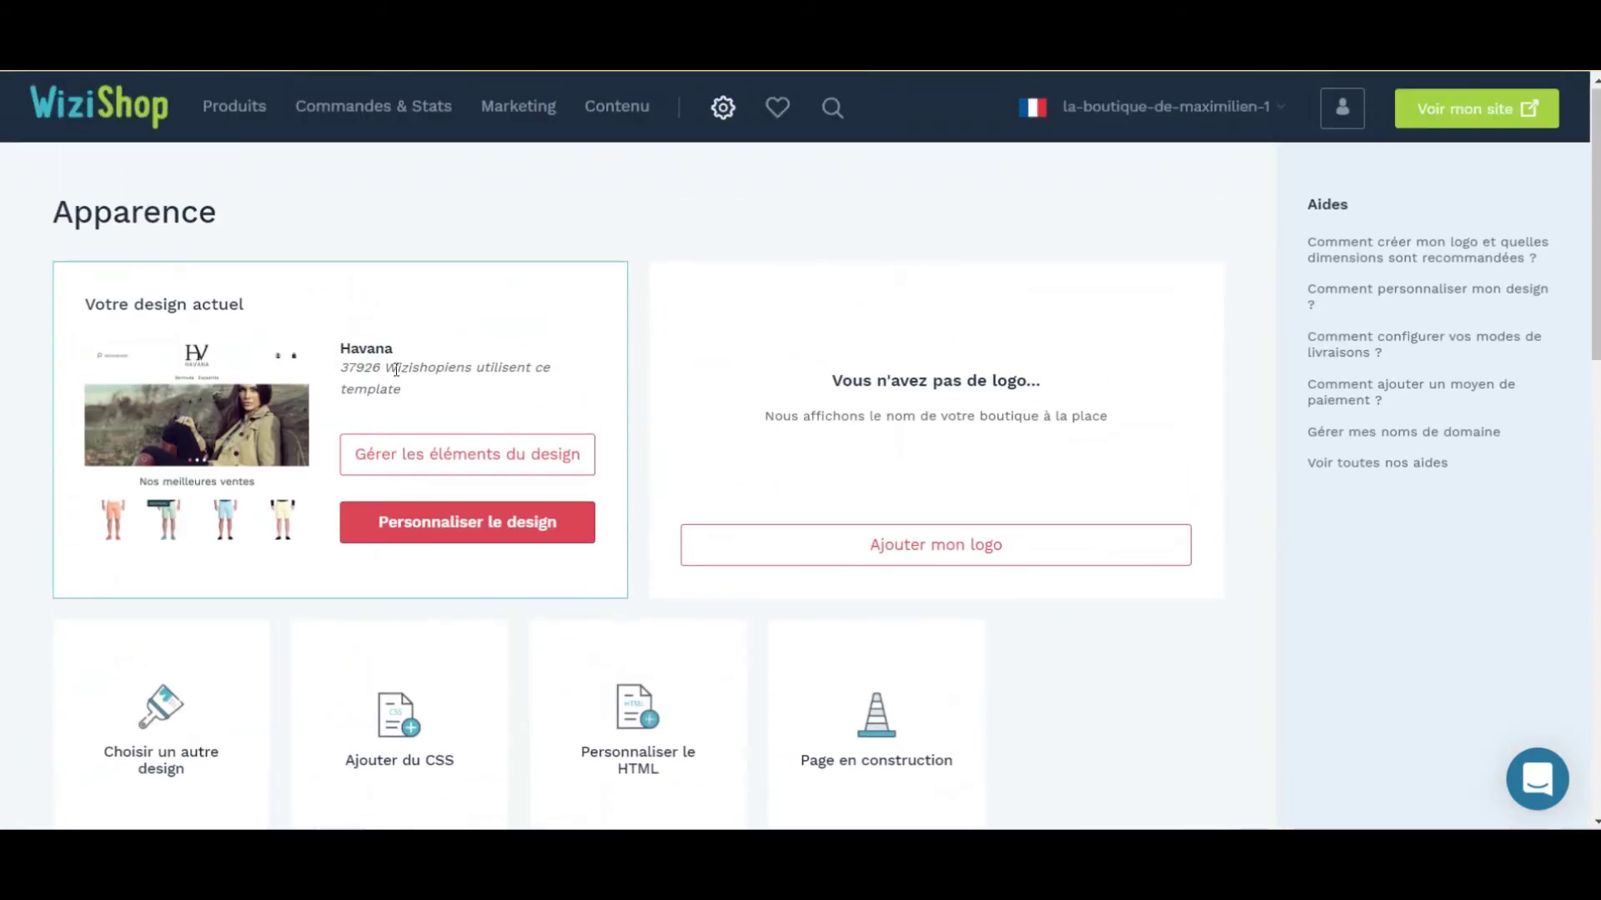
{"action": "left_click", "coordinate": [228, 116]}
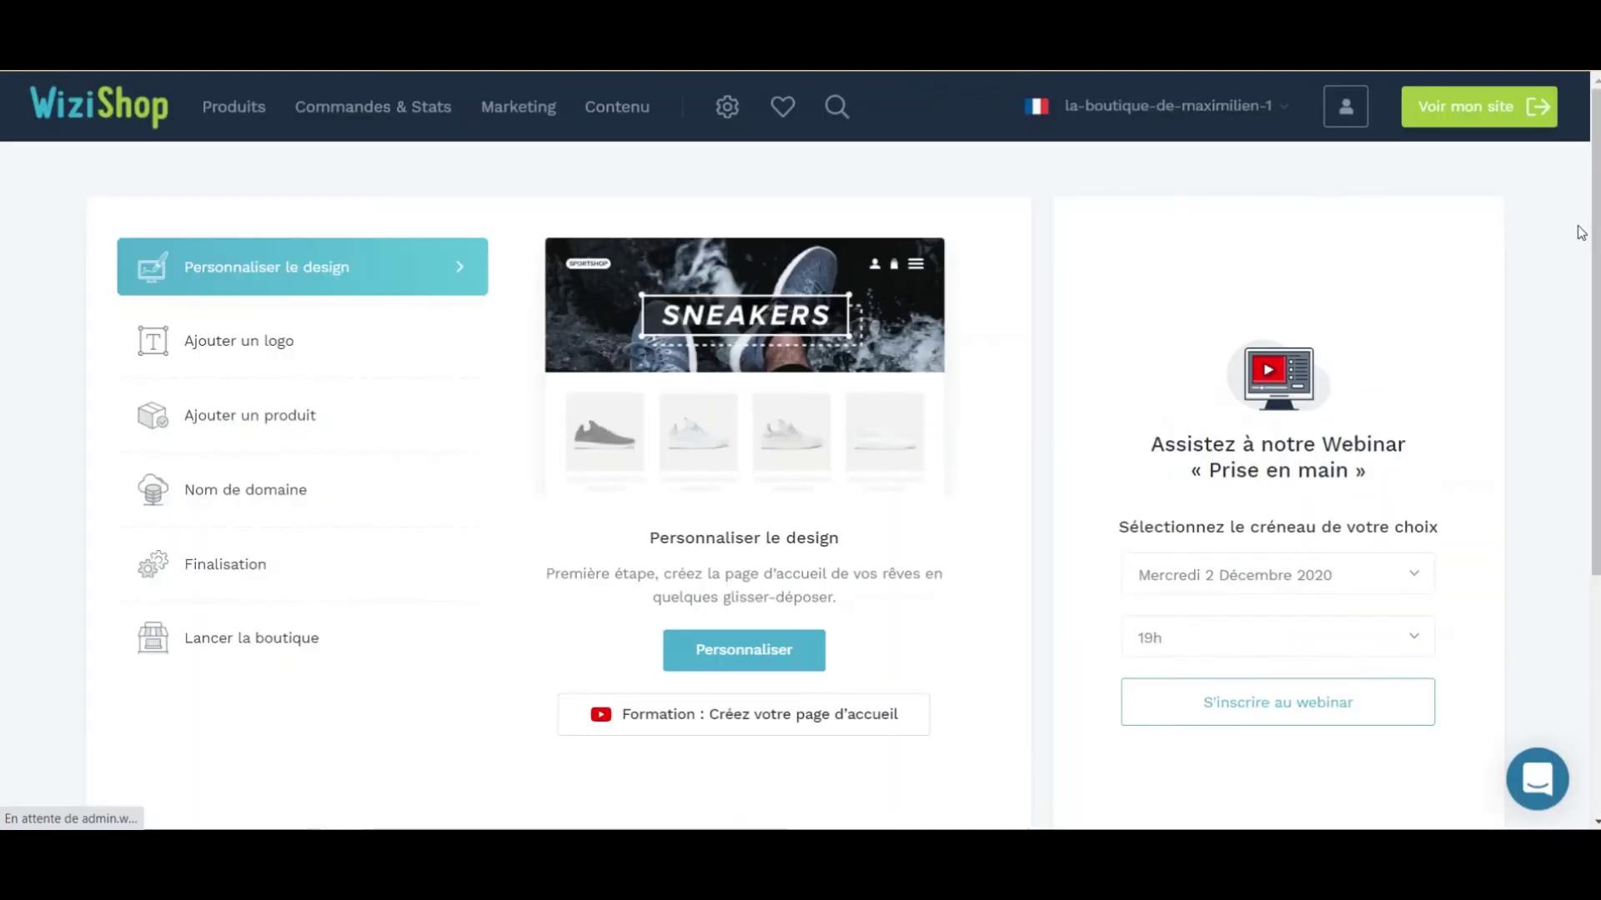
- Examine the home dashboard's setup steps and its tutorial, video training and Business Coach support options
{"action": "left_click_drag", "start_coordinate": [1594, 234], "coordinate": [1594, 478]}
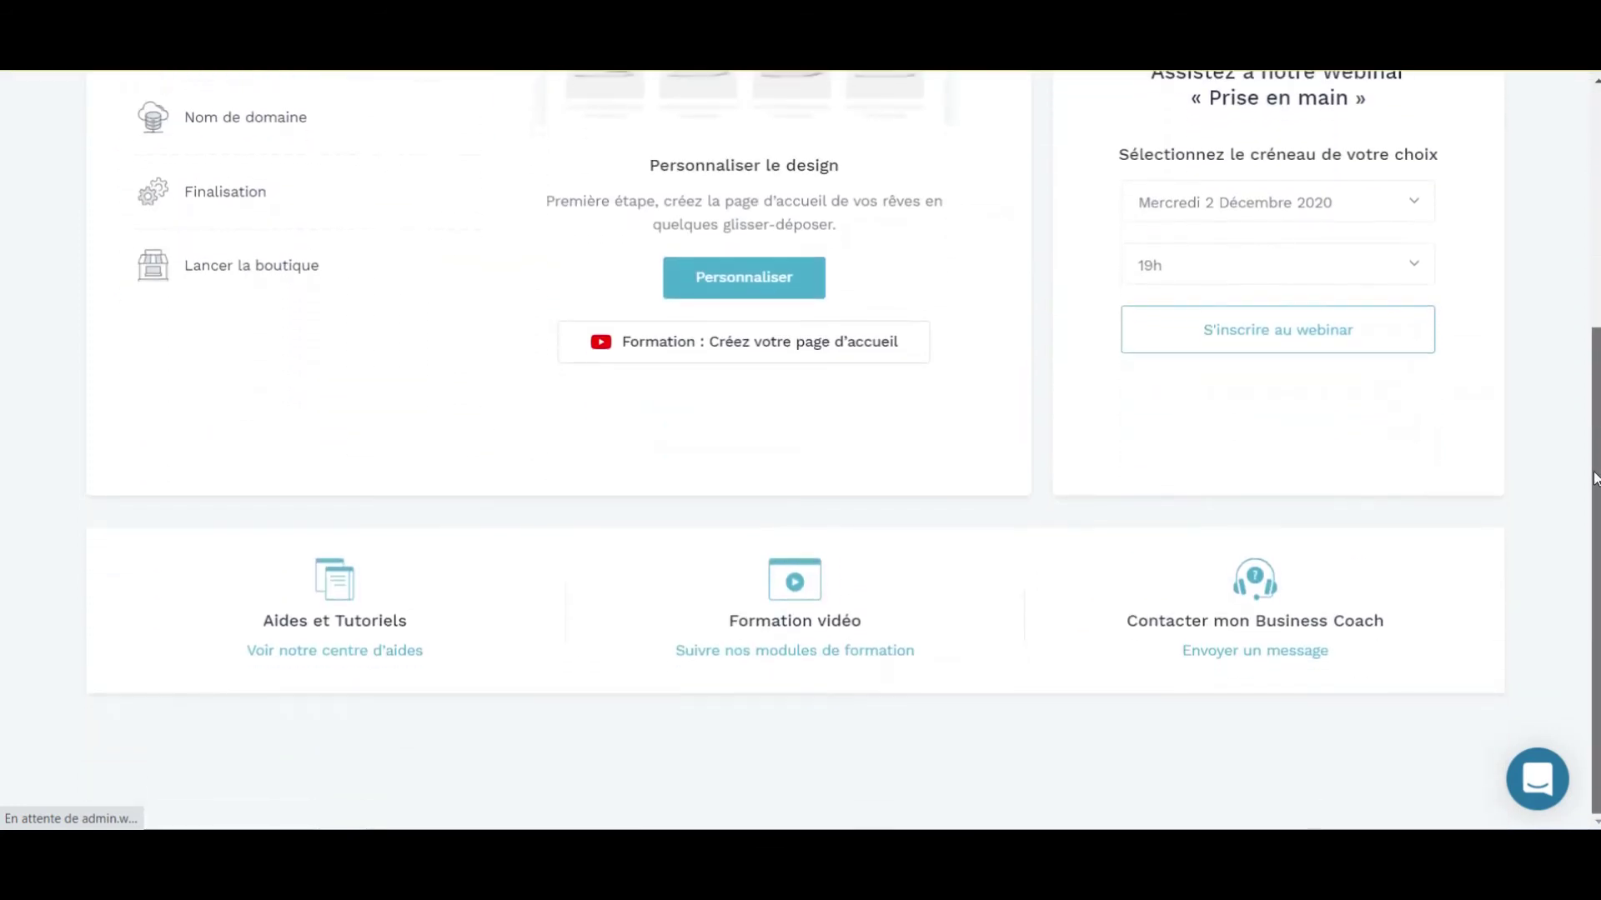
{"action": "scroll", "coordinate": [1572, 461], "scroll_direction": "up", "scroll_amount": 5}
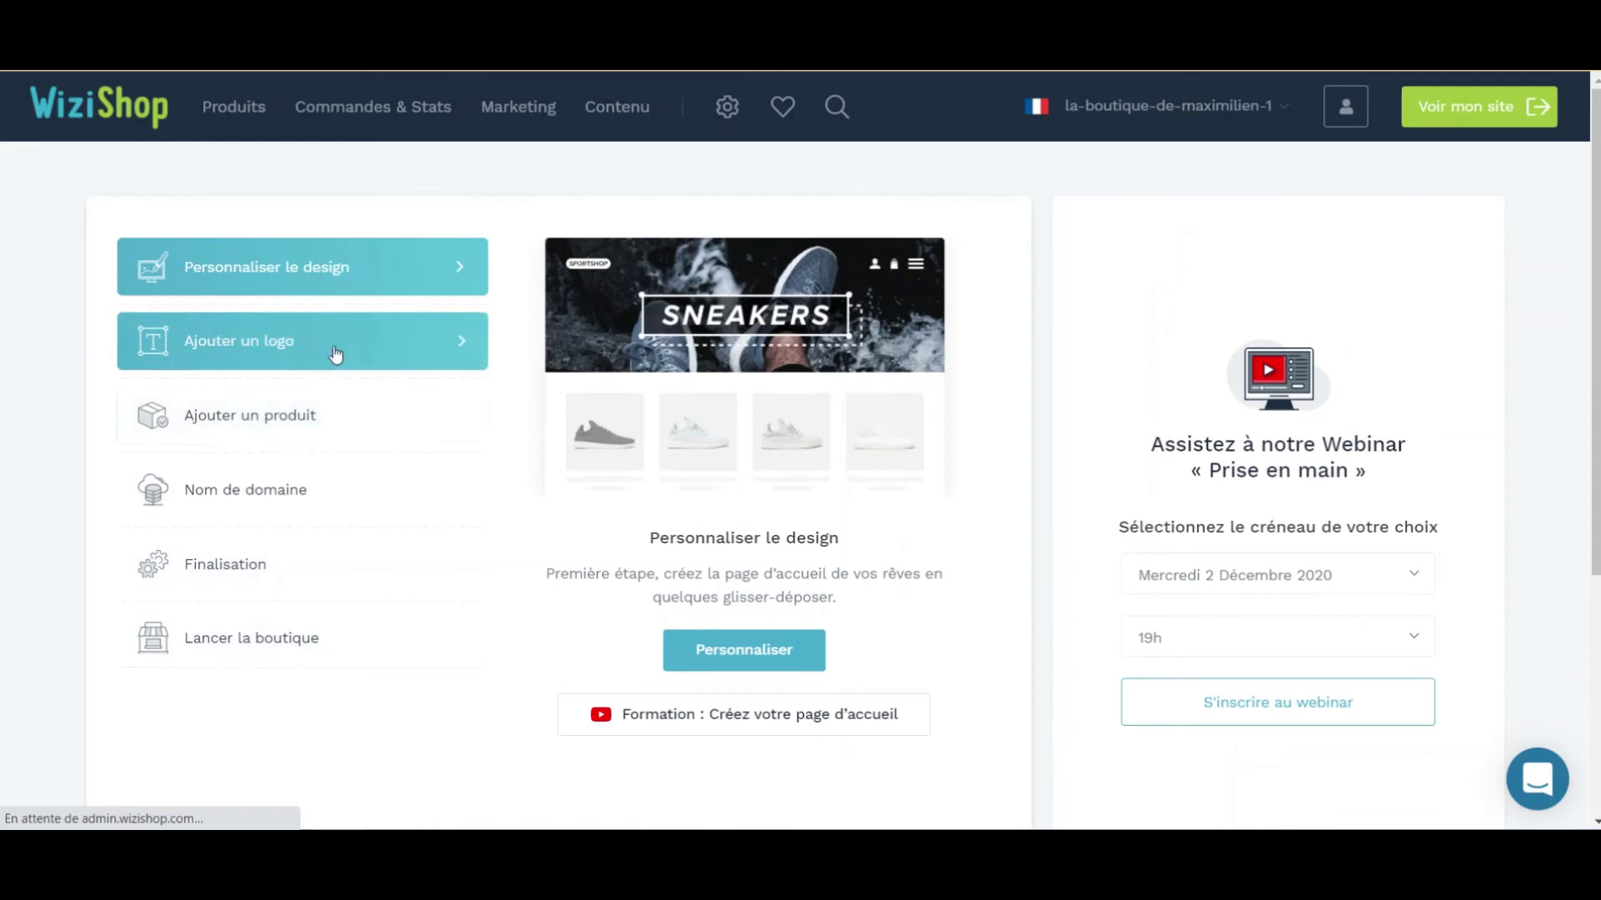
{"action": "left_click_drag", "start_coordinate": [1595, 284], "coordinate": [1595, 486]}
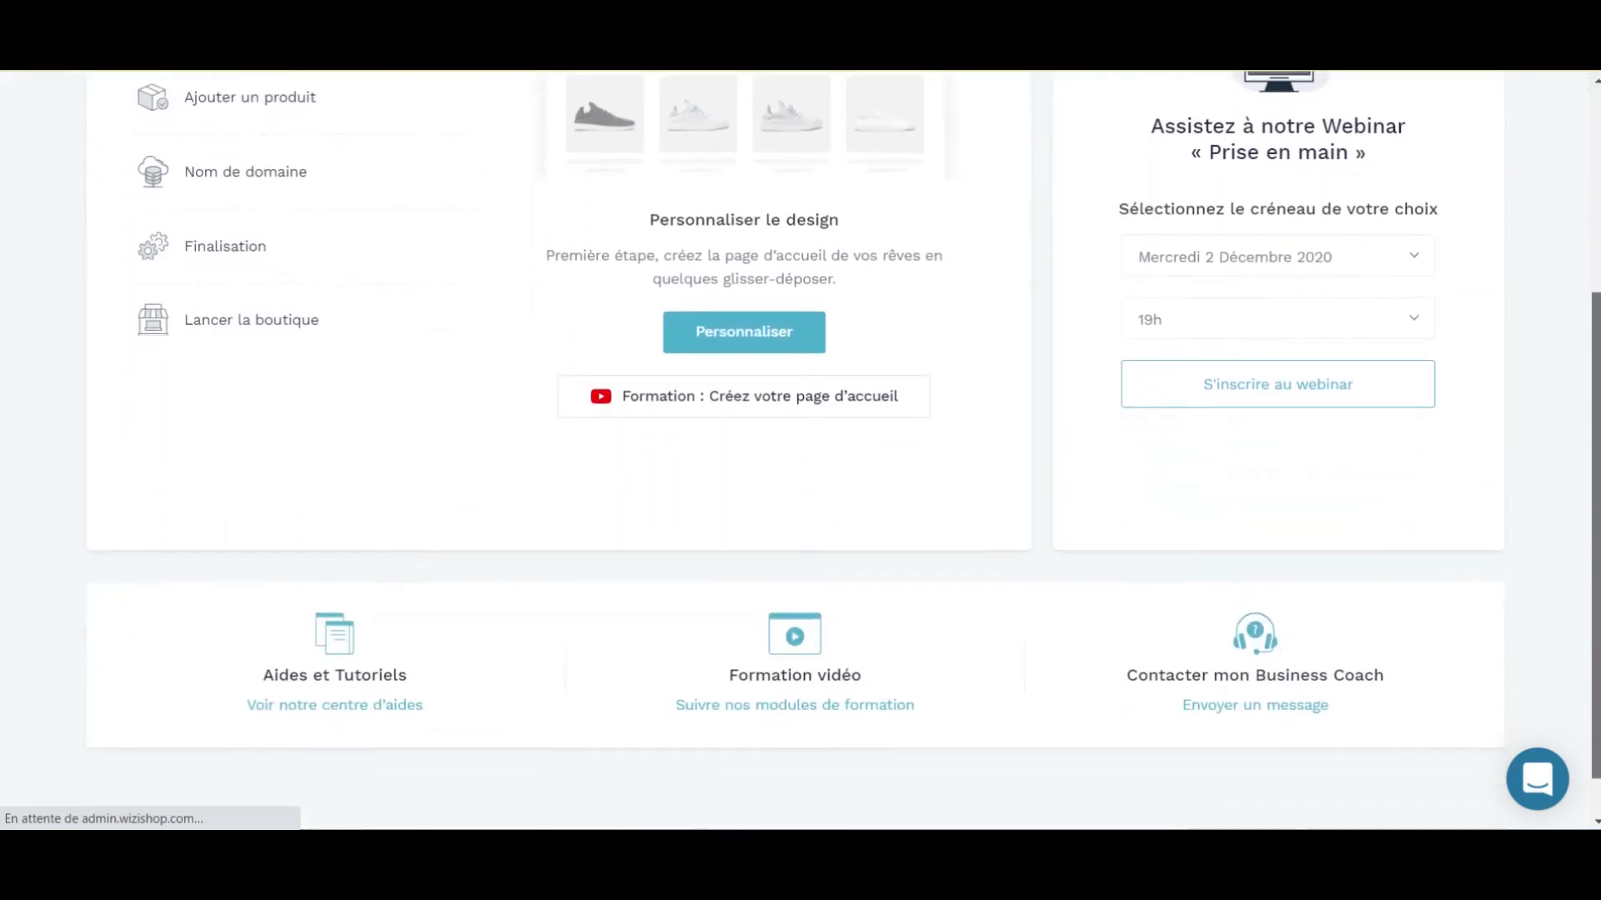
{"action": "left_click_drag", "start_coordinate": [1595, 426], "coordinate": [1598, 461]}
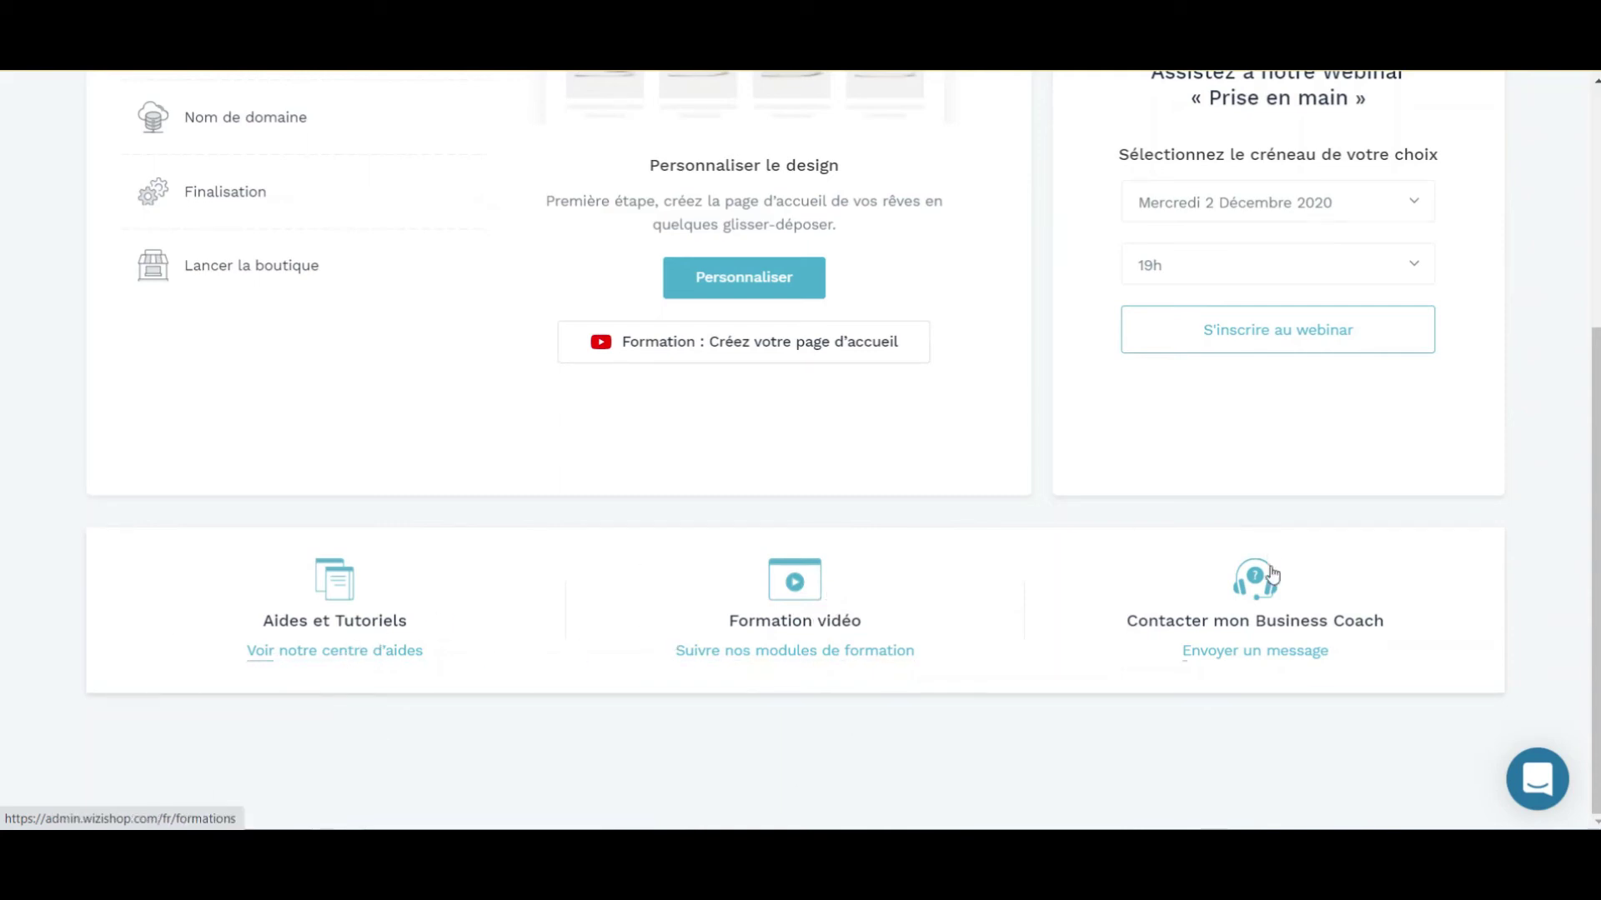
{"action": "left_click_drag", "start_coordinate": [1596, 583], "coordinate": [1595, 346]}
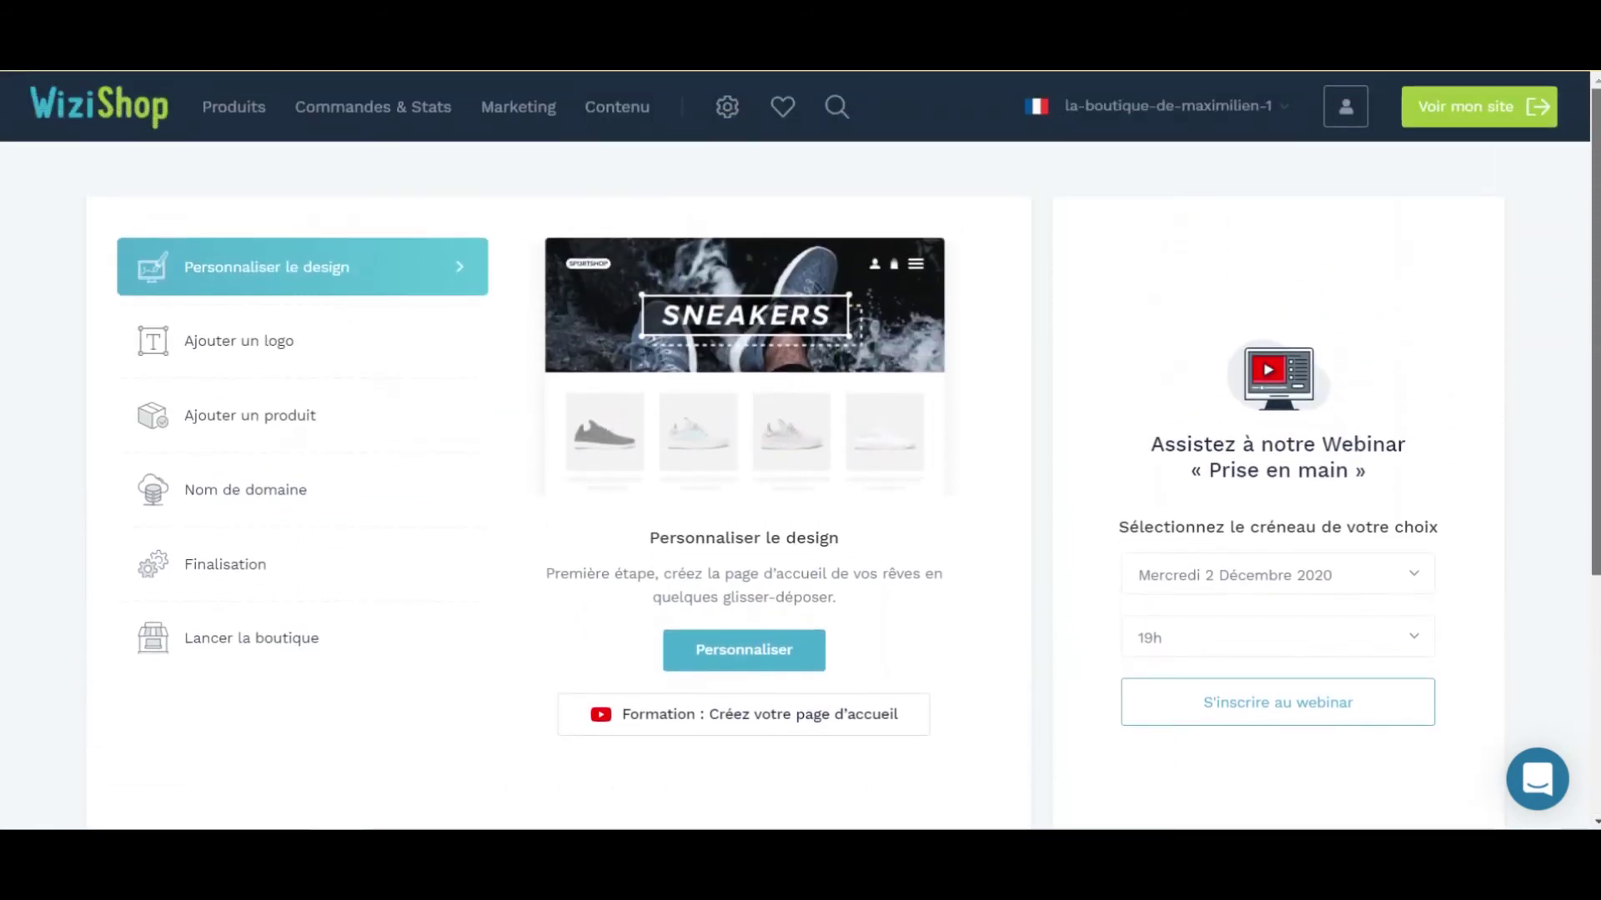